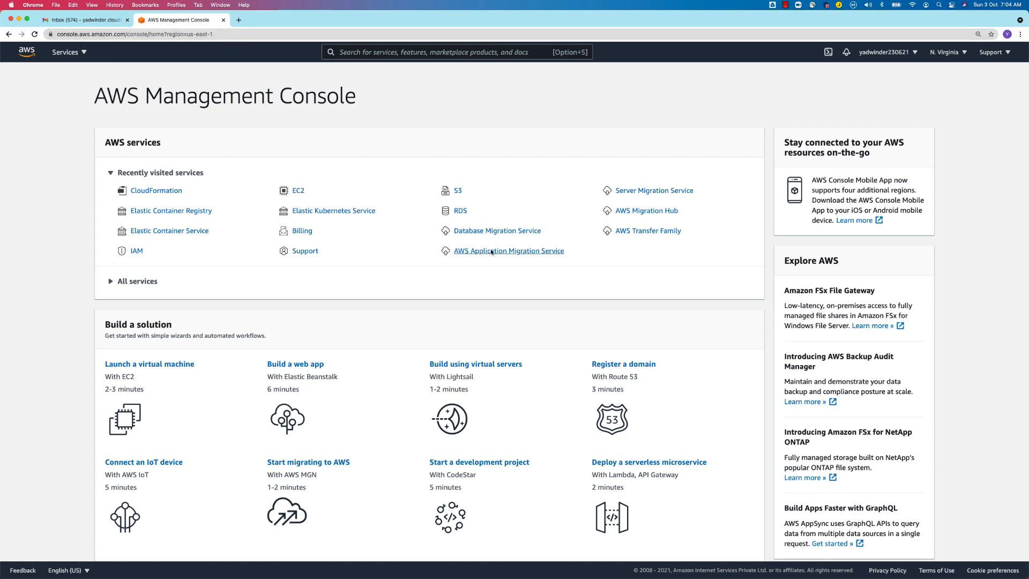
Step: Open the EC2 instances list and dismiss the welcome-back message
left_click(298, 192)
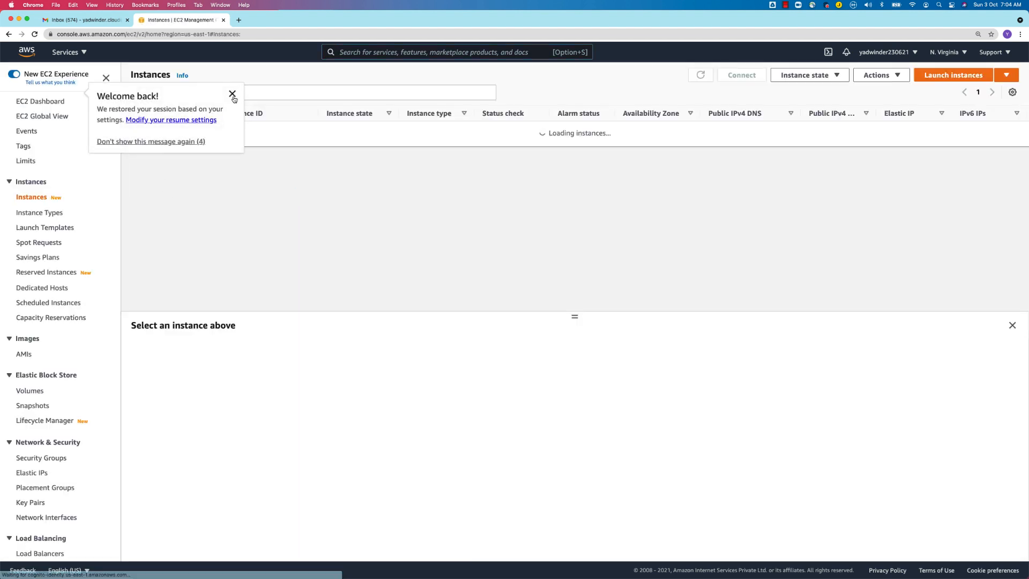
left_click(232, 94)
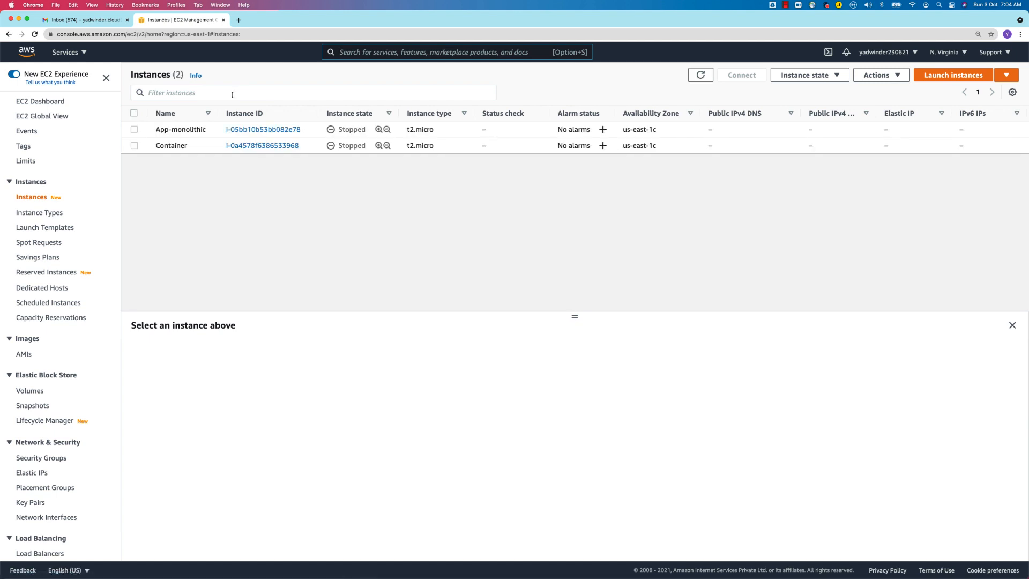
Step: Open the account's Billing Dashboard in a separate browser tab and review the spend summary
left_click(885, 53)
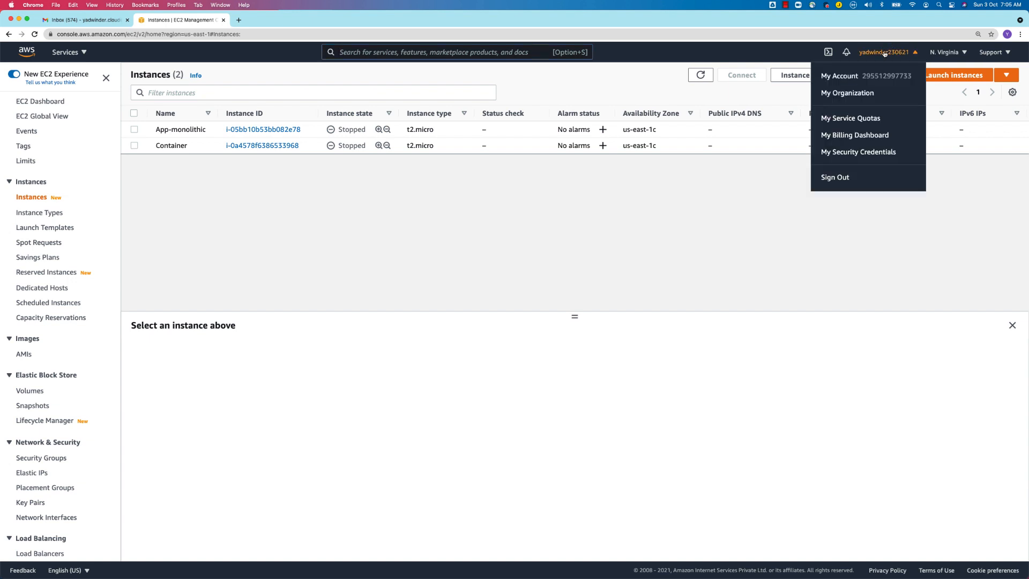
left_click(864, 138, "super")
left_click(266, 21)
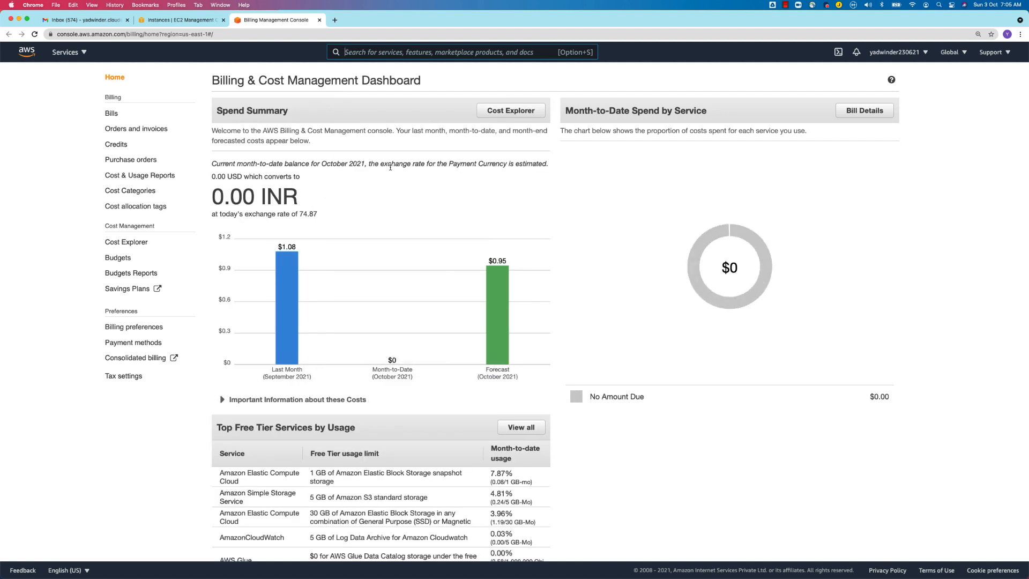
scroll(389, 171, "down", 3)
scroll(589, 150, "up", 3)
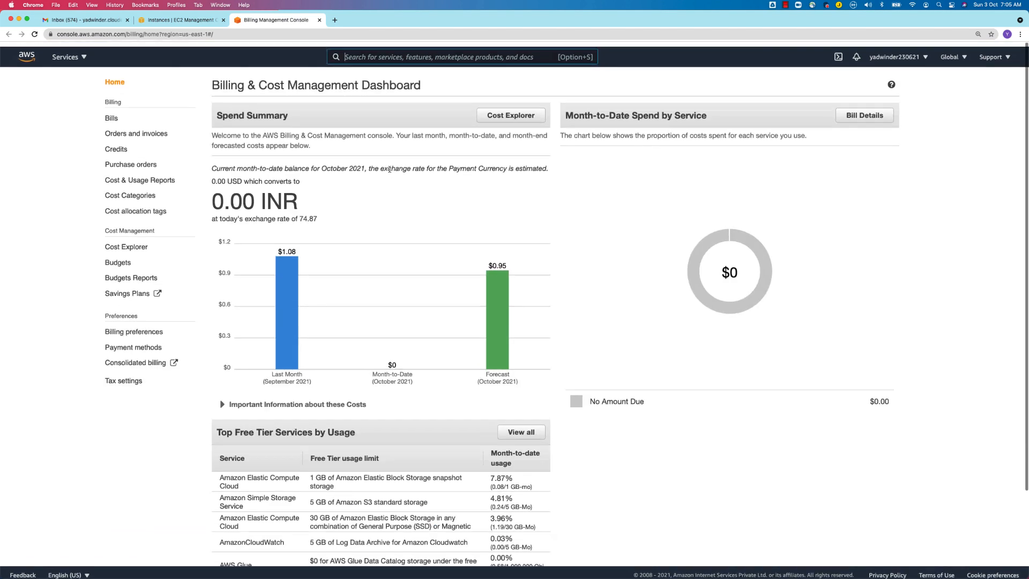
Step: View the bill details, open Orders and invoices, and read the notice about automatic card charges and paying due charges
left_click(854, 112)
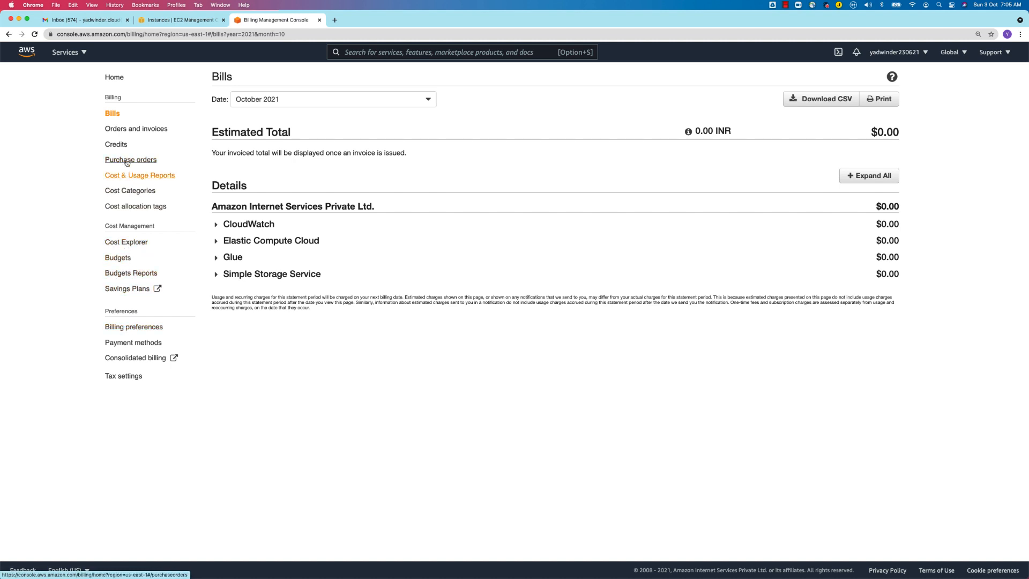
left_click(129, 129)
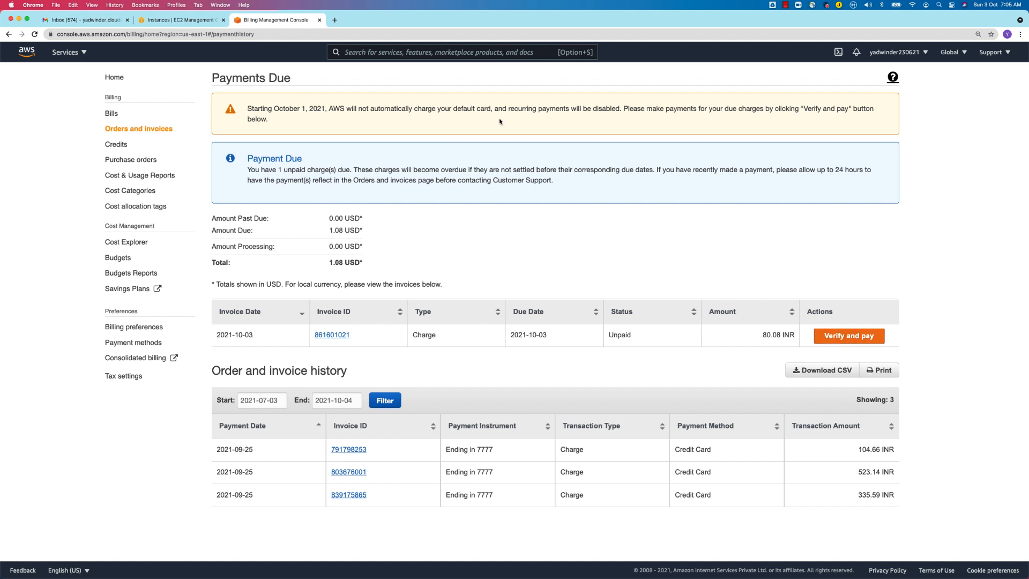
left_click_drag(271, 121, 237, 111)
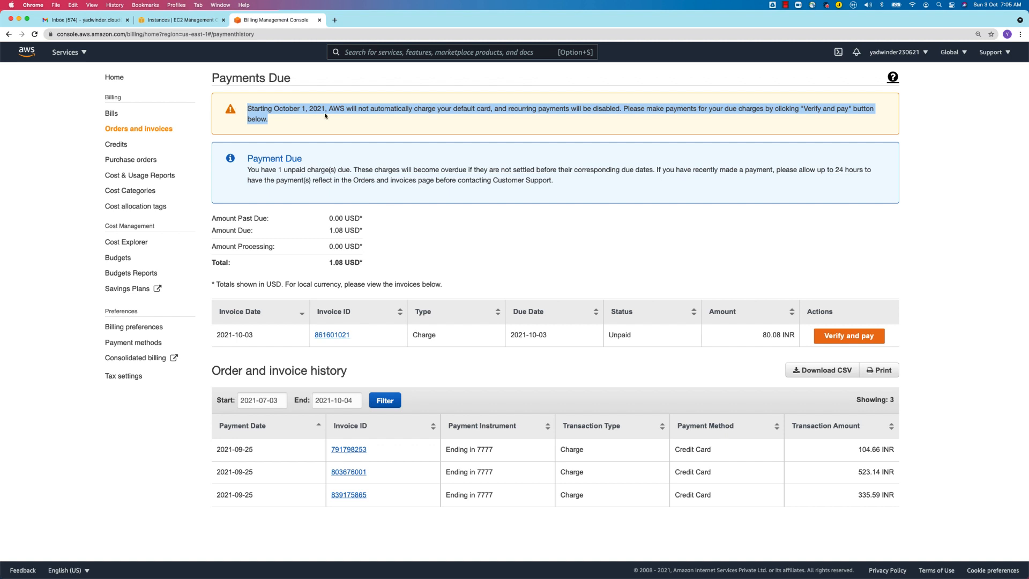
left_click_drag(328, 108, 495, 110)
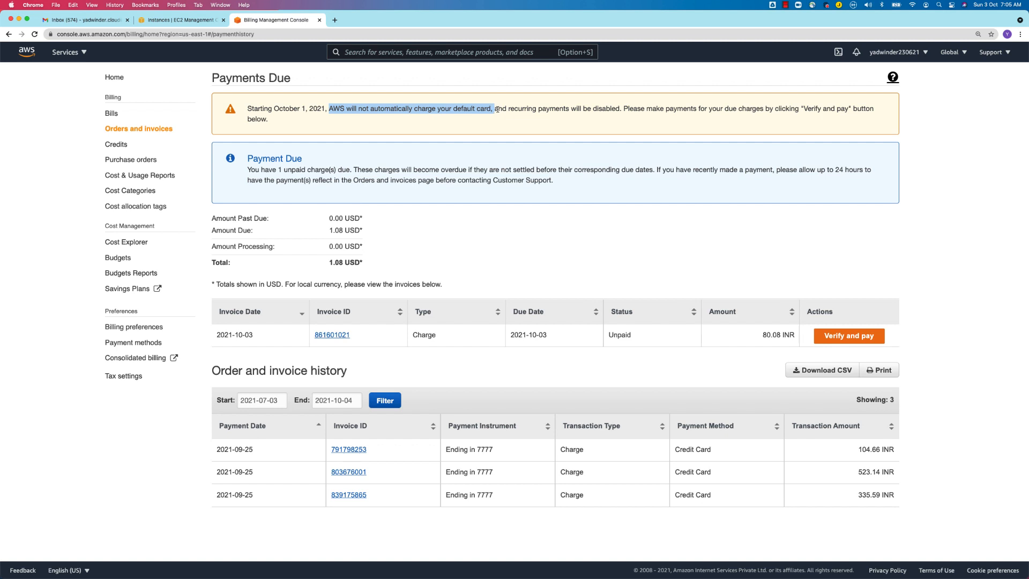
left_click(546, 110)
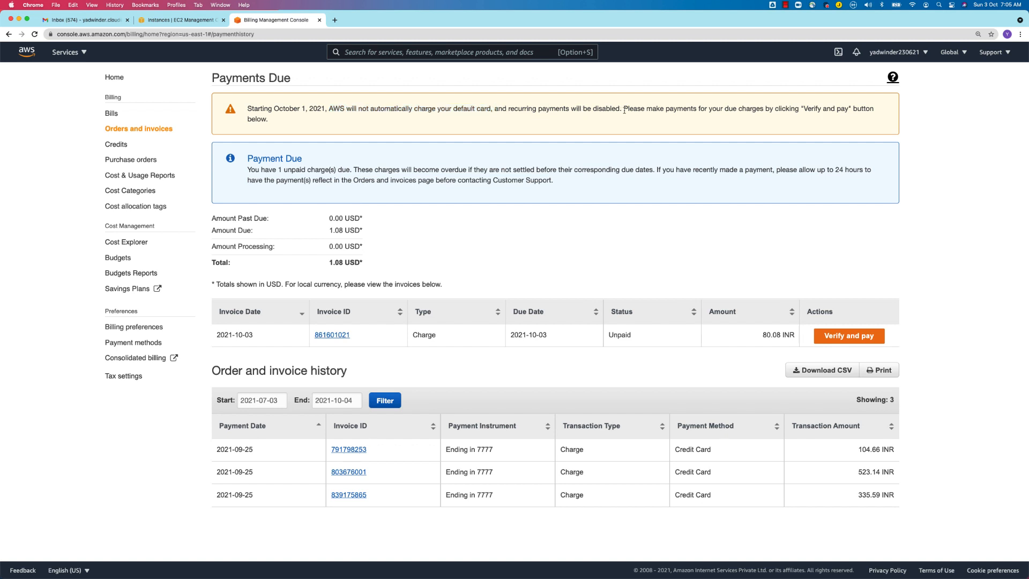
left_click_drag(623, 109, 818, 121)
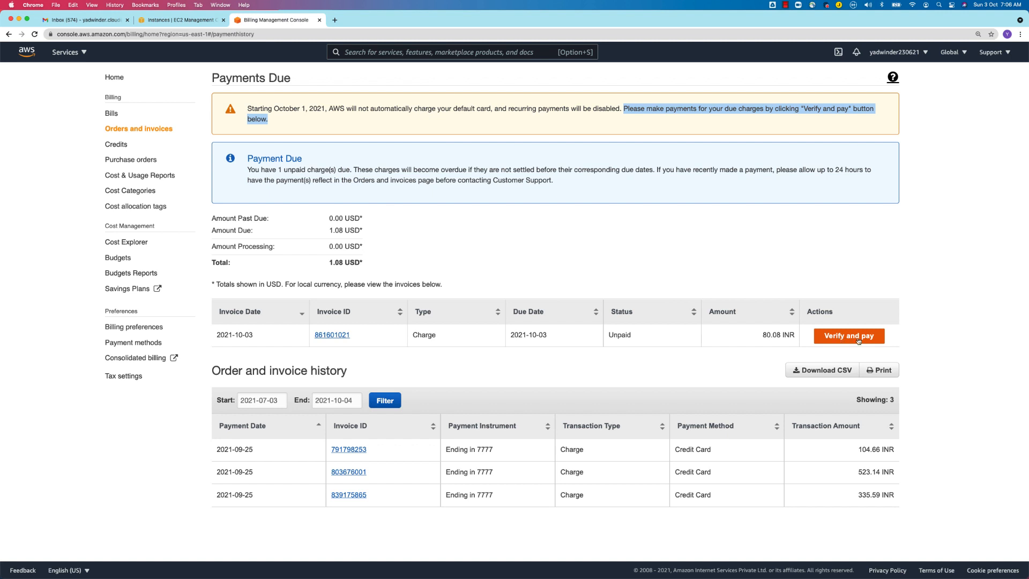
Step: Return to the EC2 instances and start launching a new instance from Amazon Linux 2 AMI (HVM), SSD Volume Type, 64-bit (x86)
left_click(171, 20)
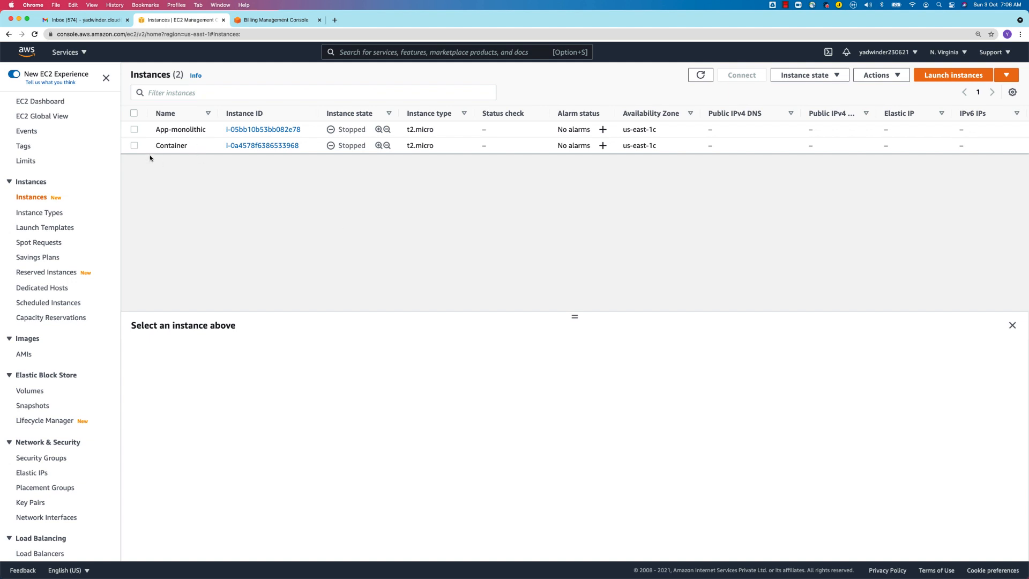
left_click(950, 76)
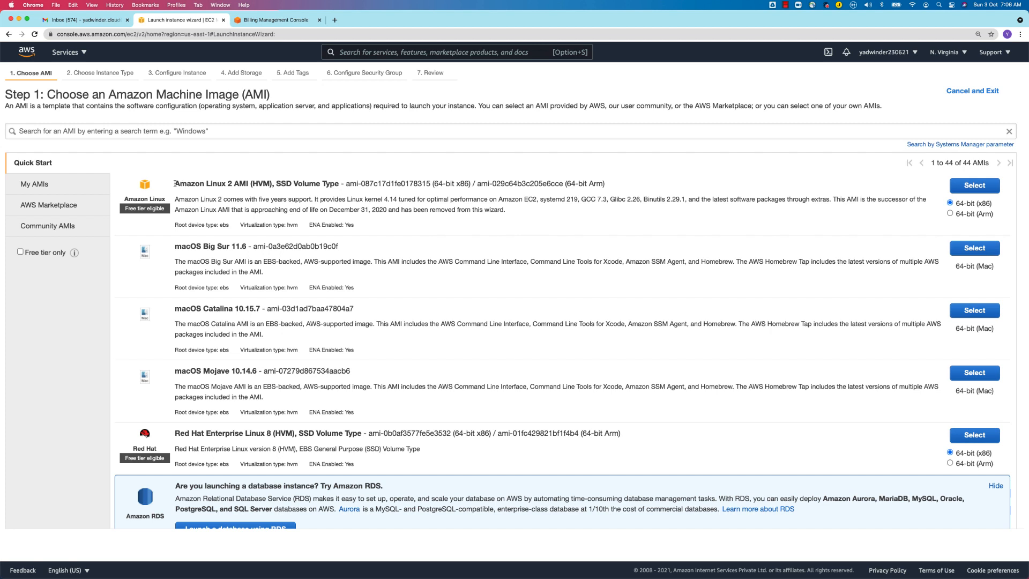
left_click_drag(175, 184, 274, 184)
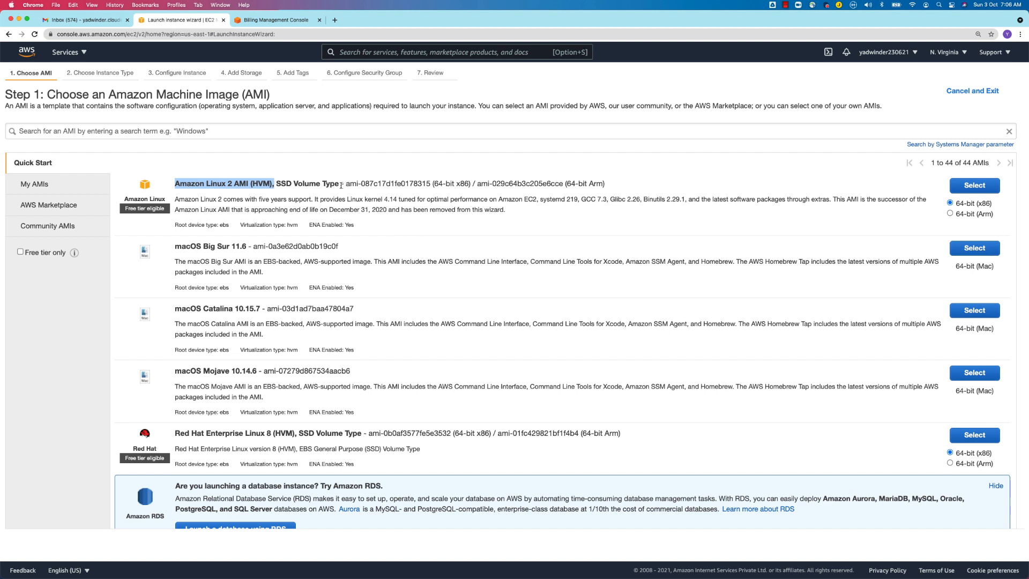
left_click_drag(340, 184, 173, 186)
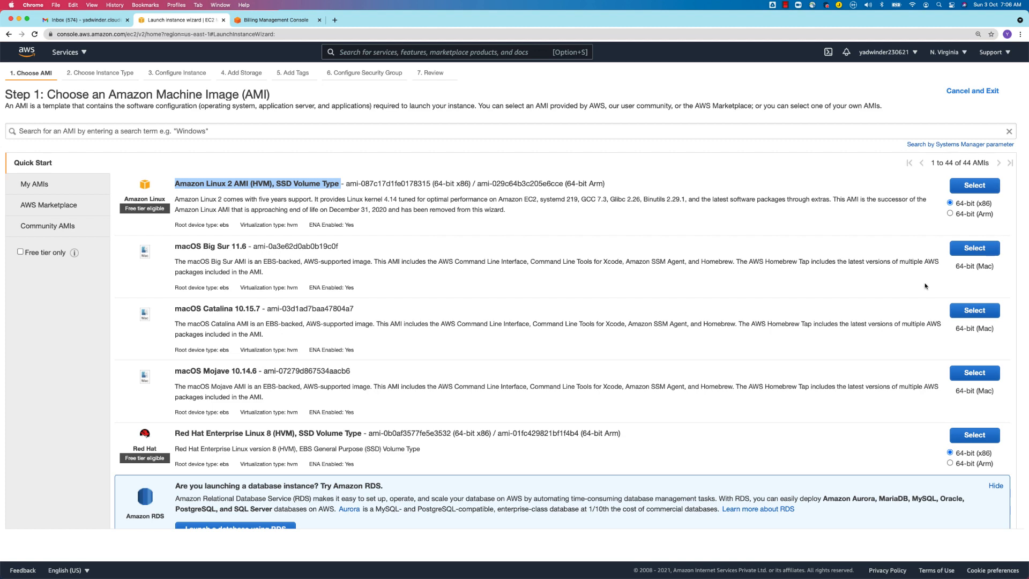
scroll(923, 284, "down", 2)
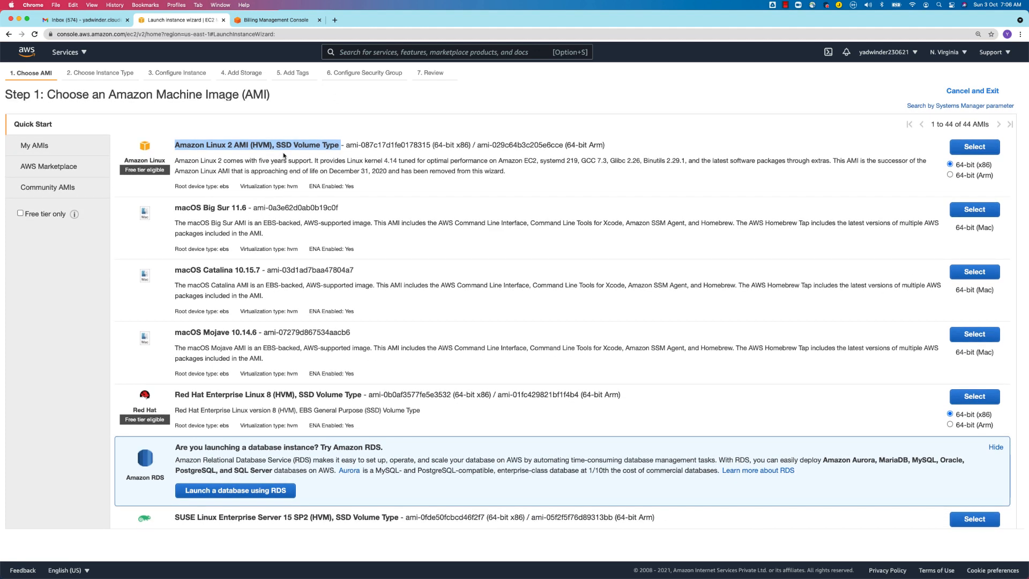
left_click(976, 148)
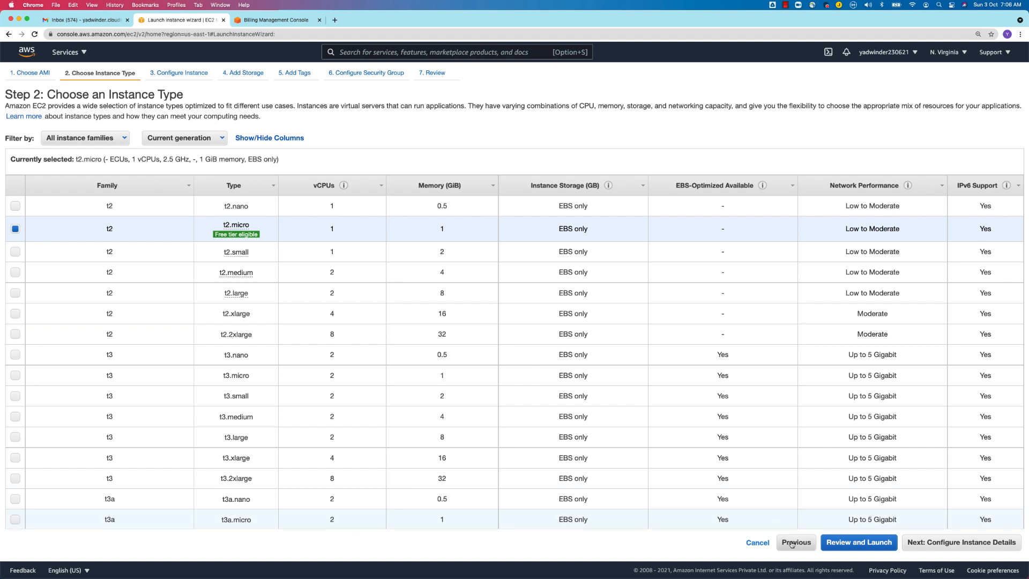
Step: Accept the t2.micro type, the default instance details and the 8 GiB General Purpose SSD root volume, and proceed to tagging
left_click(954, 542)
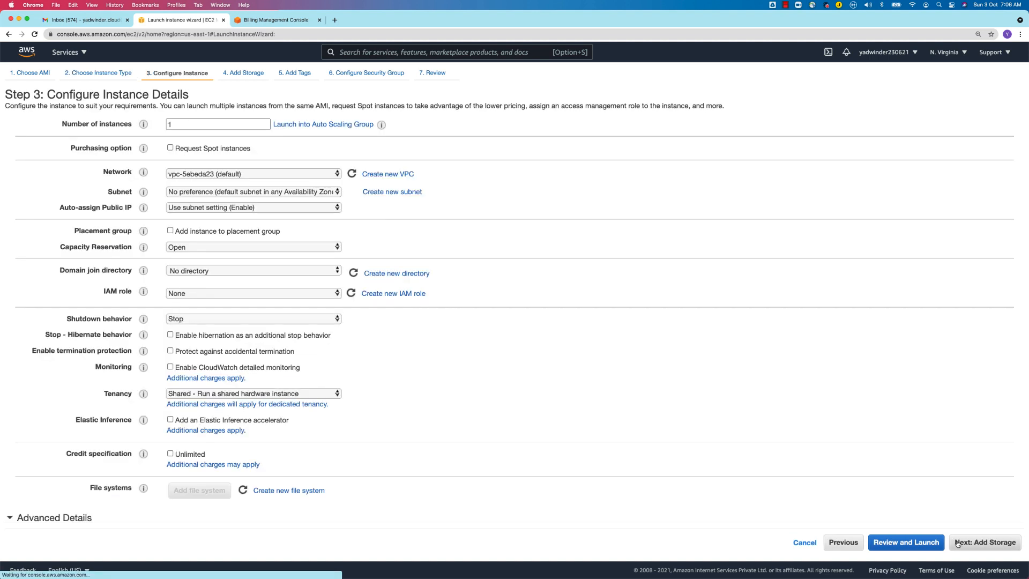
left_click(990, 546)
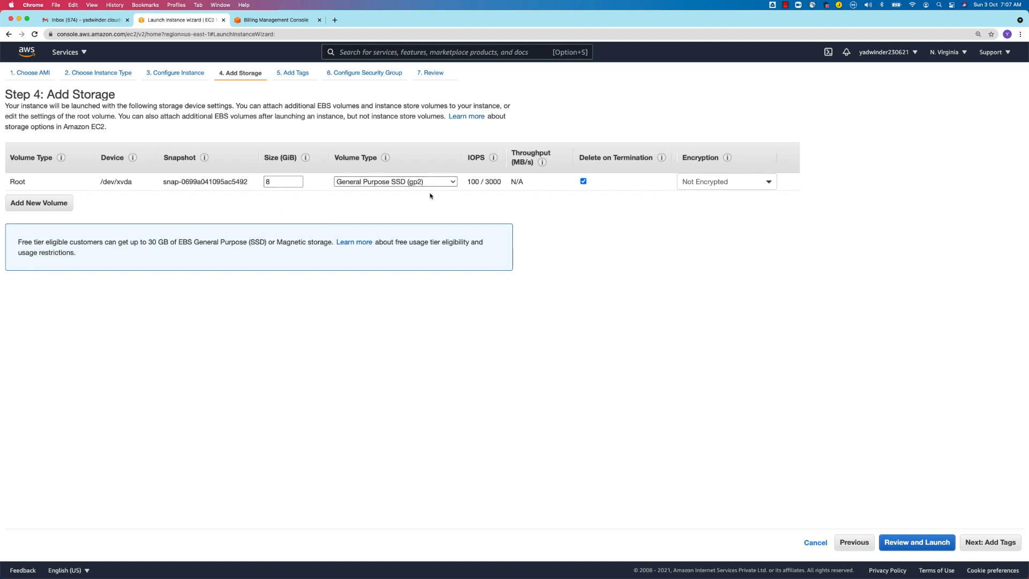
double_click(271, 181)
left_click(1007, 545)
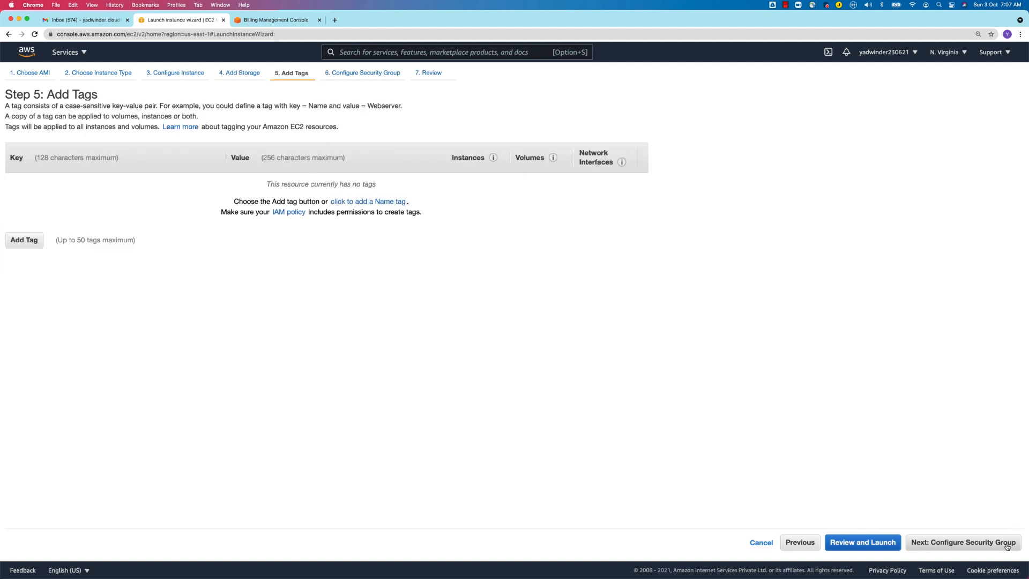
Step: Add a tag with key Name and value Linux-webserver, and proceed to the security group configuration
left_click(24, 245)
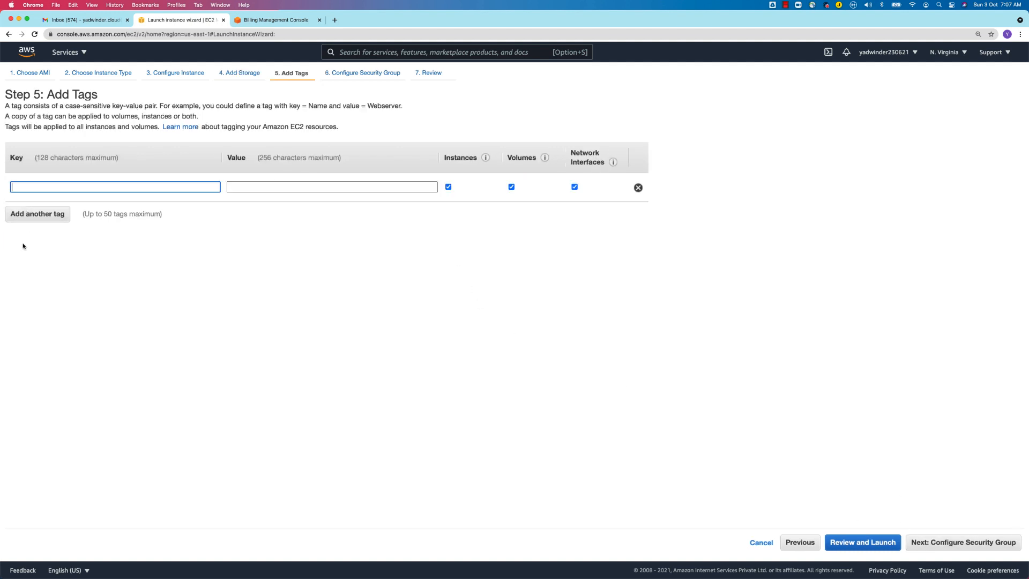
type("Name")
key("Tab")
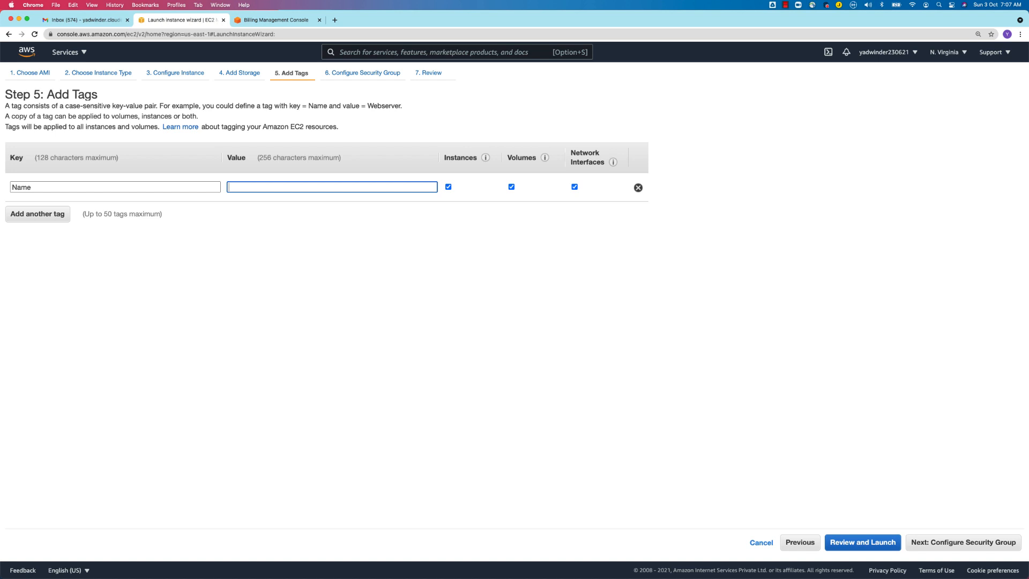
type("Linux-webserver")
key("super+a")
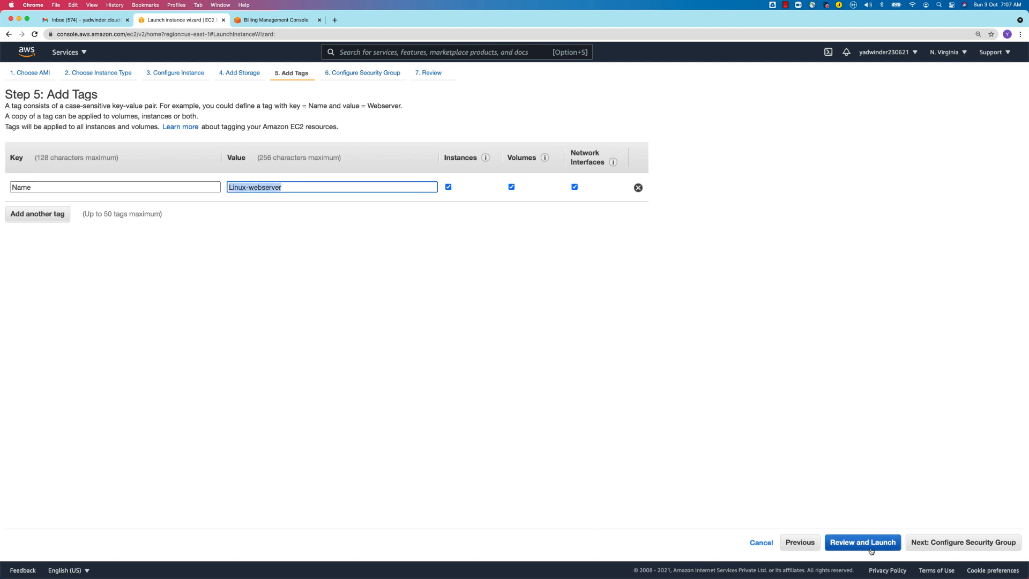
left_click(965, 546)
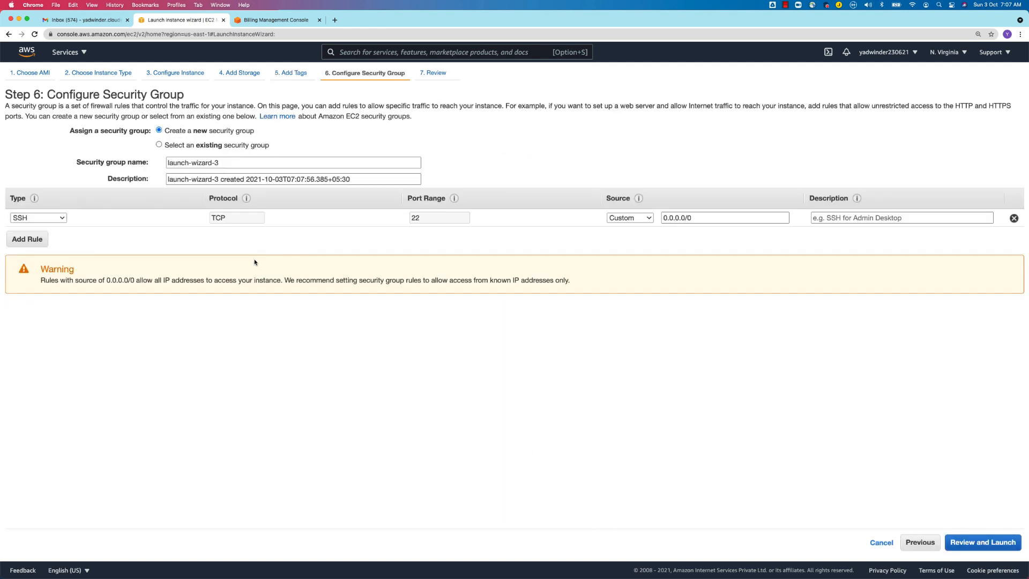
Step: Check the existing security groups, but choose to create a new one and name it AWS-MIGRATION-SG
left_click(186, 146)
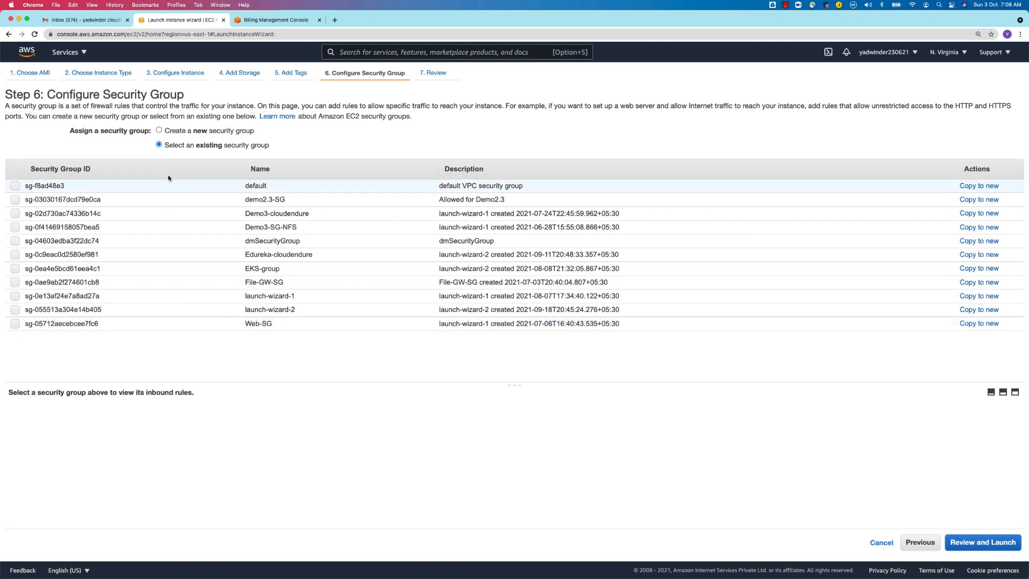
left_click(179, 130)
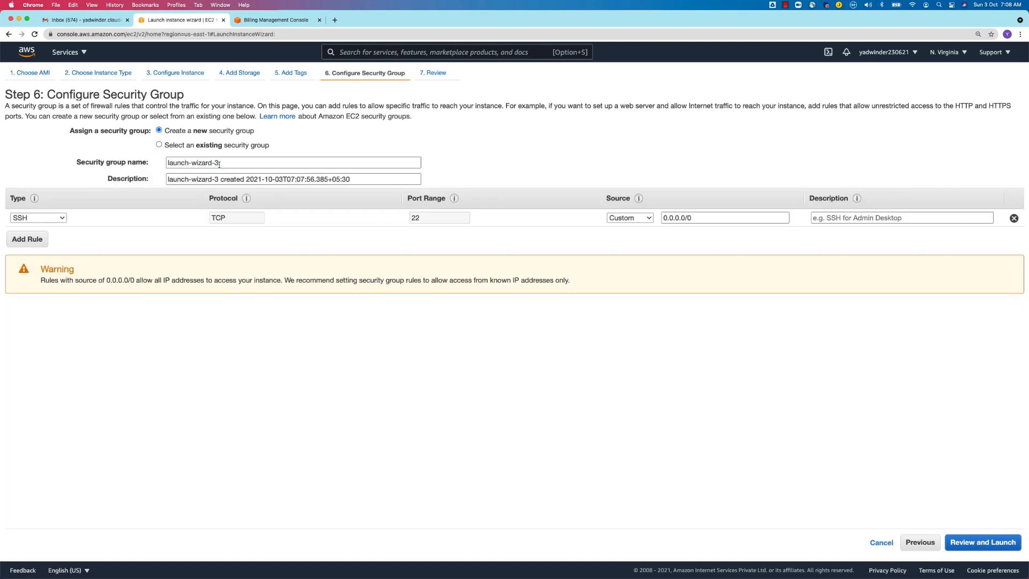
left_click(239, 163)
left_click_drag(238, 163, 89, 155)
type("AWS")
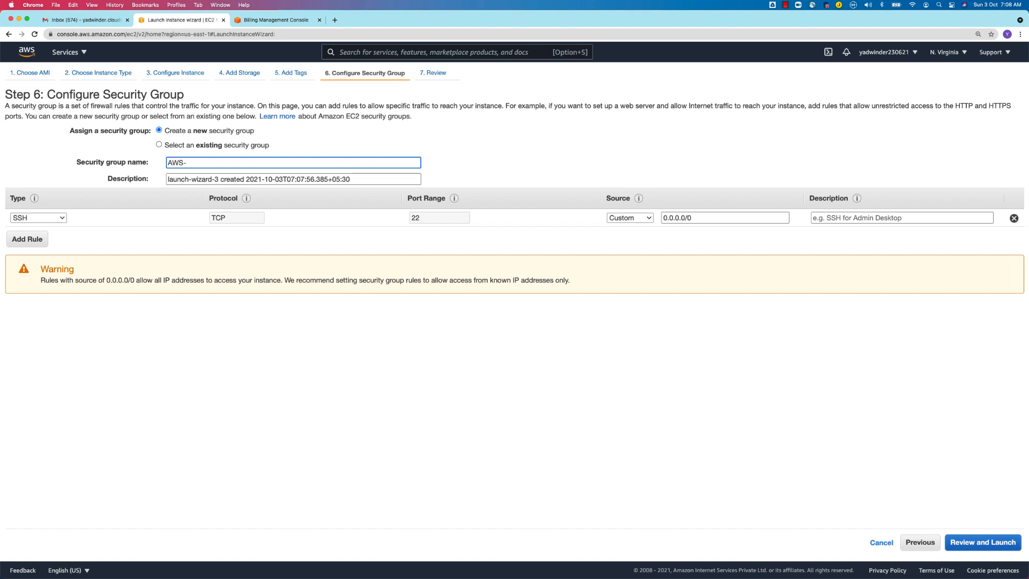
type("-MIGRATION-SG")
Step: Add a second rule to the security group and set its type to HTTPS
left_click(27, 237)
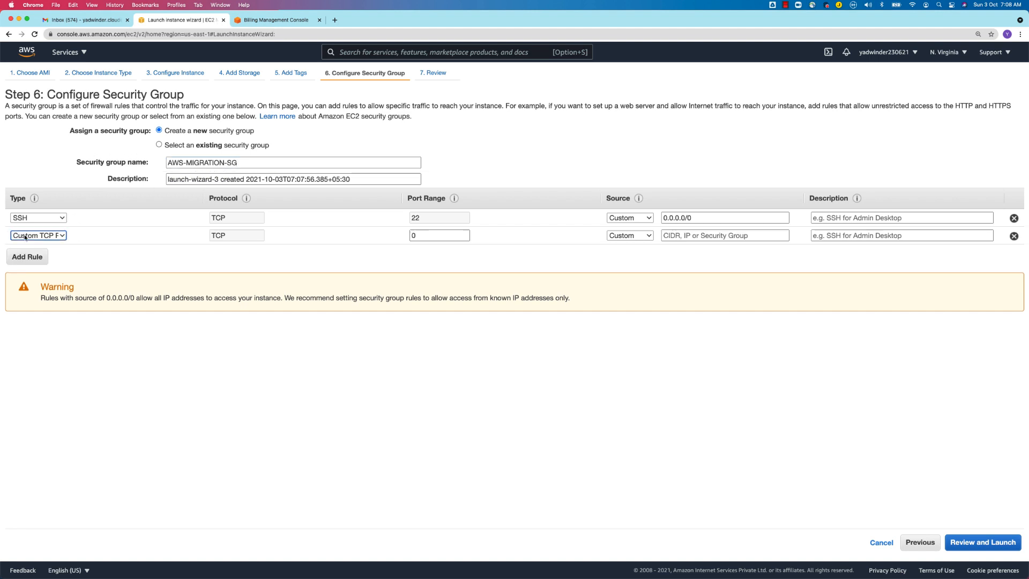
left_click(27, 236)
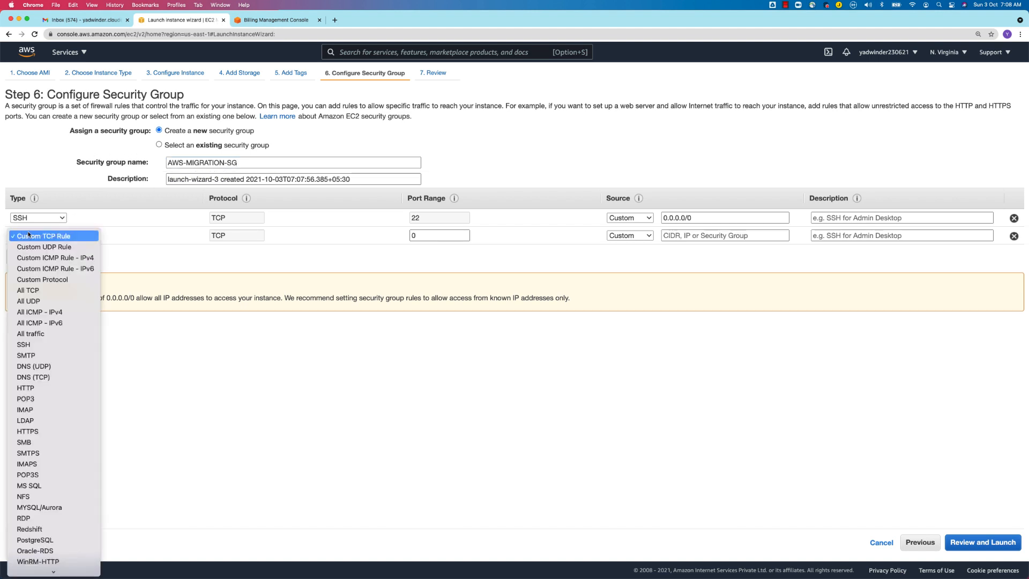
left_click(25, 290)
left_click(25, 237)
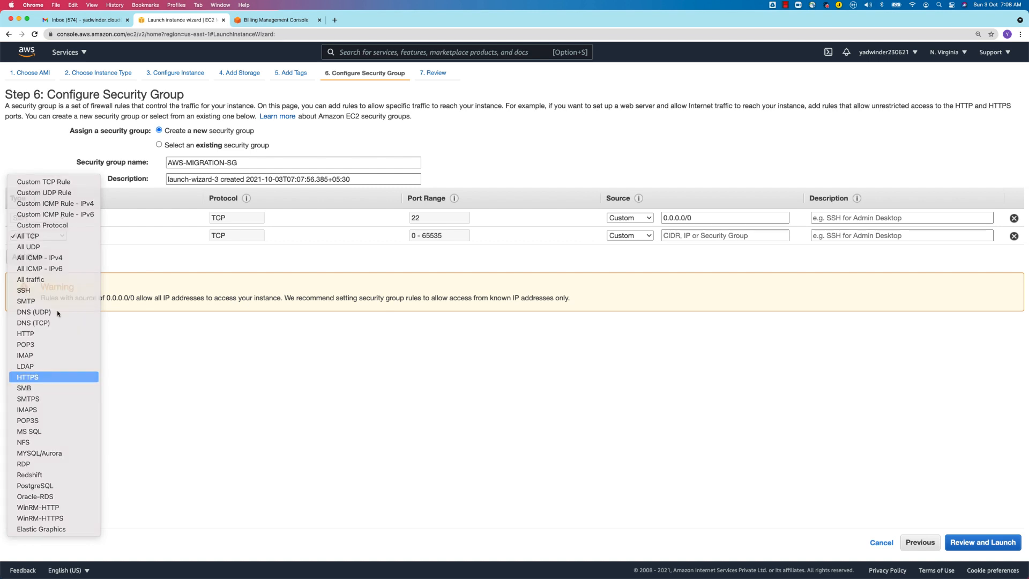
left_click(45, 376)
Step: Add a third security group rule and set its type to HTTP
left_click(35, 255)
left_click(39, 251)
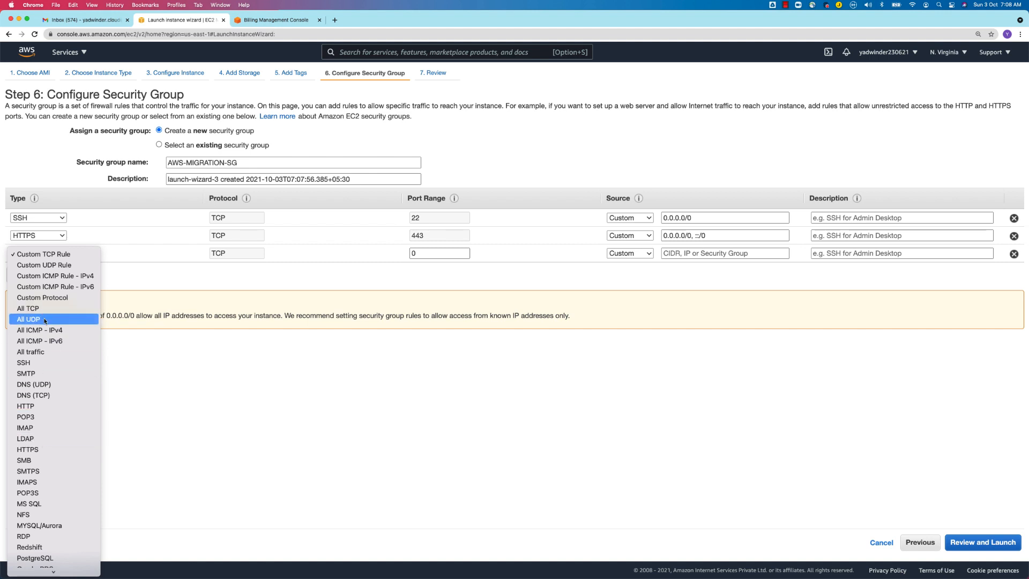
scroll(45, 321, "down", 2)
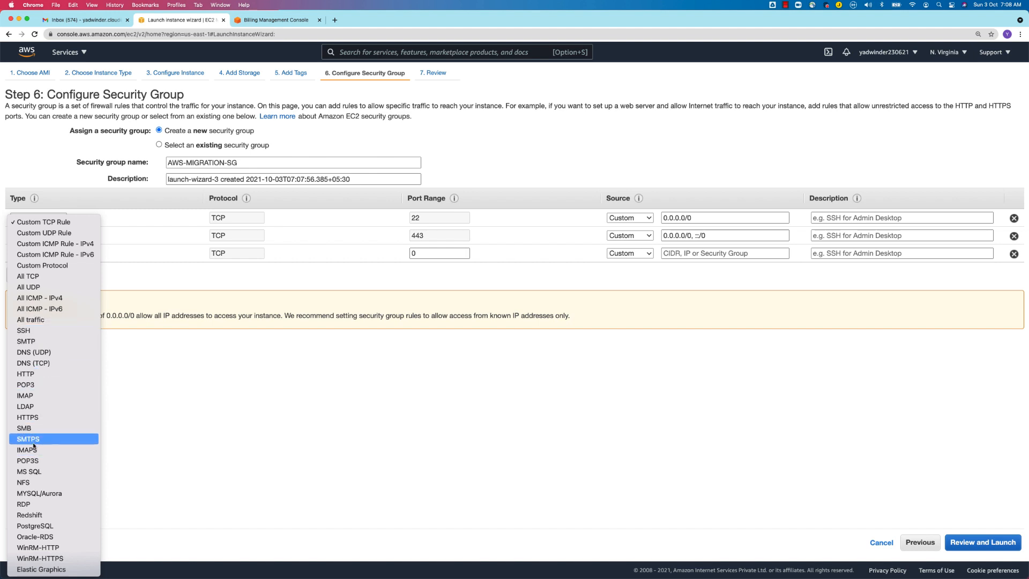
left_click(28, 374)
Step: Add a fourth security group rule of type Custom TCP Rule and set its port range to 5000
left_click(27, 274)
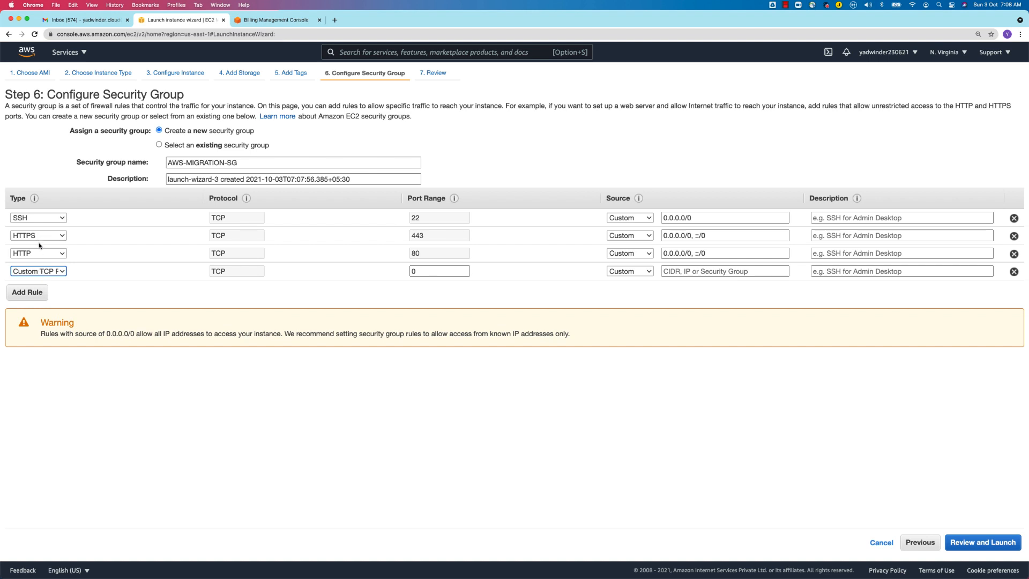
left_click(37, 272)
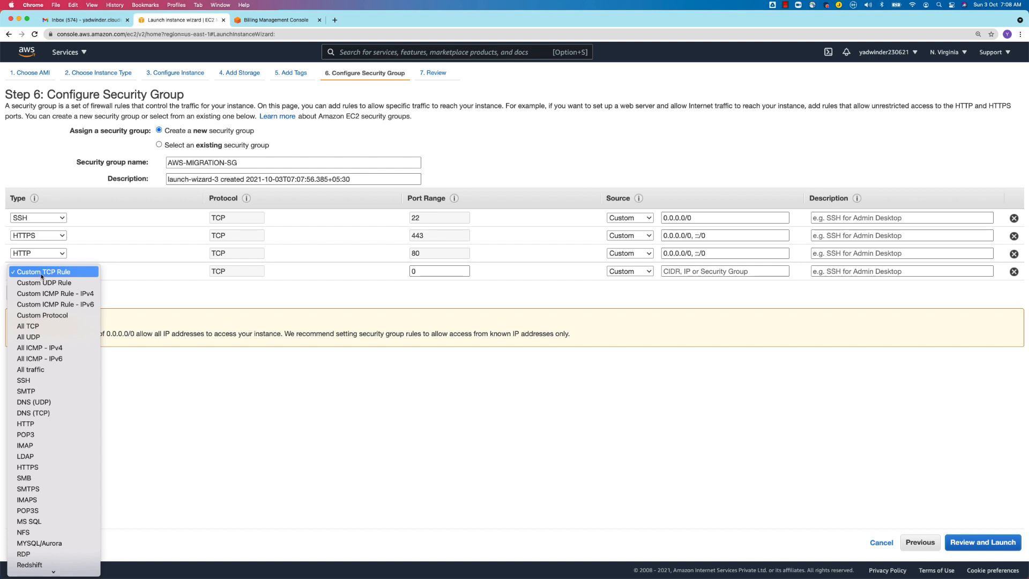
left_click(51, 316)
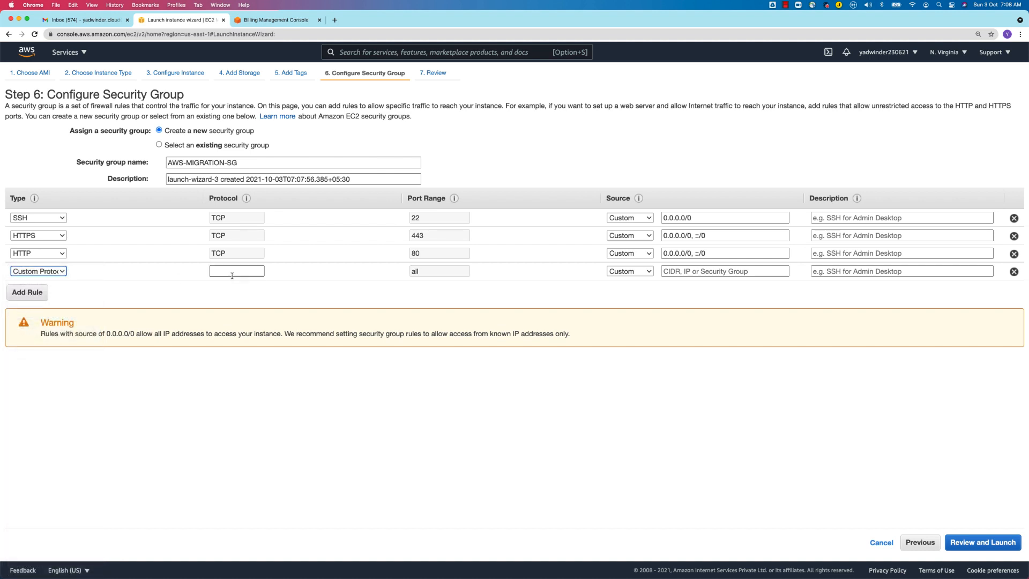
left_click(228, 273)
left_click(25, 271)
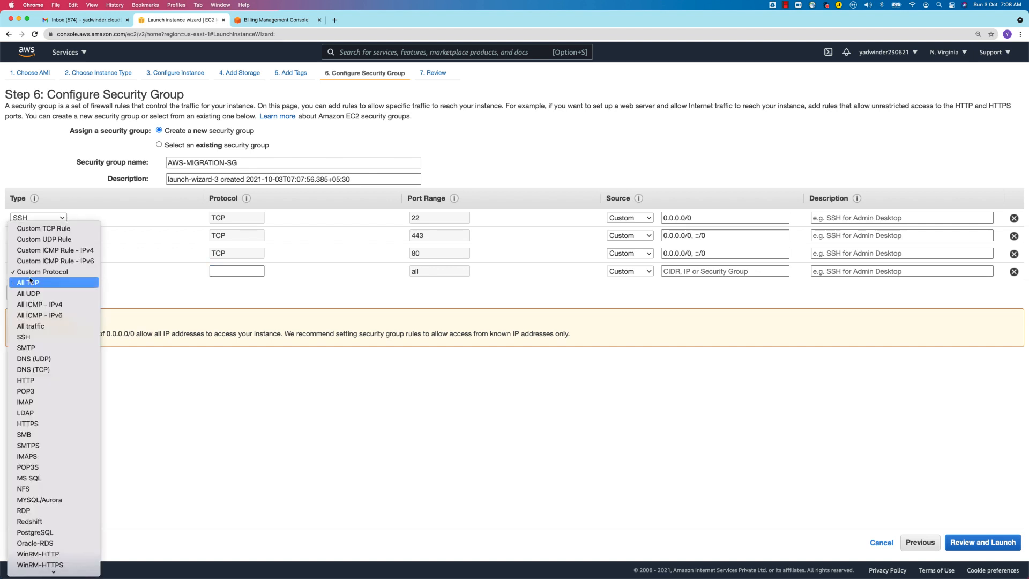
left_click(51, 229)
left_click(428, 271)
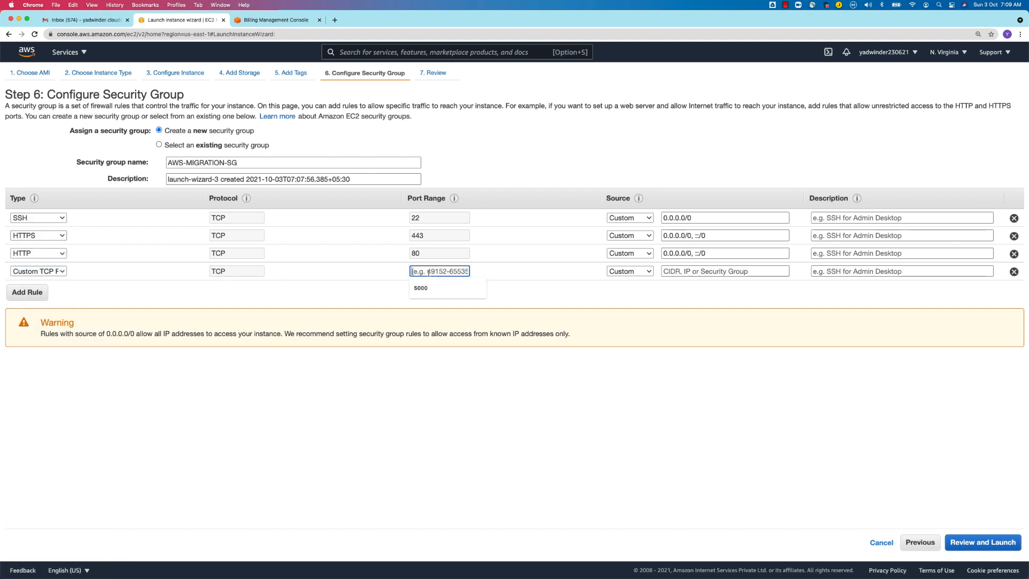
type("5000")
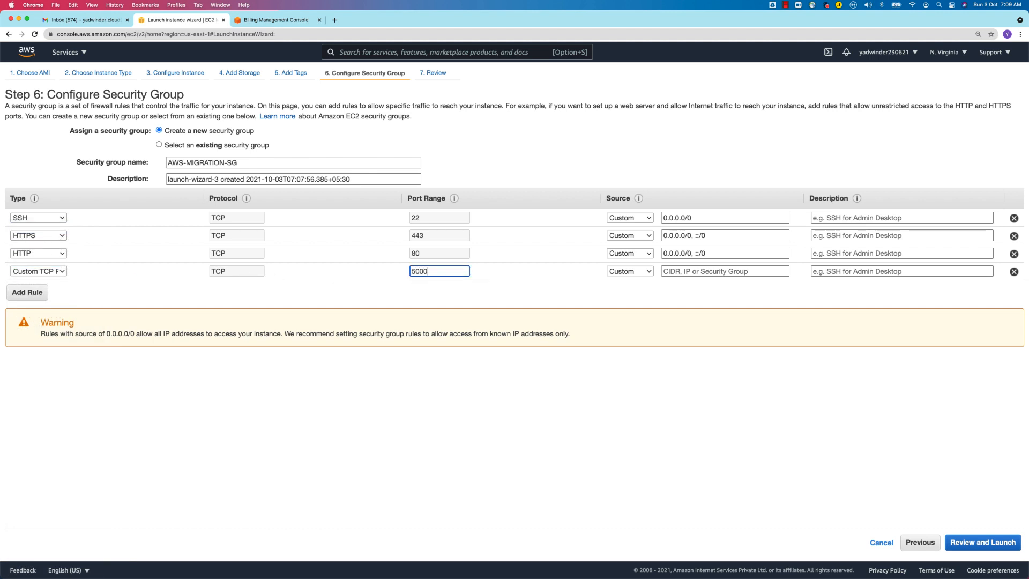
key("Tab")
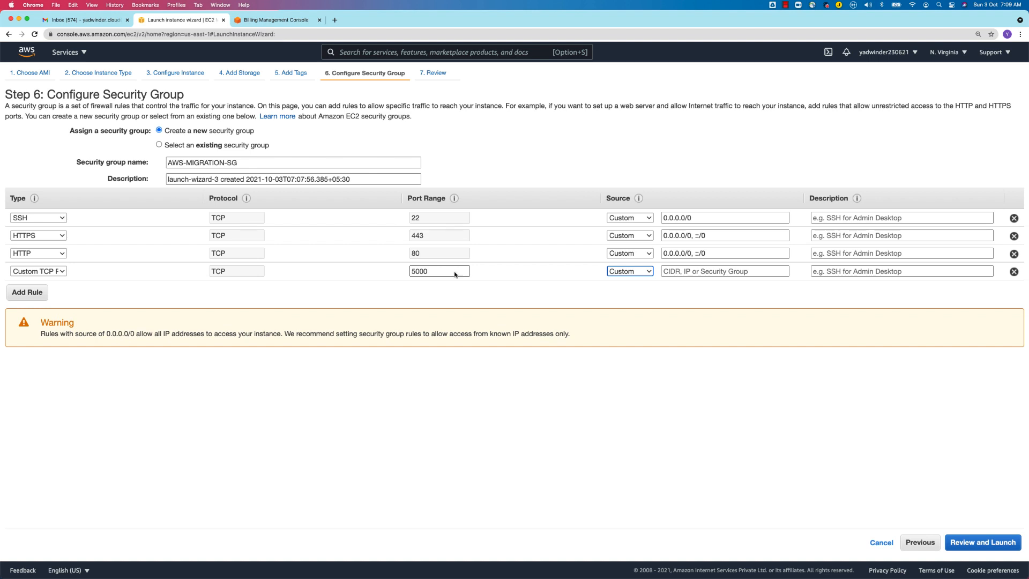
left_click(637, 275)
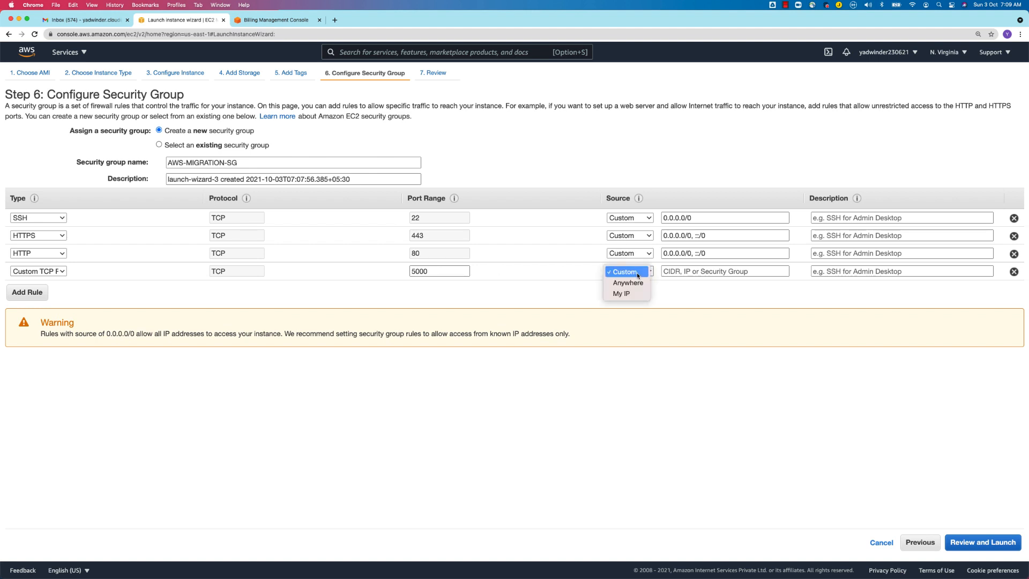
left_click(628, 283)
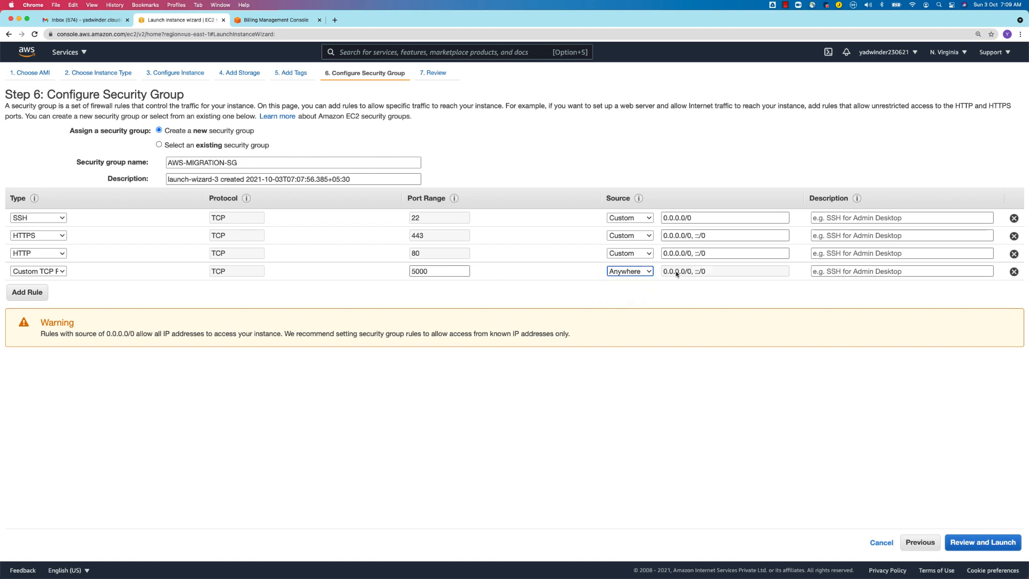
left_click(635, 273)
left_click(634, 262)
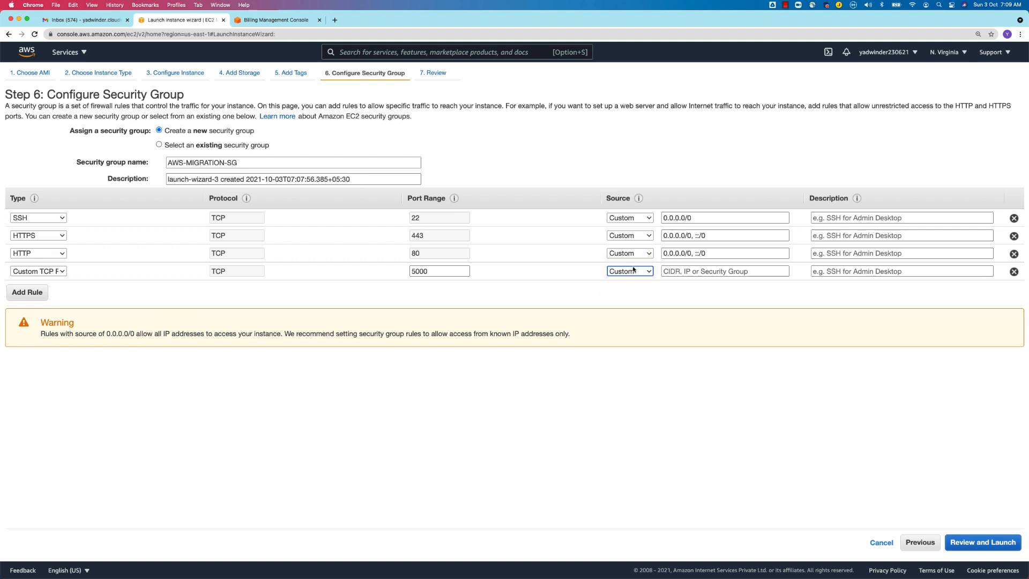
Step: Set the source of the port 5000 rule to My IP
left_click(634, 271)
left_click(626, 294)
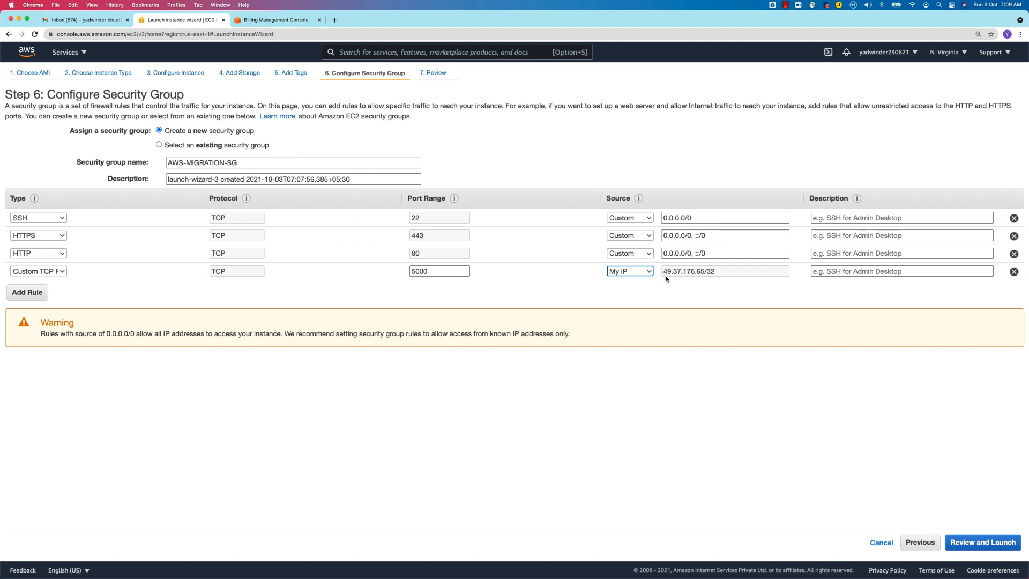
left_click(615, 271)
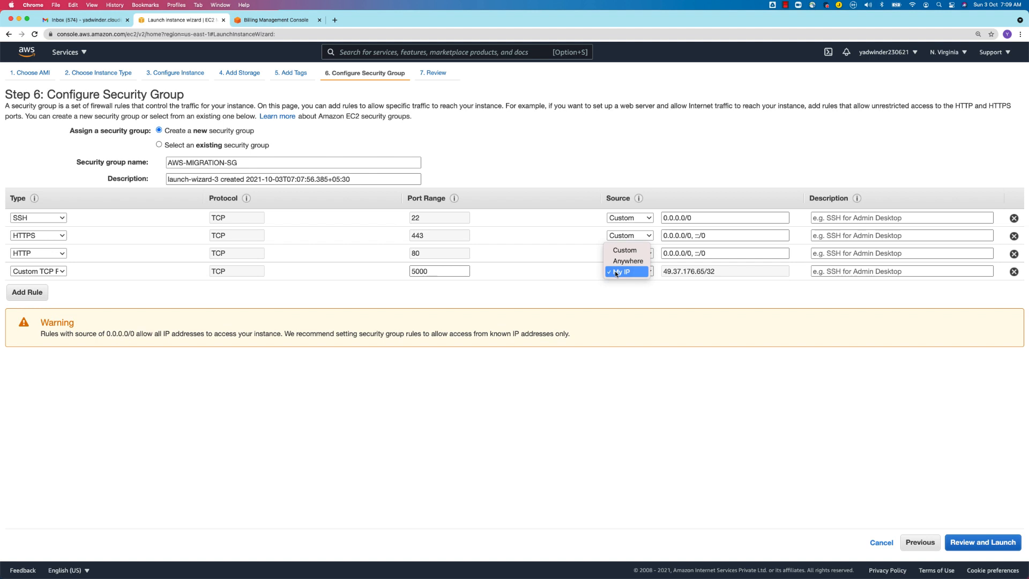
left_click(615, 271)
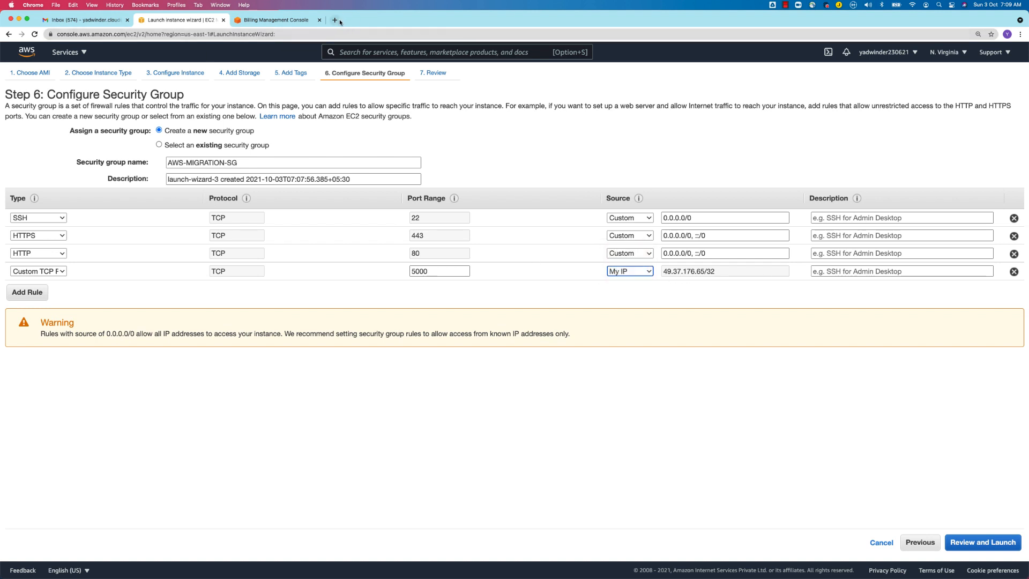
Step: Search the web for whatismyipaddress in a new browser tab and open the whatismyipaddress.com site
left_click(334, 20)
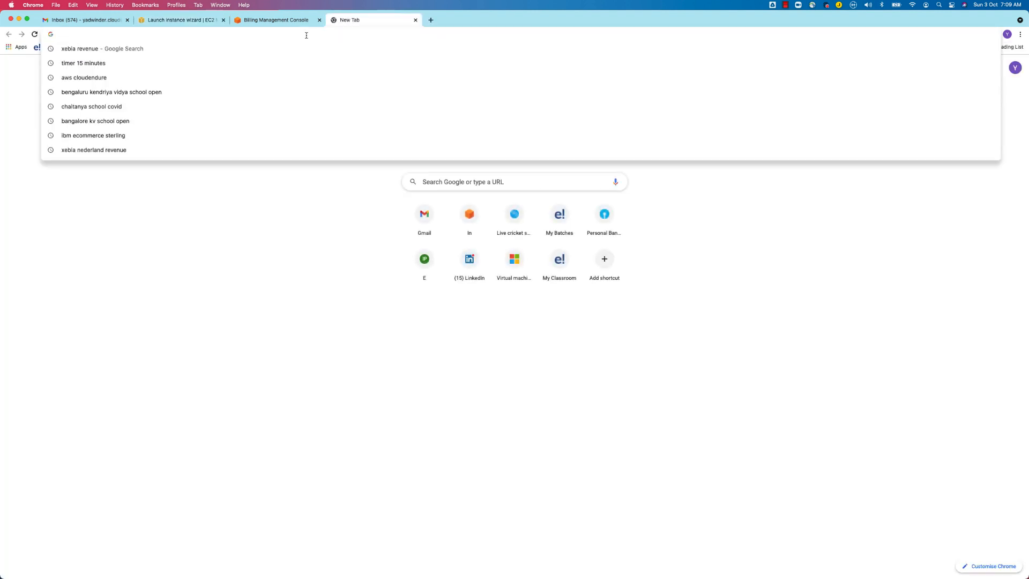
type("whatis")
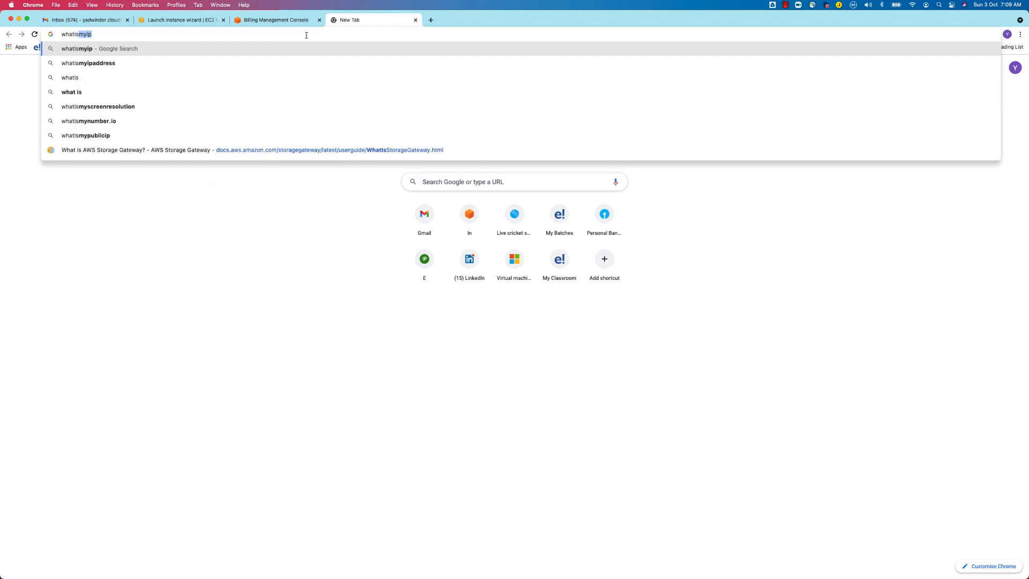
key("Down")
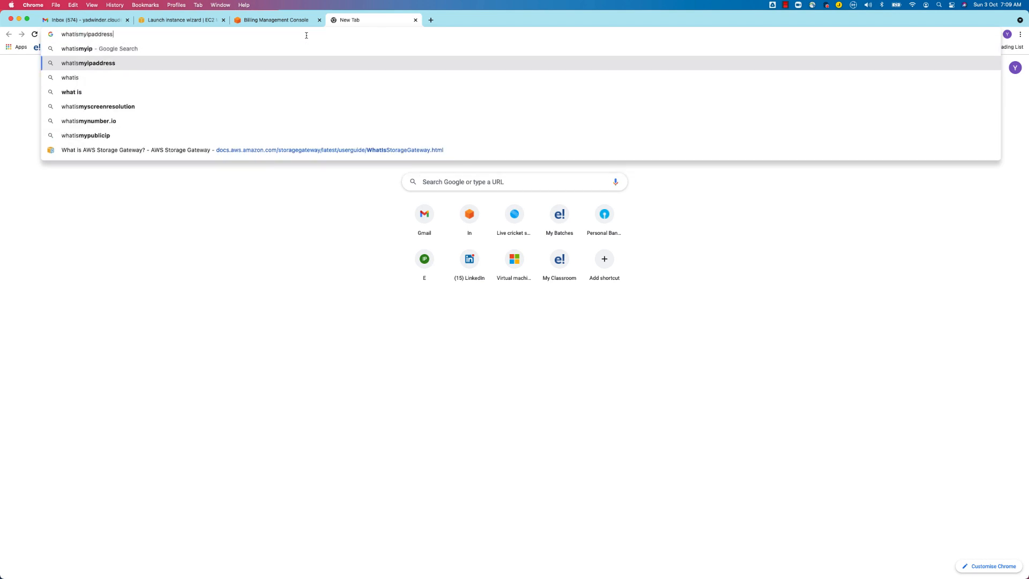
key("Return")
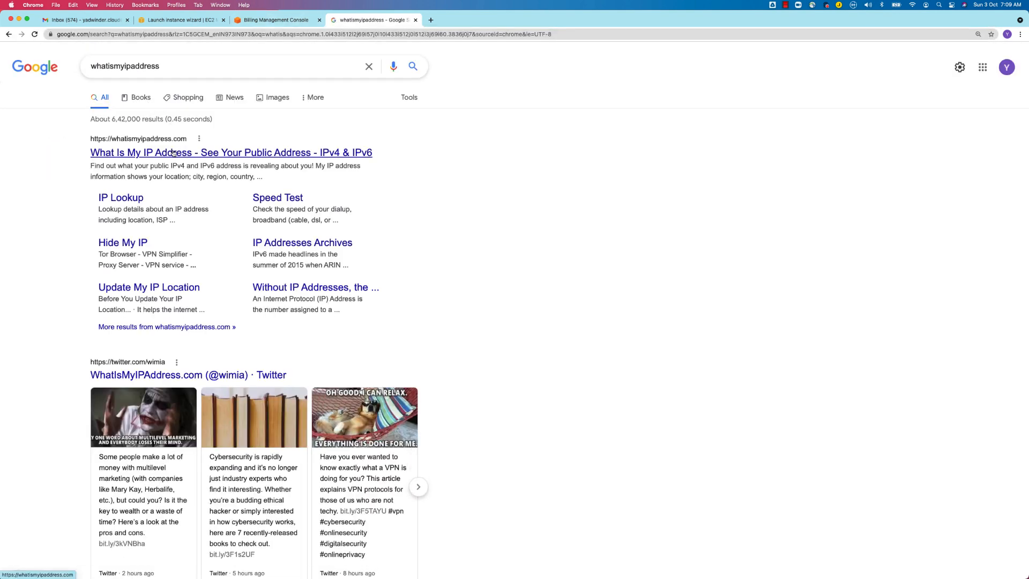
left_click(218, 157)
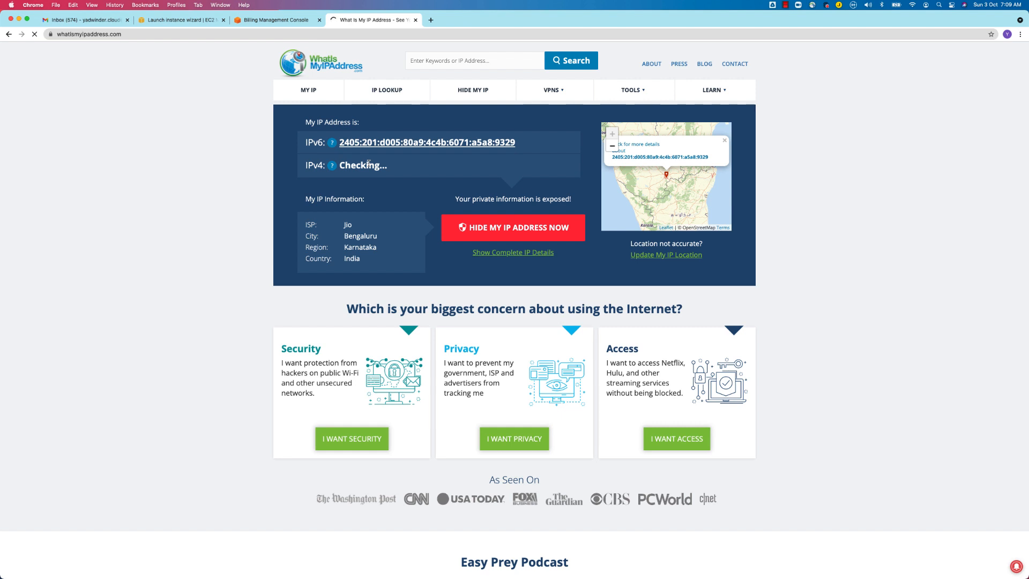
Step: Compare the public IPv4 address with the port 5000 rule's source, then close the lookup page and return to the launch wizard
left_click(196, 21)
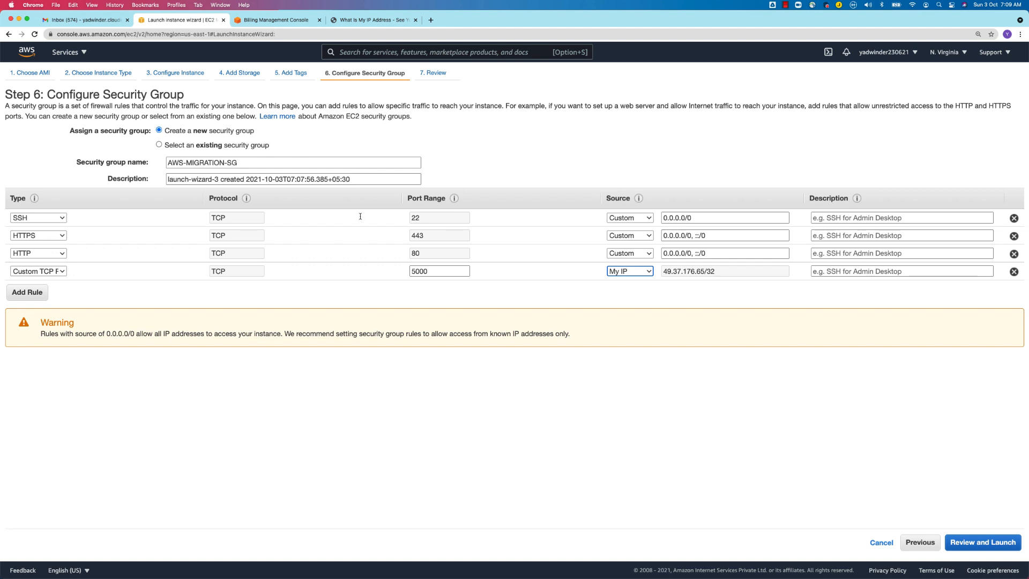
left_click(367, 20)
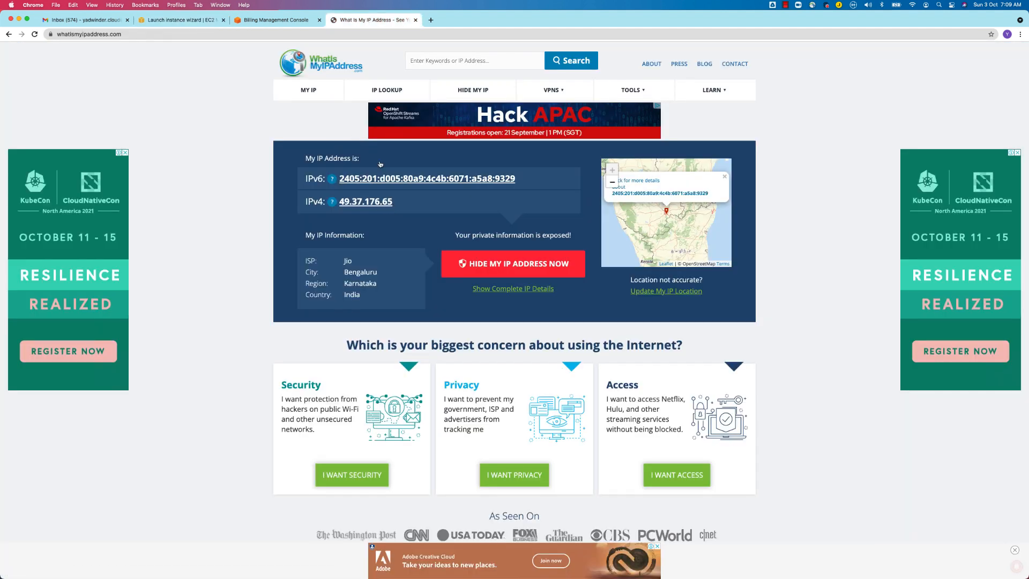
left_click(292, 35)
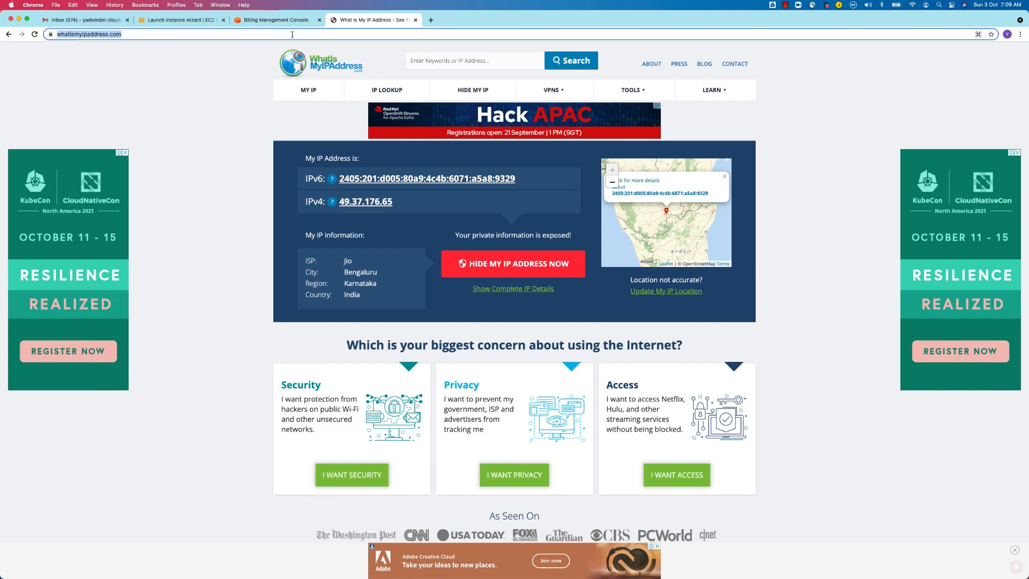
left_click(417, 20)
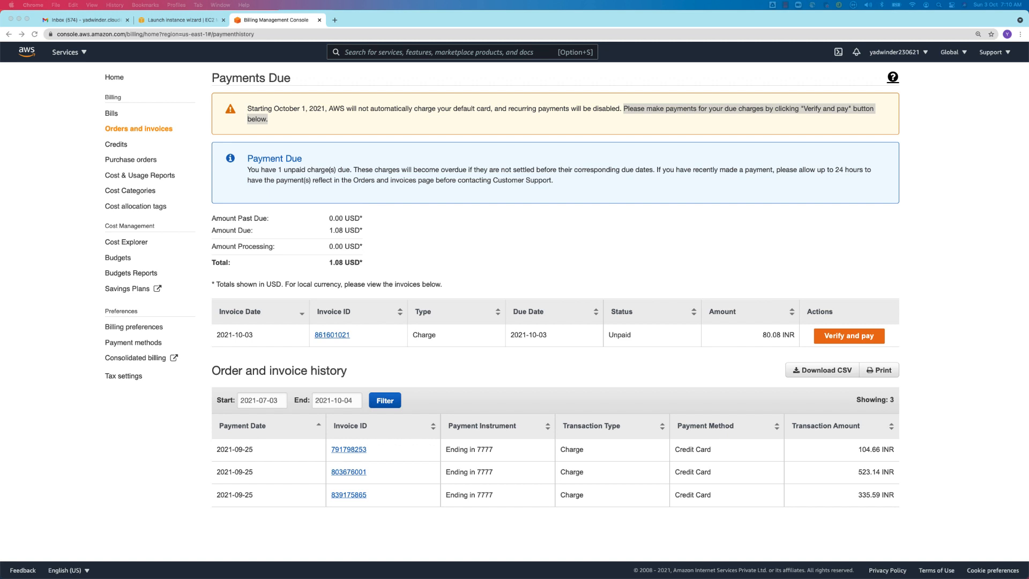
left_click(201, 19)
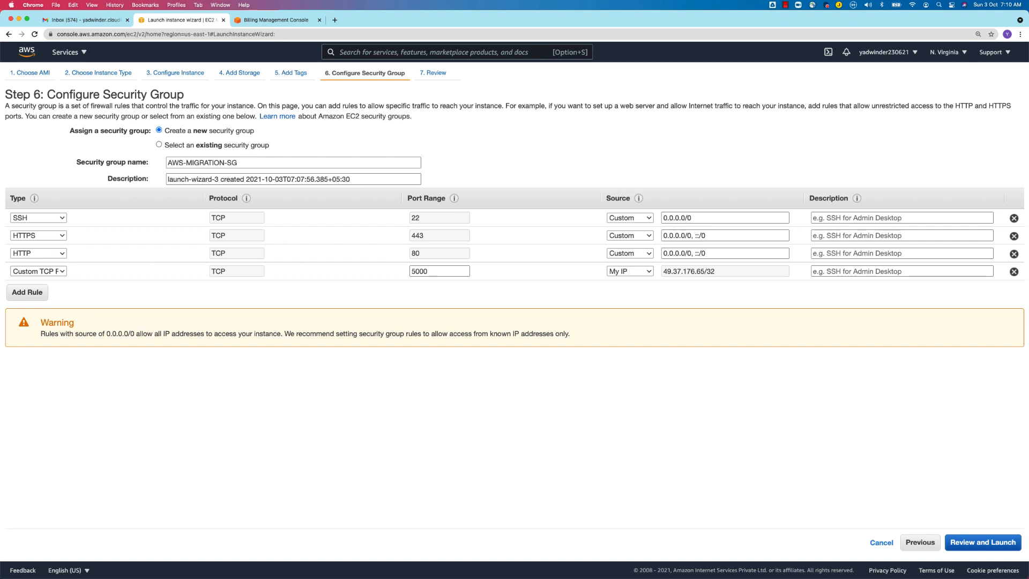
Step: Proceed through the instance review to the launch and choose to create a new key pair
left_click(992, 542)
left_click(992, 542)
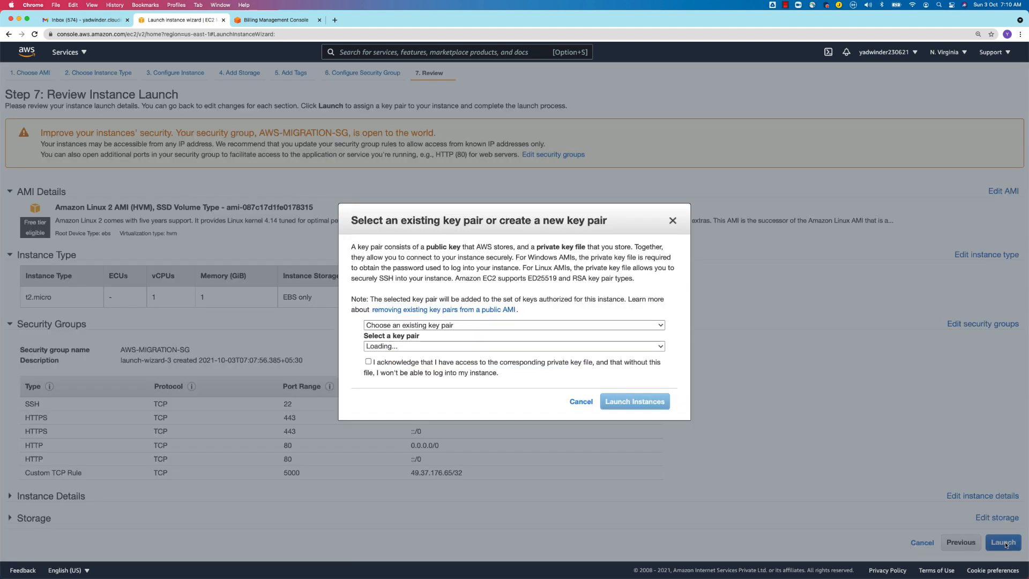
left_click(368, 361)
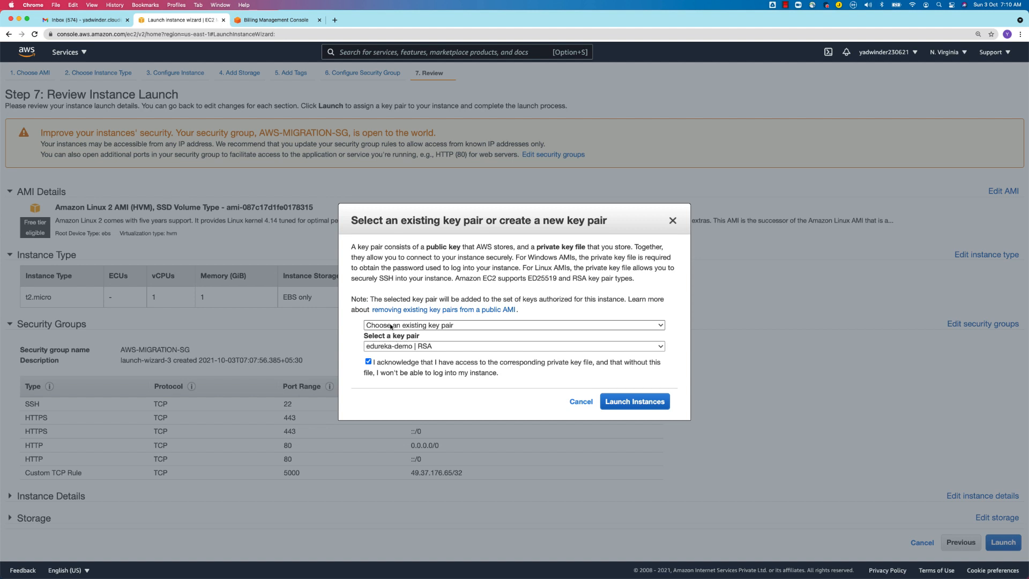
left_click(391, 325)
left_click(391, 336)
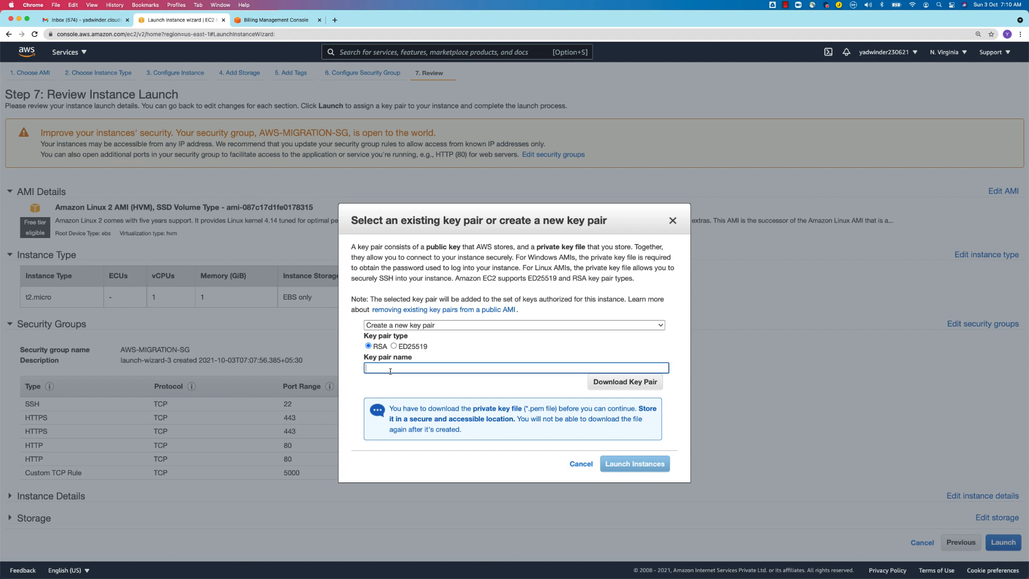
Step: Name the new key pair AWS-Migration-keys and keep its type as RSA
type("AWS-Migration-keys")
key("BackSpace")
type("-")
left_click(394, 346)
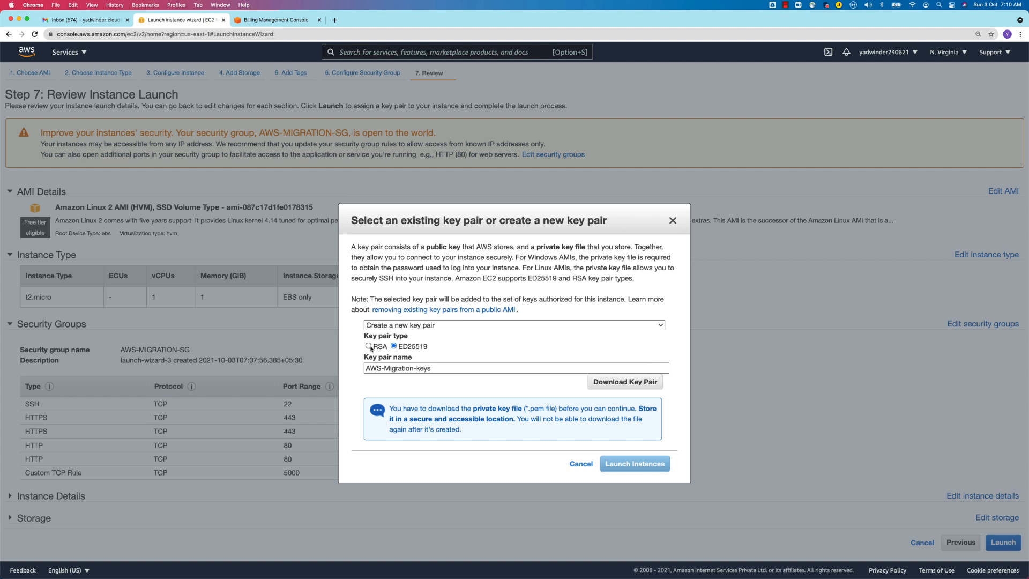
left_click(370, 347)
Step: Download the new key pair file and launch the instance, ending on the instances list
left_click(625, 382)
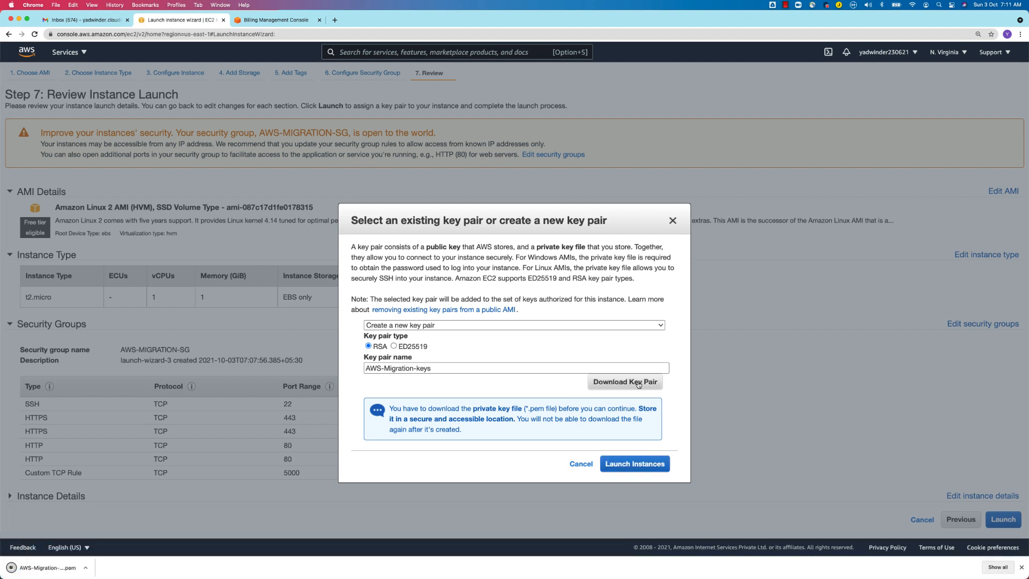
left_click(654, 468)
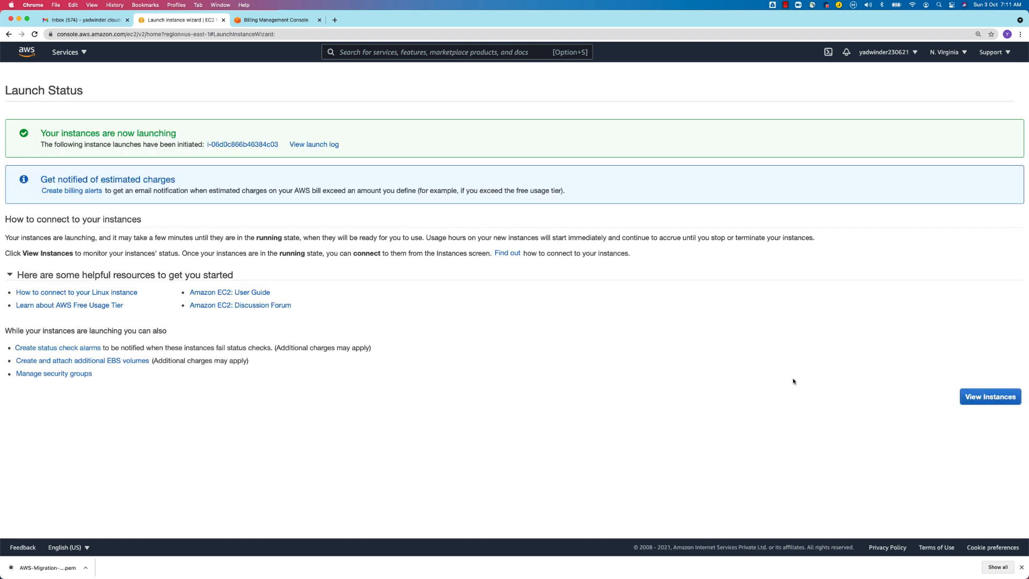
left_click(999, 400)
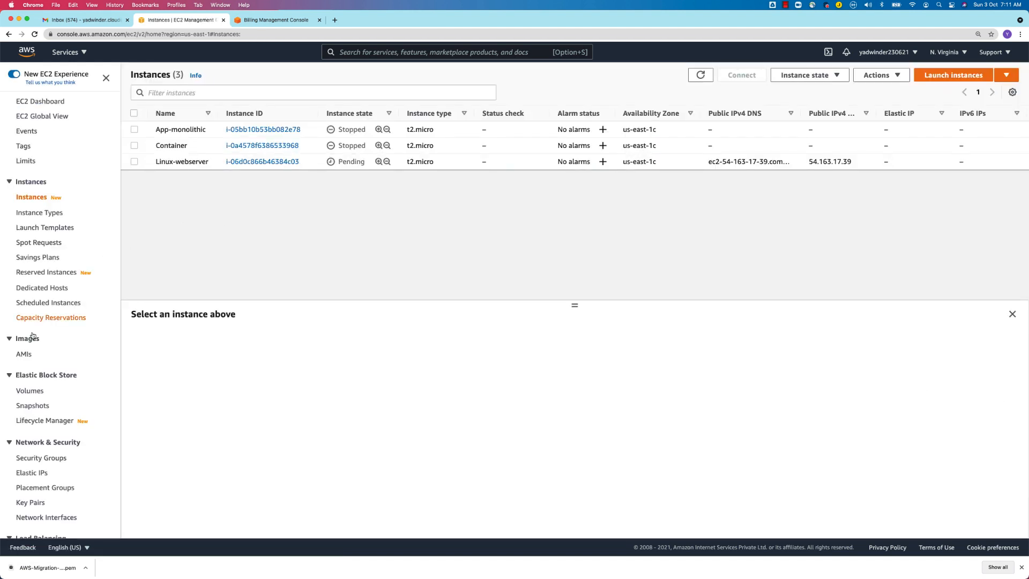
Step: Open the Key Pairs page in a new browser tab and bring up the form for creating a key pair
scroll(33, 343, "down", 3)
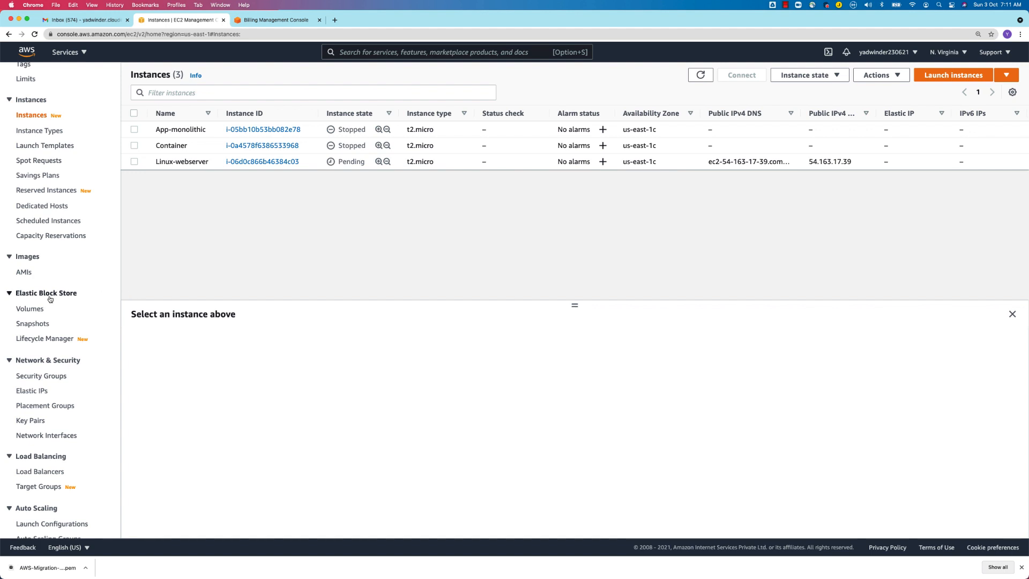
scroll(50, 299, "down", 1)
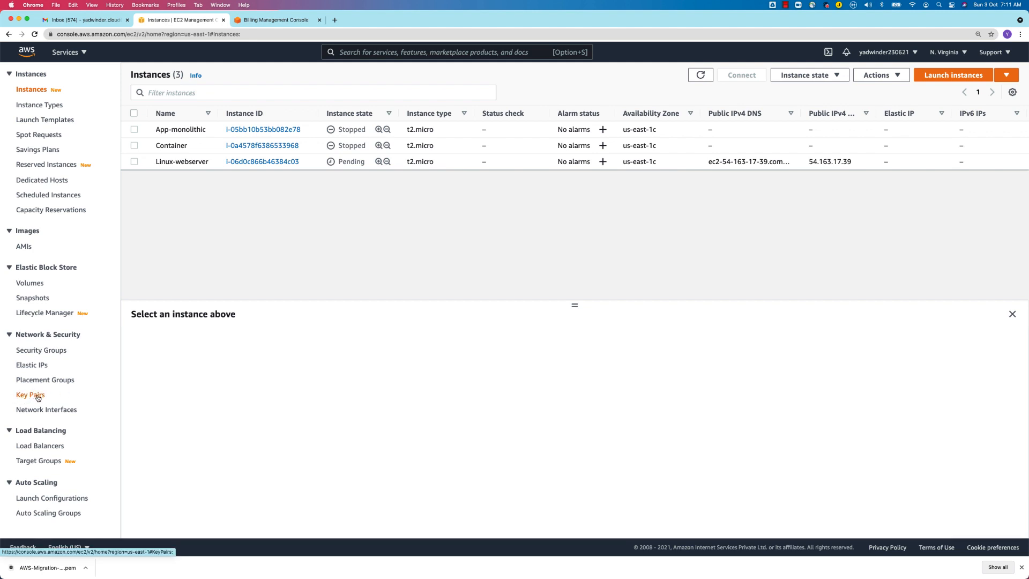
right_click(37, 397)
left_click(56, 401)
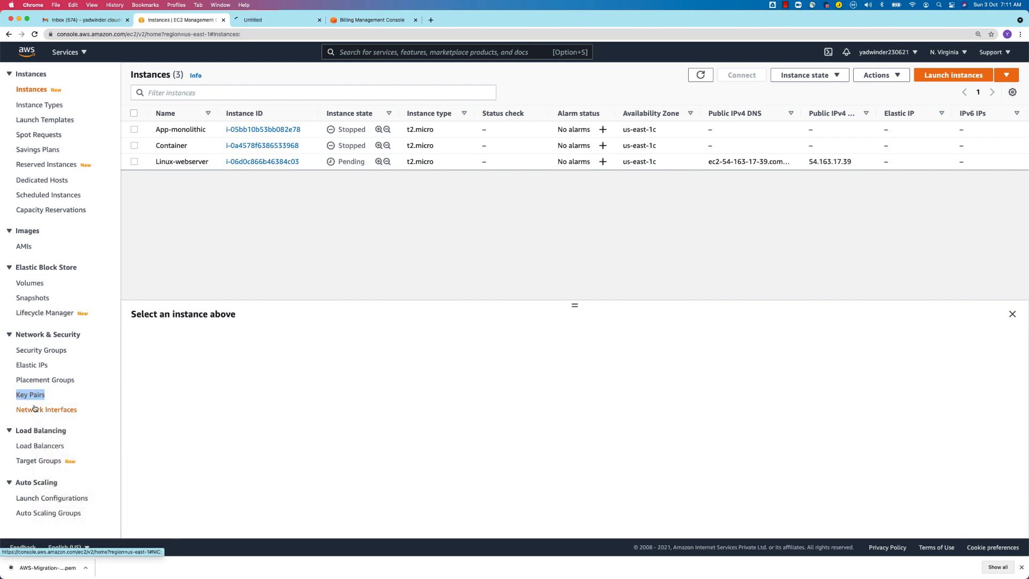
left_click(281, 23)
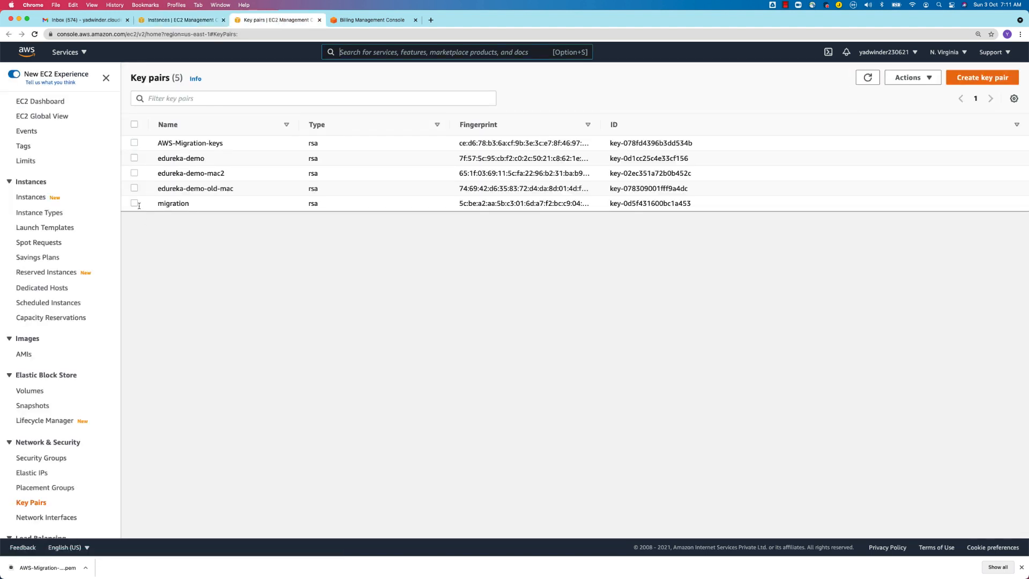
left_click(982, 80)
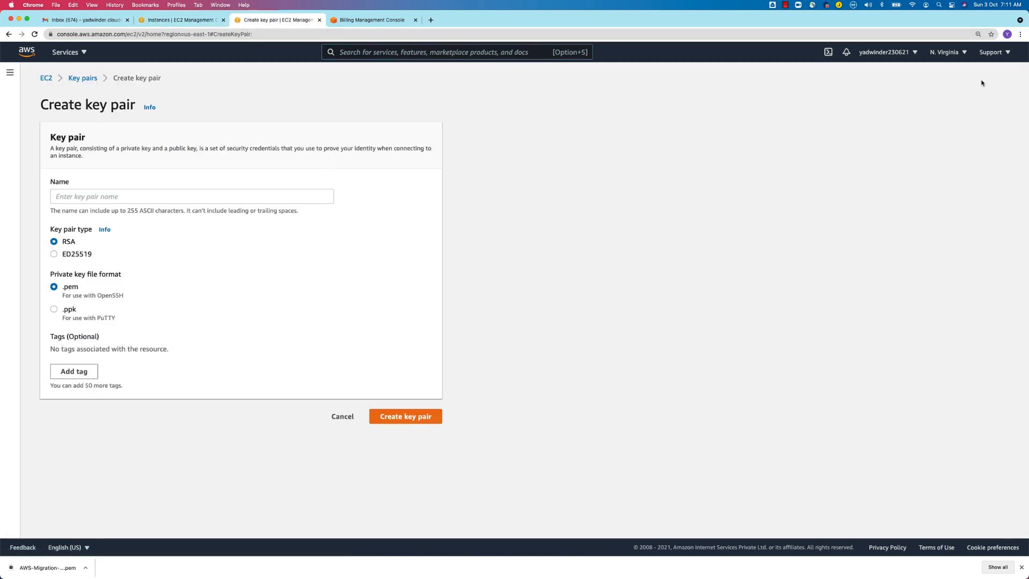
Step: Cancel the key pair creation form without creating a key and return to the EC2 instances list
left_click(80, 197)
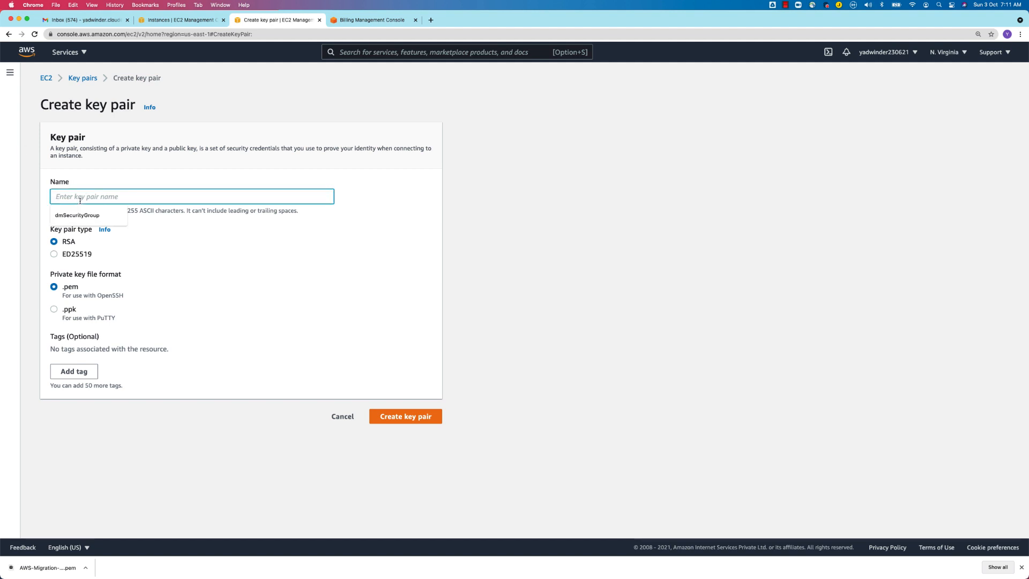
left_click(241, 270)
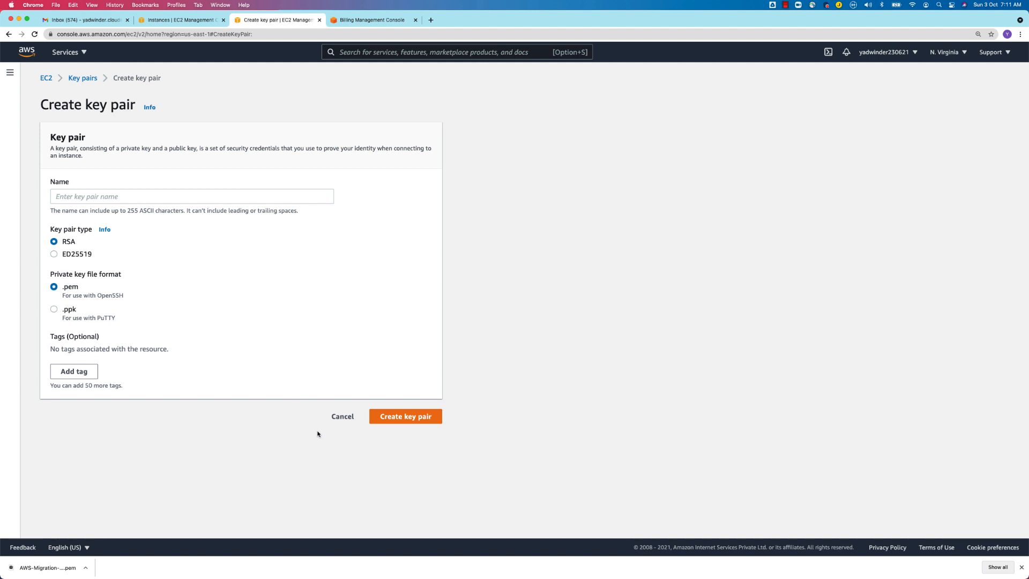
left_click(343, 417)
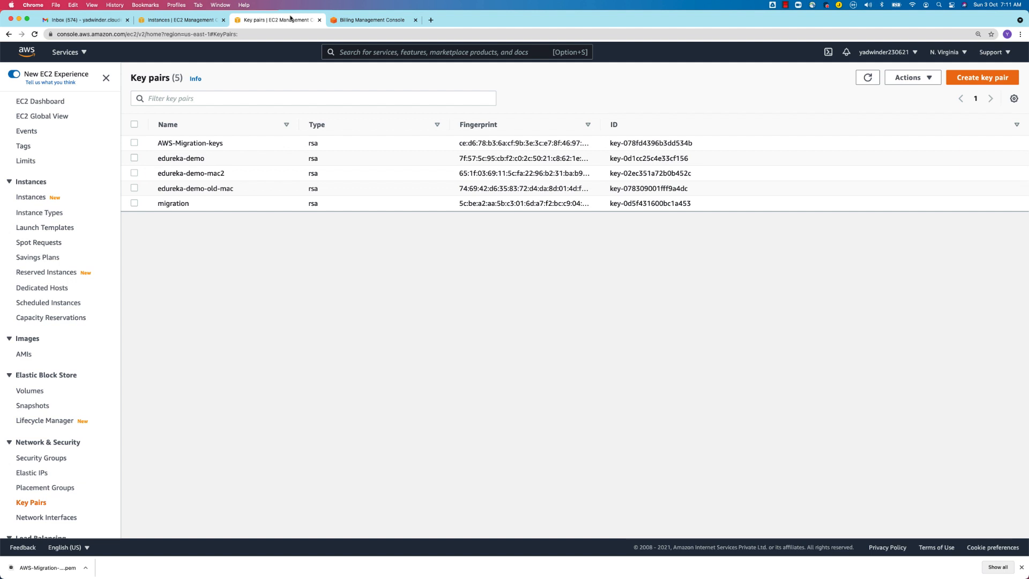
left_click(36, 198)
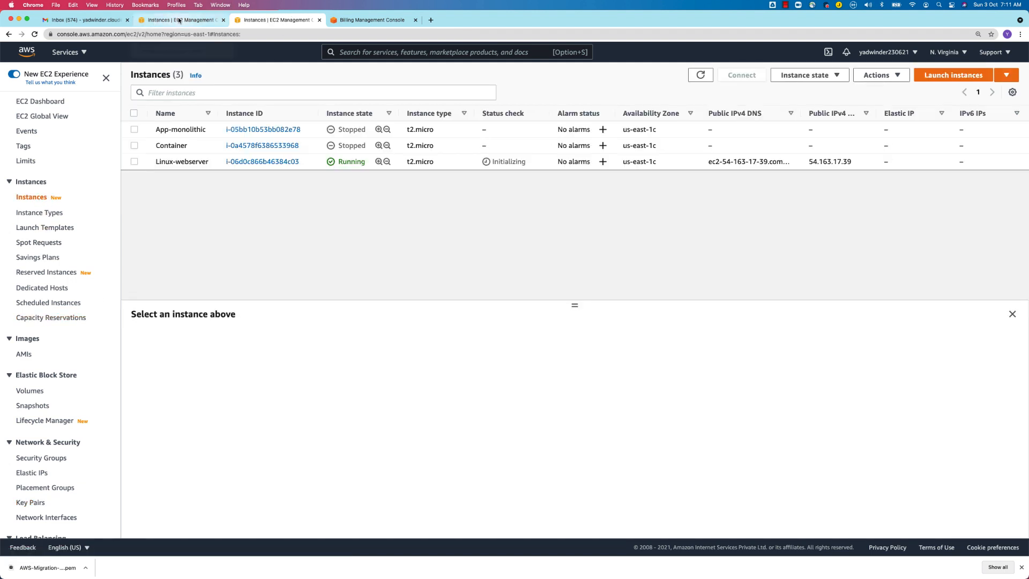
Step: Open the SSH client connection instructions for the Linux-webserver instance and copy the example ssh command
left_click(134, 161)
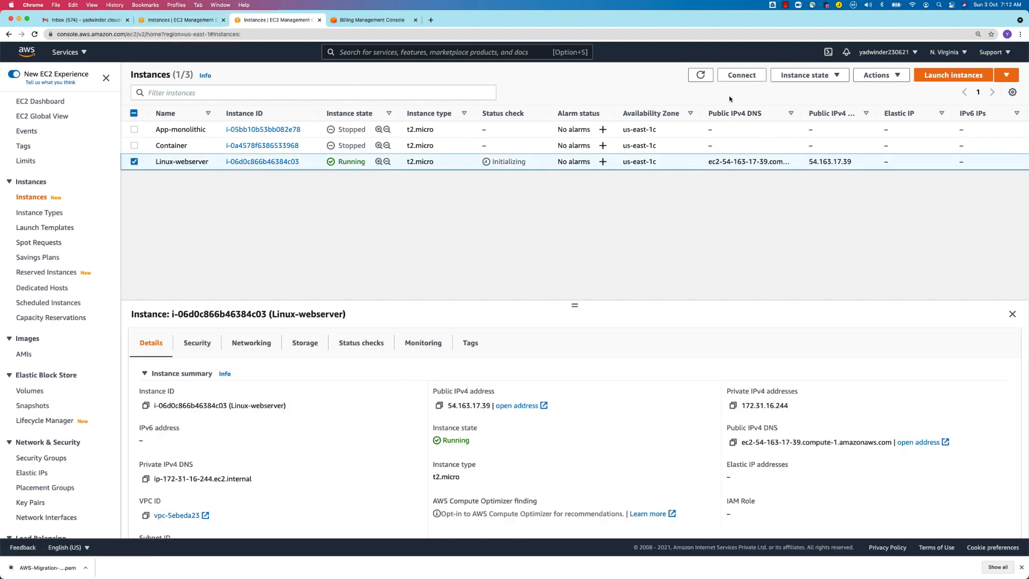
left_click(738, 76)
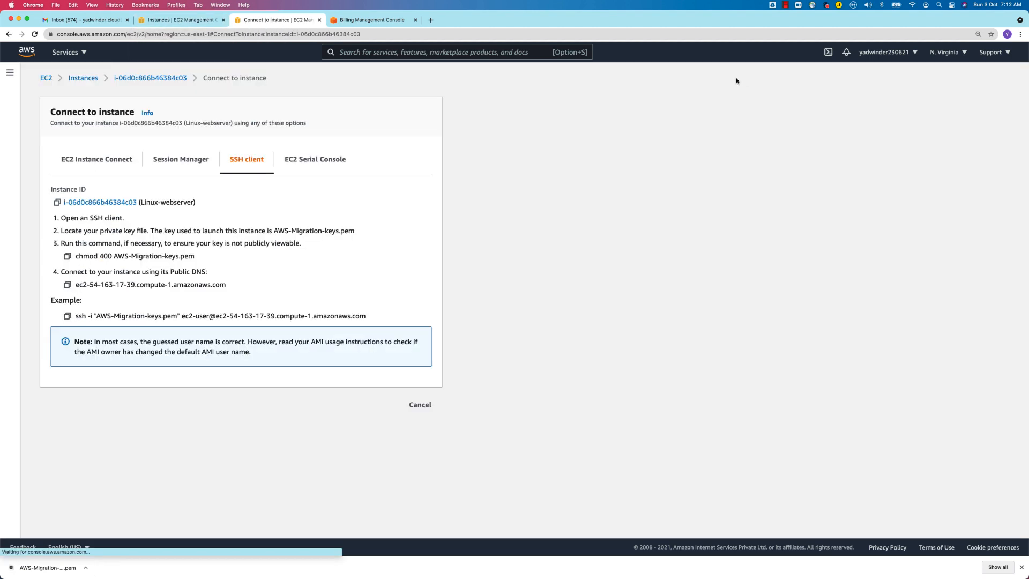
left_click(67, 316)
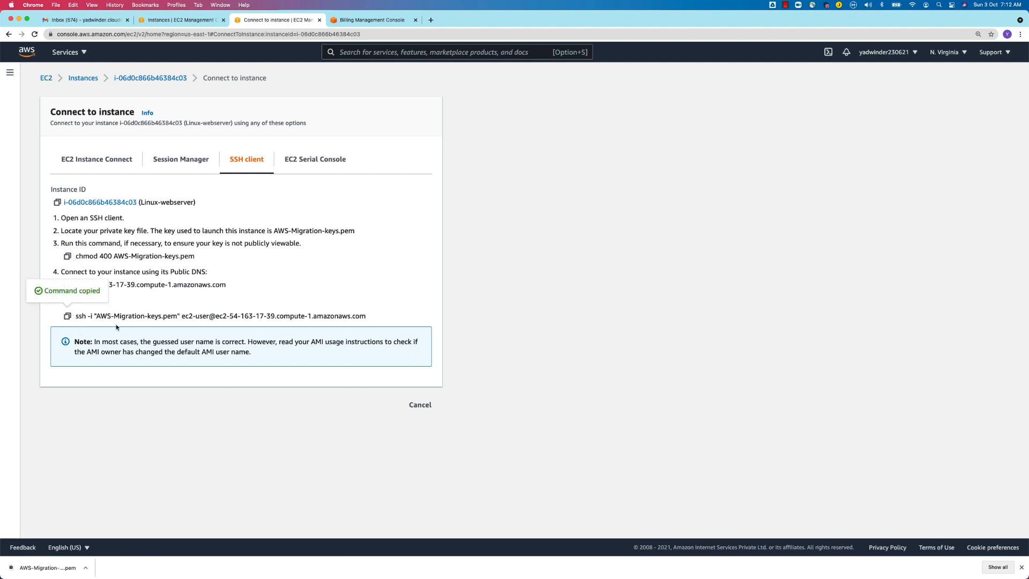
Step: Switch to the iTerm2 terminal, maximize its window and enlarge the text
key("super+space")
type("term")
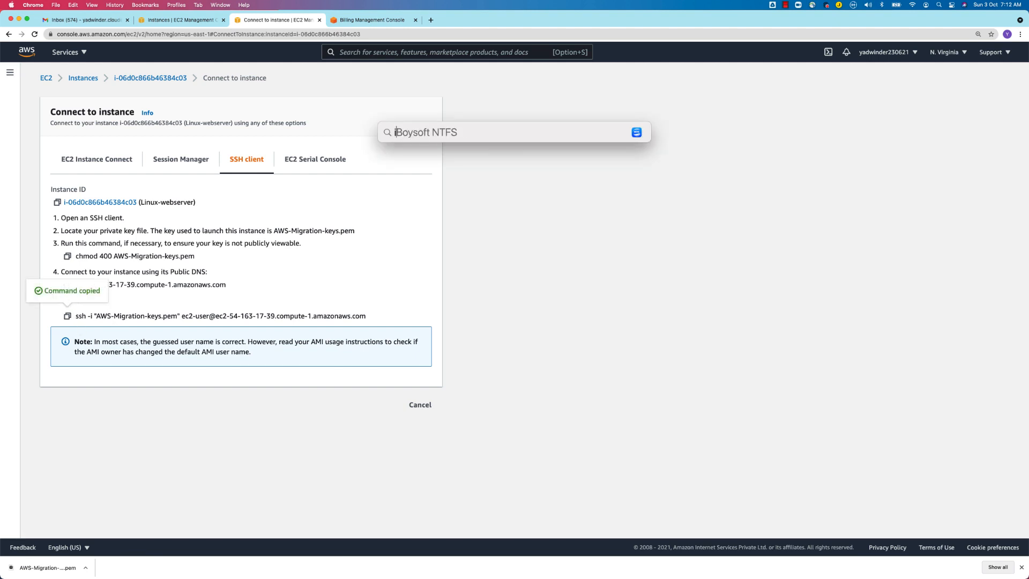
key("Return")
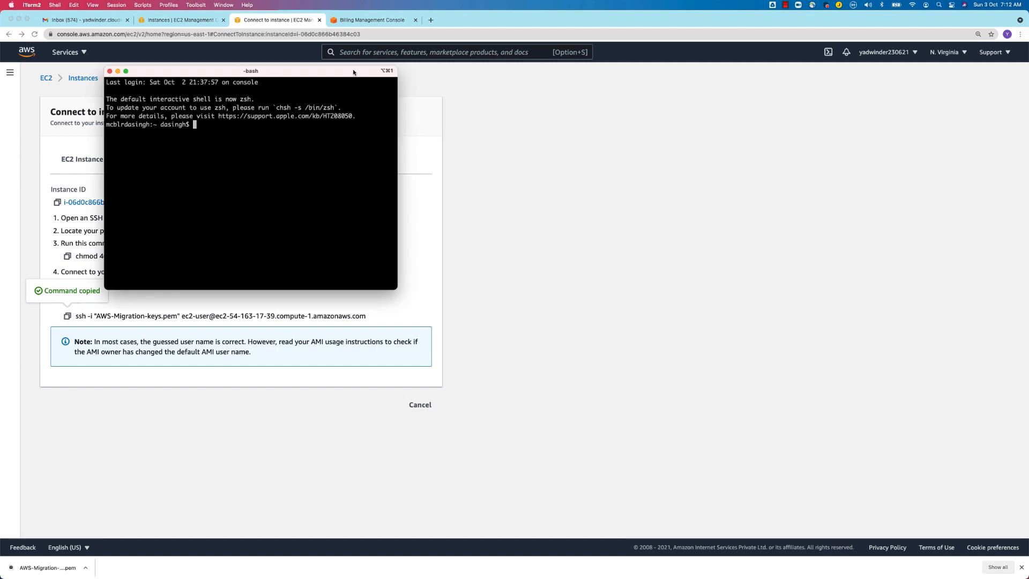
double_click(353, 72)
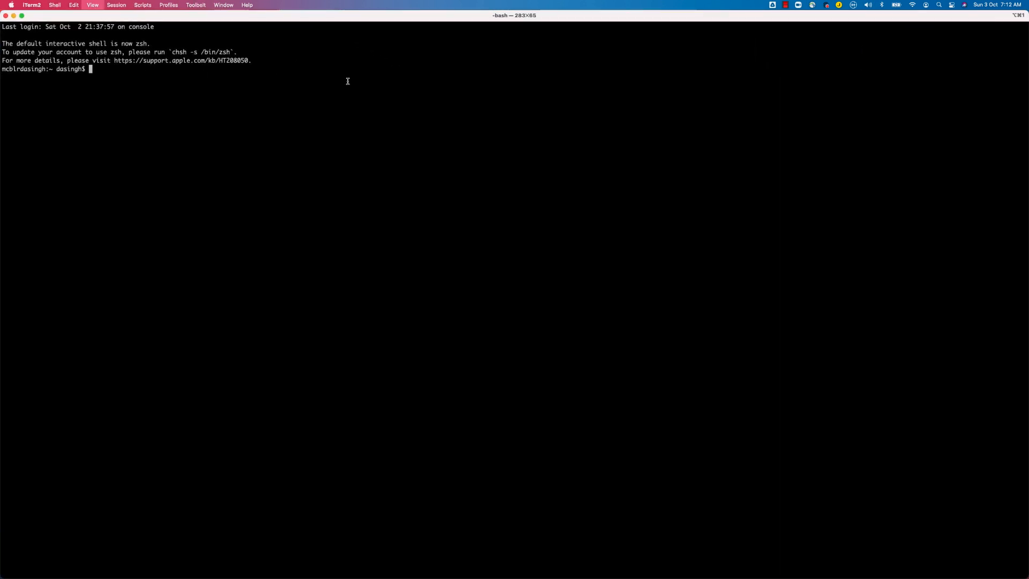
key("super+plus")
key("super+plus")
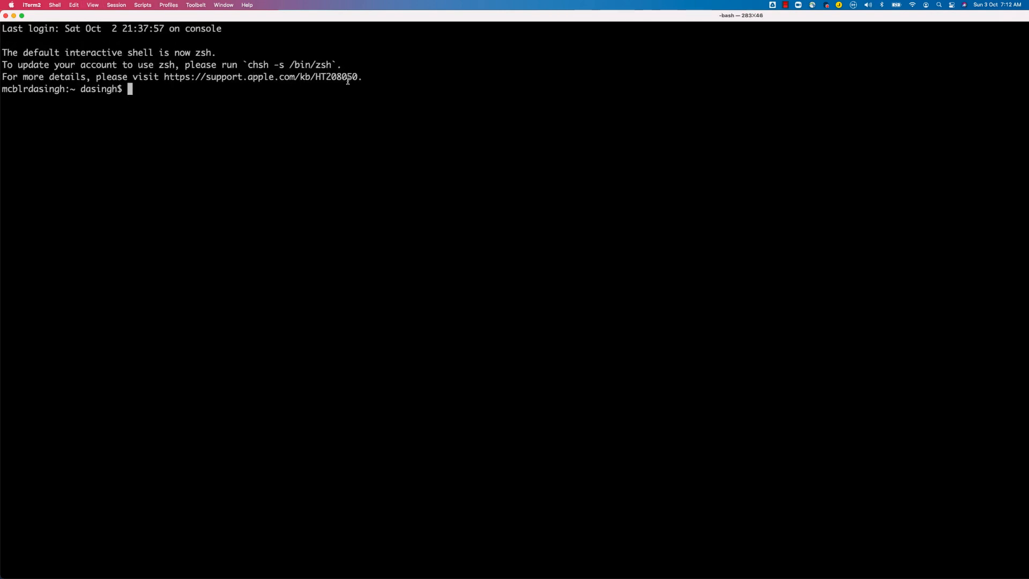
Step: From the Downloads folder, try to connect with the copied ssh command using AWS-Migration-keys.pem, answering yes to the host authenticity question
type("cd Do")
key("Tab")
key("Return")
key("super+v")
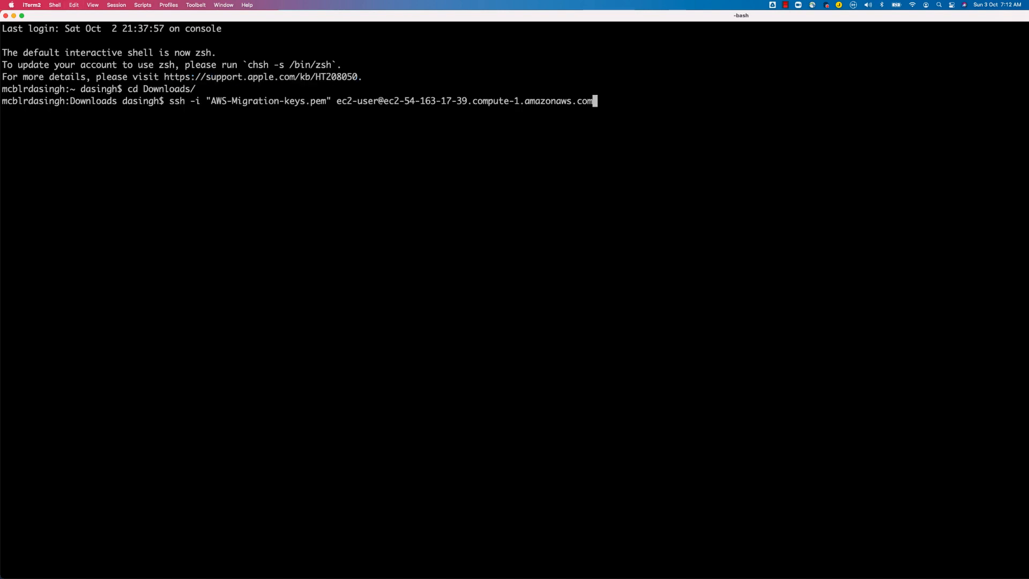
key("Return")
type("ye")
key("BackSpace")
key("BackSpace")
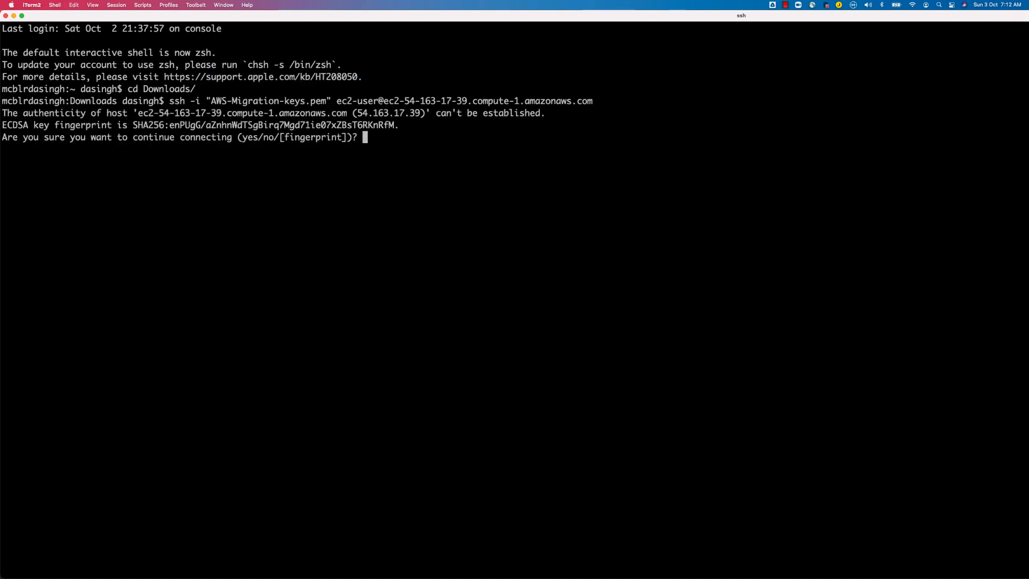
type("yes")
key("Return")
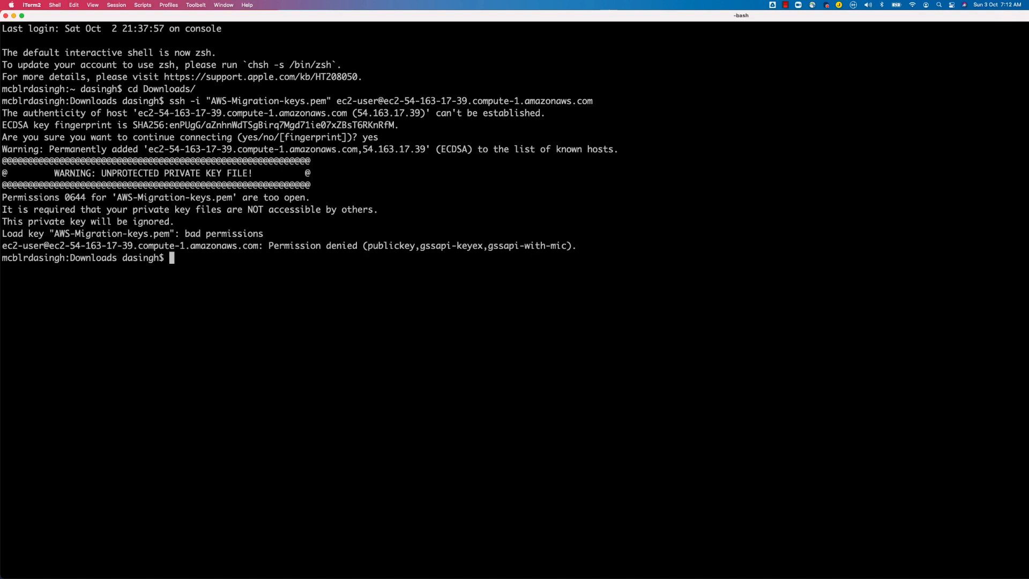
Step: Copy the chmod 400 AWS-Migration-keys.pem command from the instance's connection page in Chrome and return to an empty iTerm2 prompt
type("chmod")
key("super+Tab")
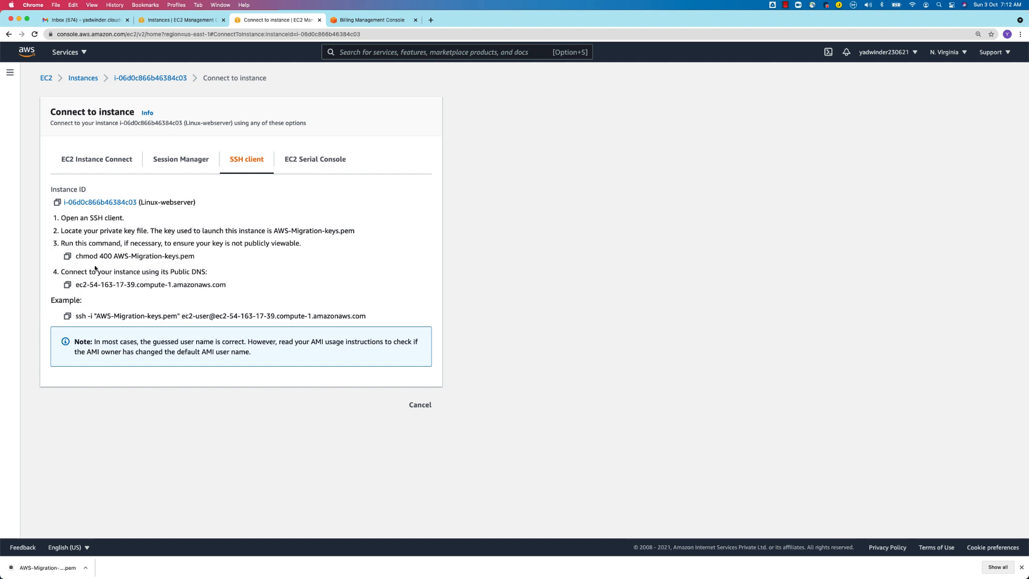
left_click_drag(76, 257, 217, 259)
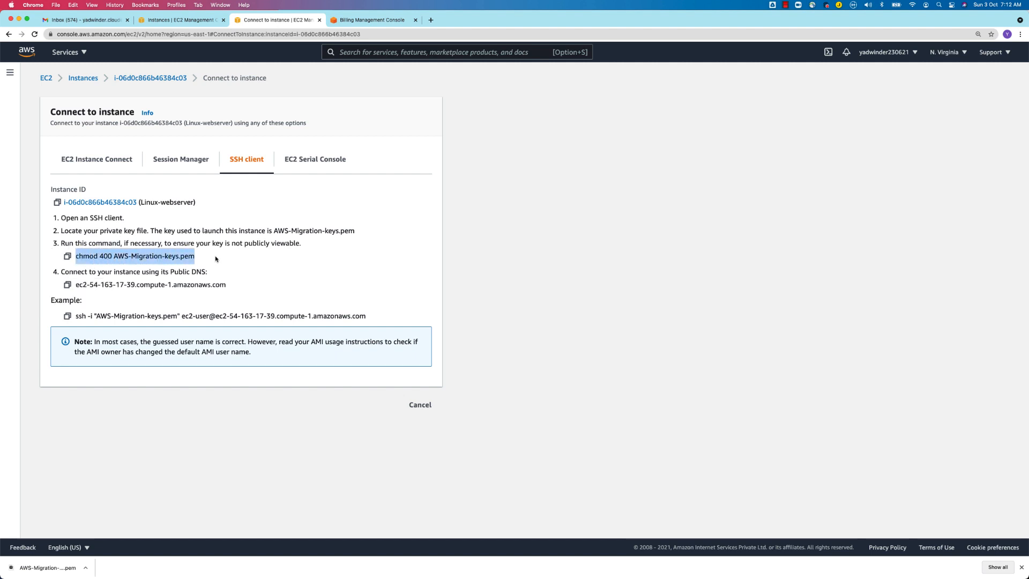
left_click(68, 255)
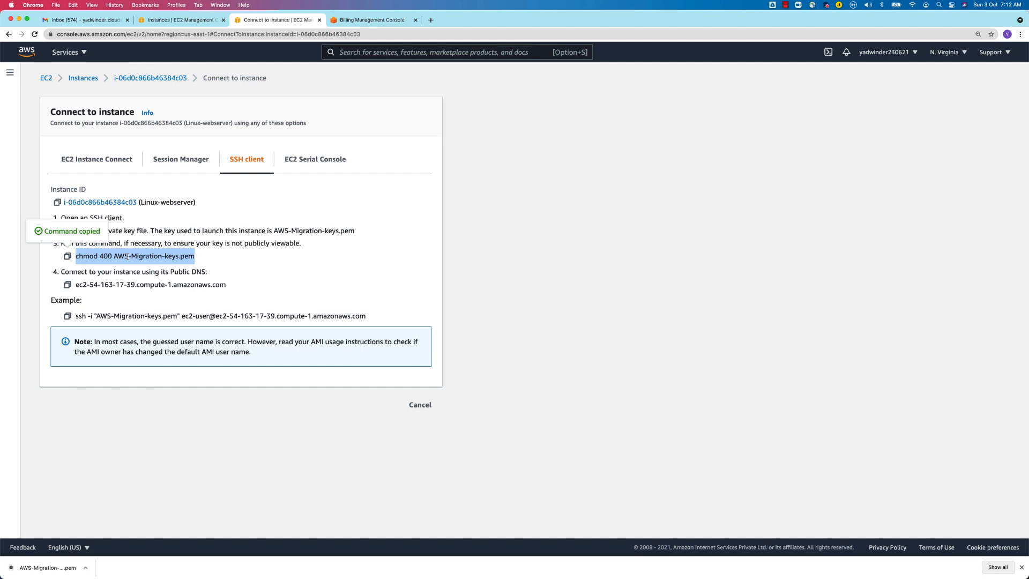
key("super+Tab")
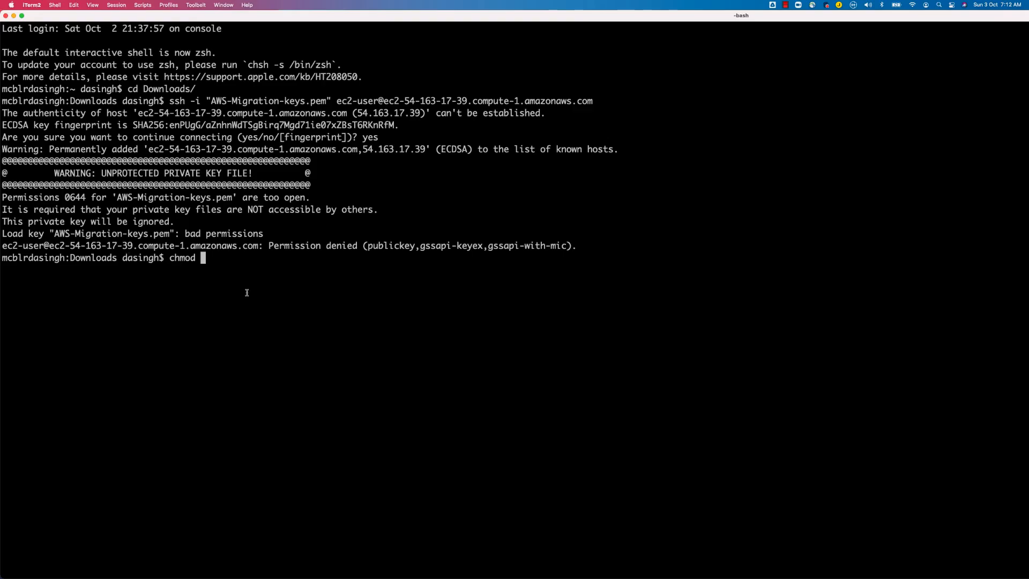
key("ctrl+c")
Step: List the current permissions of AWS-Migration-keys.pem with ls -l
type("ls -l")
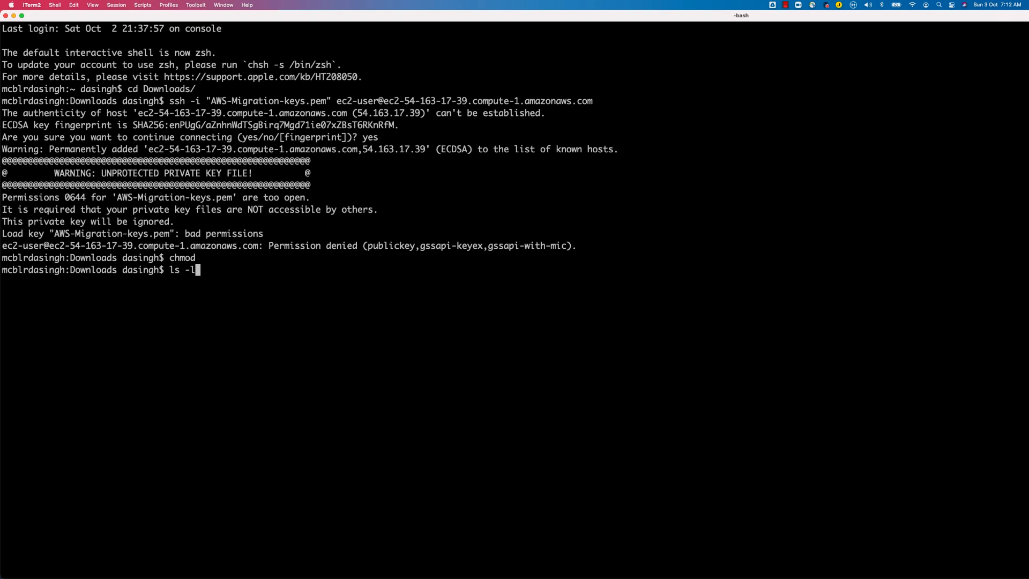
type(" AWS-M")
key("Tab")
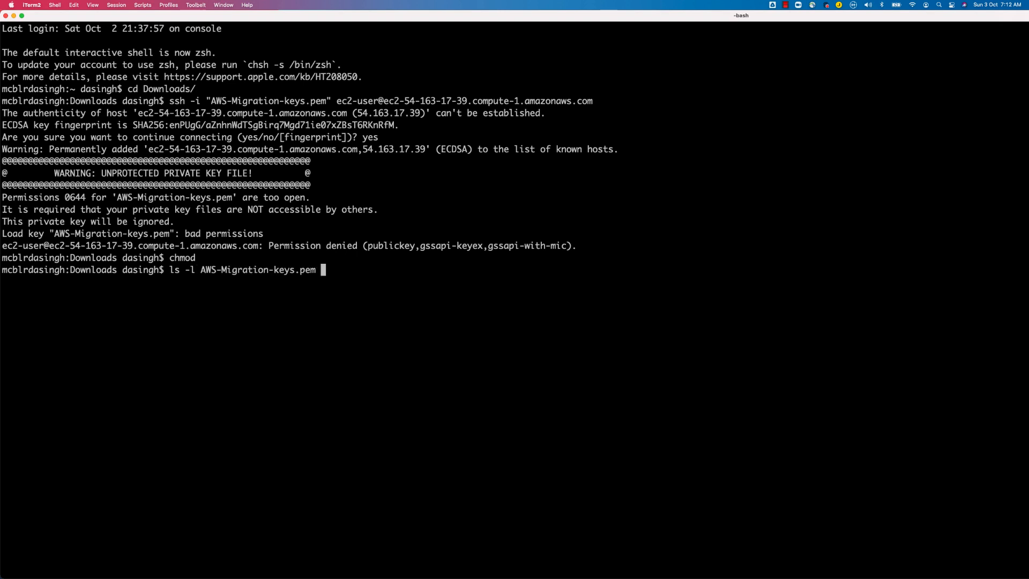
key("Return")
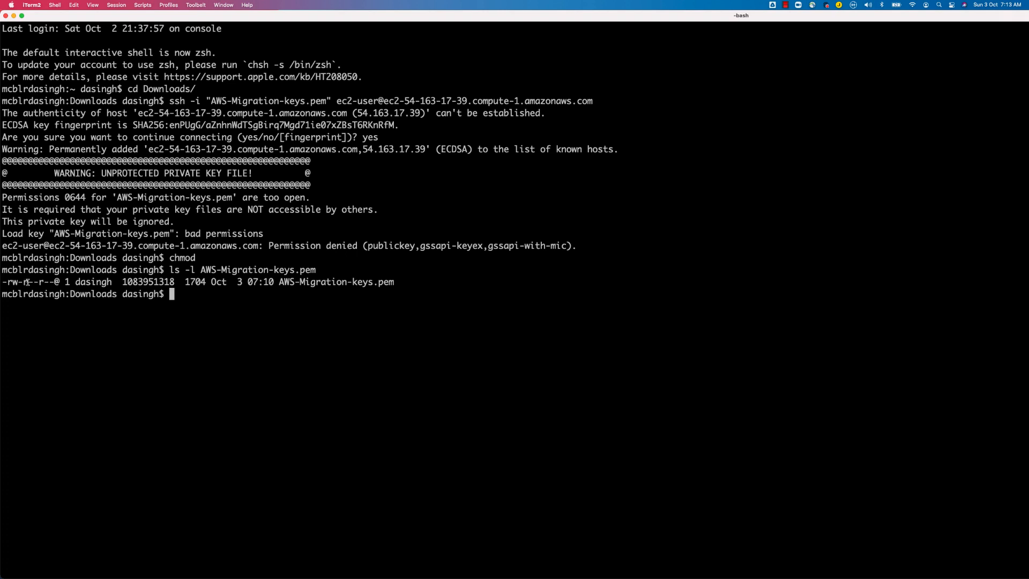
Step: Restrict the key file by running chmod 400 AWS-Migration-keys.pem, and check its permissions with ls -l
key("super+v")
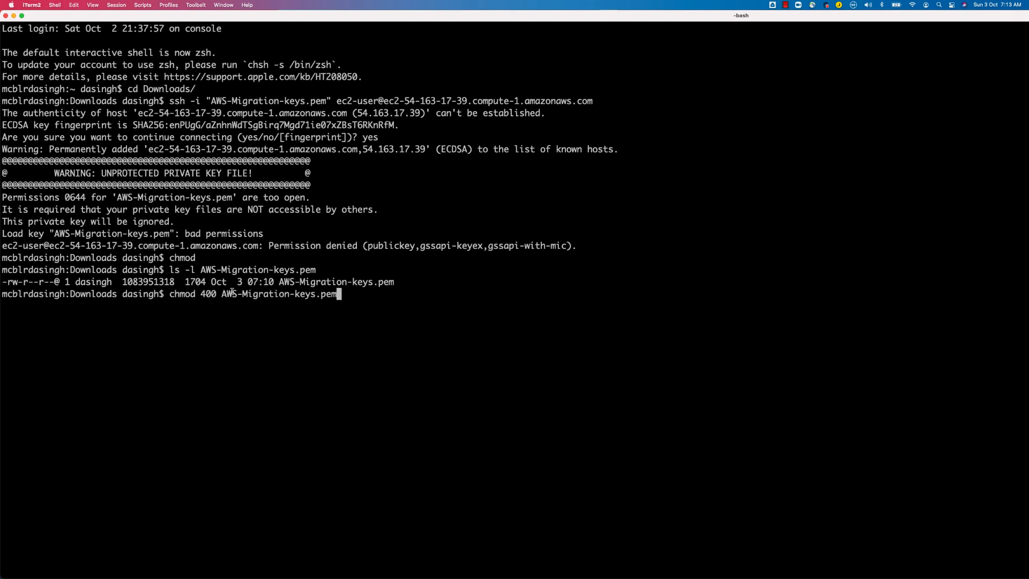
key("Return")
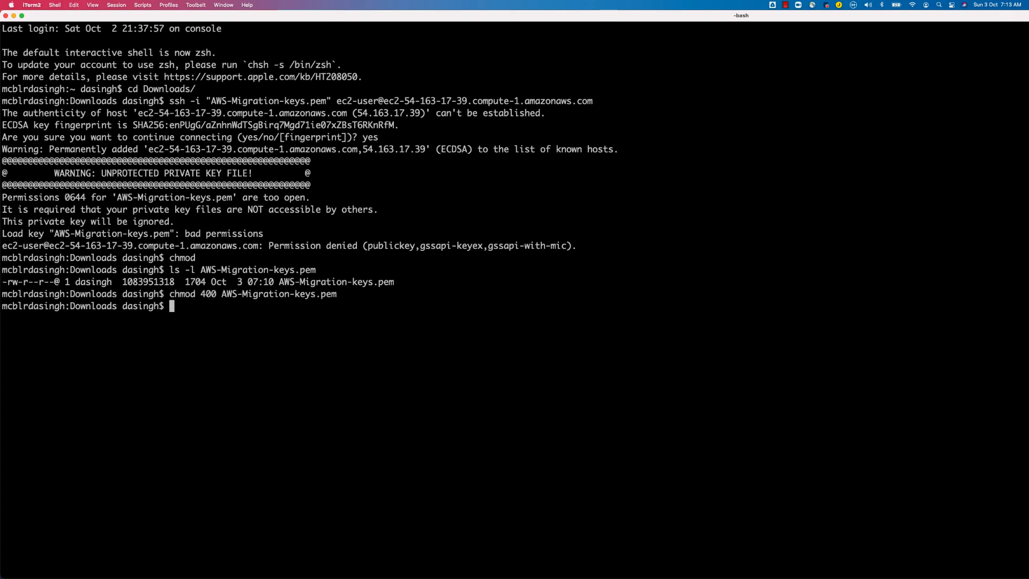
type("ls -l A")
key("Tab")
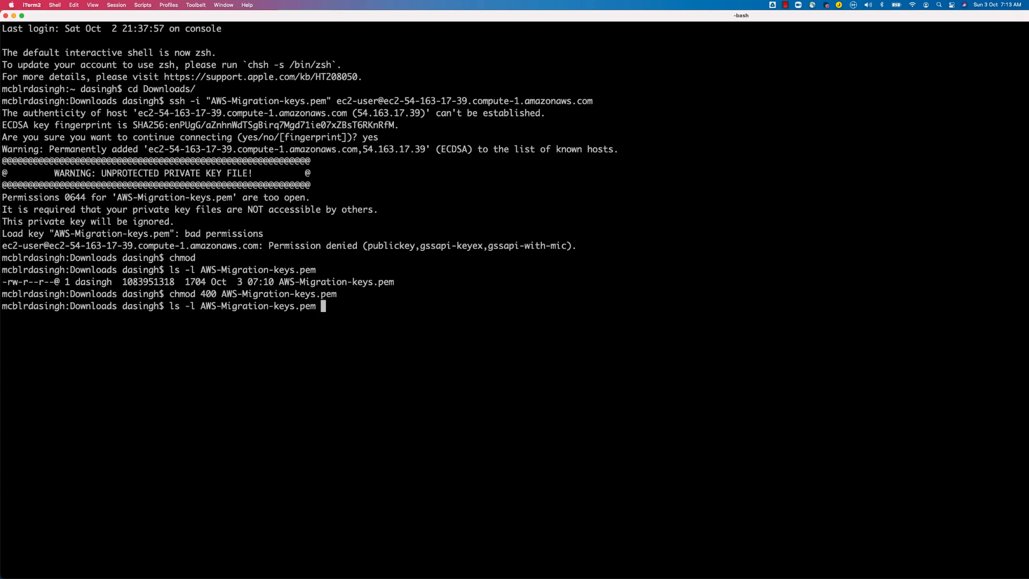
key("Return")
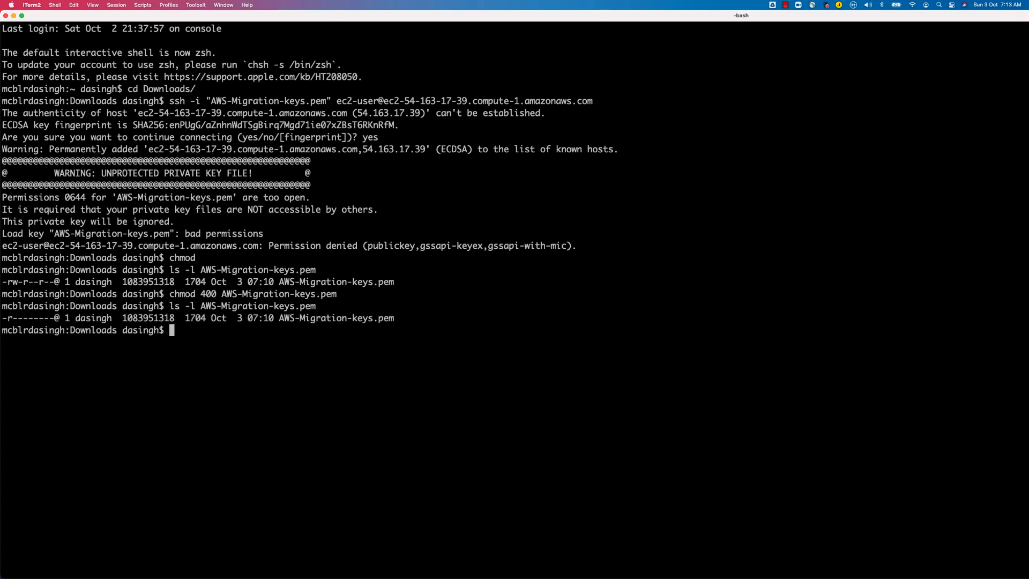
Step: Rerun the earlier ssh command with AWS-Migration-keys.pem to log in to the Linux-webserver instance as ec2-user
key("Up")
key("Up")
key("Up")
key("Up")
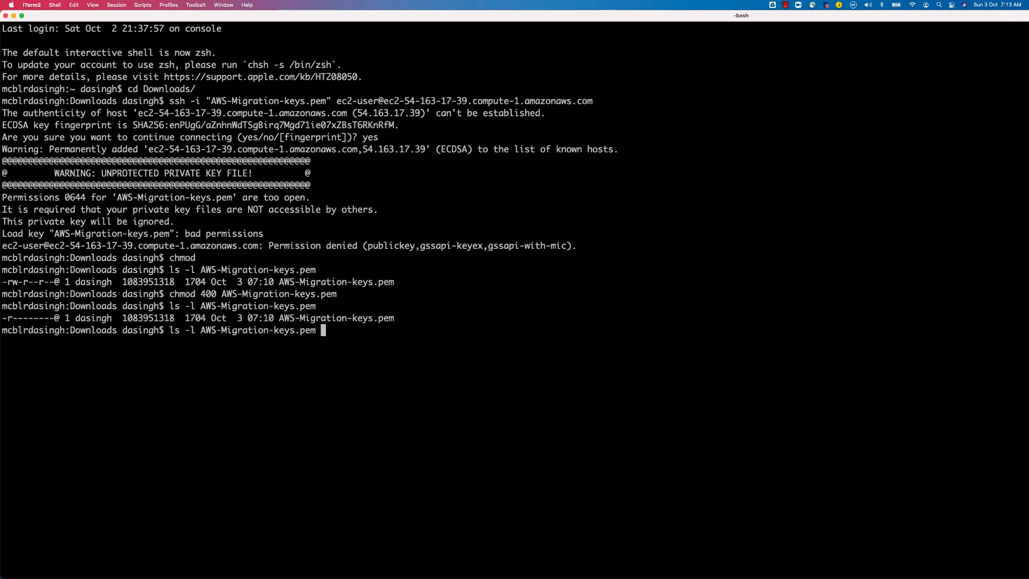
key("Return")
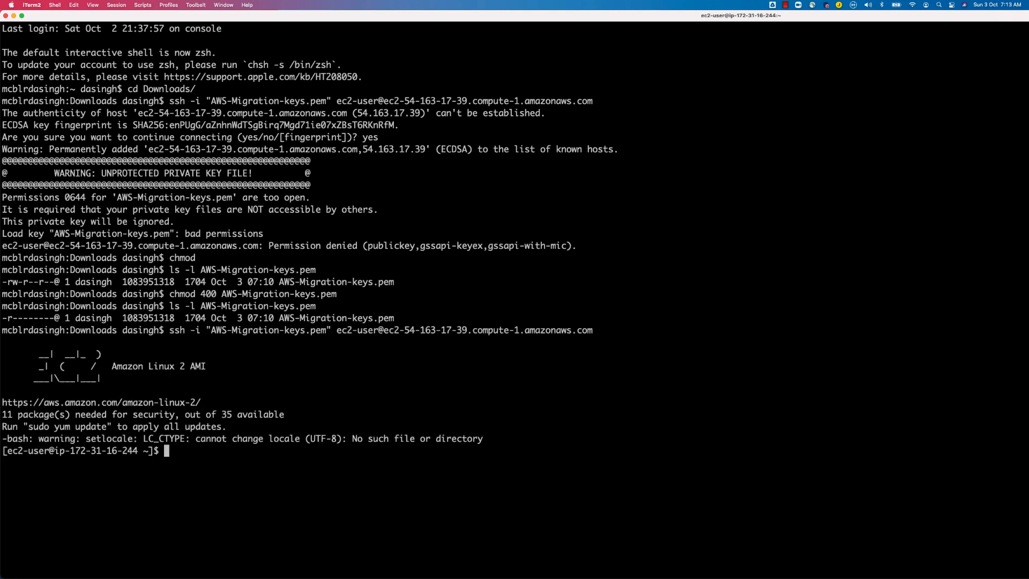
key("Return")
key("Return")
key("Return")
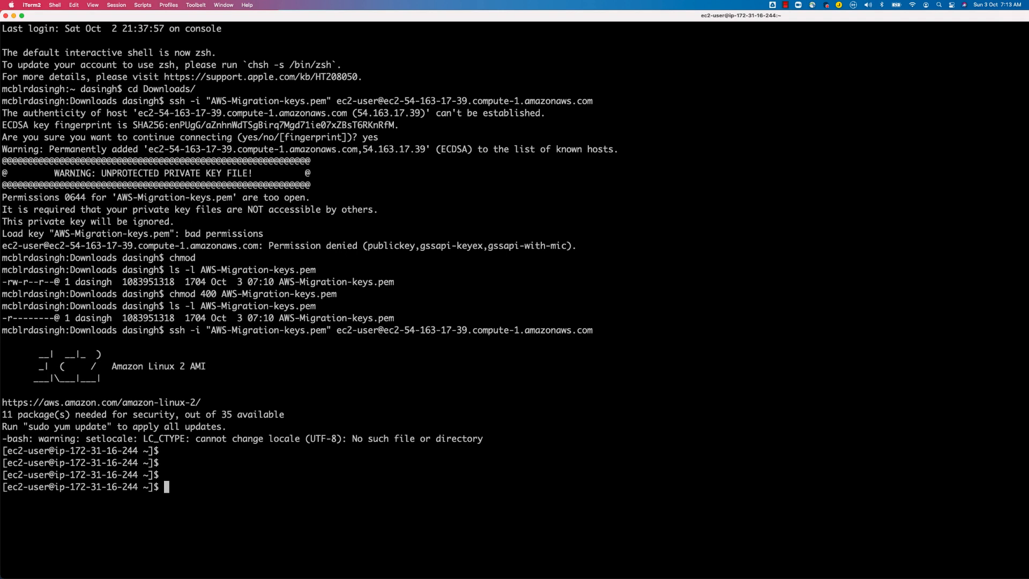
Step: Clear the terminal and switch to the root user on the instance with sudo -i
type("clear")
key("Return")
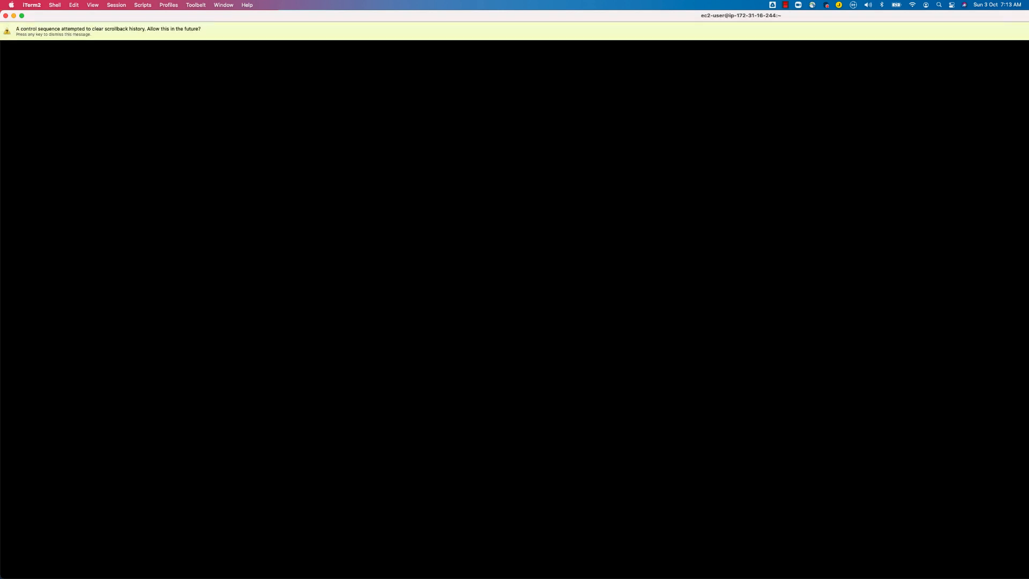
type("do -i")
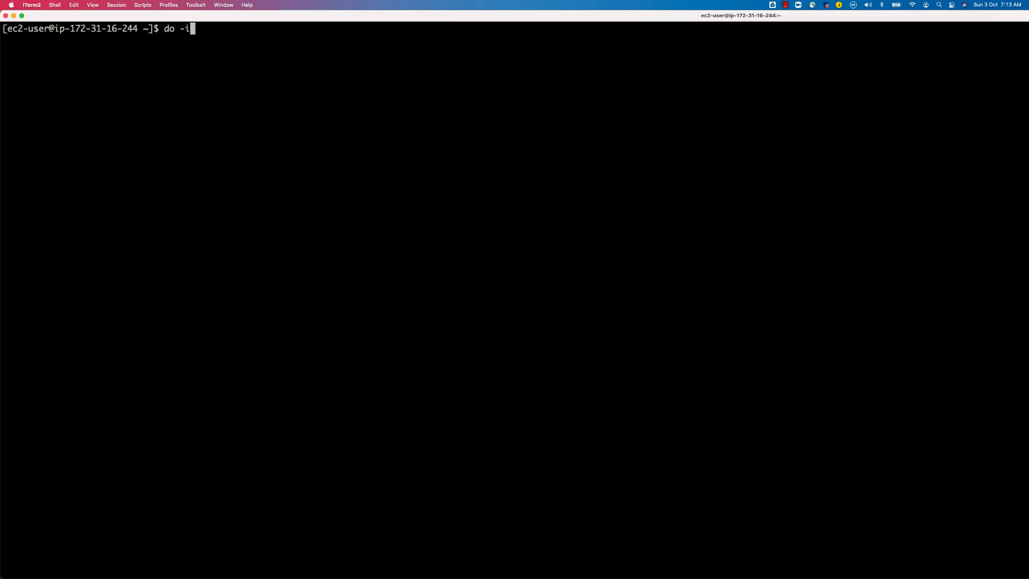
key("Return")
type("sudo -i")
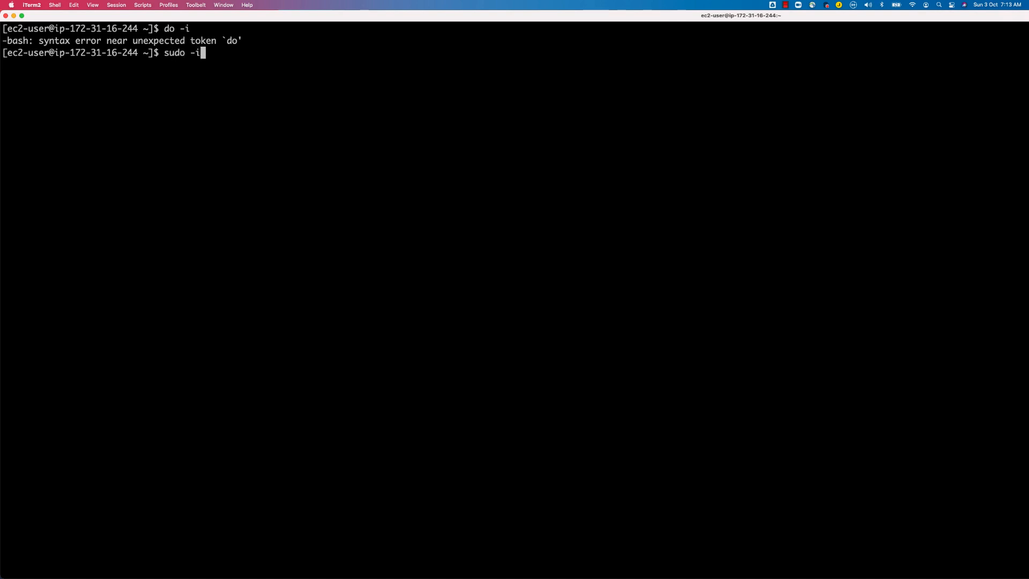
key("Return")
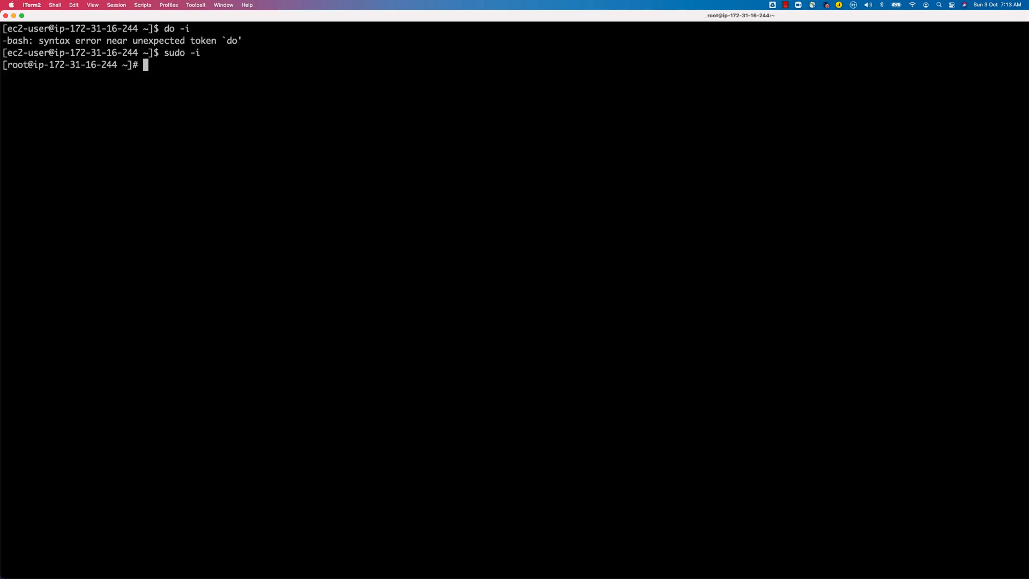
Step: Install the Apache web server package on the instance with yum -y install httpd
key("Return")
key("Return")
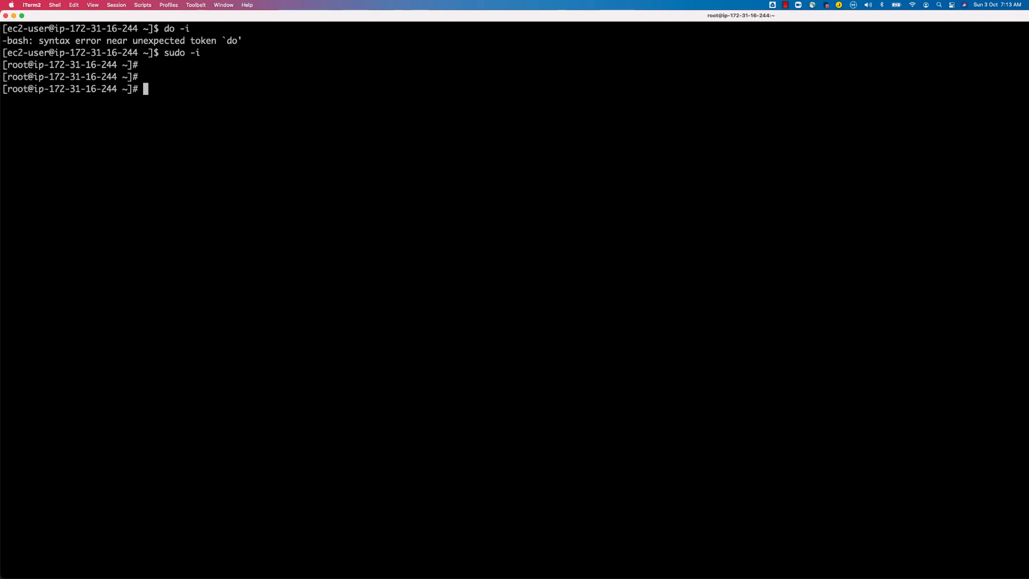
type("yum -y install httpd")
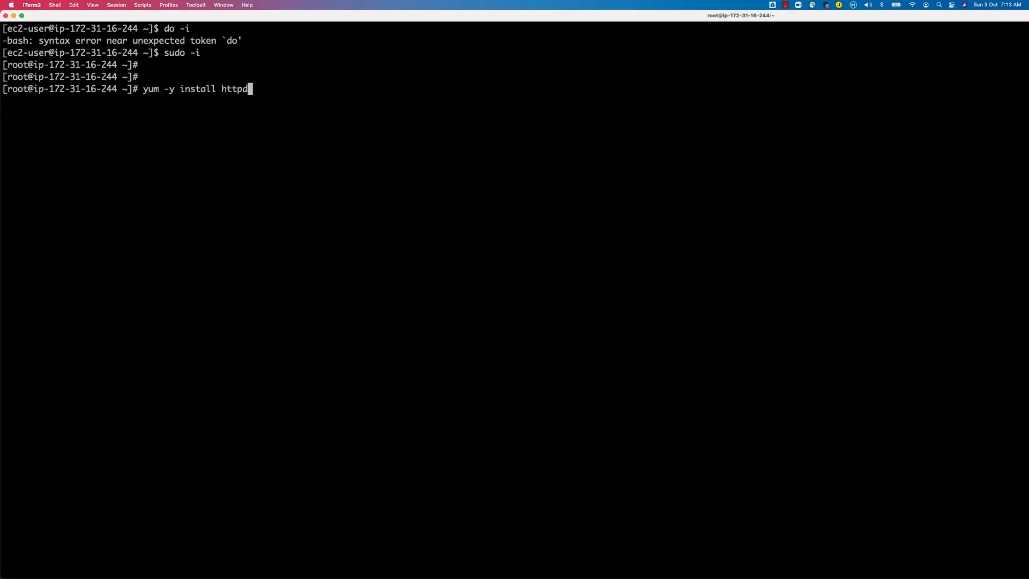
key("Return")
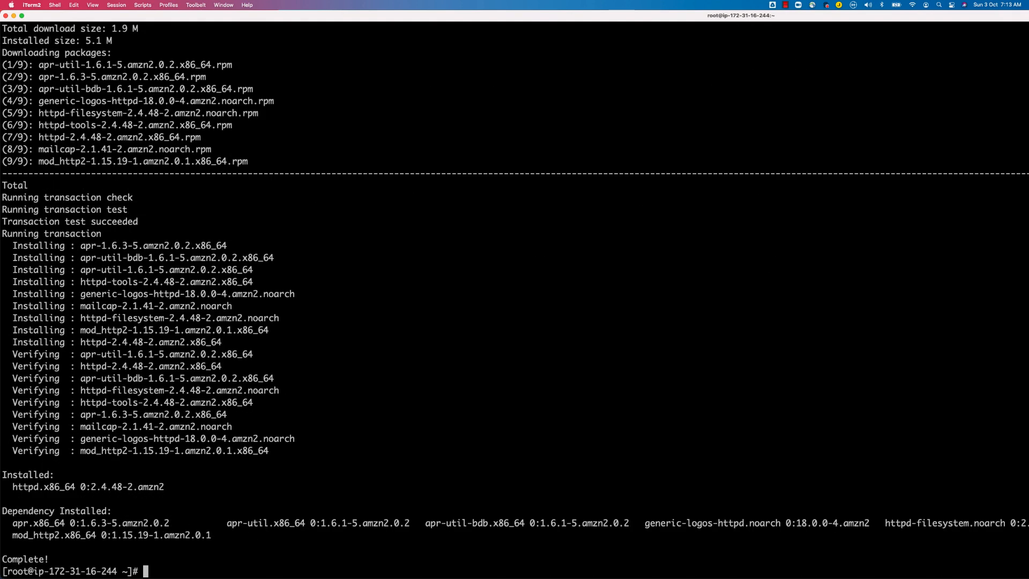
Step: Clear the terminal output of the httpd installation
key("Up")
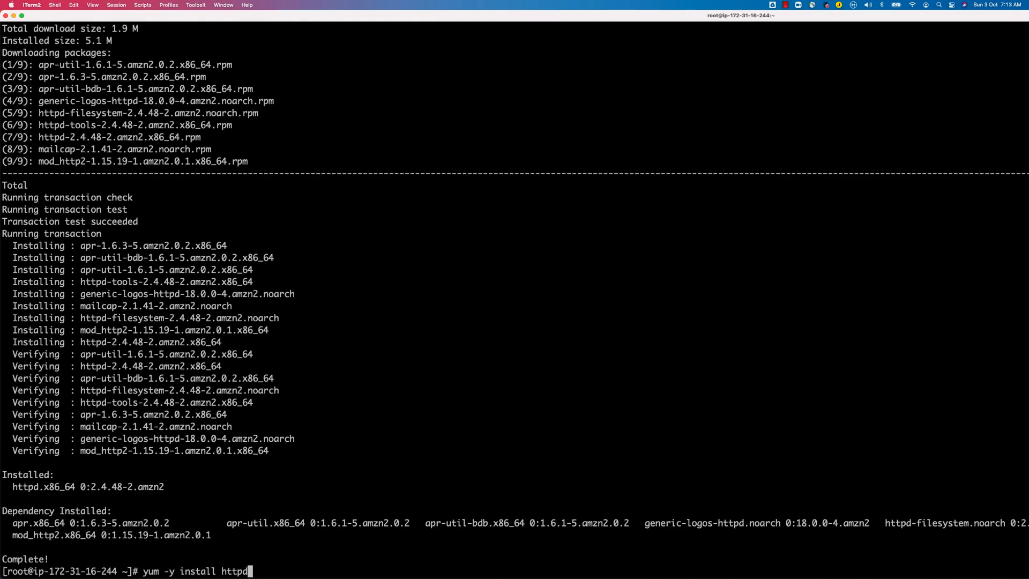
key("Down")
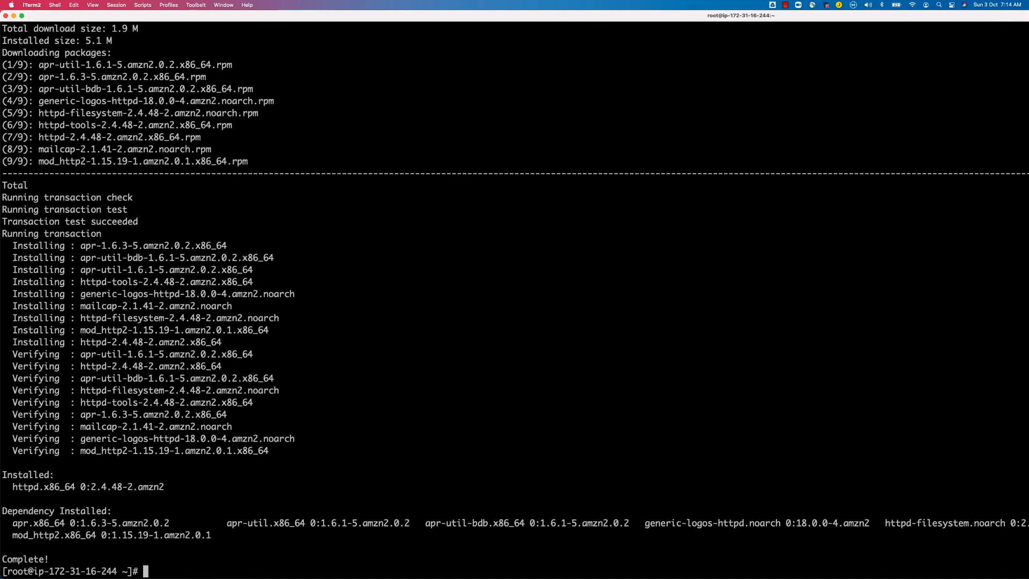
type("clear")
key("Return")
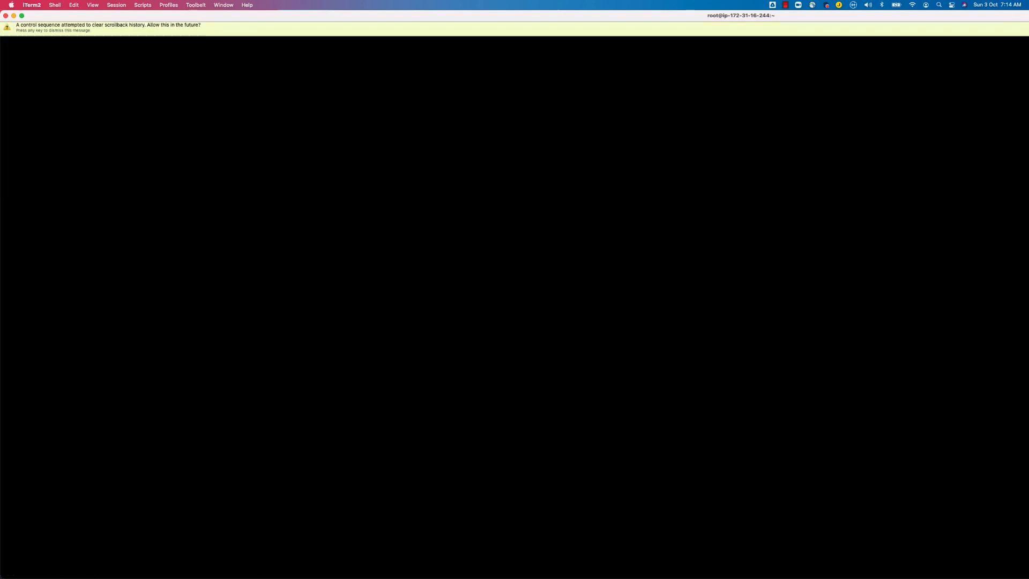
key("Return")
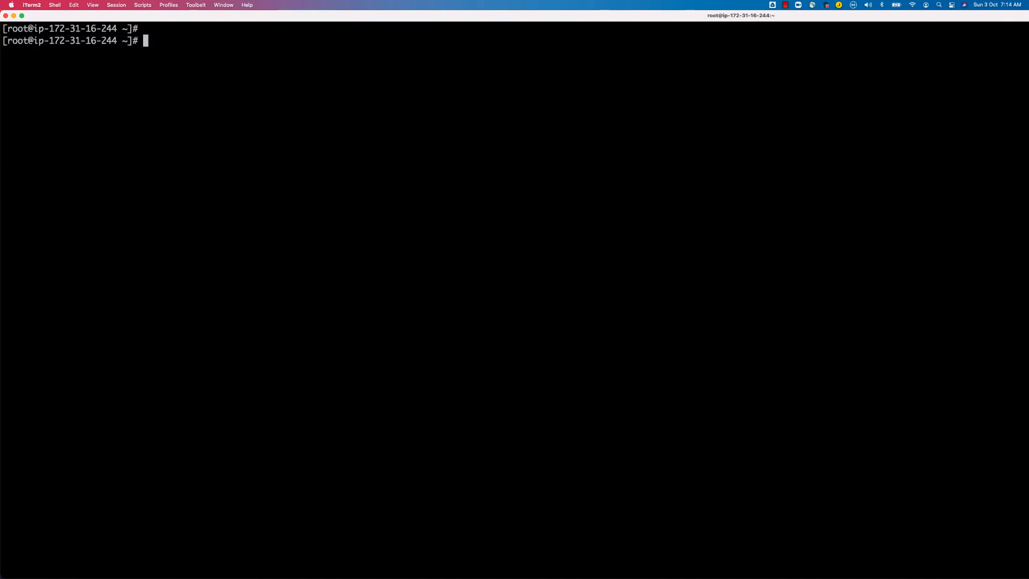
key("Return")
key("Return")
Step: Try to install nginx by reusing the earlier install command as yum -y install nginx
key("Up")
key("Up")
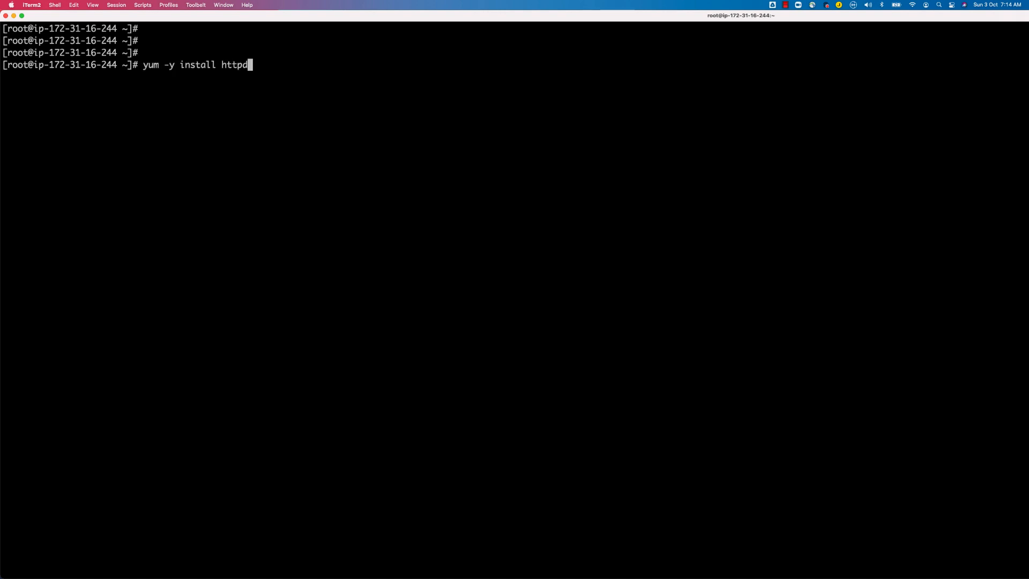
double_click(195, 65)
double_click(234, 65)
key("Return")
key("BackSpace")
key("BackSpace")
key("BackSpace")
key("BackSpace")
key("BackSpace")
type("nginx")
key("Return")
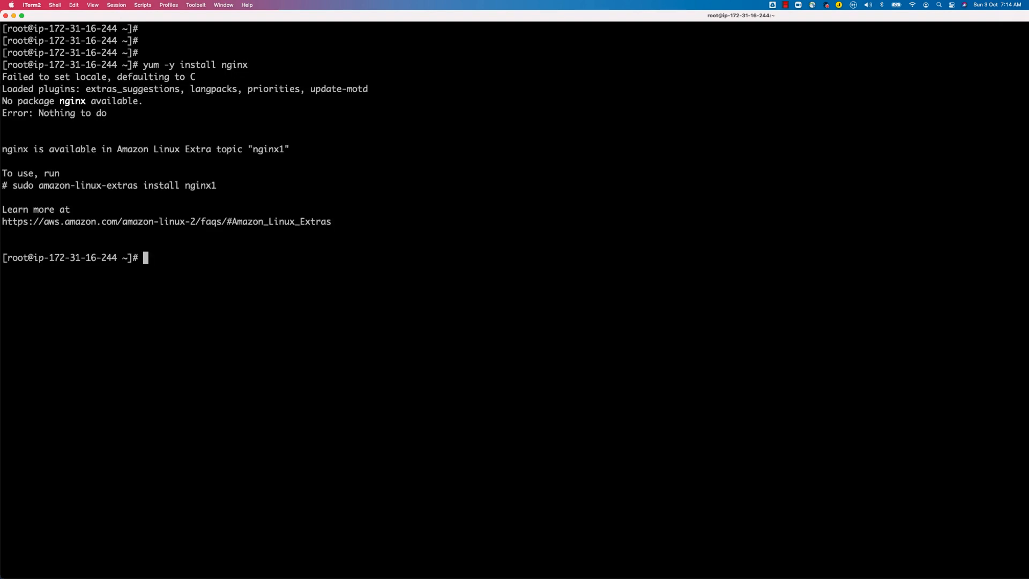
Step: Copy and run the suggested command sudo amazon-linux-extras install nginx1, and approve the installation with y
key("Up")
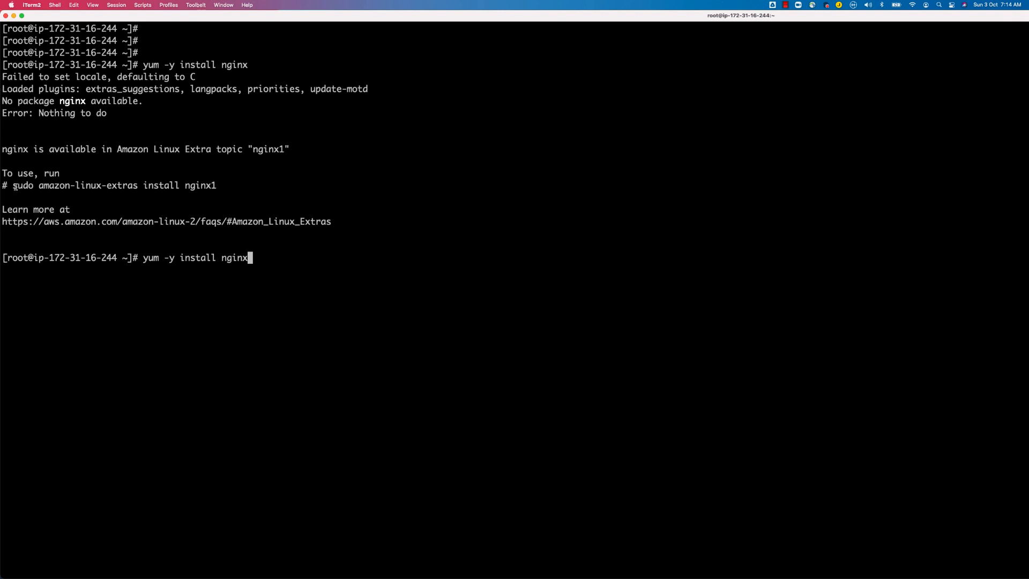
left_click_drag(13, 186, 218, 186)
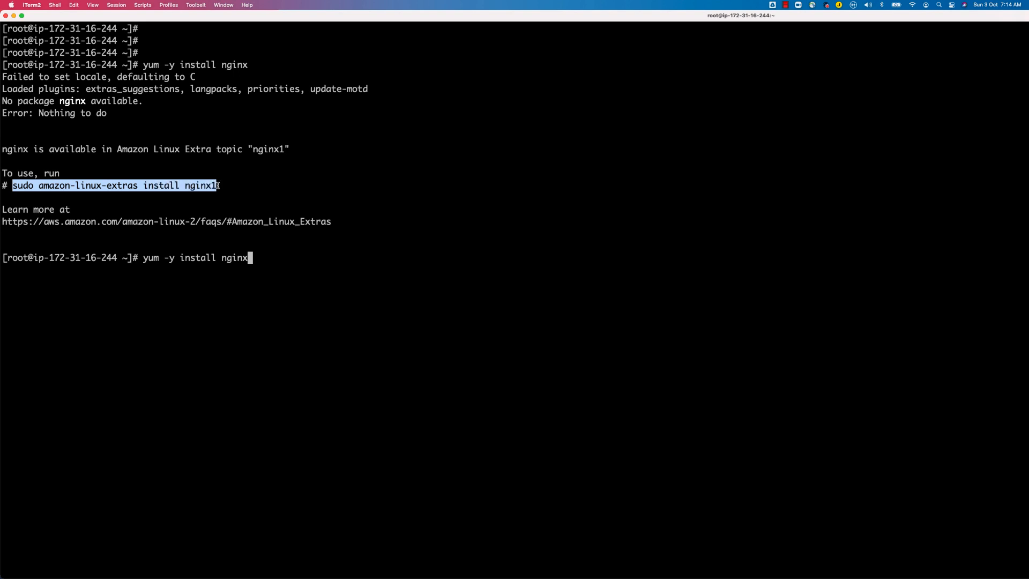
key("super+c")
key("ctrl+c")
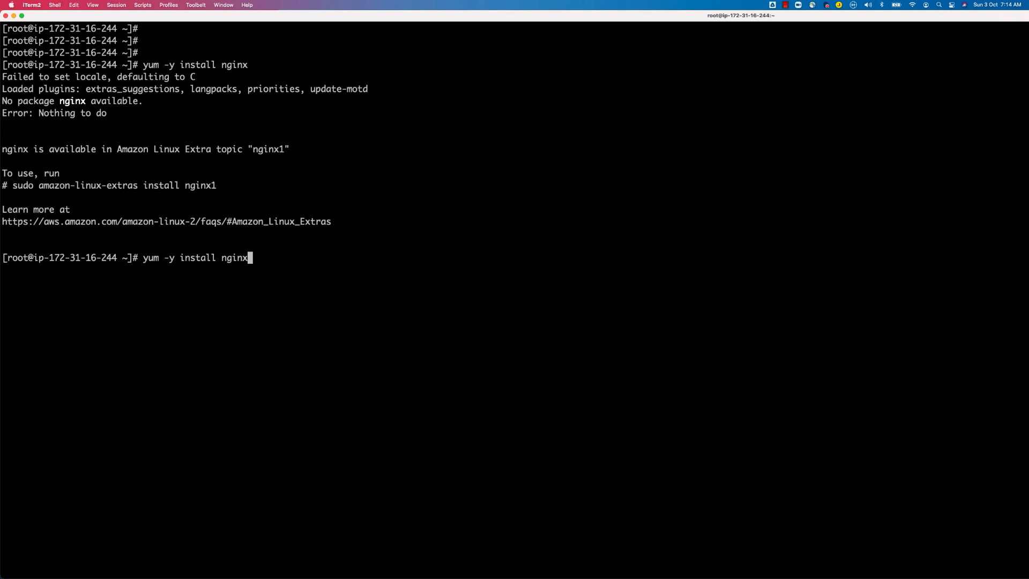
key("super+v")
key("Return")
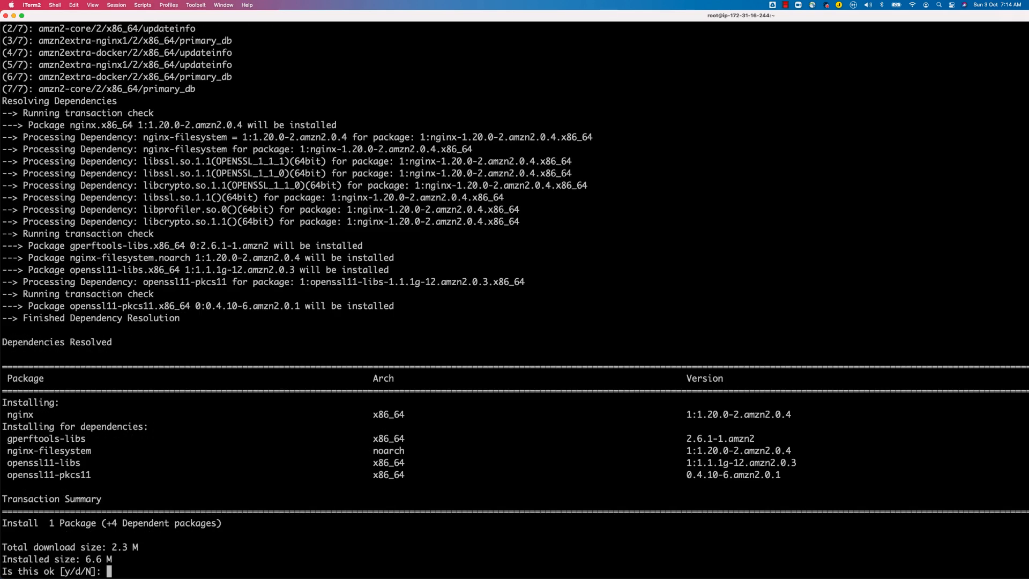
type("y")
key("Return")
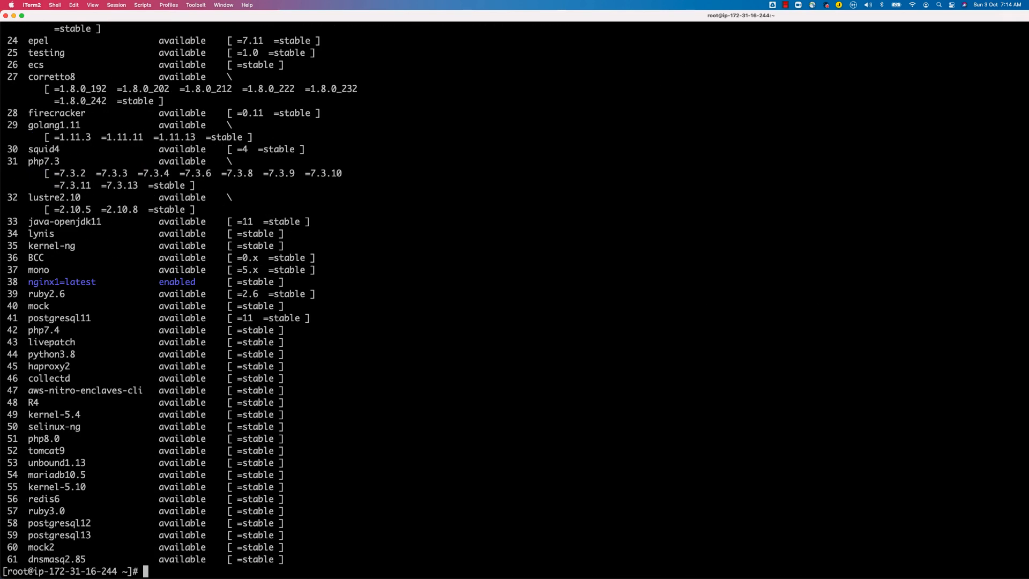
Step: Try to install the MySQL server package with yum -y install mysql-server
key("Up")
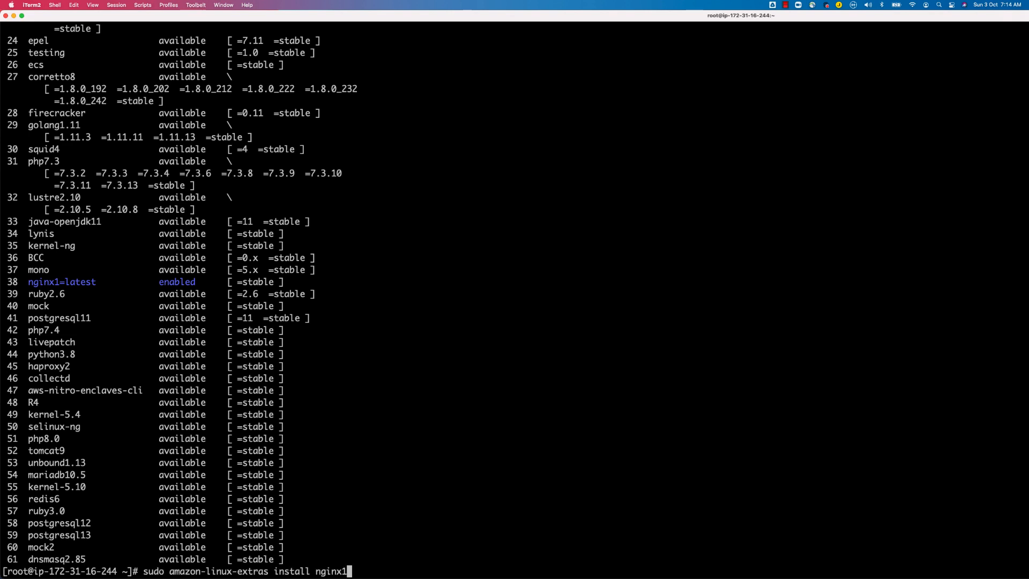
key("Up")
key("BackSpace")
key("BackSpace")
key("BackSpace")
key("BackSpace")
key("BackSpace")
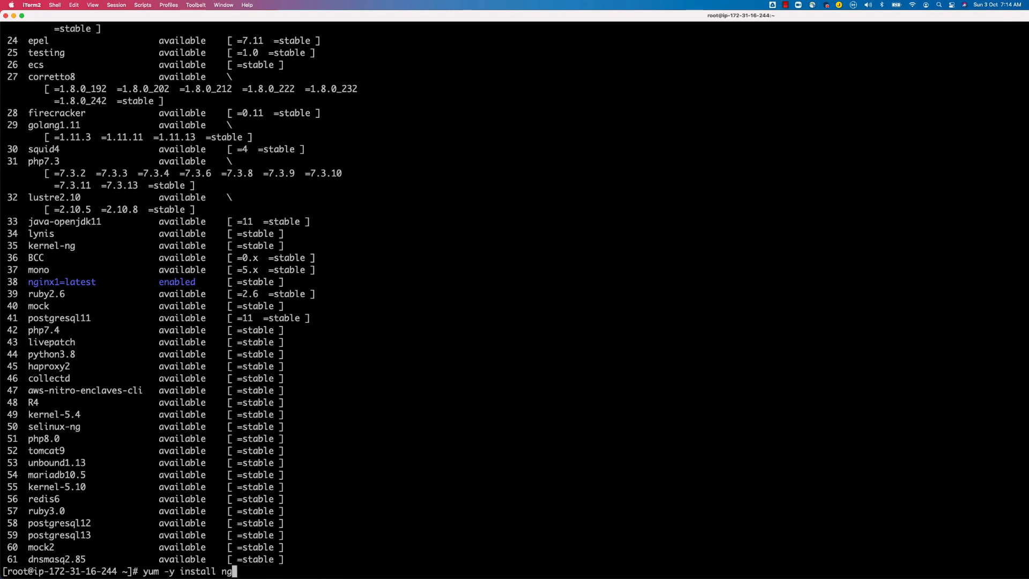
type("mysql-server")
key("Return")
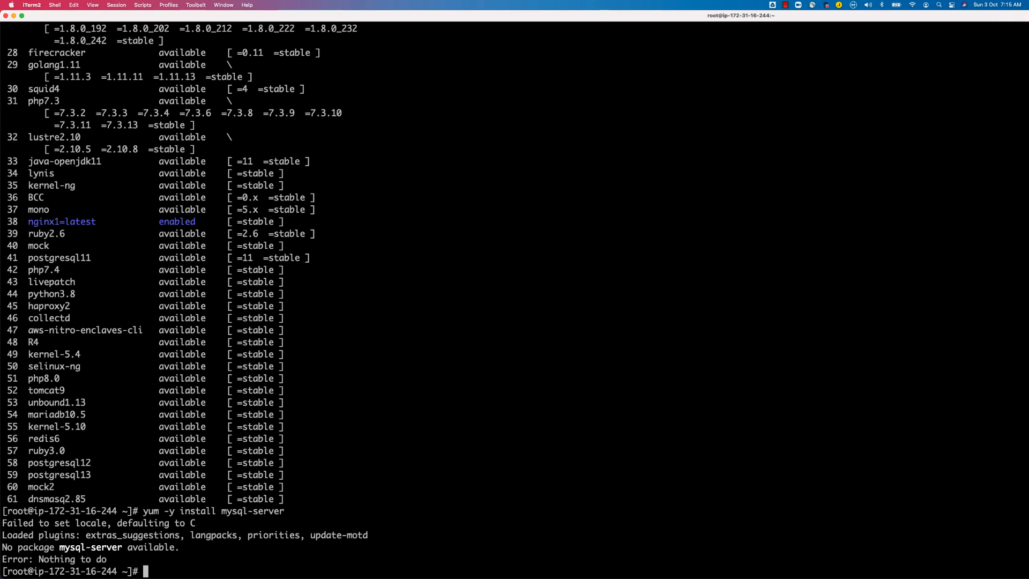
Step: Try to install MySQL from the extras repository with sudo amazon-linux-extras install mysql-server
key("super+v")
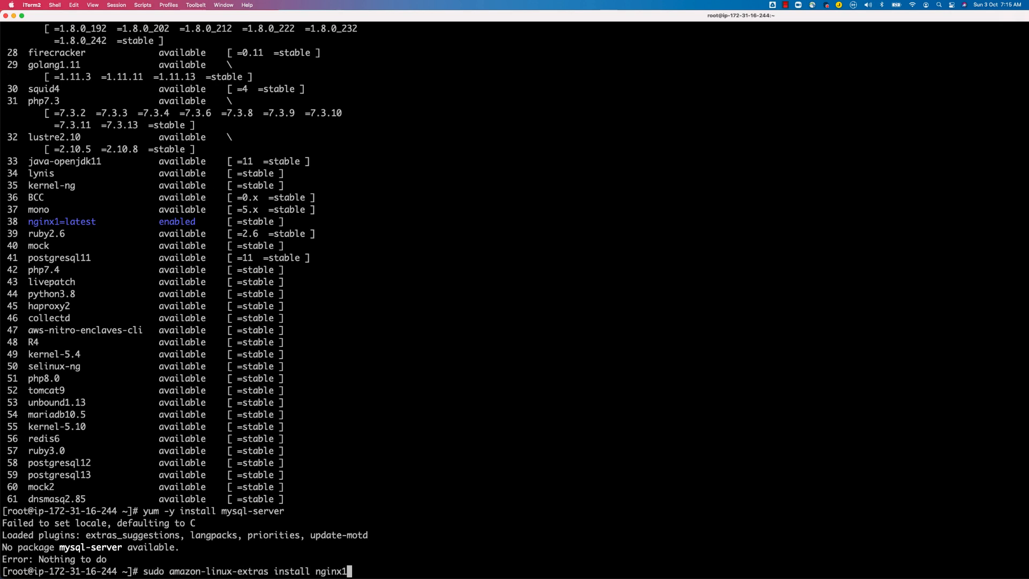
key("BackSpace")
key("BackSpace")
key("BackSpace")
key("BackSpace")
key("BackSpace")
key("BackSpace")
type("mysql-server")
key("Return")
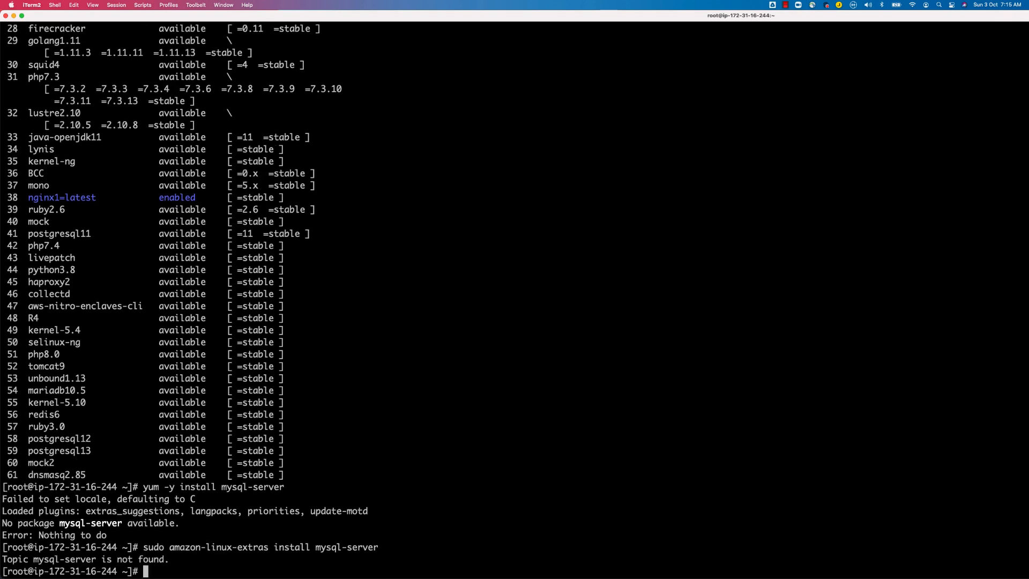
Step: Retry the extras installation with the shorter topic name: sudo amazon-linux-extras install mysql
key("Up")
key("BackSpace")
key("BackSpace")
key("BackSpace")
key("BackSpace")
key("BackSpace")
key("BackSpace")
key("BackSpace")
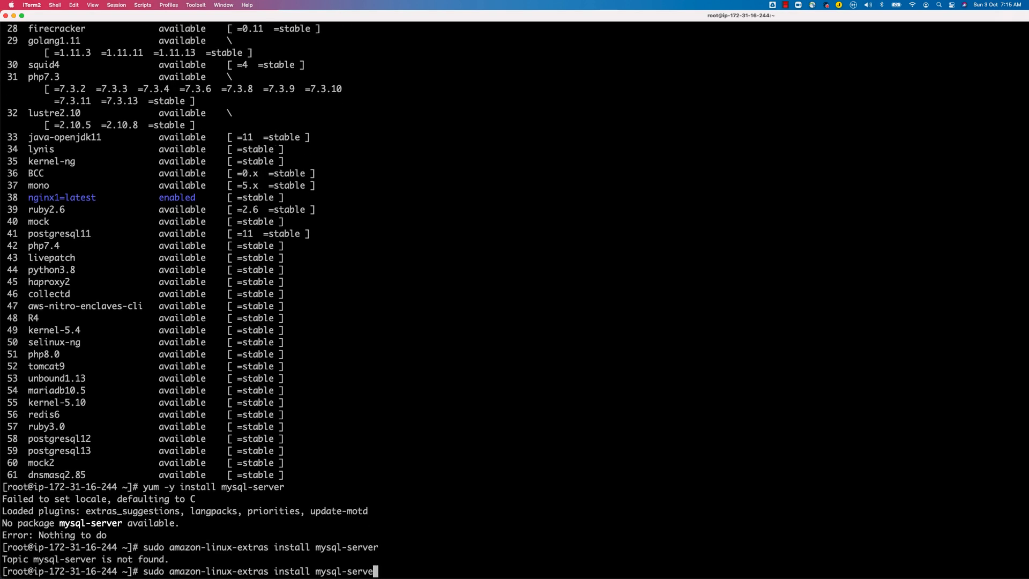
key("Return")
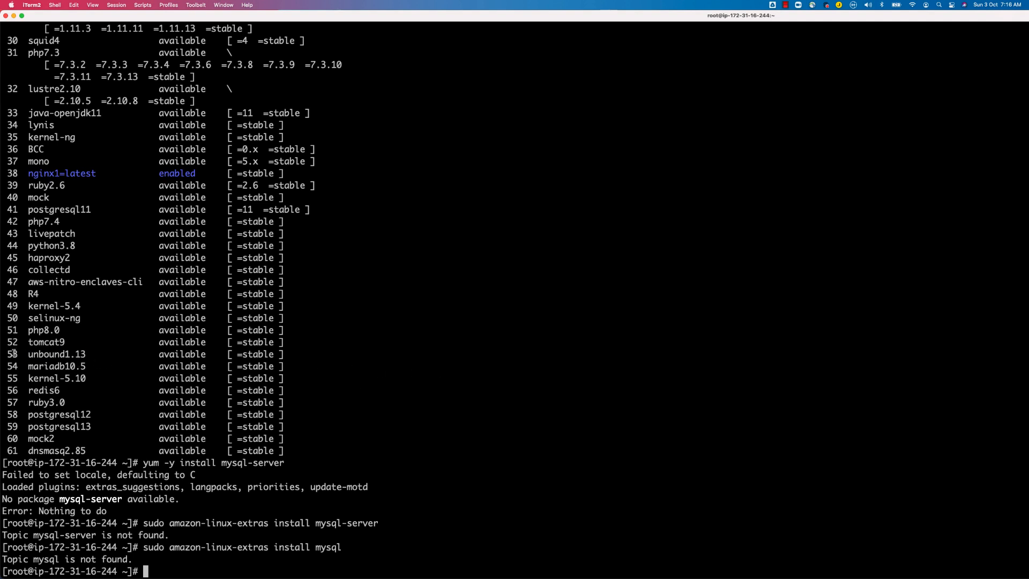
Step: Switch to Chrome and open the Linux-webserver instance's details page to examine its platform and AMI information
key("super+Tab")
left_click(358, 291)
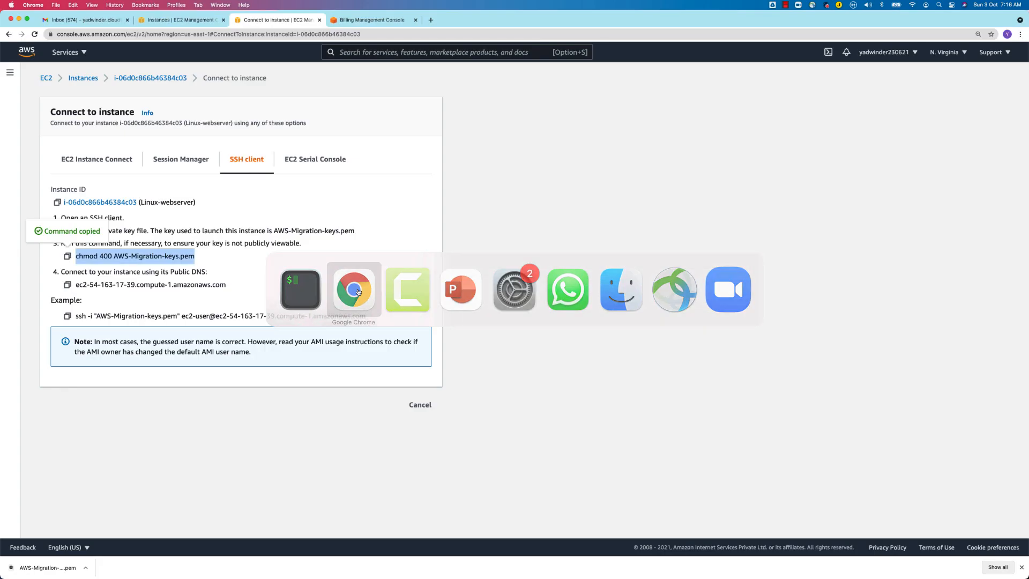
left_click(165, 79)
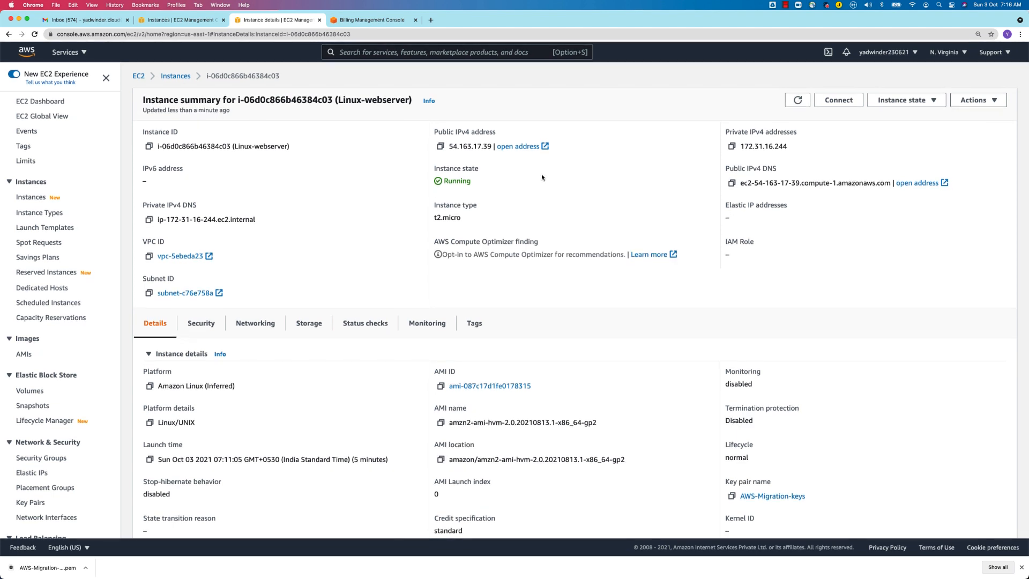
scroll(302, 239, "down", 5)
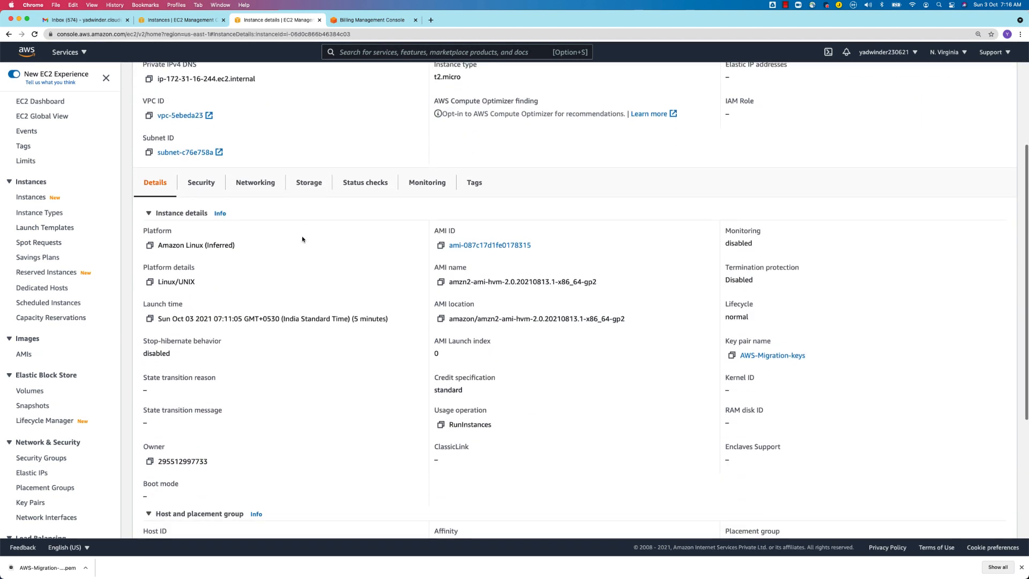
Step: Return to iTerm2, clear the terminal, and install the MySQL package with yum -y install mysql
key("super+Tab")
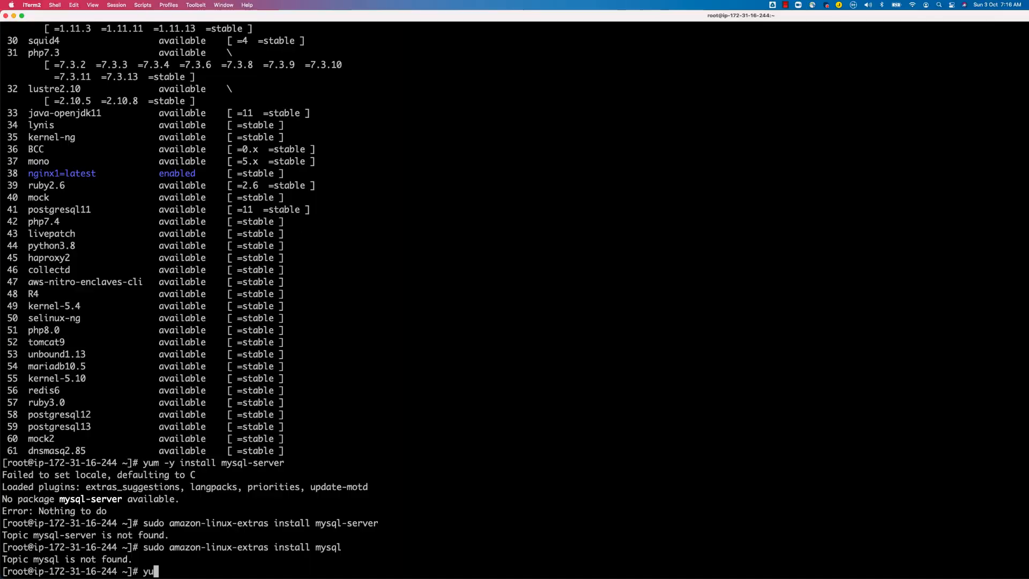
type("clear")
key("Return")
key("Return")
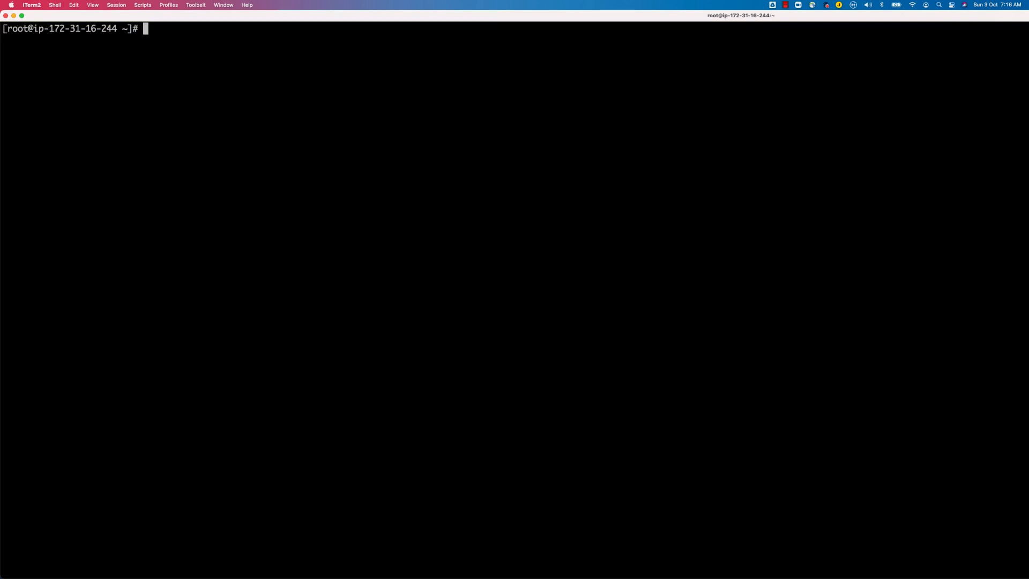
key("Return")
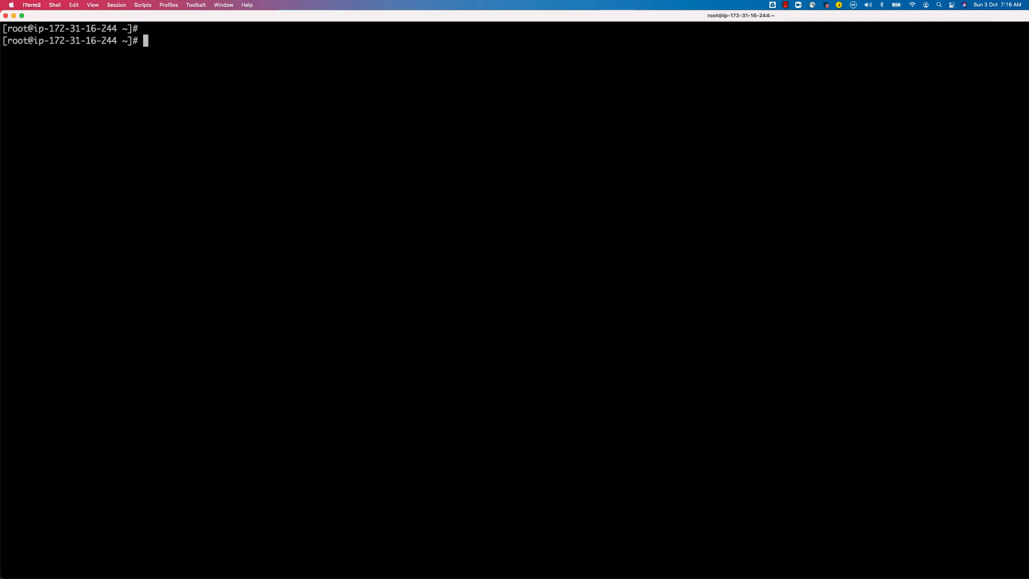
type("yum -y install mysql")
key("Return")
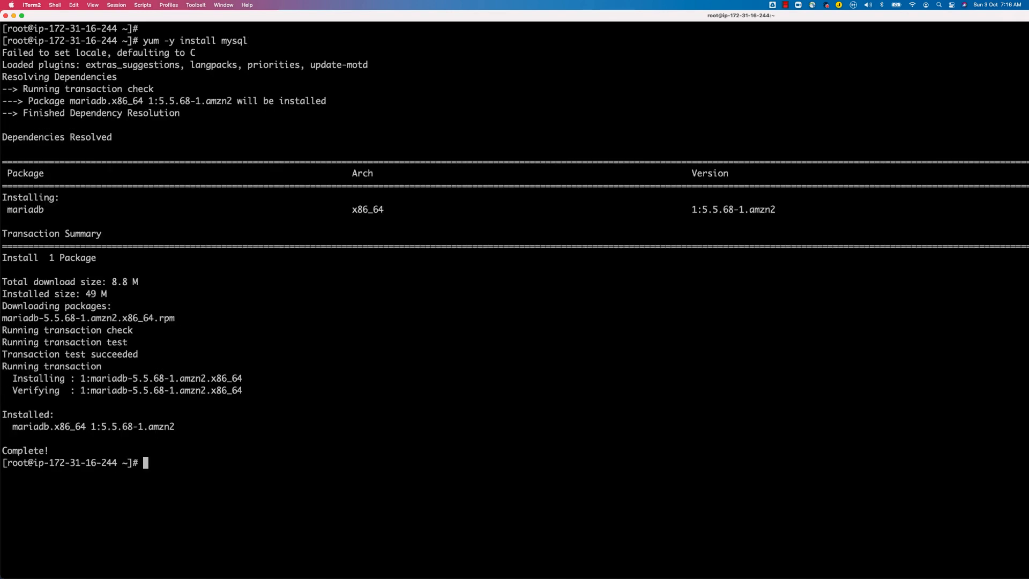
Step: List the available commands starting with mysql and try to start the mysql client
type("mysql")
key("Tab")
key("Tab")
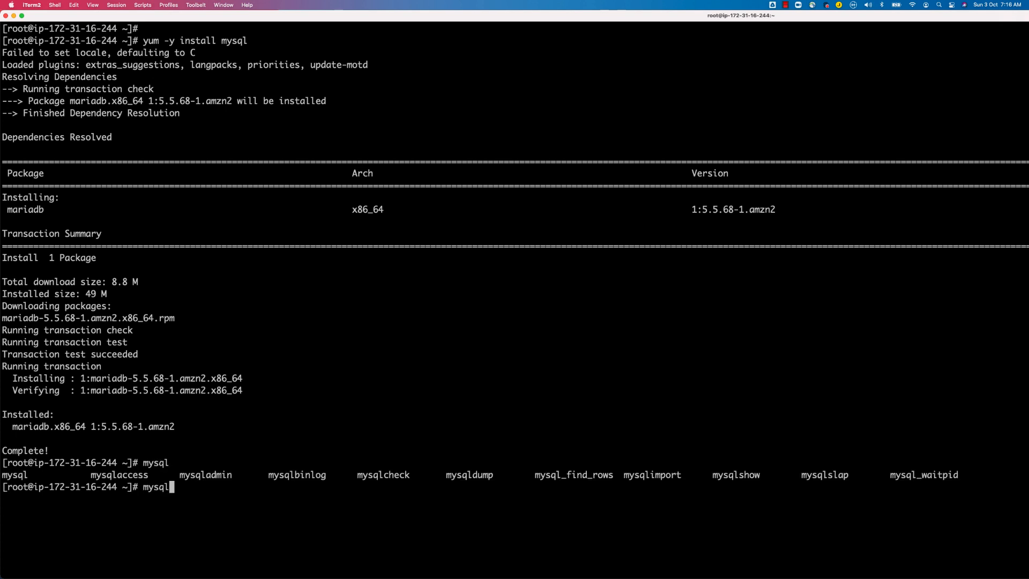
key("Return")
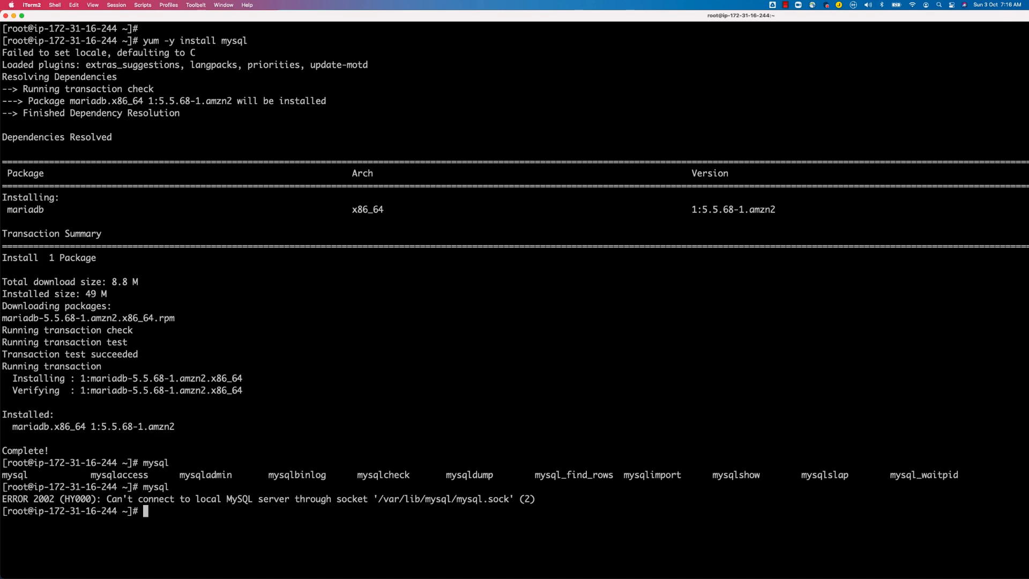
Step: Switch to Chrome and review the security details and inbound rules on the Linux-webserver details page
key("super+Tab")
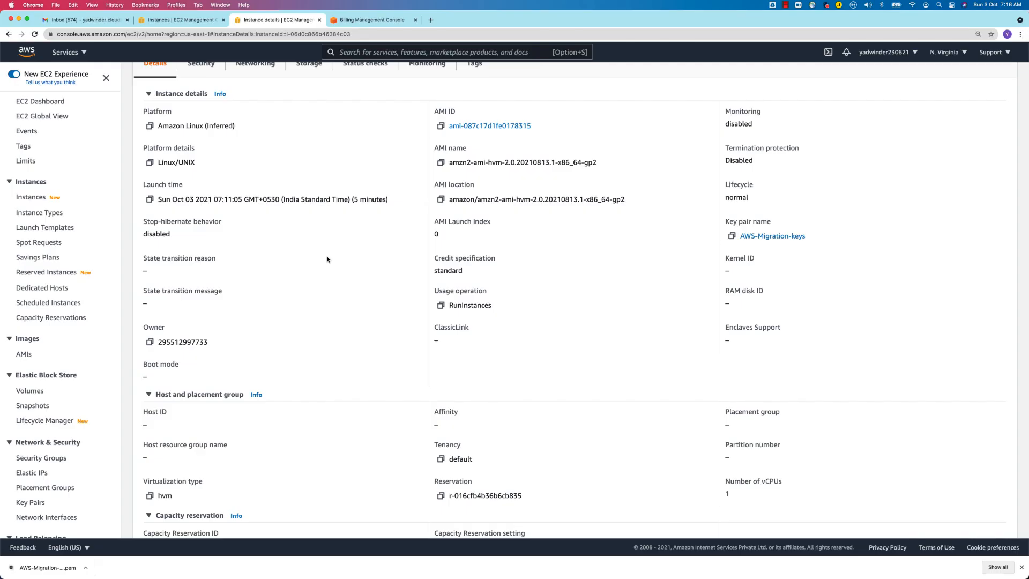
scroll(319, 263, "up", 5)
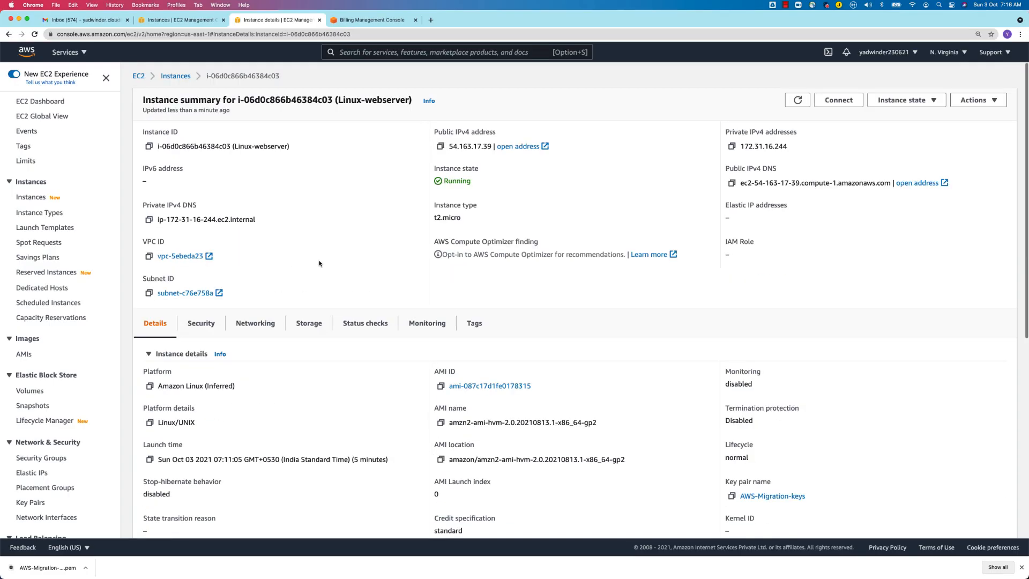
left_click(203, 324)
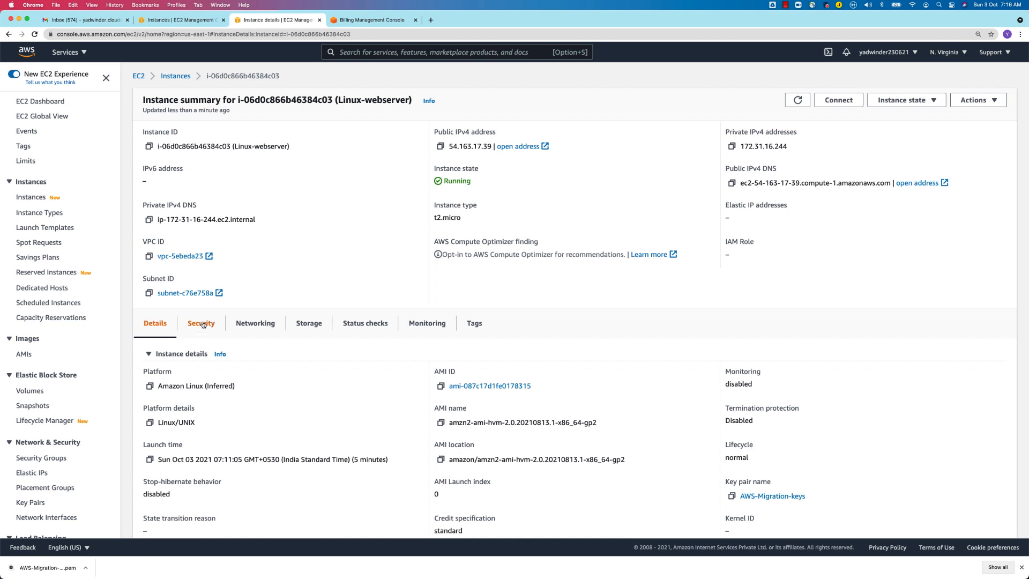
scroll(225, 332, "down", 3)
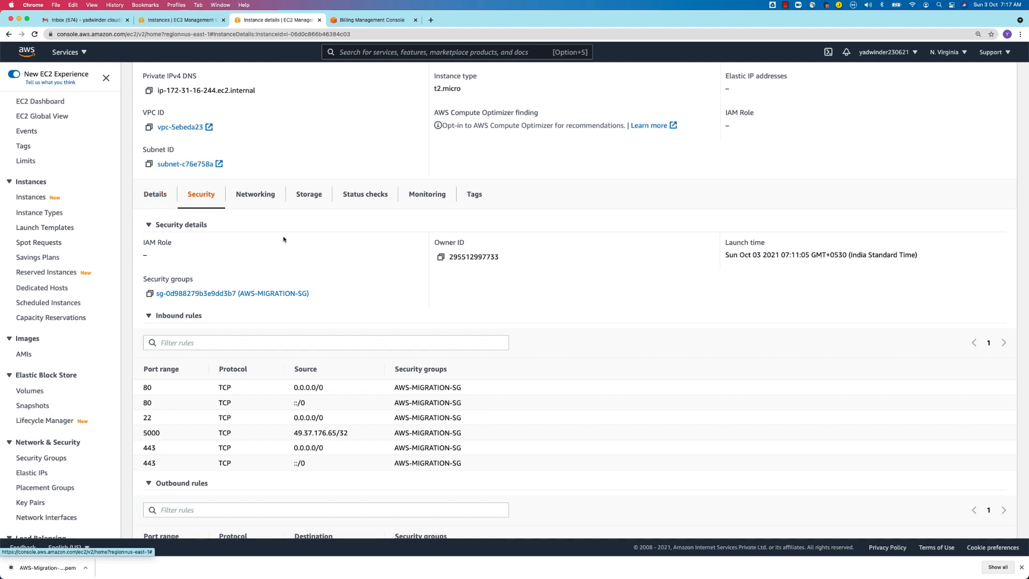
scroll(282, 239, "up", 3)
Step: Select Linux-webserver in the instances list and examine the inbound port rules of its AWS-MIGRATION-SG security group
left_click(175, 77)
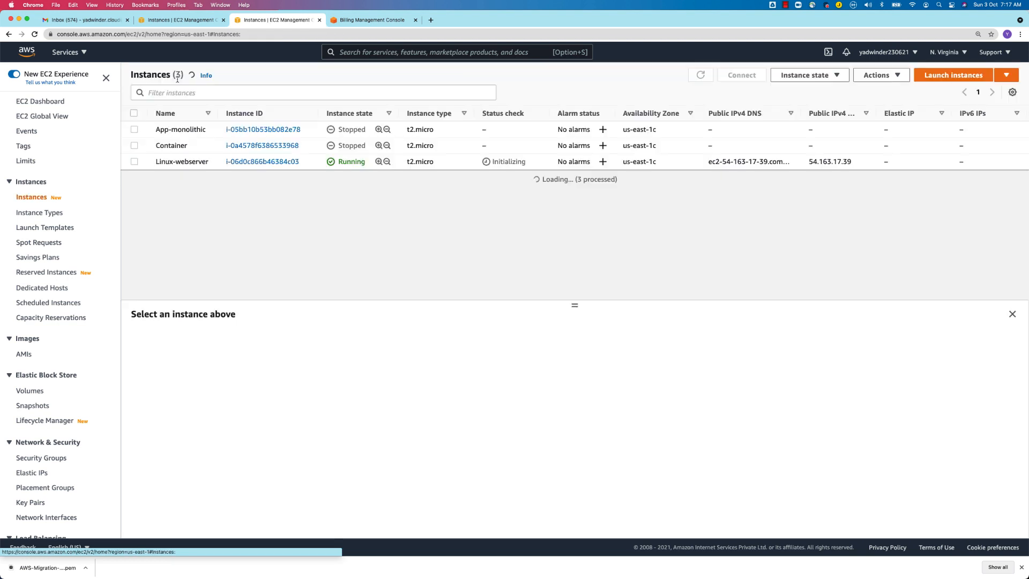
left_click(135, 162)
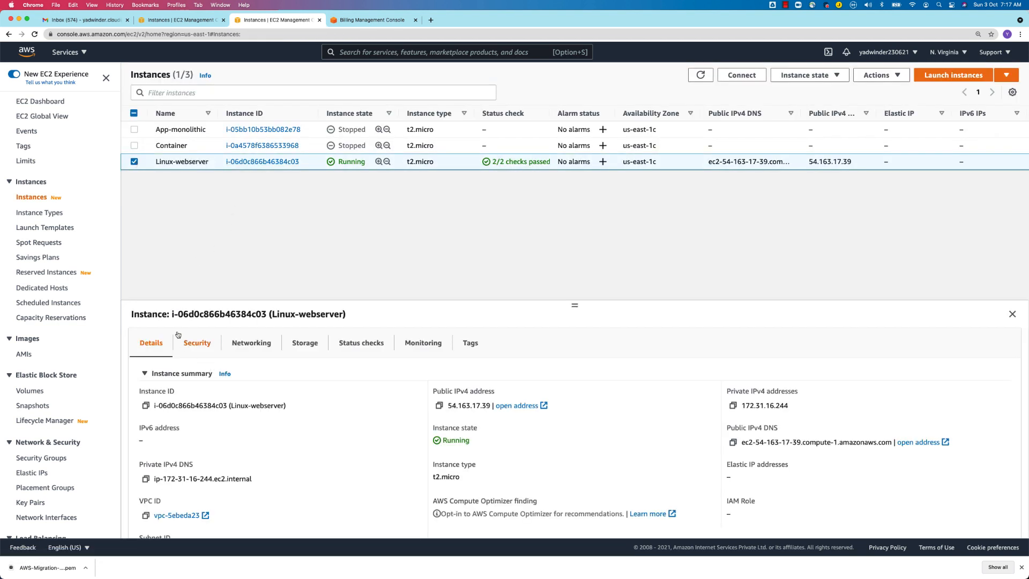
left_click(198, 344)
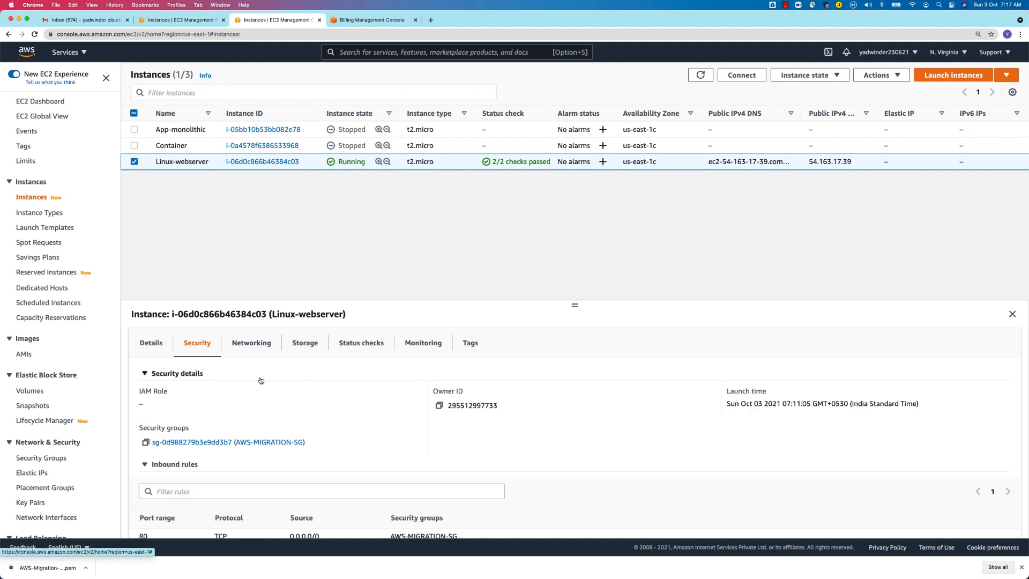
scroll(249, 448, "down", 5)
left_click_drag(138, 411, 467, 494)
left_click(300, 458)
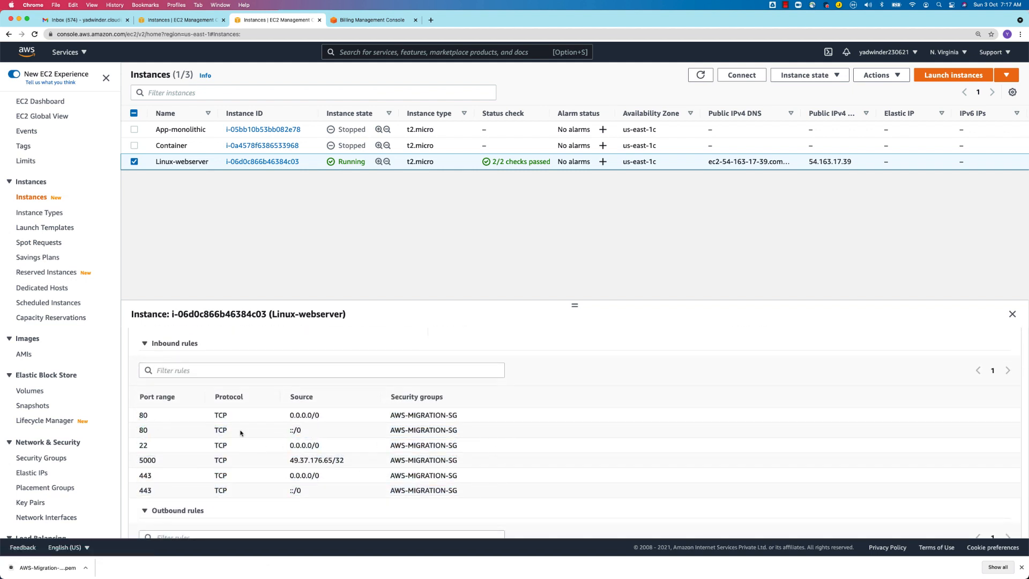
Step: Open the AWS-MIGRATION-SG security group in a new browser tab and start editing its inbound rules
scroll(241, 432, "up", 3)
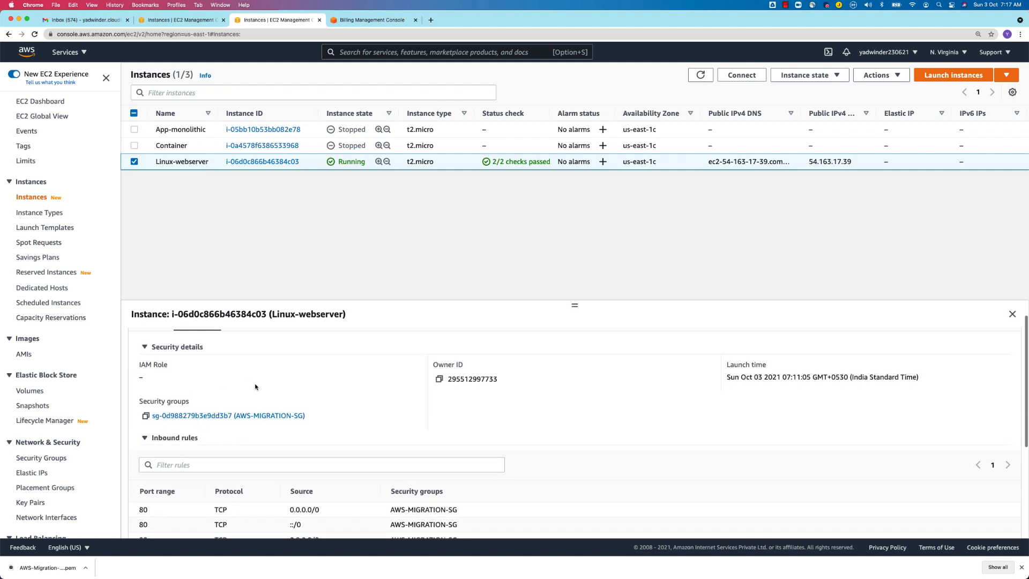
right_click(199, 416)
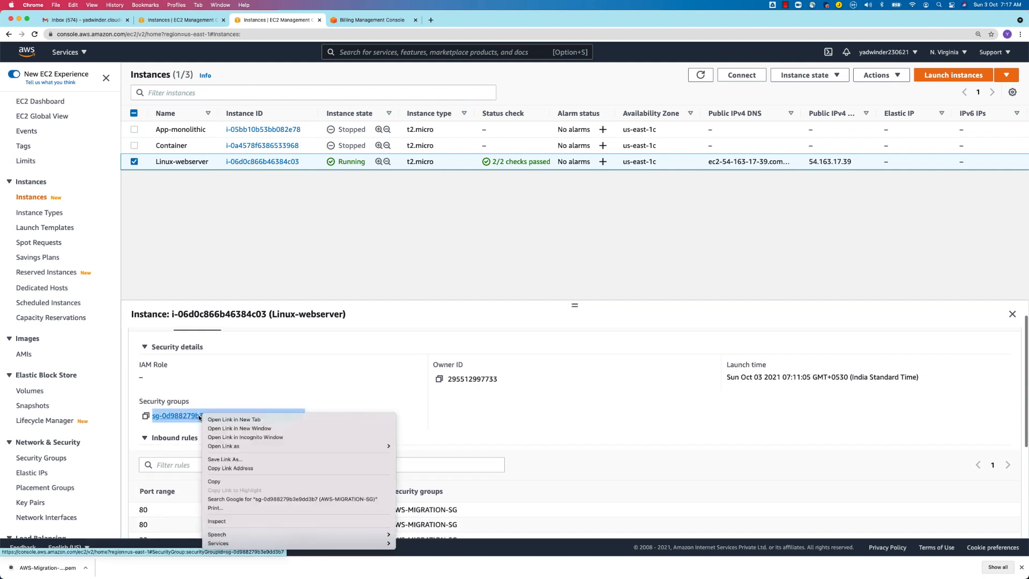
left_click(234, 419)
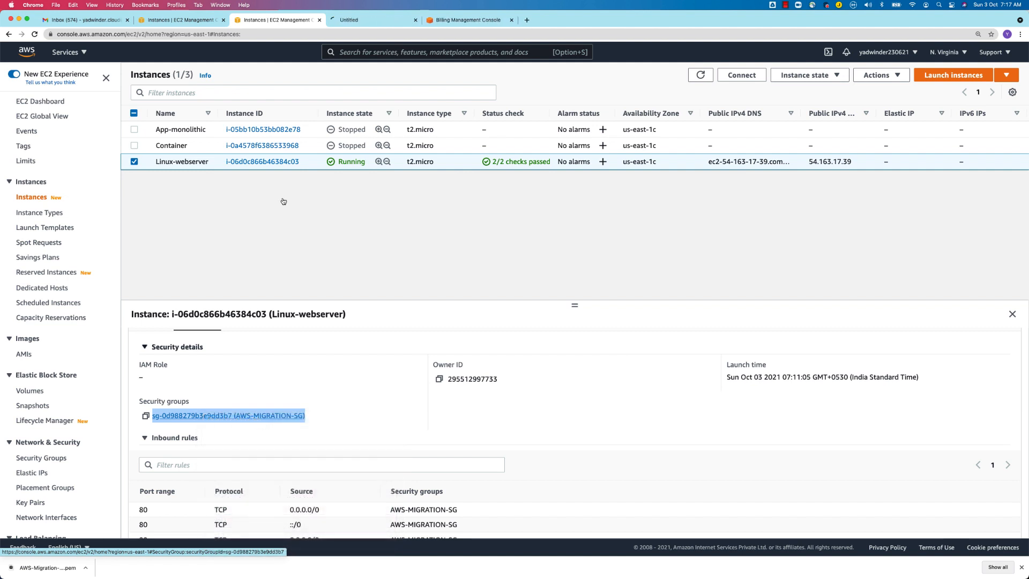
key("ctrl+Tab")
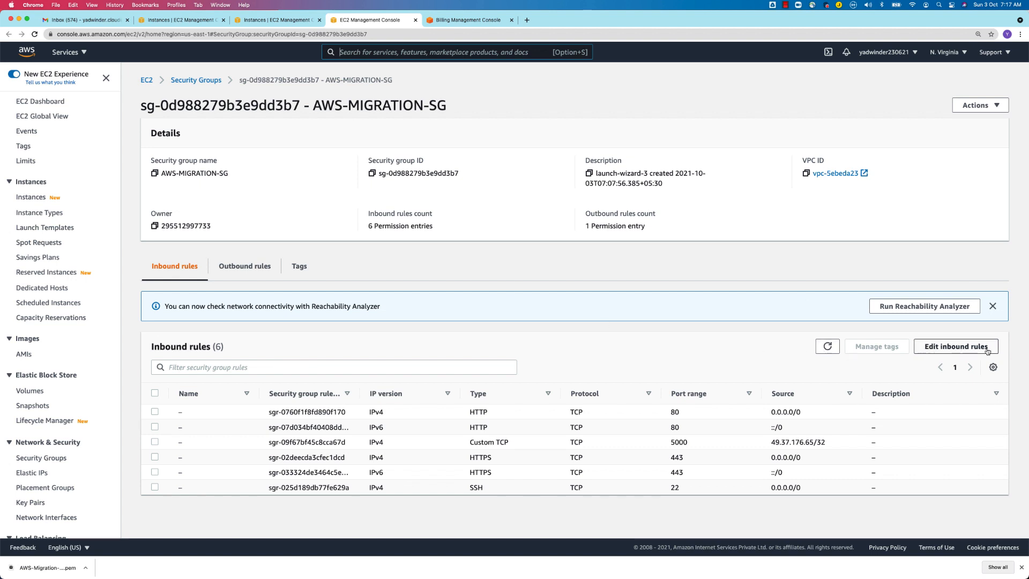
left_click(941, 348)
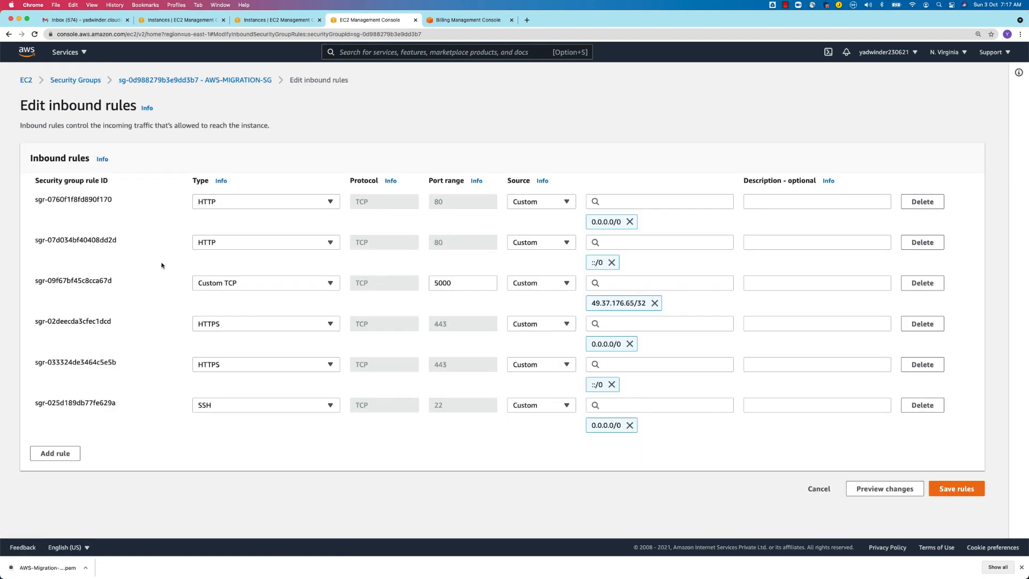
Step: Add an inbound rule of type MYSQL/Aurora with Anywhere-IPv4 as its source
left_click(44, 455)
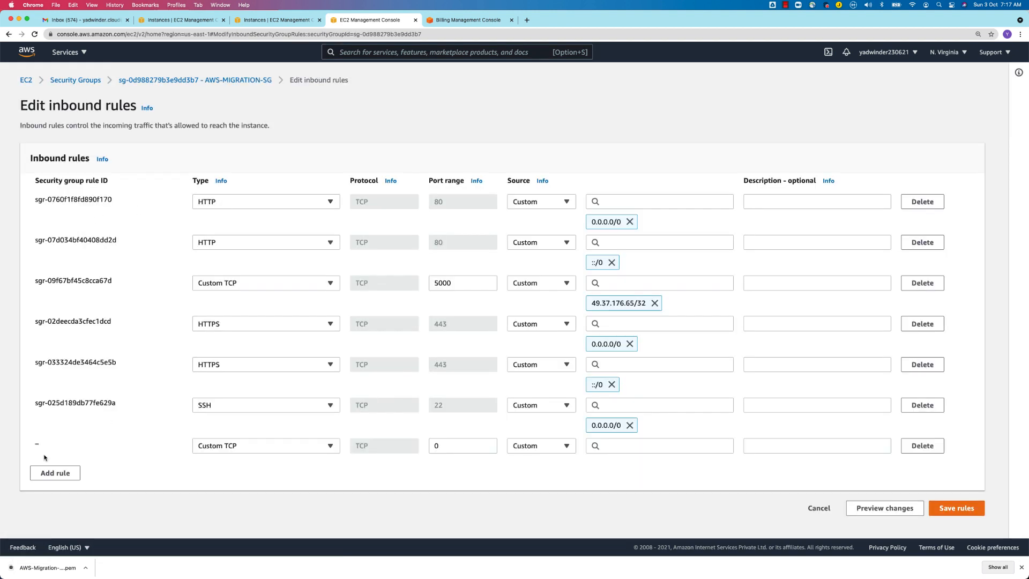
left_click(214, 444)
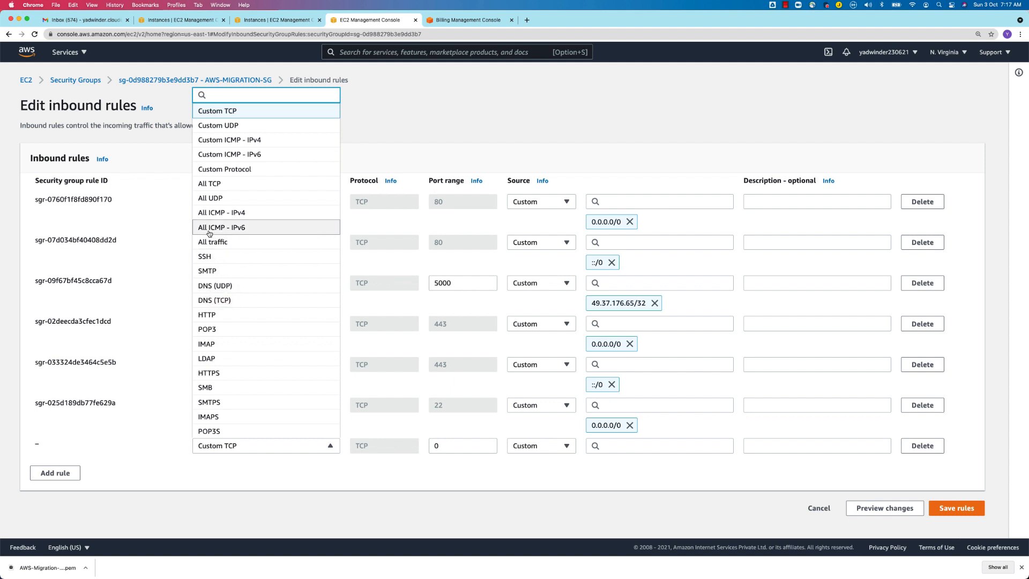
scroll(235, 306, "down", 3)
scroll(235, 306, "down", 2)
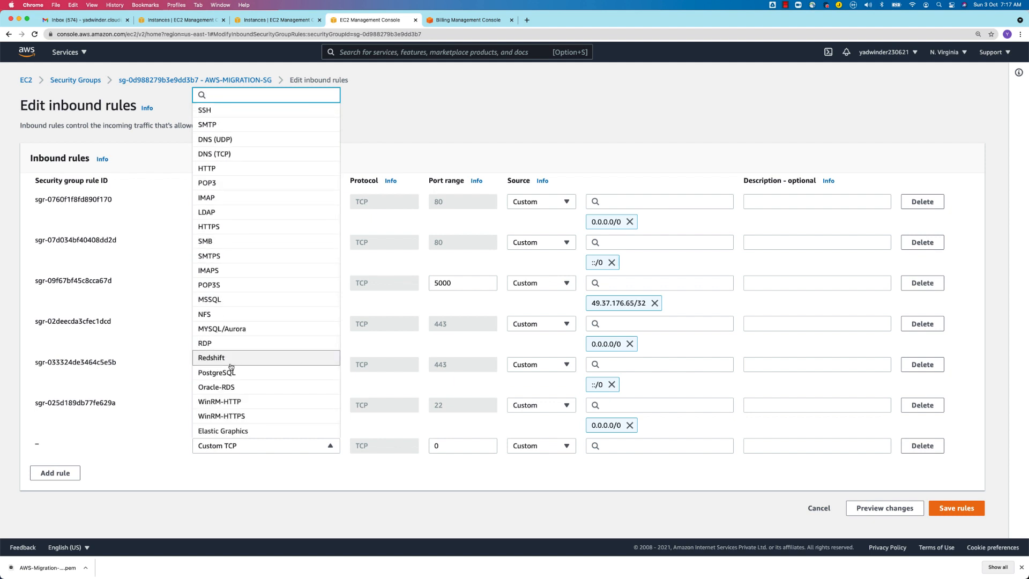
left_click(227, 329)
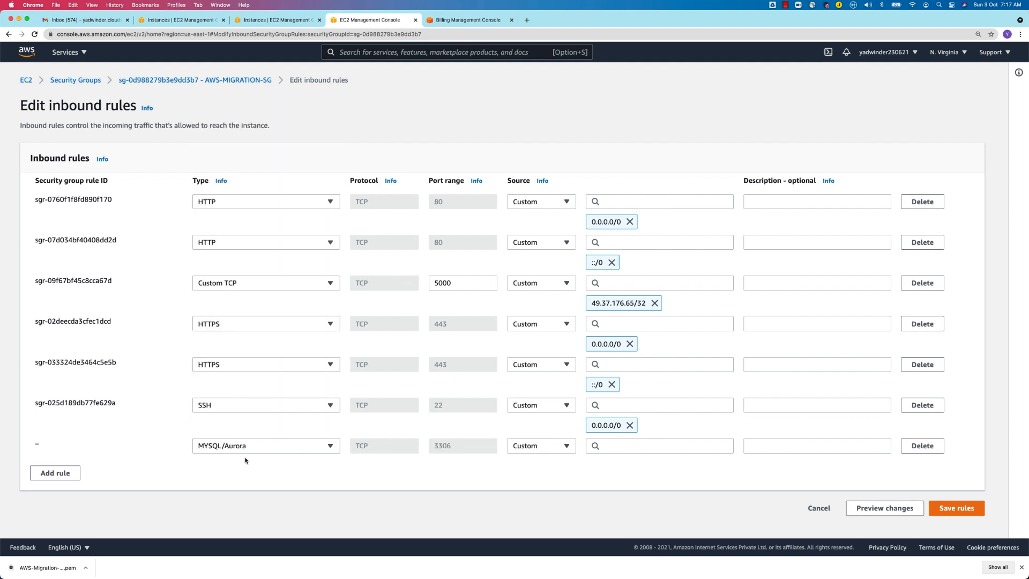
left_click(538, 450)
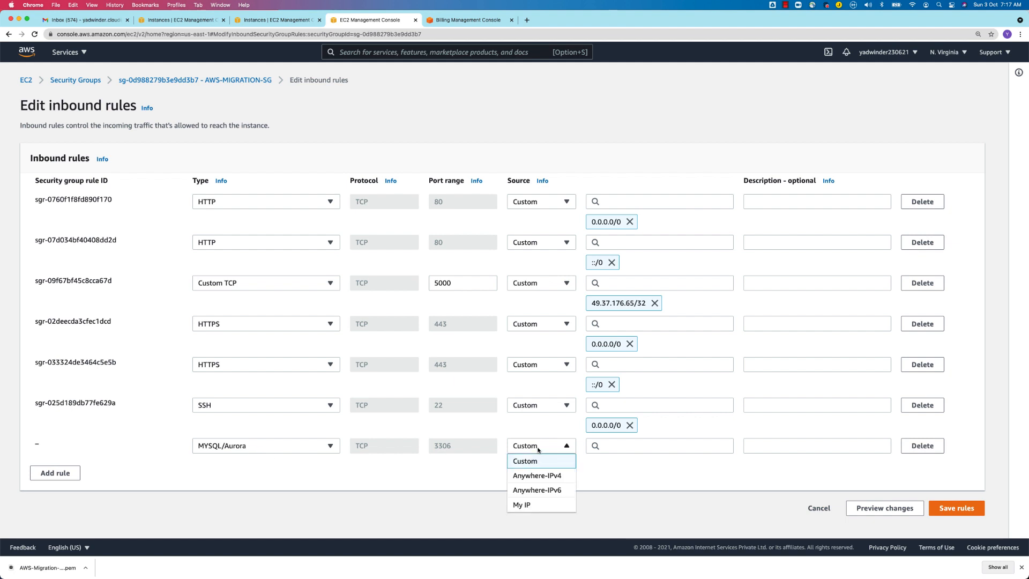
left_click(541, 478)
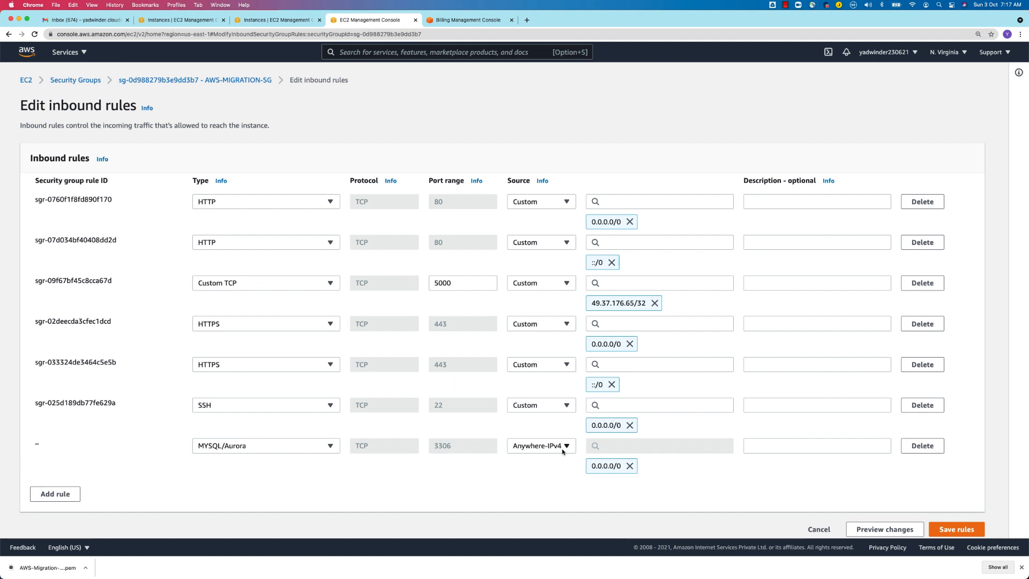
Step: Describe the MYSQL/Aurora rule as MYSQL-PORT and save the inbound rules
left_click(761, 446)
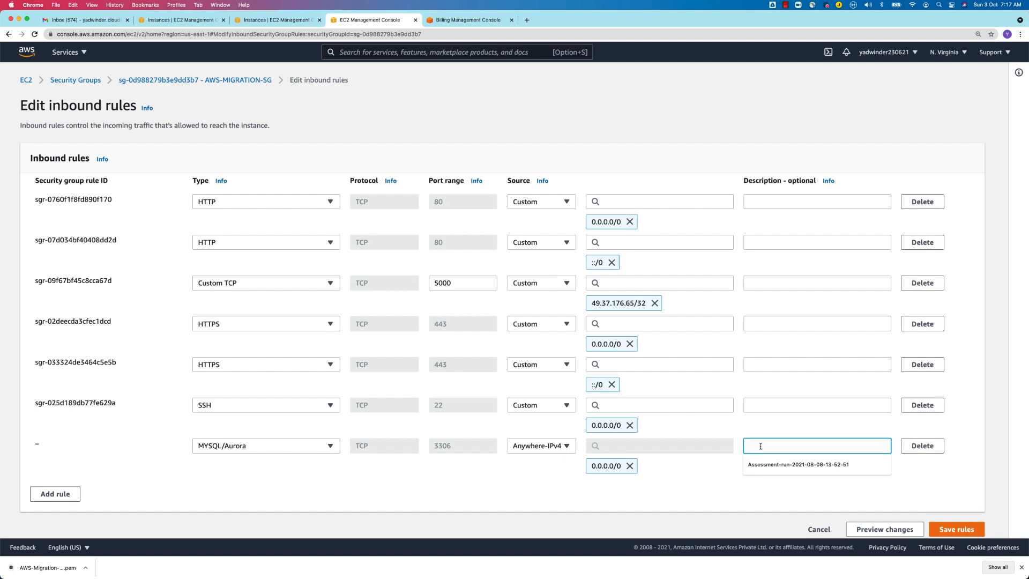
type("MYSQL")
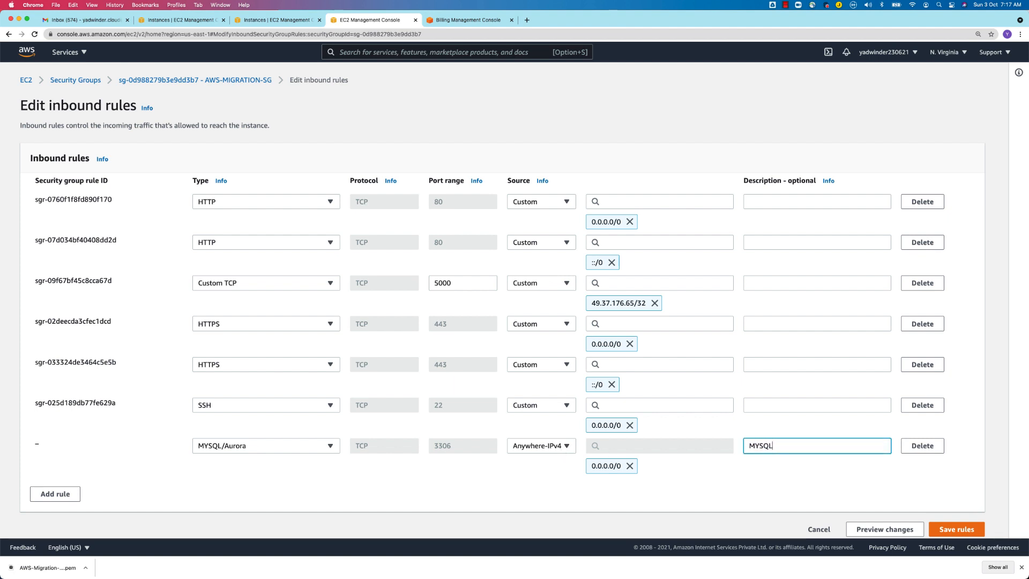
type("-S")
key("BackSpace")
type("POPRT")
key("BackSpace")
left_click(958, 530)
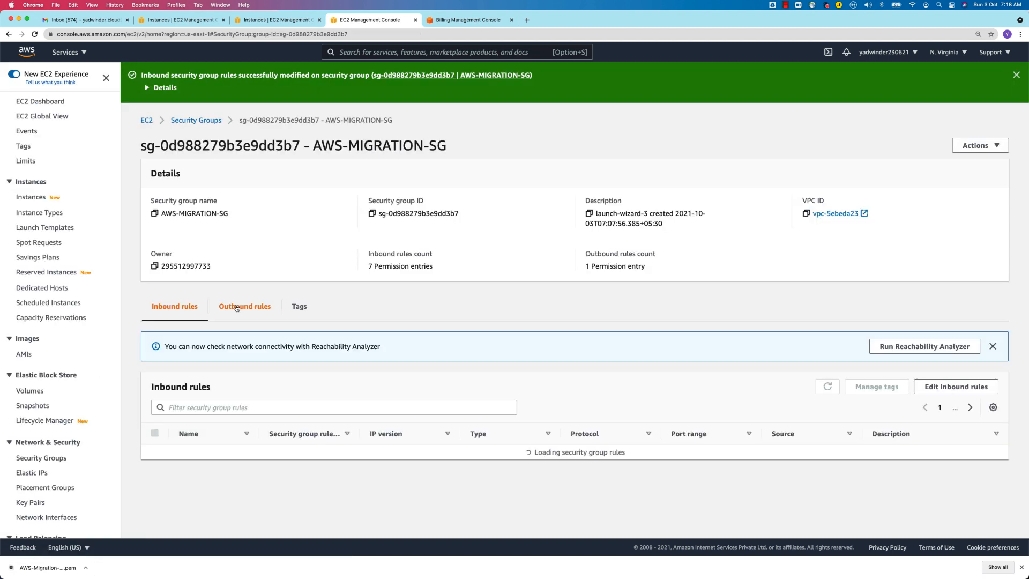
Step: Review the new MYSQL/Aurora entry and the outbound rules of AWS-MIGRATION-SG, and close the security group page
scroll(483, 482, "down", 2)
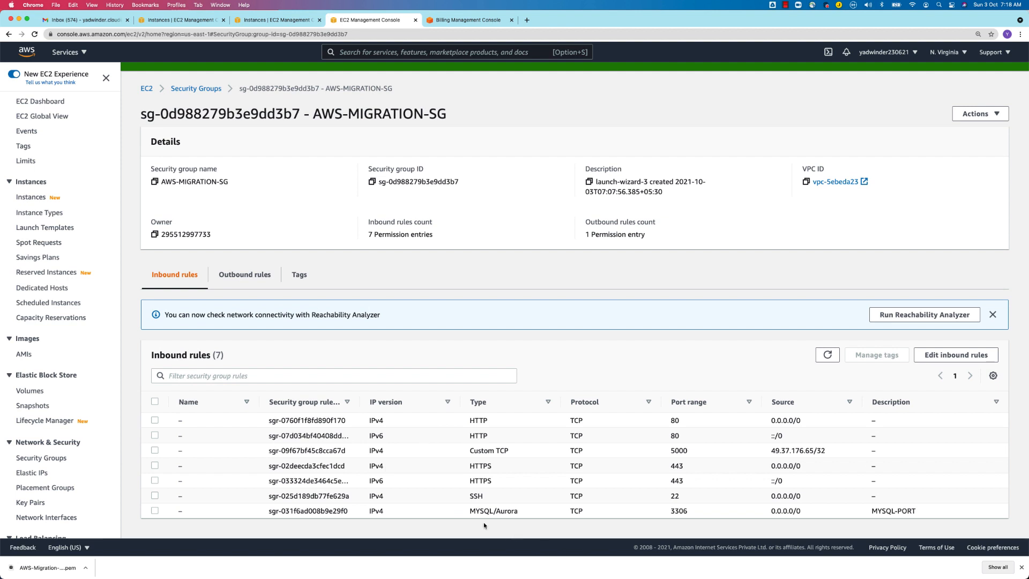
left_click_drag(467, 512, 523, 513)
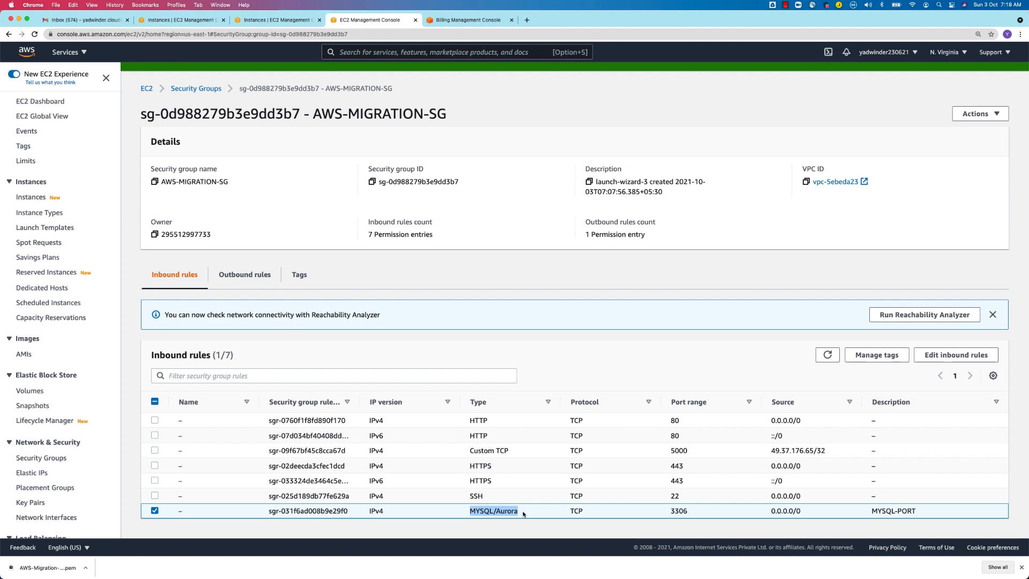
left_click(243, 274)
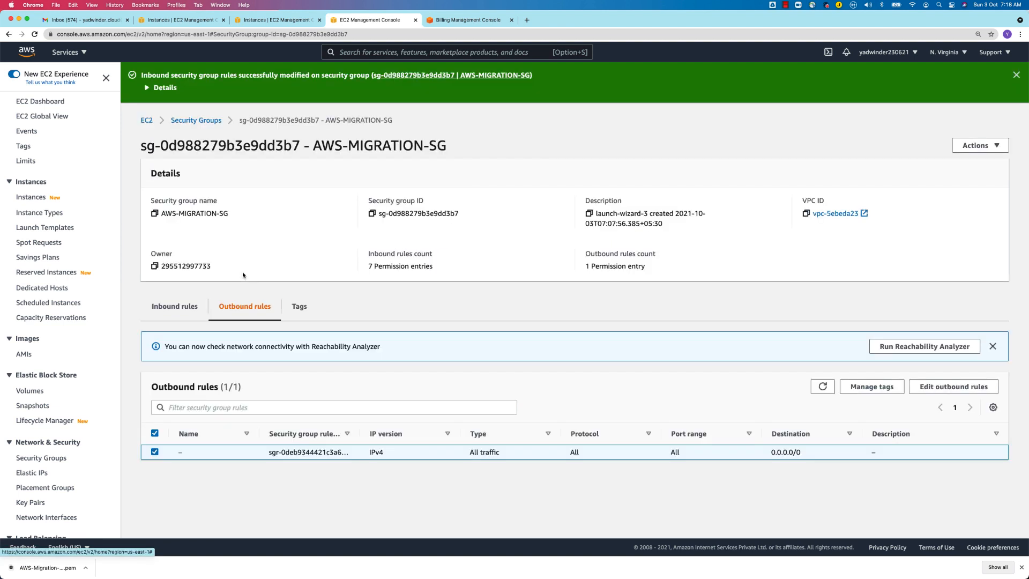
left_click(175, 311)
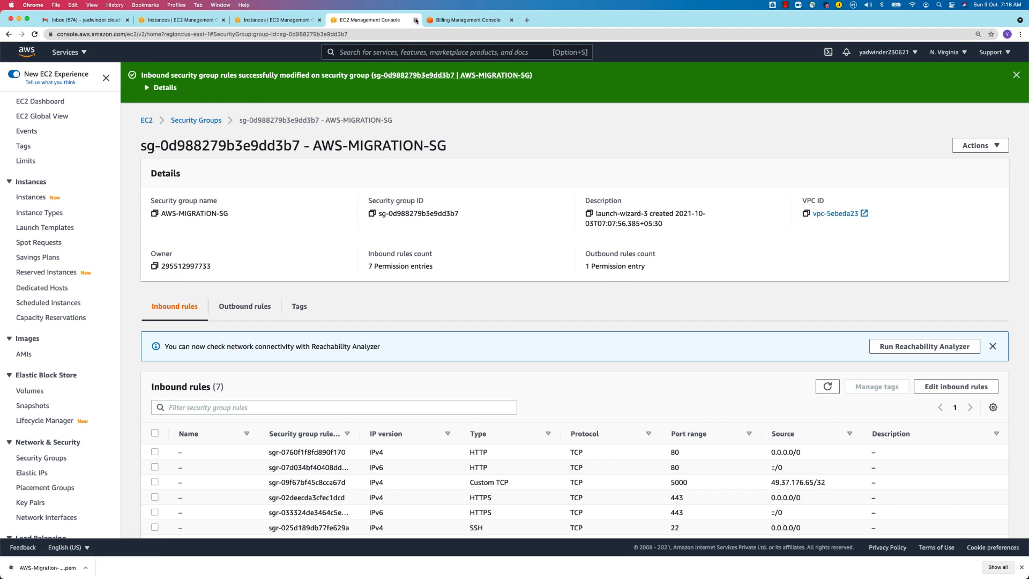
left_click(415, 21)
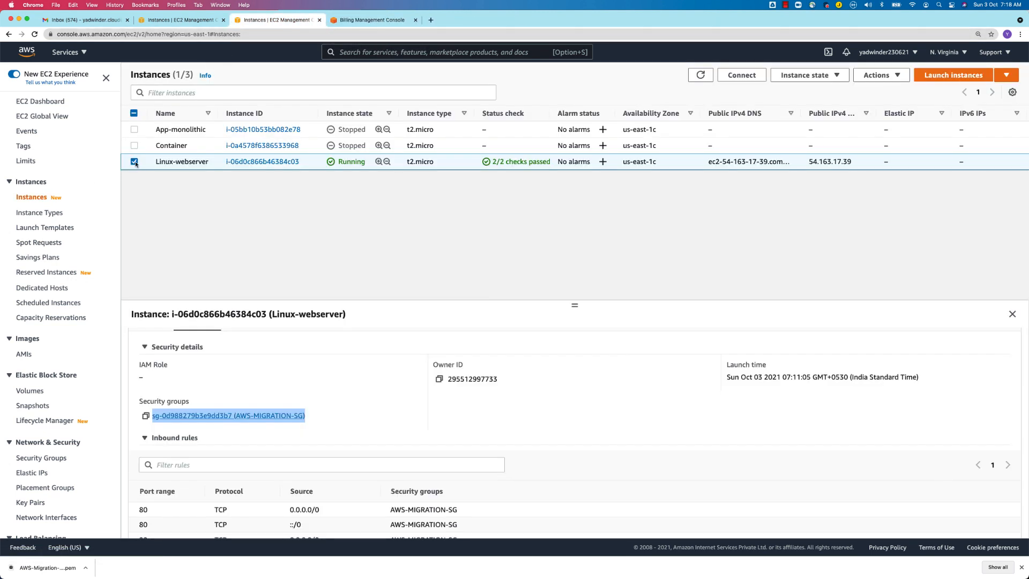
Step: Reselect Linux-webserver in the instances list and examine its networking details and network interfaces in an enlarged details pane
left_click(134, 161)
left_click(134, 162)
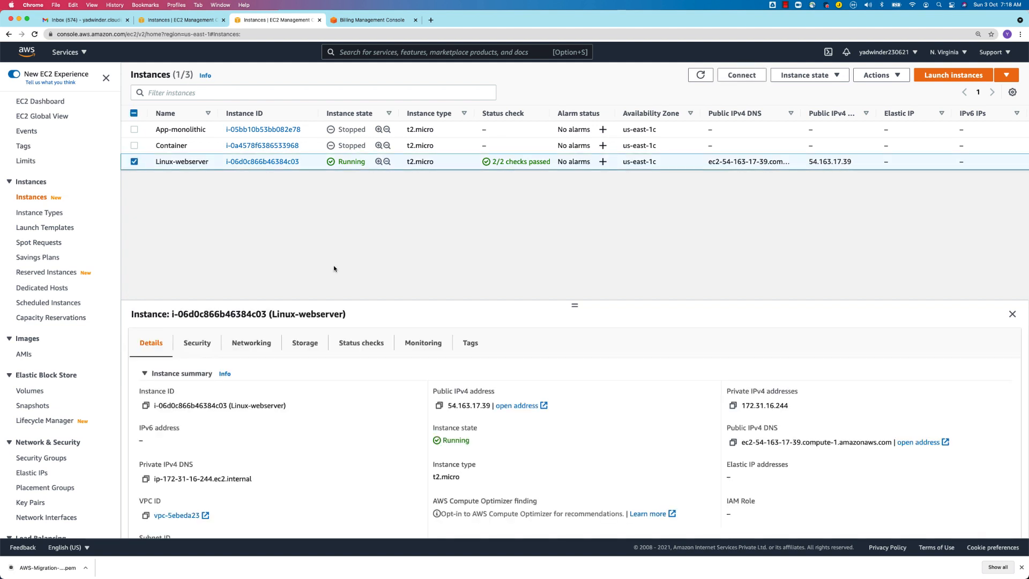
left_click(252, 345)
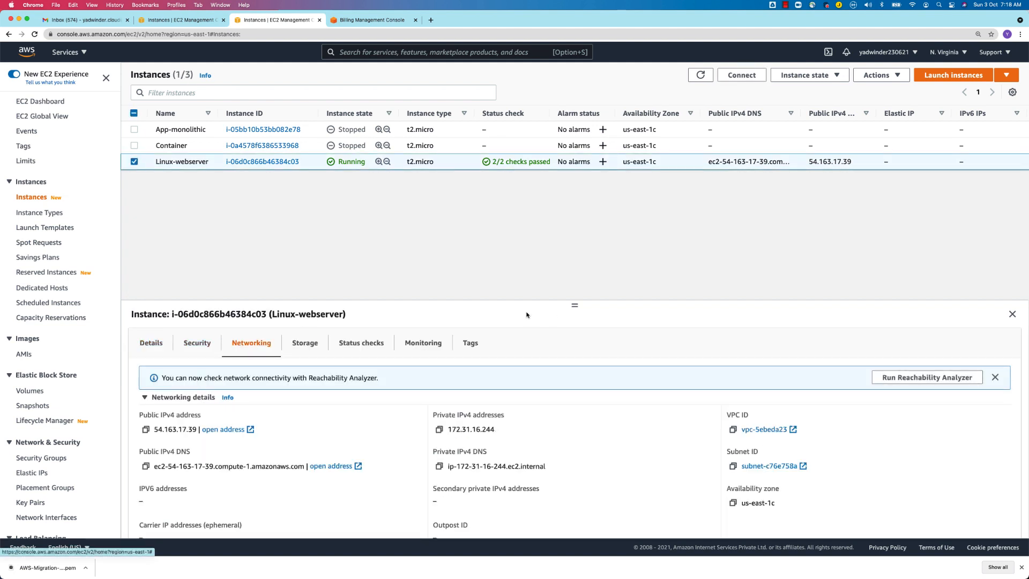
left_click_drag(575, 304, 576, 208)
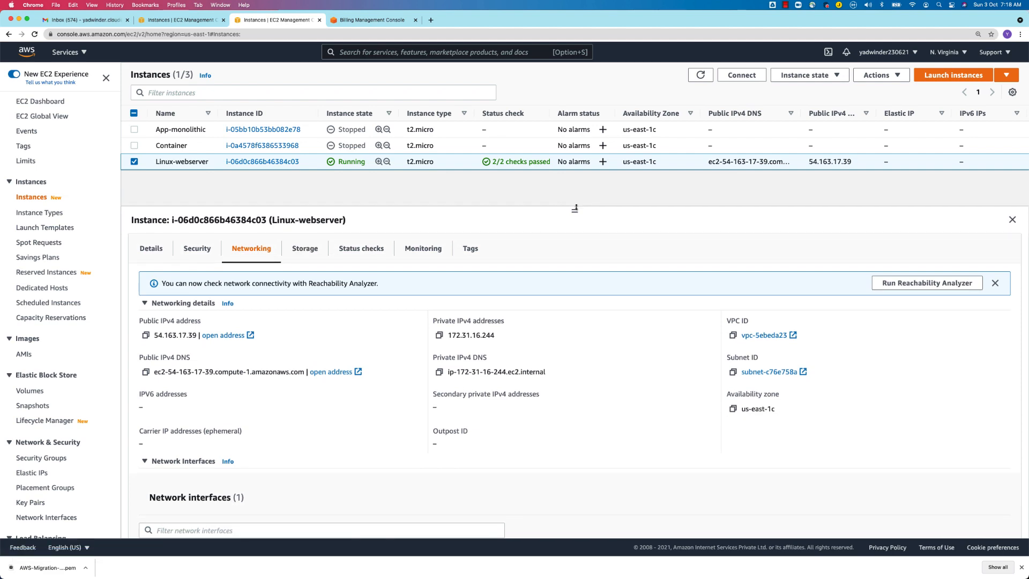
scroll(237, 391, "down", 5)
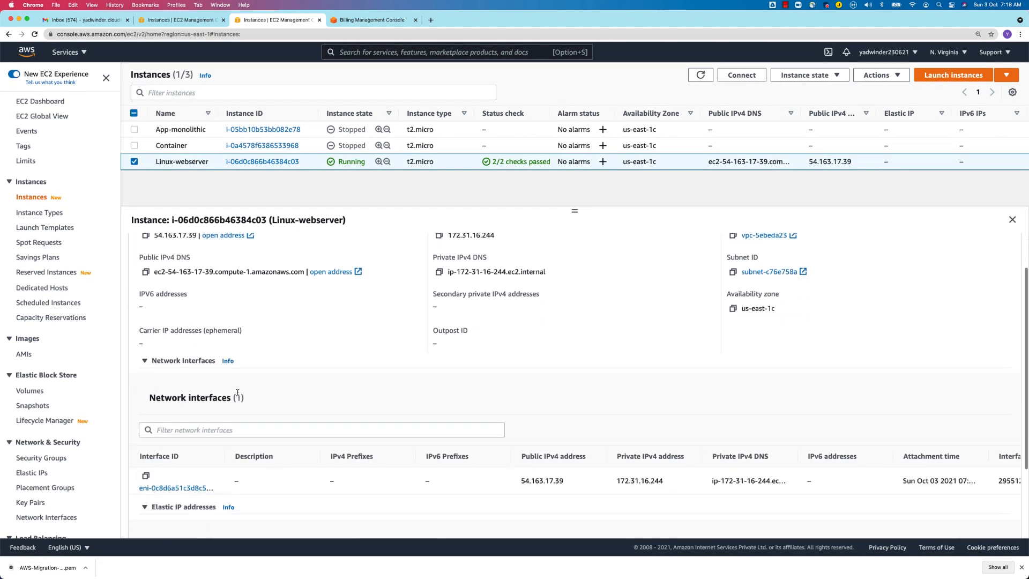
scroll(238, 395, "up", 5)
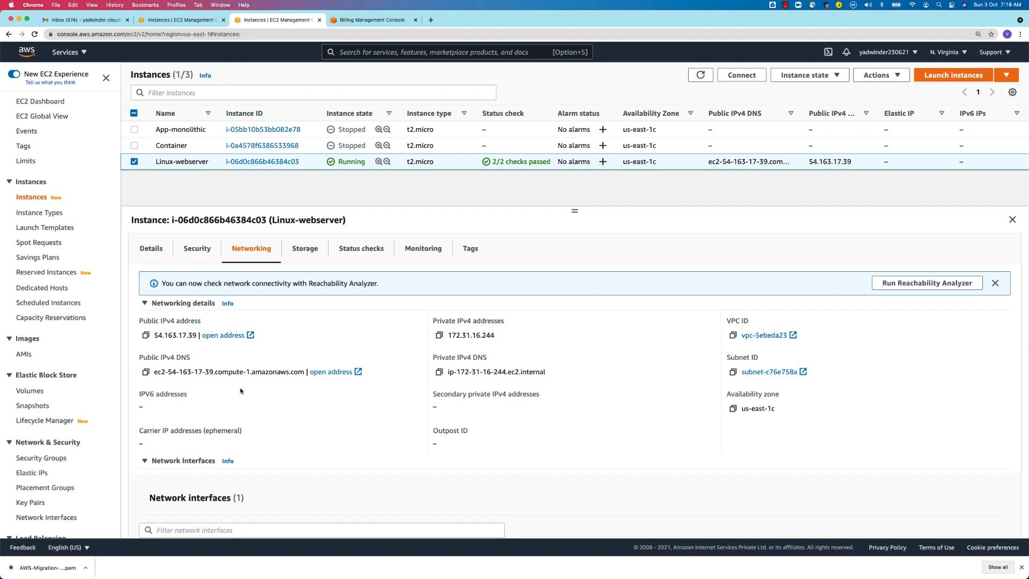
Step: Review the storage, status checks and monitoring graphs of Linux-webserver
left_click(300, 253)
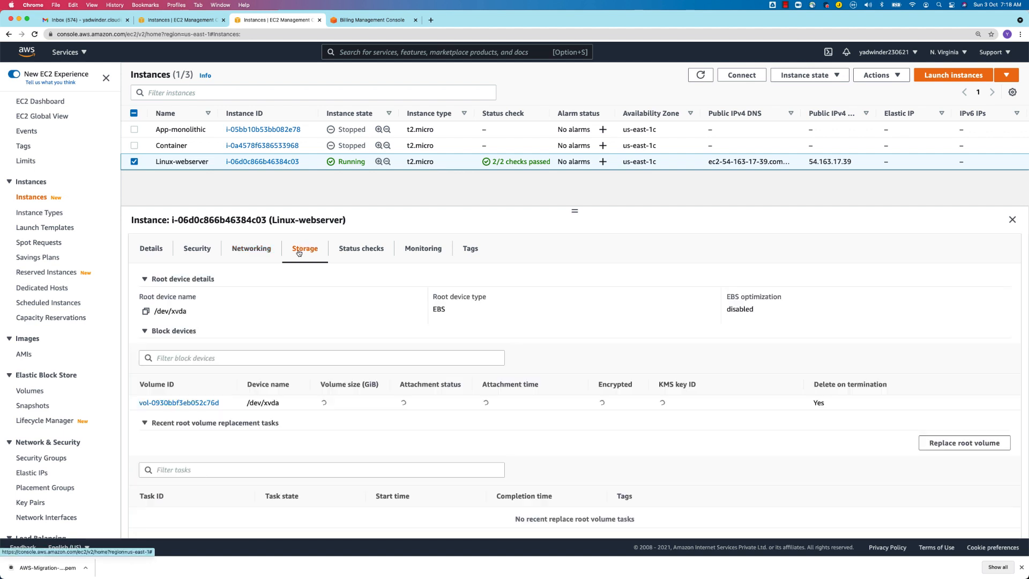
left_click(242, 254)
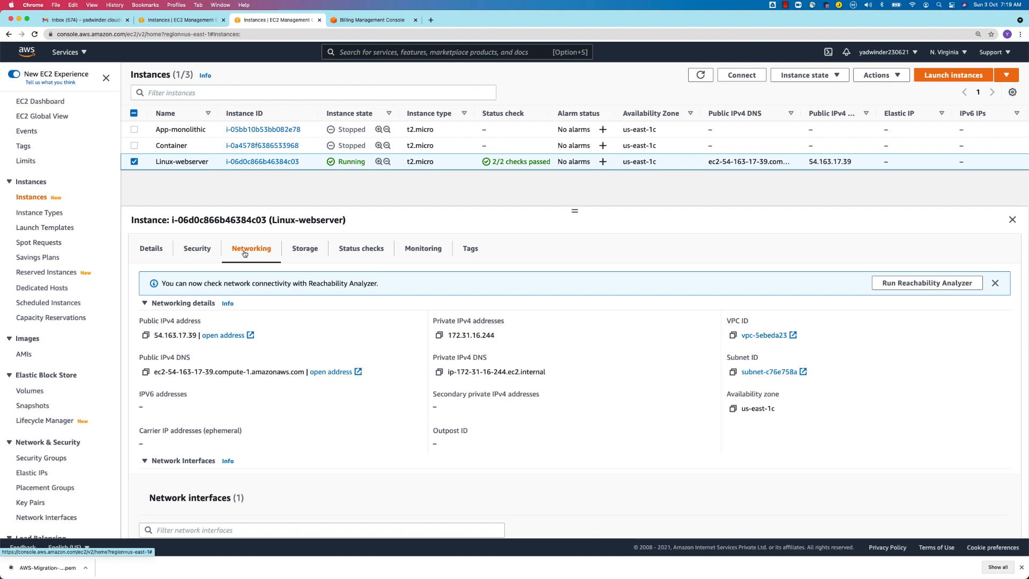
left_click(350, 251)
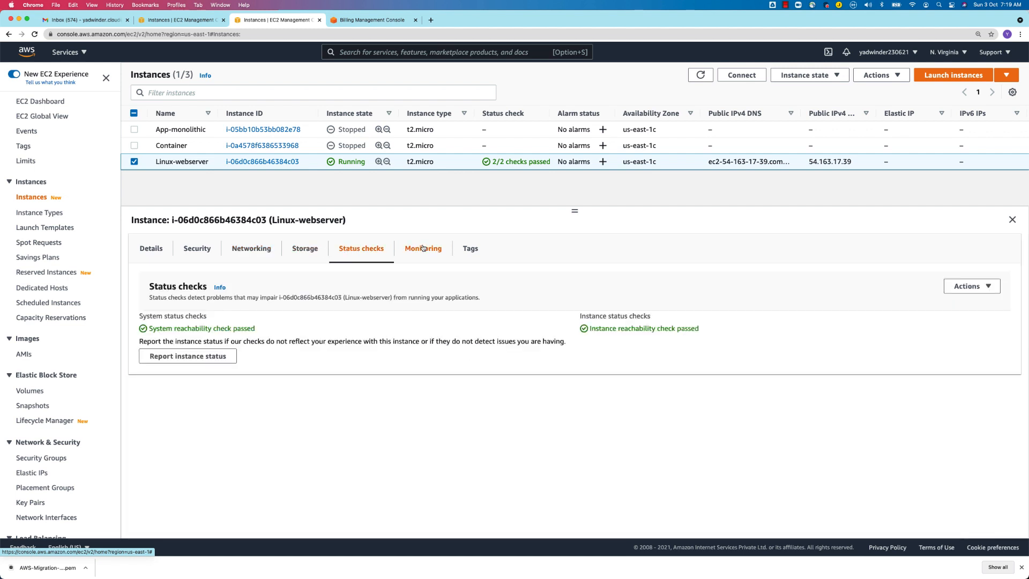
left_click(422, 248)
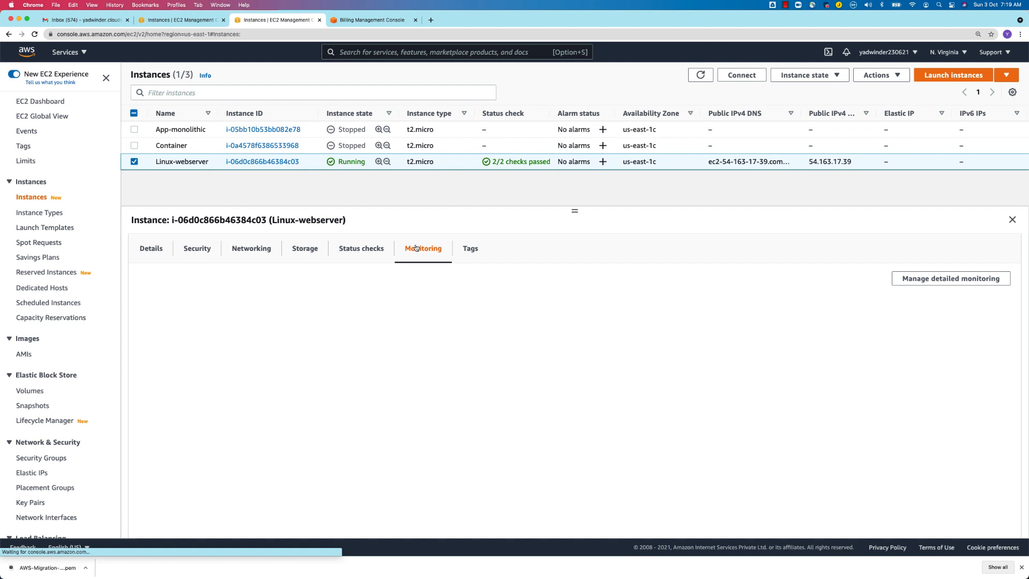
scroll(375, 307, "down", 2)
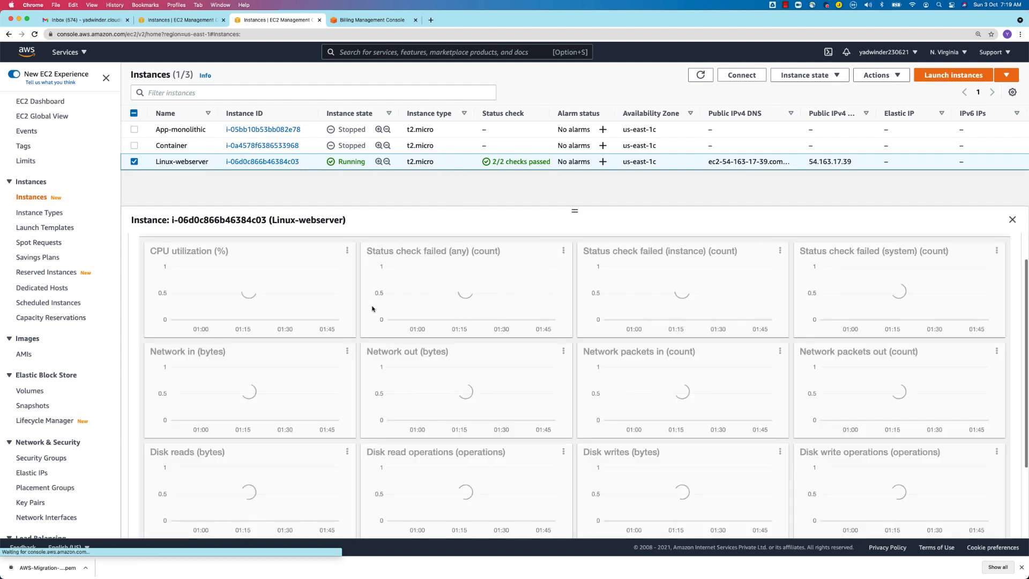
scroll(859, 261, "up", 2)
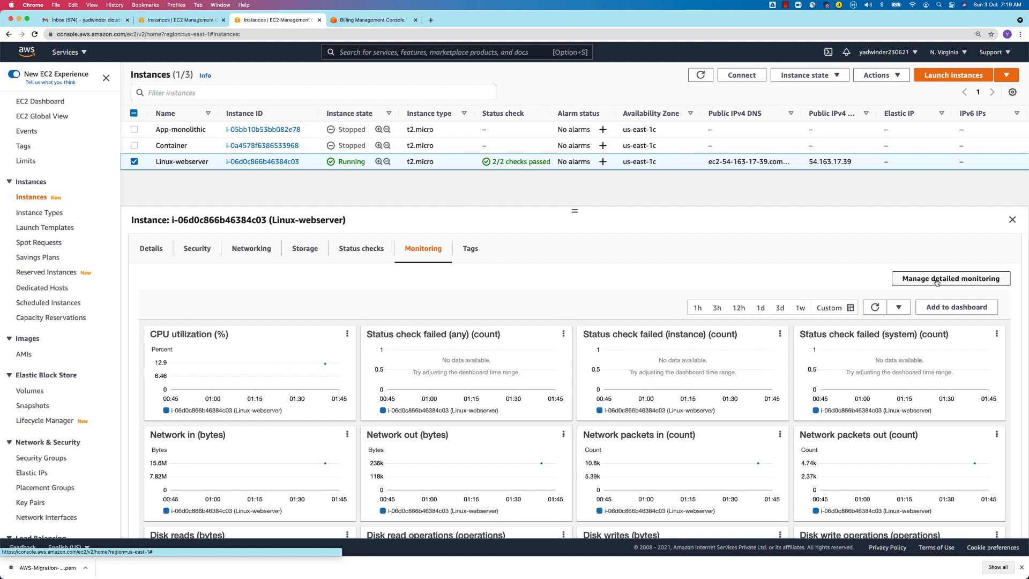
Step: Open the detailed monitoring settings of Linux-webserver, mark detailed monitoring as enabled and read the notice about graph intervals and charges
left_click(937, 282)
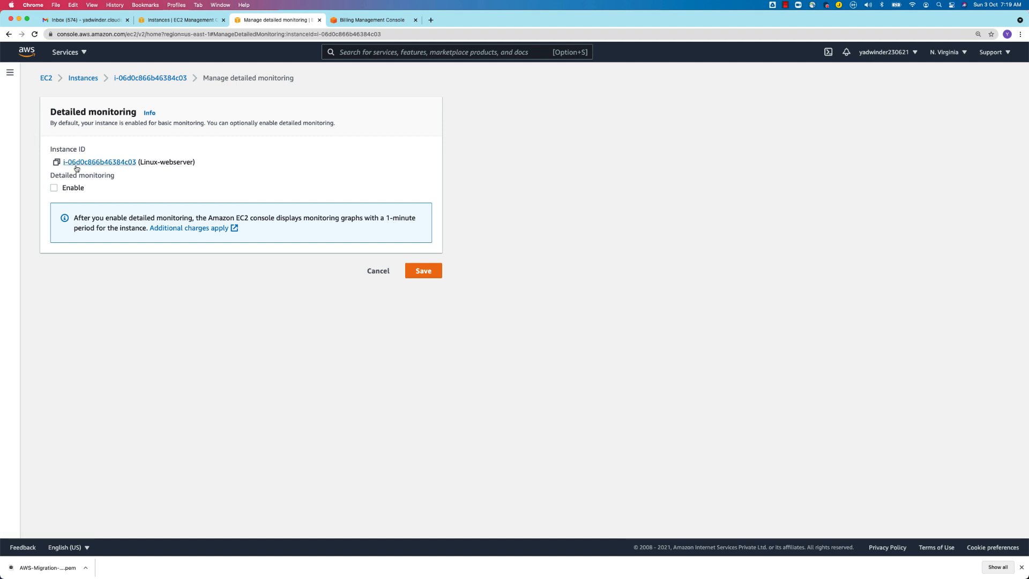
left_click(54, 188)
left_click_drag(74, 219, 421, 224)
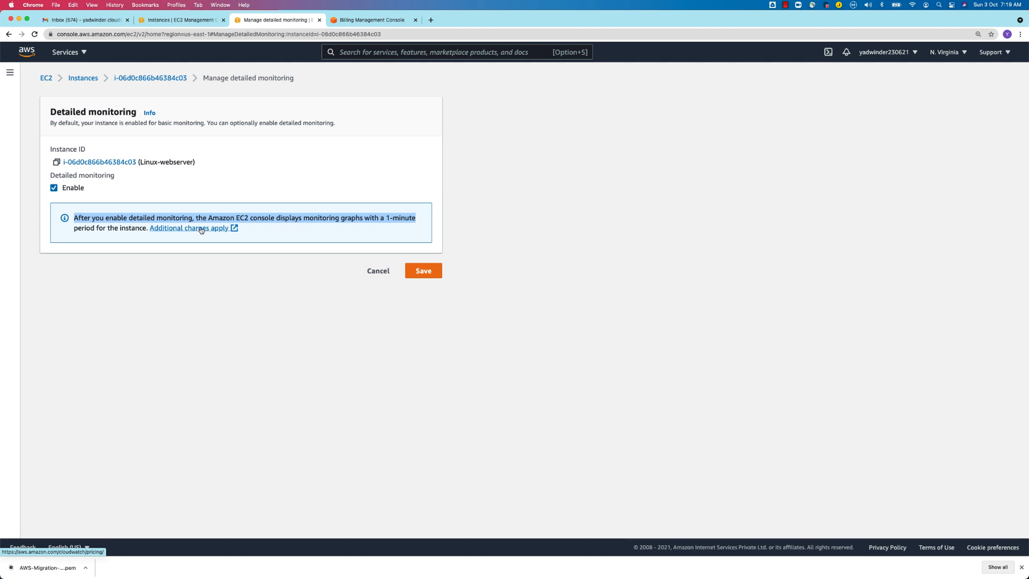
left_click(164, 196)
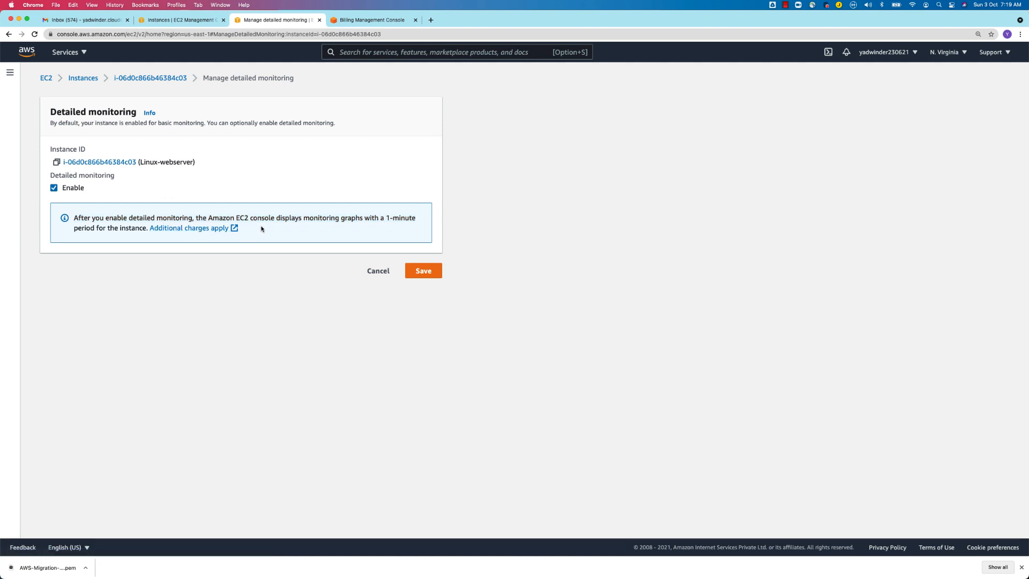
left_click_drag(261, 229, 64, 228)
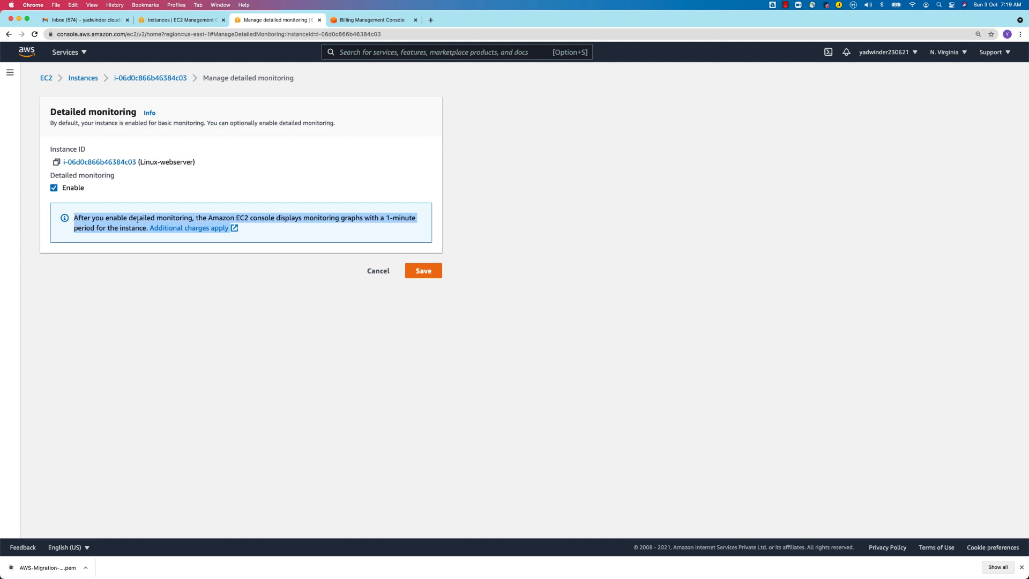
left_click(269, 238)
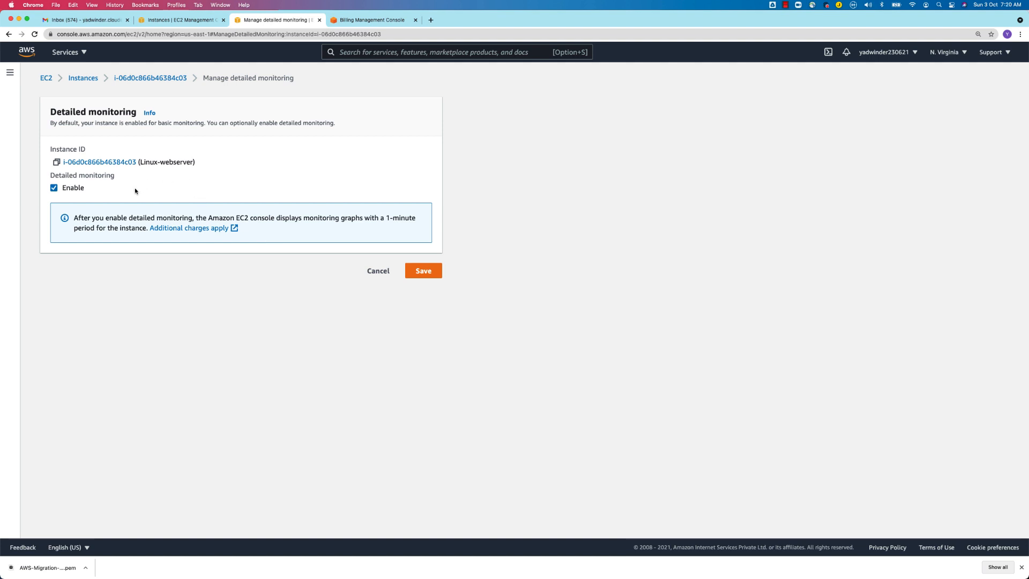
Step: Search the computer for "migration." and open the Cloud Migration.drawio diagram in draw.io
key("super+Tab")
key("super+space")
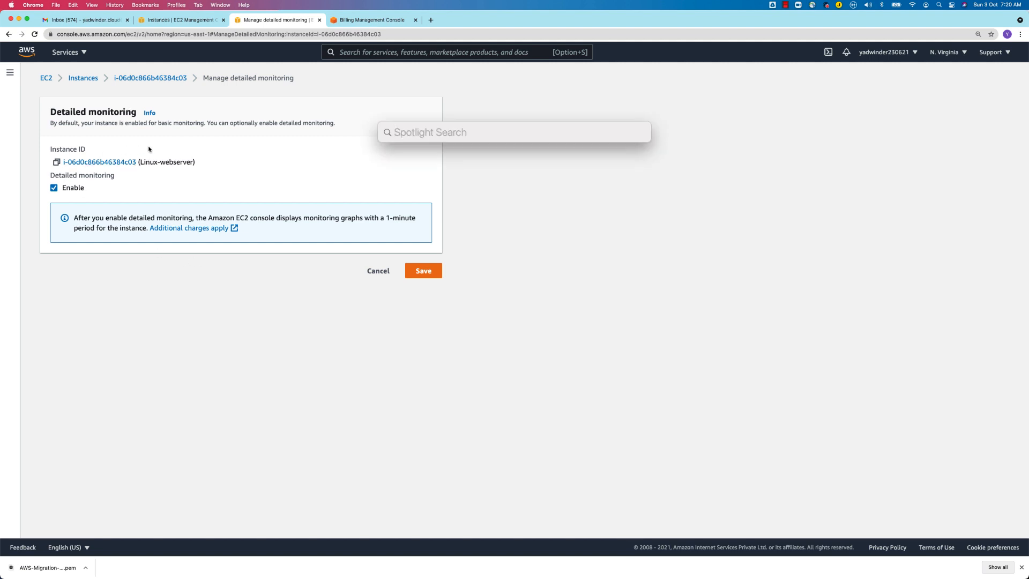
type("migratuo")
key("BackSpace")
key("BackSpace")
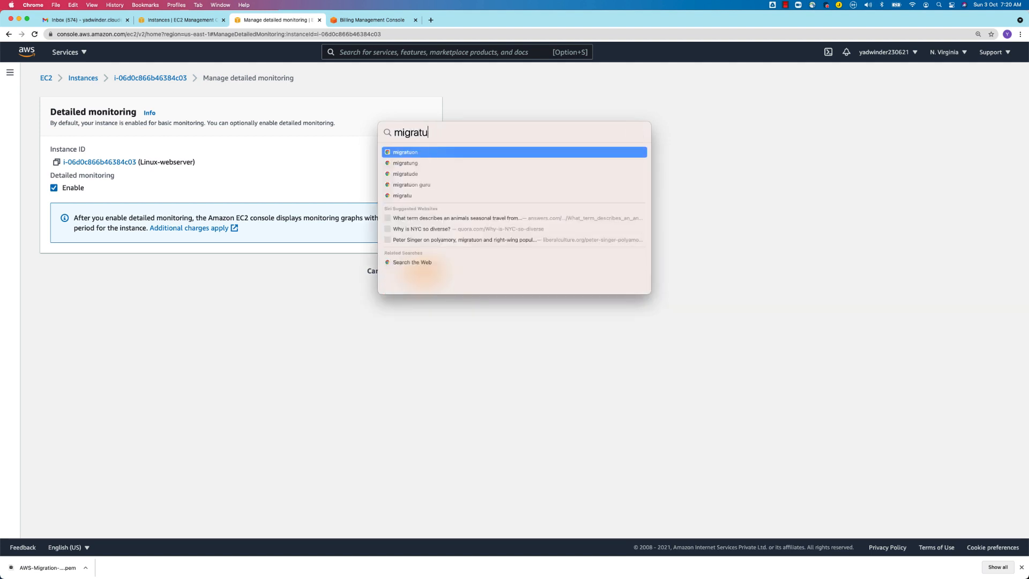
type("ion.")
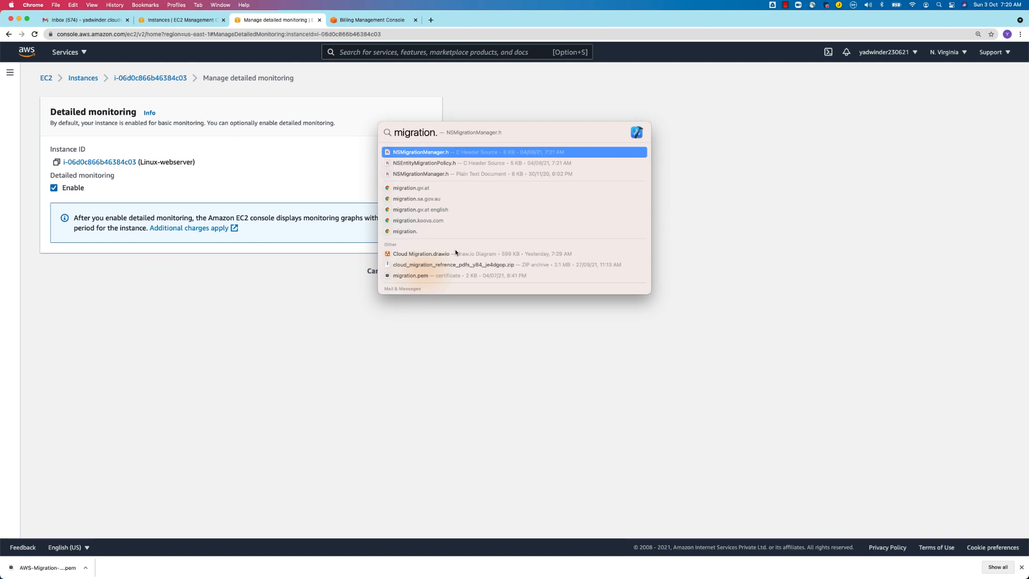
left_click(518, 252)
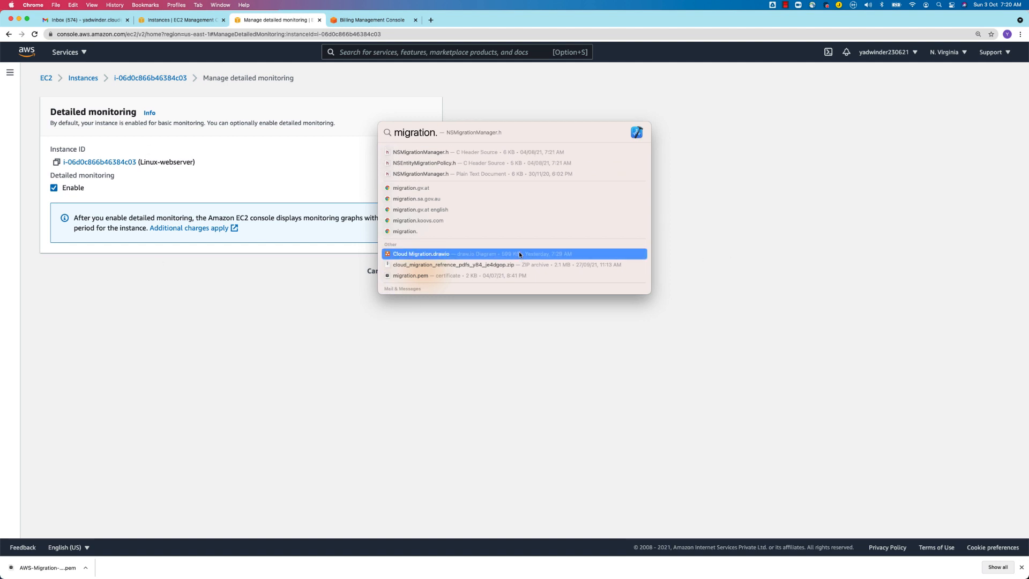
double_click(420, 254)
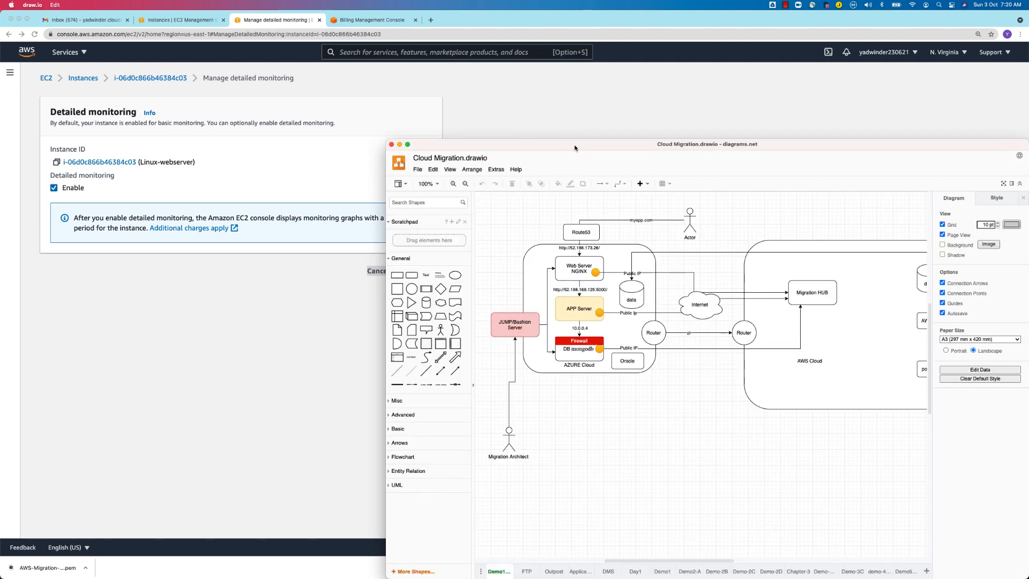
Step: Open the recently used Google Drive file AWS.drawio and reposition and enlarge the draw.io window
left_click(418, 171)
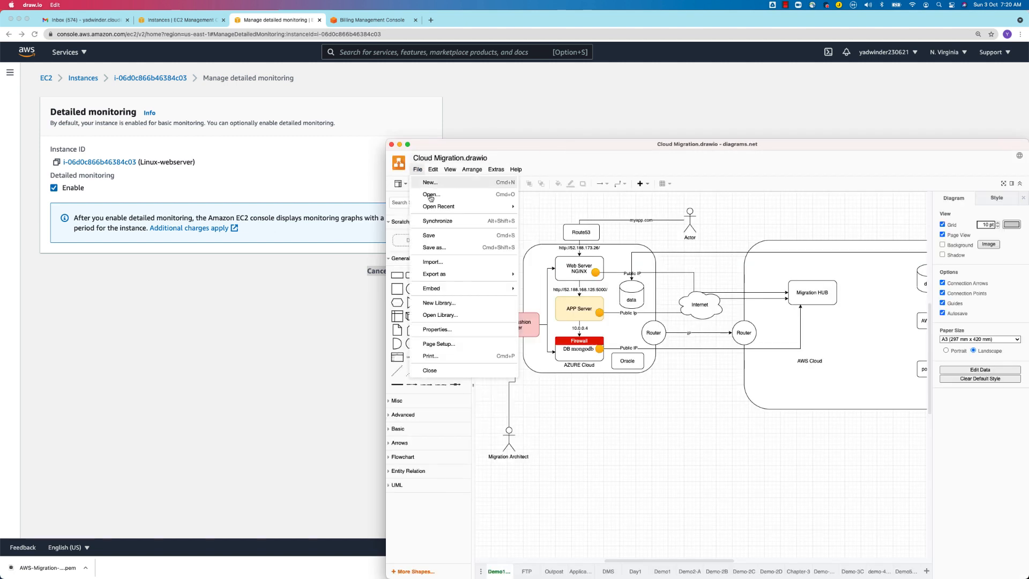
mouse_move(445, 206)
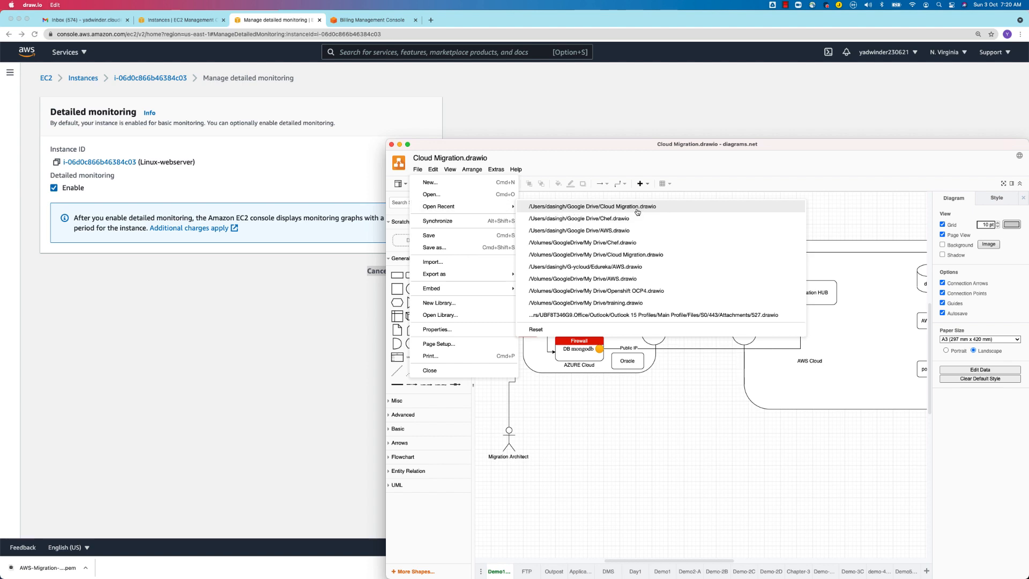
left_click(625, 229)
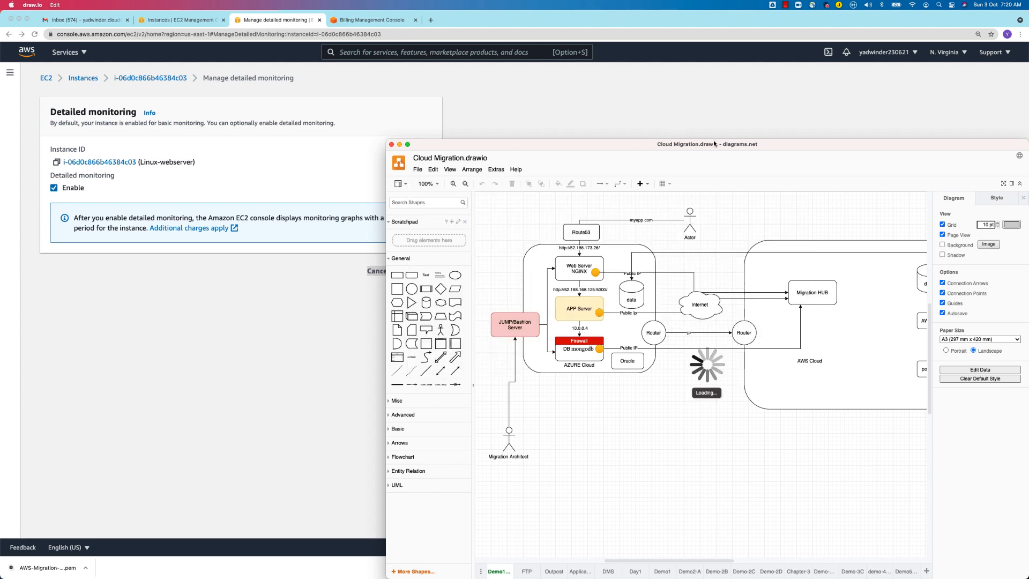
mouse_move(740, 145)
left_mouse_down()
mouse_move(503, 65)
mouse_move(509, 22)
left_mouse_up()
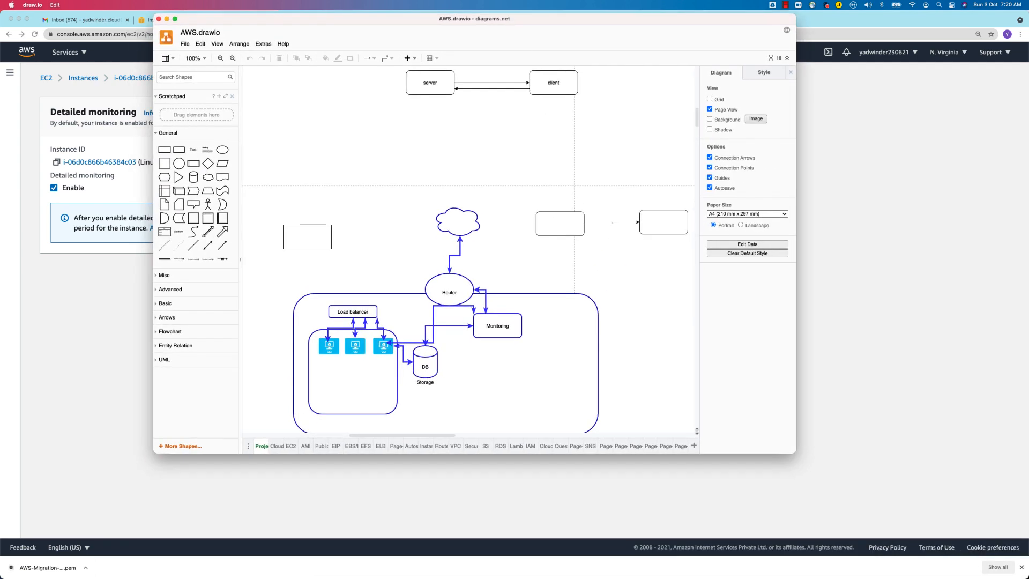
mouse_move(794, 453)
left_mouse_down()
mouse_move(1026, 490)
mouse_move(1026, 521)
left_mouse_up()
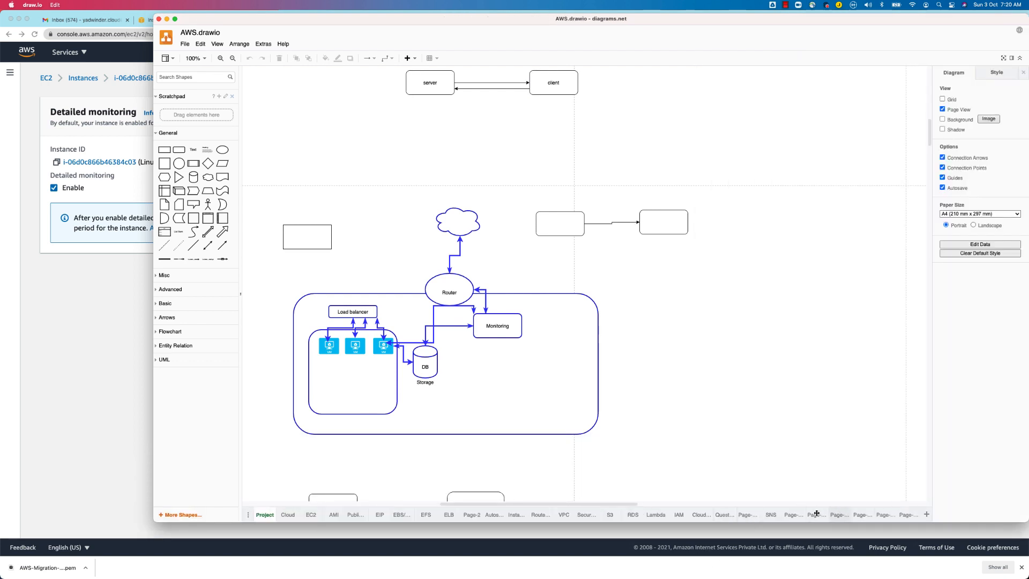
Step: On the CloudWatch diagram page, add a rounded rectangle labelled Cloudwatch in the empty area beside the Nagios diagram
left_click(700, 515)
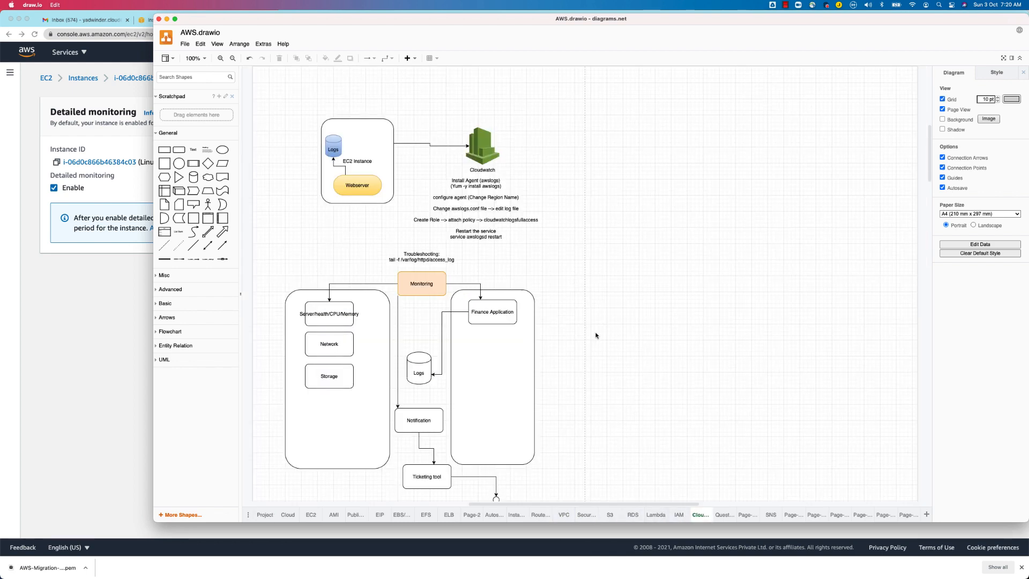
scroll(524, 269, "down", 10)
scroll(524, 270, "down", 15)
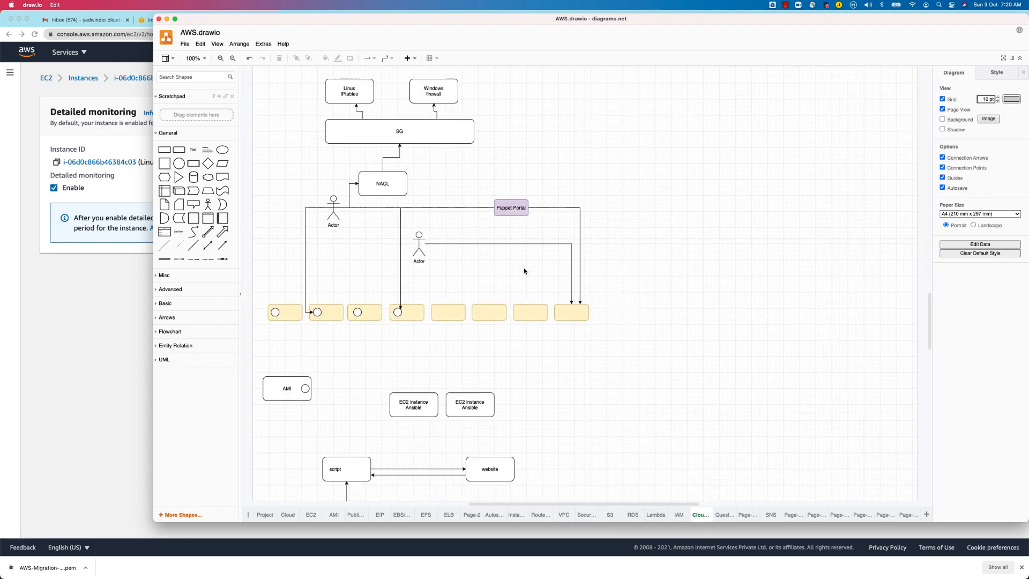
scroll(523, 270, "up", 15)
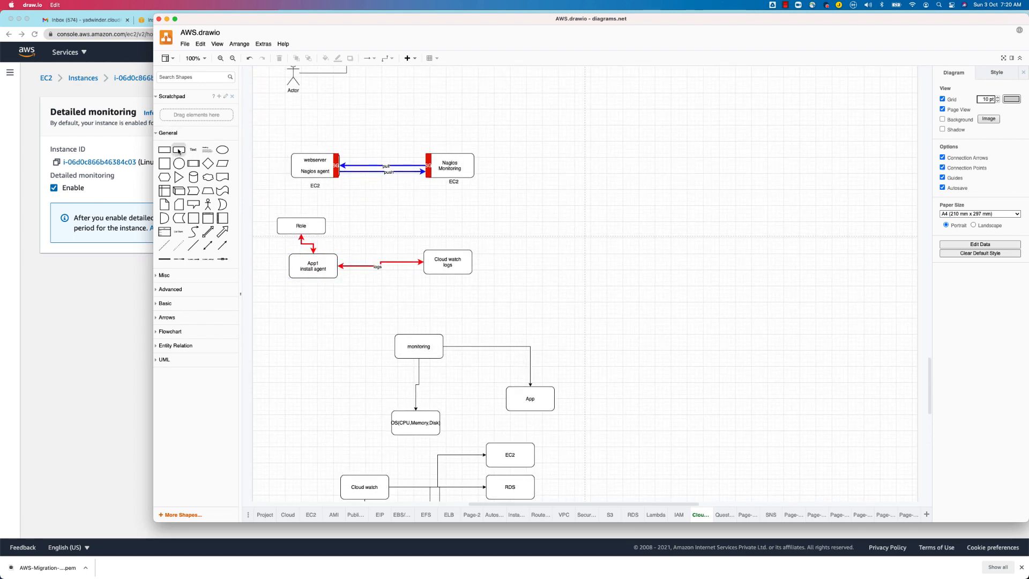
left_click_drag(179, 150, 677, 156)
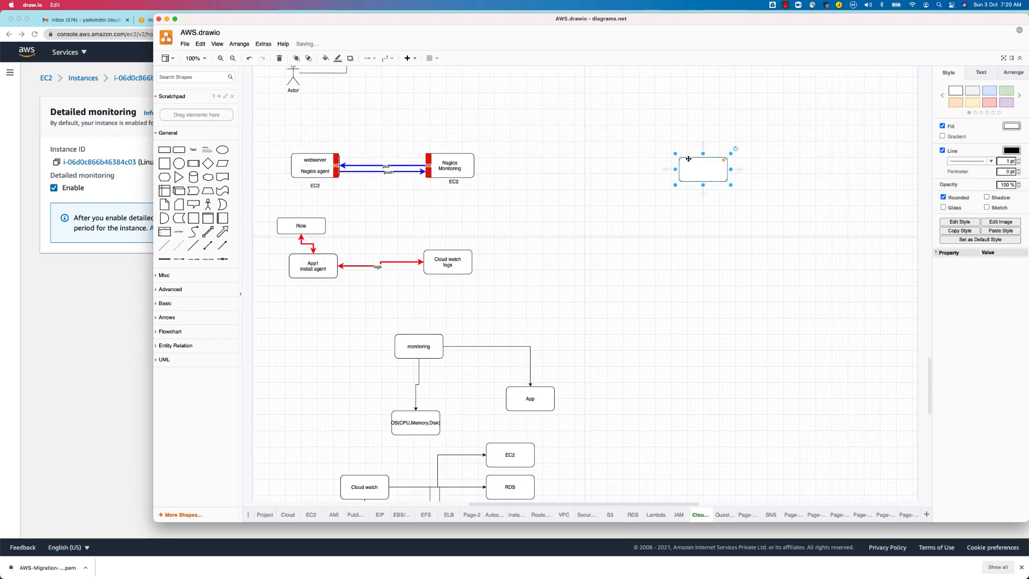
type("Cloudwatch")
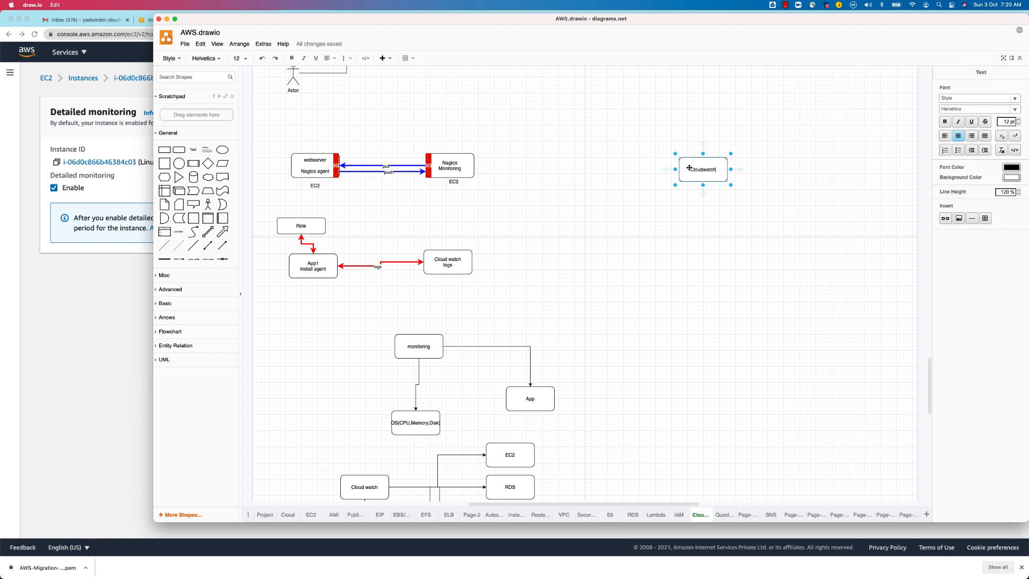
left_click(703, 216)
left_click(662, 239)
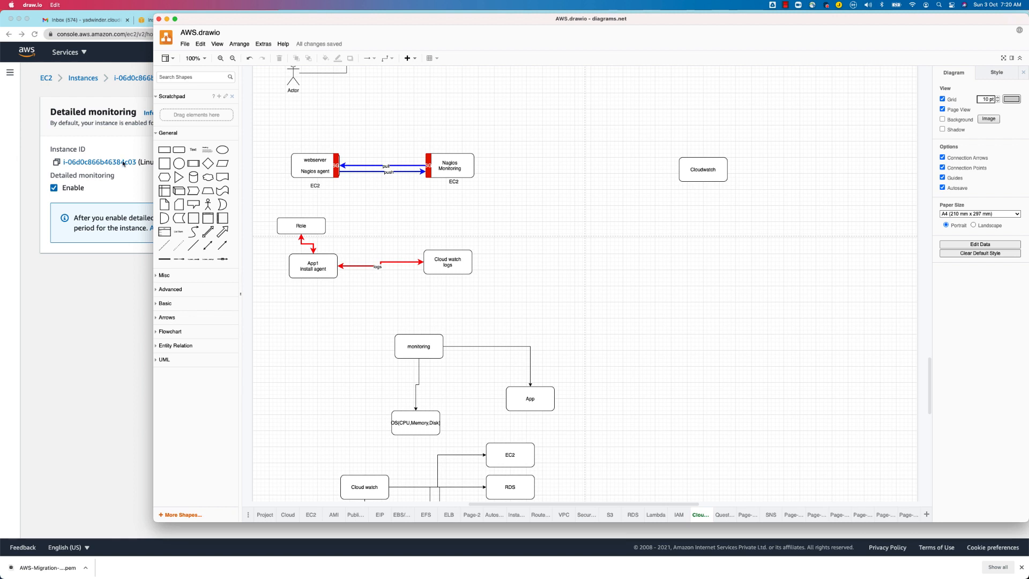
Step: Add a second rounded rectangle labelled EC2-instance, level with the Cloudwatch box and to its right
left_click_drag(179, 149, 816, 155)
type("EC2")
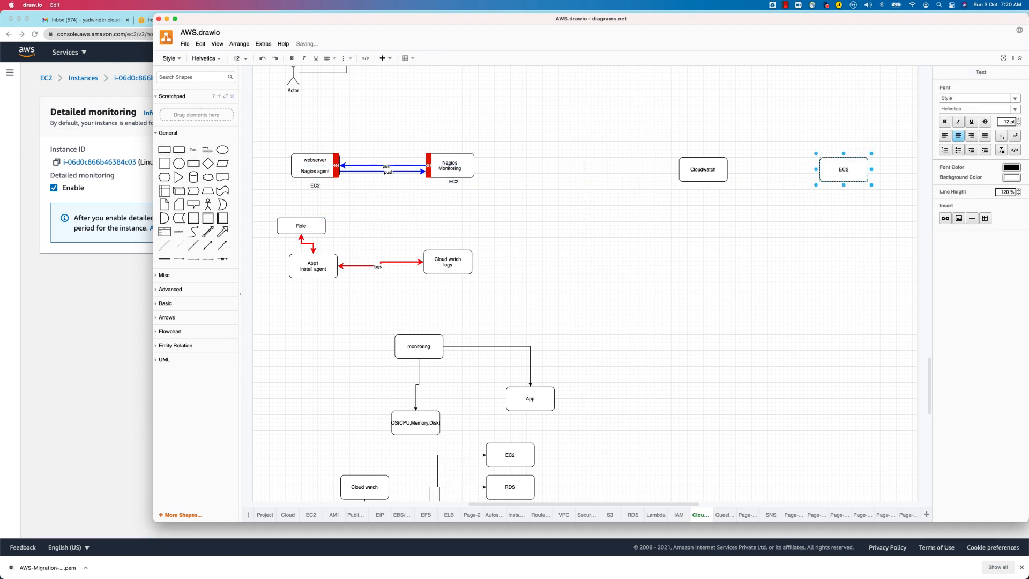
type("-instance")
Step: Connect the Cloudwatch box to the EC2-instance box with a straight arrow labelled 5-minutes
left_click(720, 171)
left_click_drag(735, 169, 816, 169)
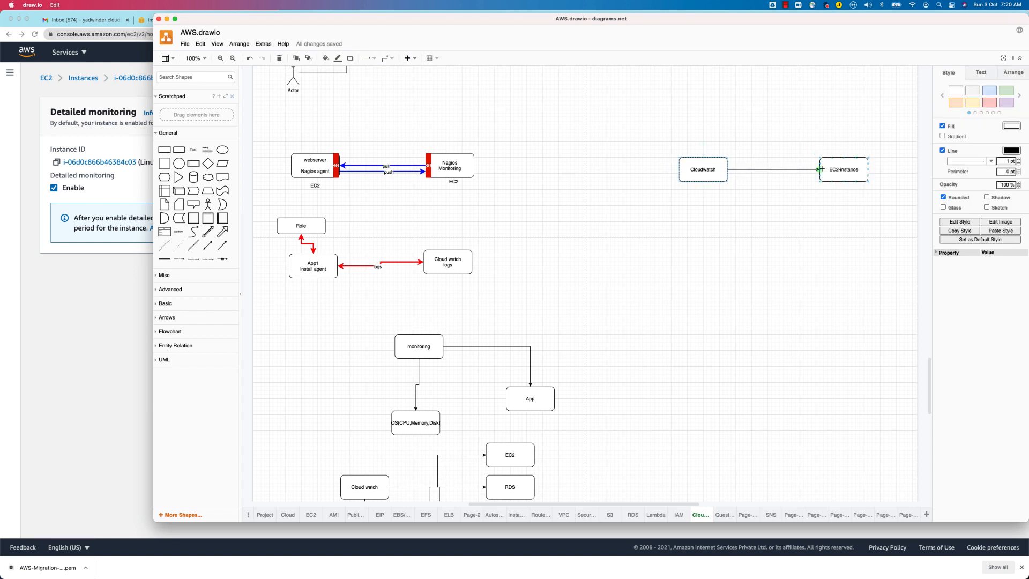
double_click(782, 170)
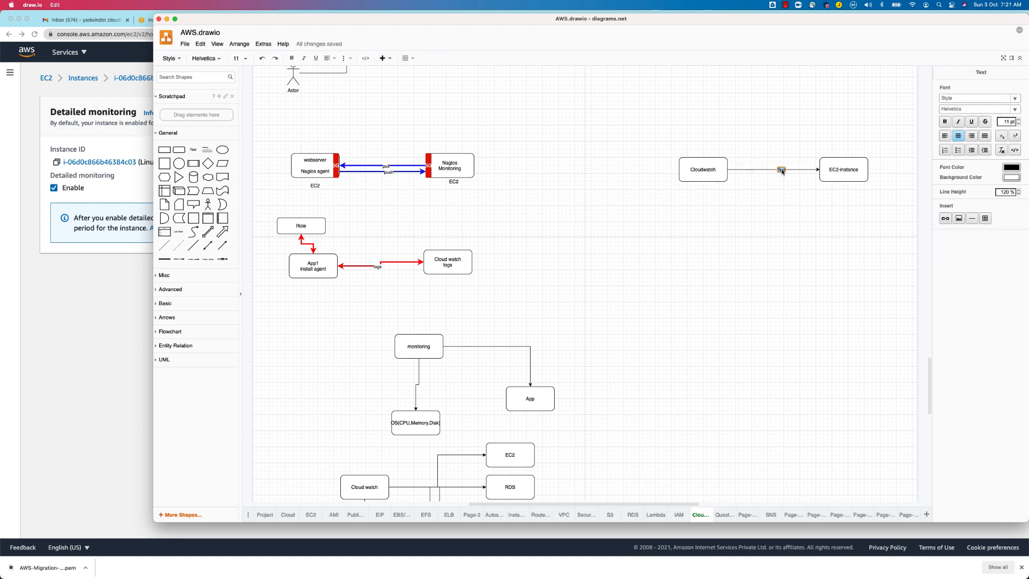
type("5-minutes")
left_click(824, 197)
left_click(837, 169)
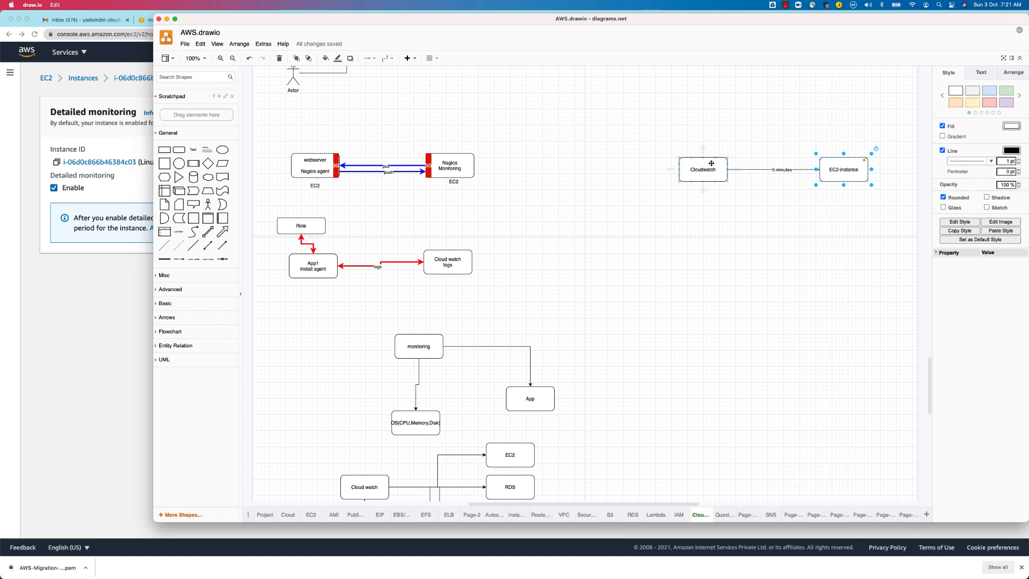
Step: Add a second arrow from Cloudwatch to EC2-instance, routed above the boxes, and label it 1minute
left_click_drag(819, 147, 846, 158)
left_click_drag(750, 171, 769, 150)
double_click(768, 150)
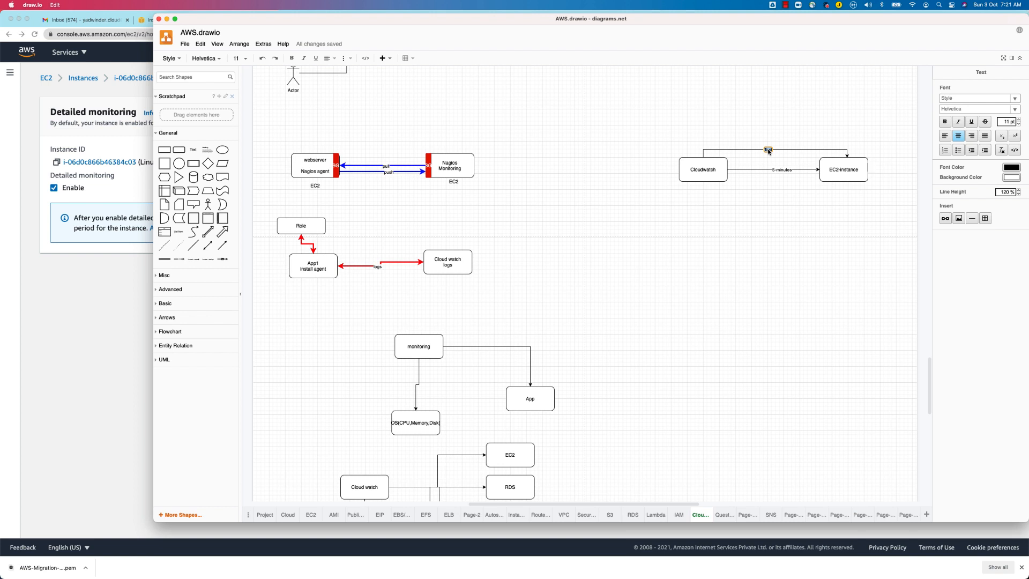
type("1minute")
left_click(816, 210)
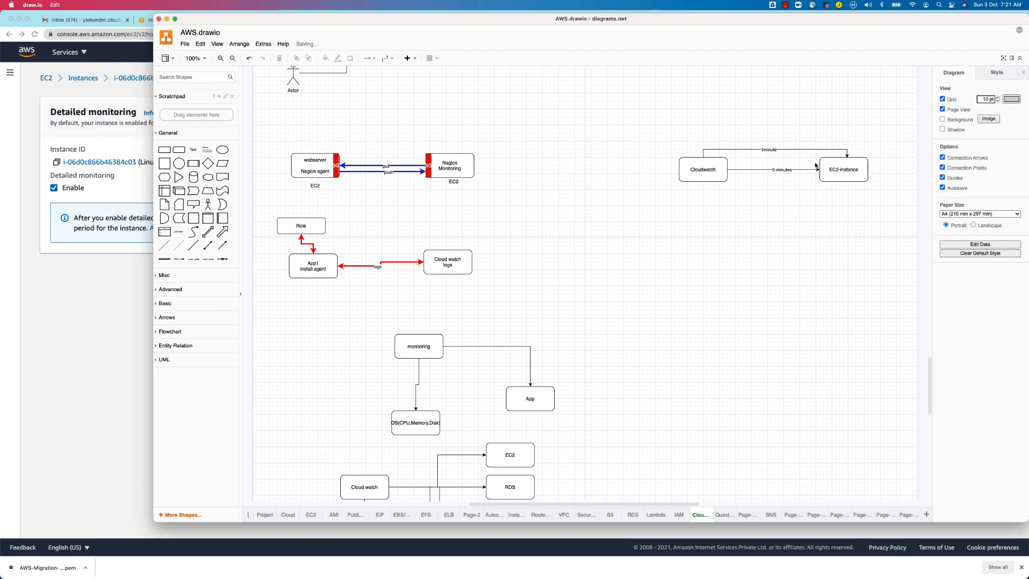
left_click(846, 166)
Step: Switch back to the EC2 console in Chrome, leave detailed monitoring unsaved and reselect Linux-webserver in the instances list
left_click(55, 303)
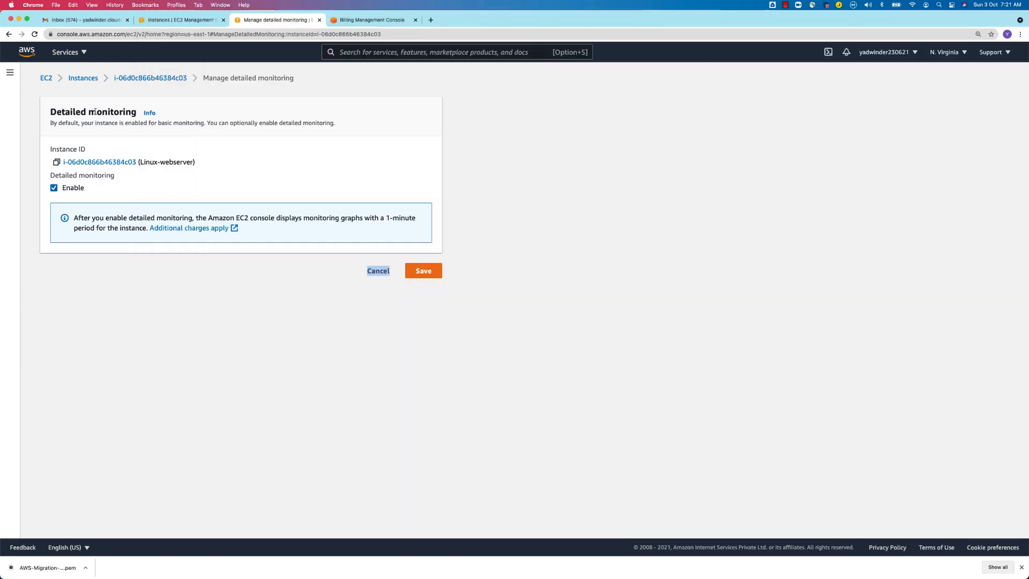
left_click(130, 79)
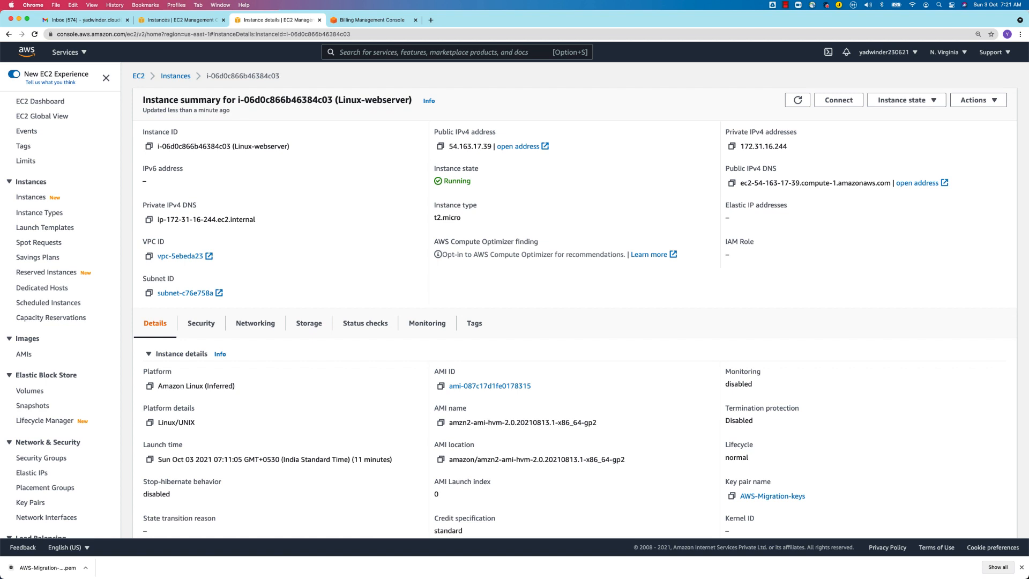
left_click(28, 198)
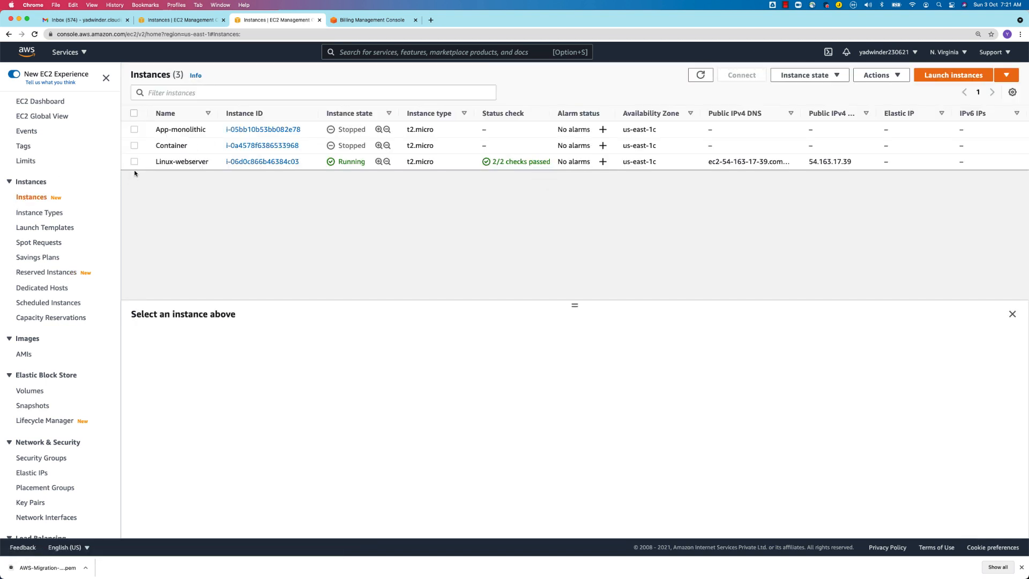
left_click(134, 162)
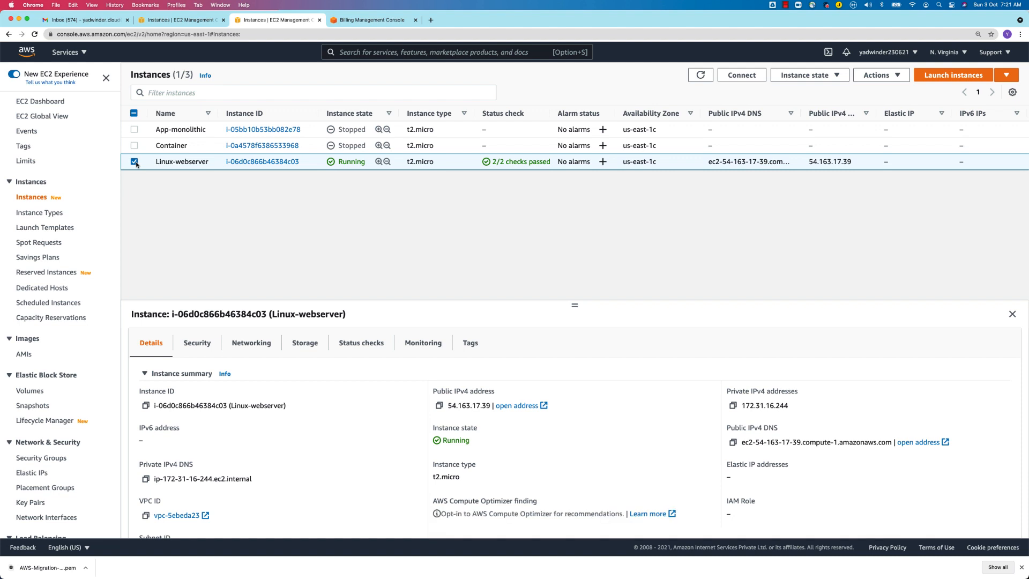
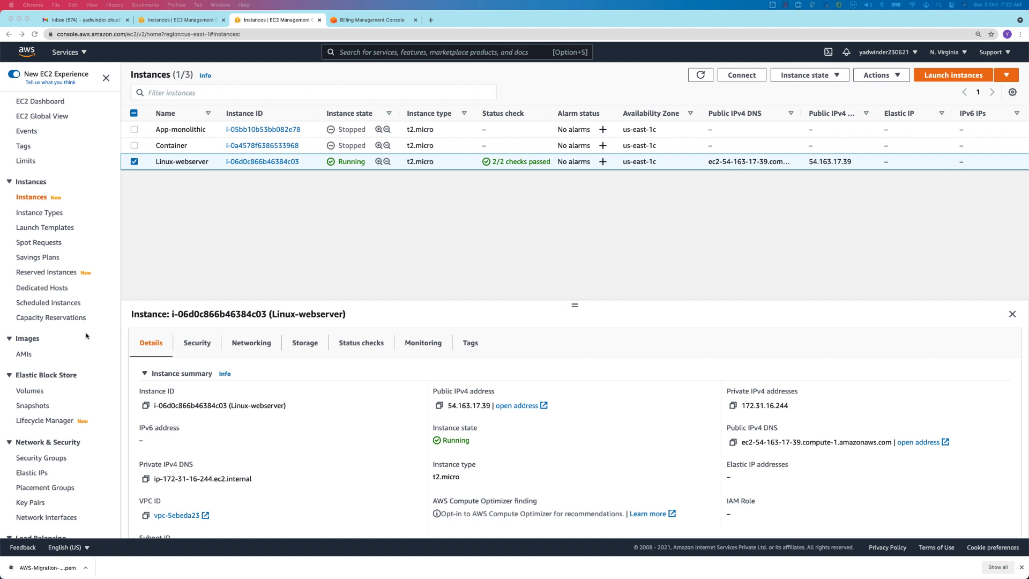
Step: Open the list of AMIs owned by the account
left_click(384, 223)
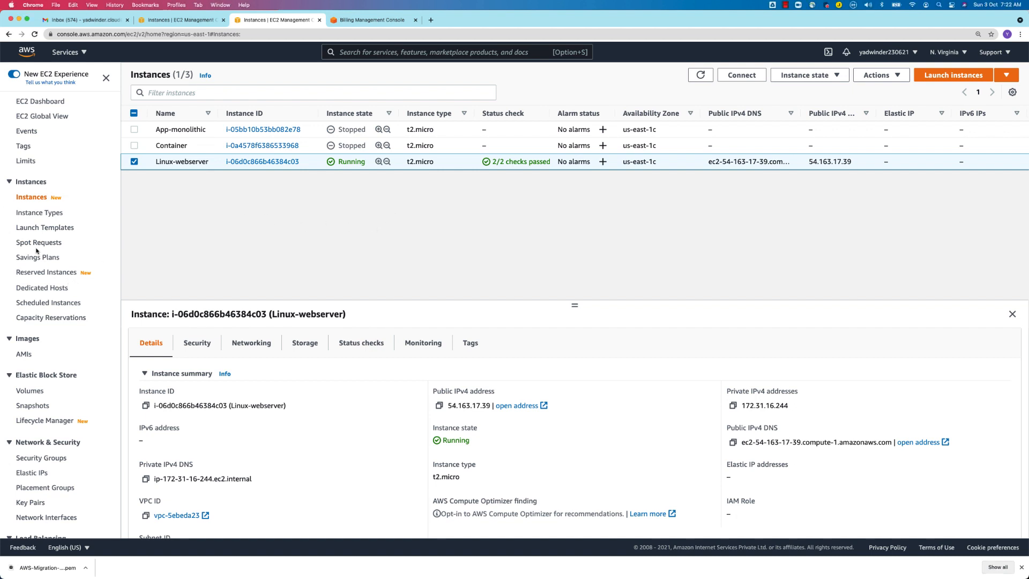
scroll(37, 249, "down", 5)
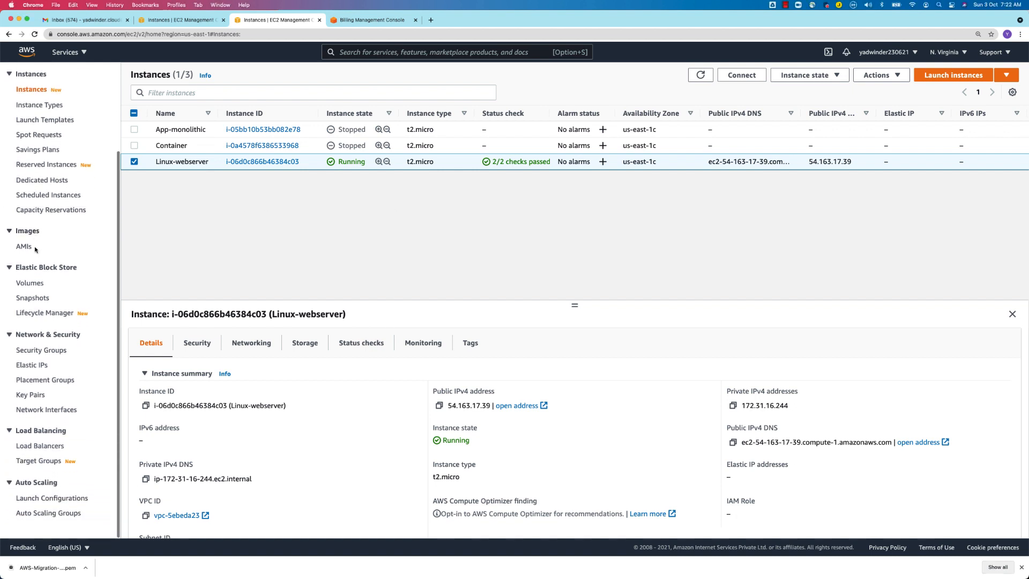
left_click(18, 246)
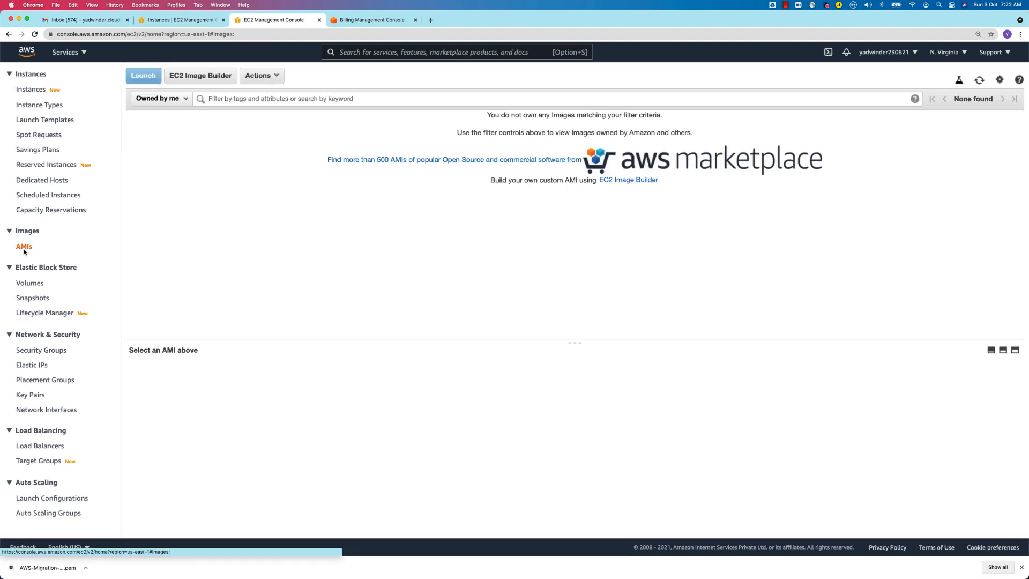
Step: Return to the EC2 instances list and switch to the server's root shell in iTerm
left_click(33, 90)
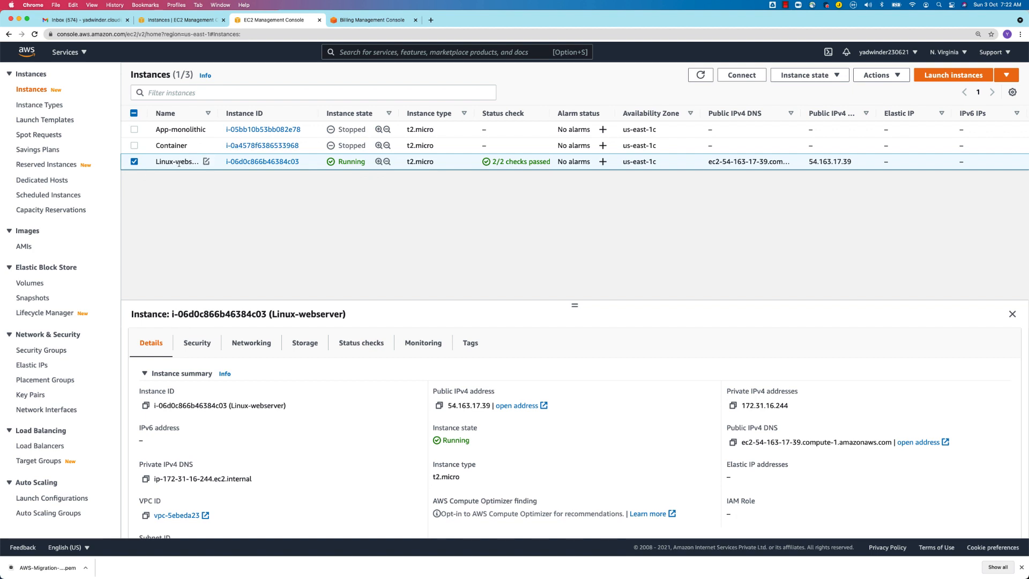
key("super+Tab")
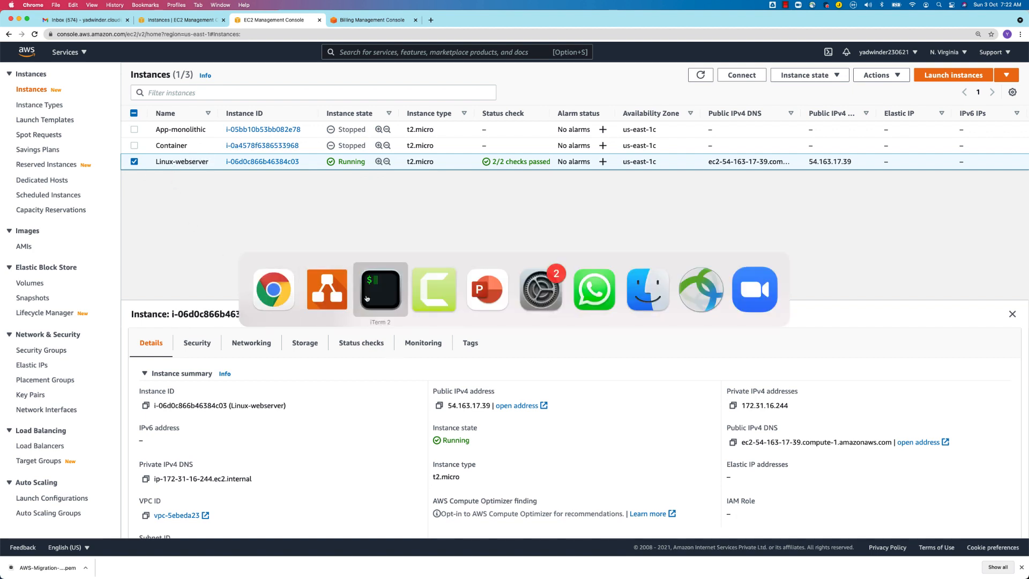
left_click(366, 298)
key("Return")
key("Return")
key("Return")
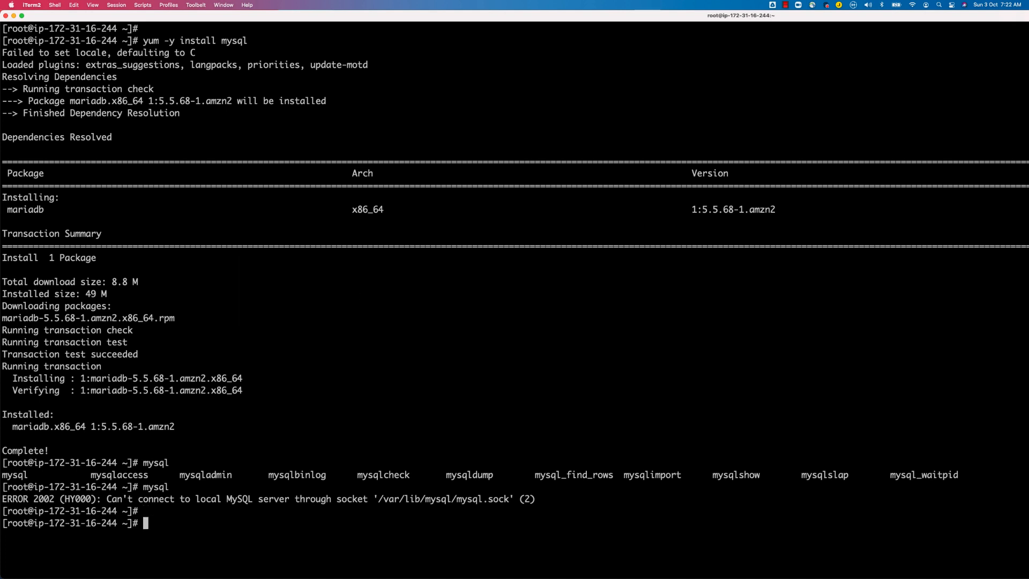
Step: Open a new file /var/www/html/index.html in the vi editor
type("vi")
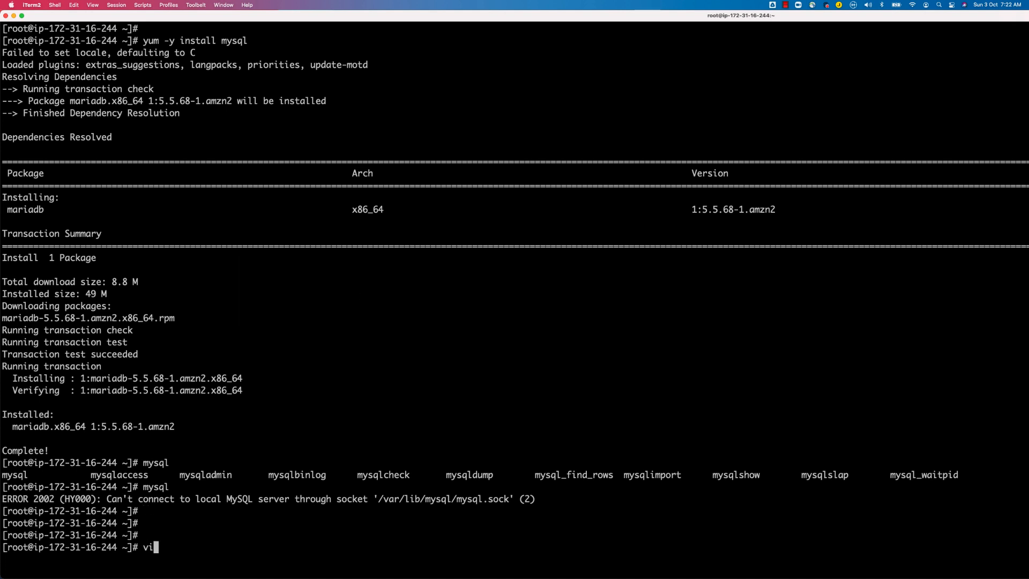
key("BackSpace")
key("BackSpace")
key("BackSpace")
type("vi /var/www/html/in")
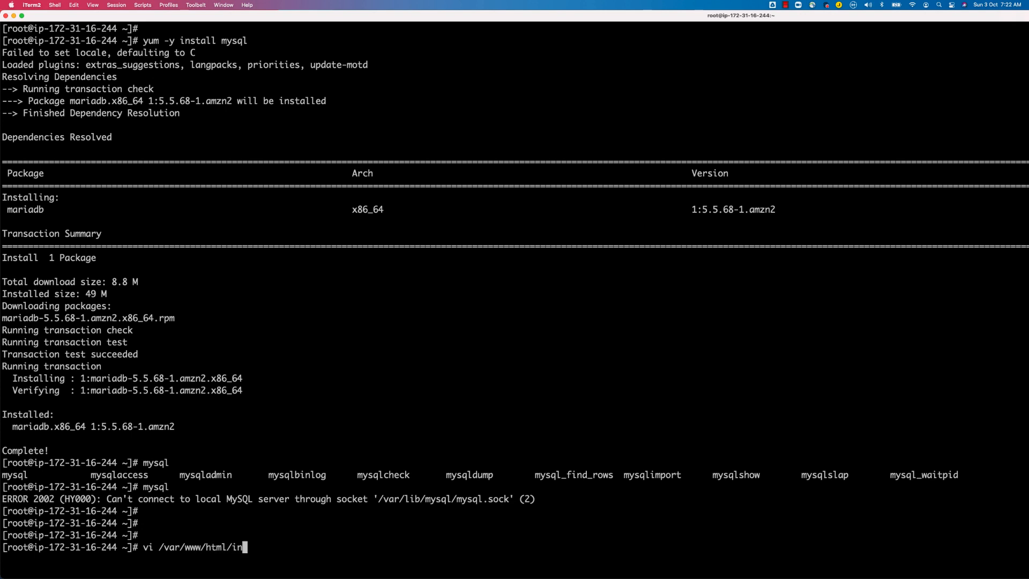
type("dex.html")
key("Return")
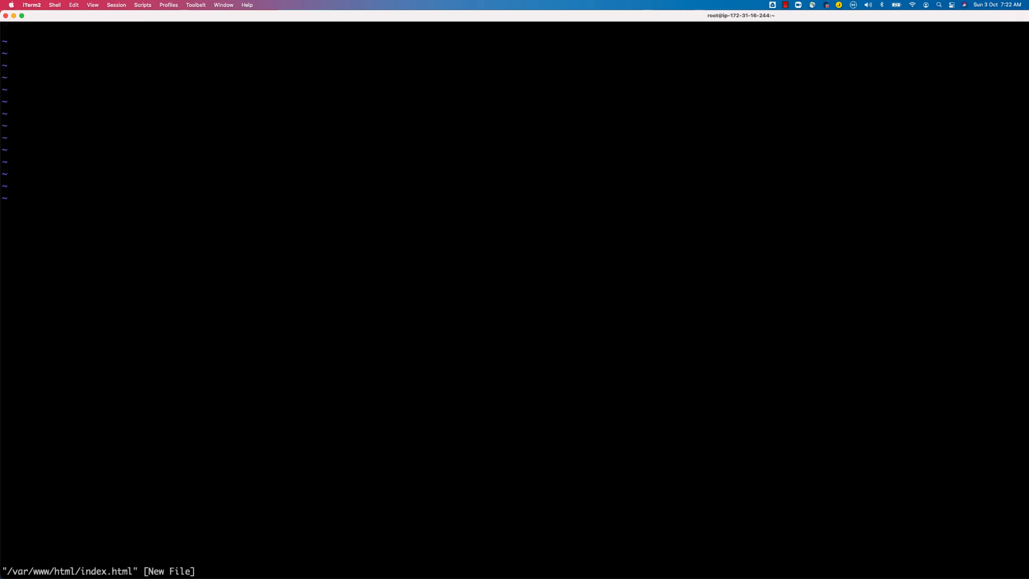
Step: Write the opening <HTML> tag and the line "<title> AWS Migration </title>" in index.html
key("i")
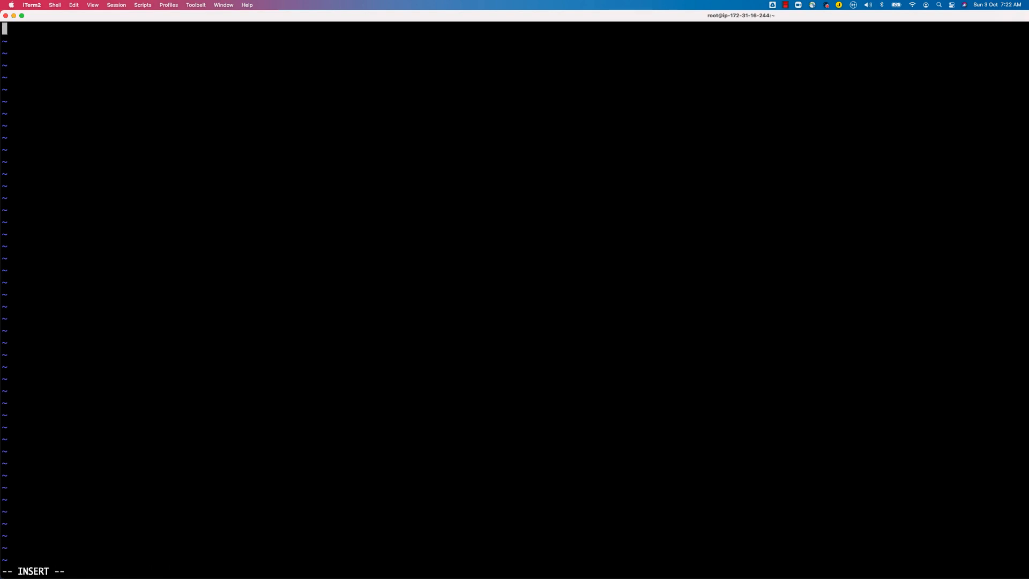
type("<HTML>")
key("Return")
type("<Title")
key("BackSpace")
key("BackSpace")
key("BackSpace")
key("BackSpace")
key("BackSpace")
type("title> AWS M")
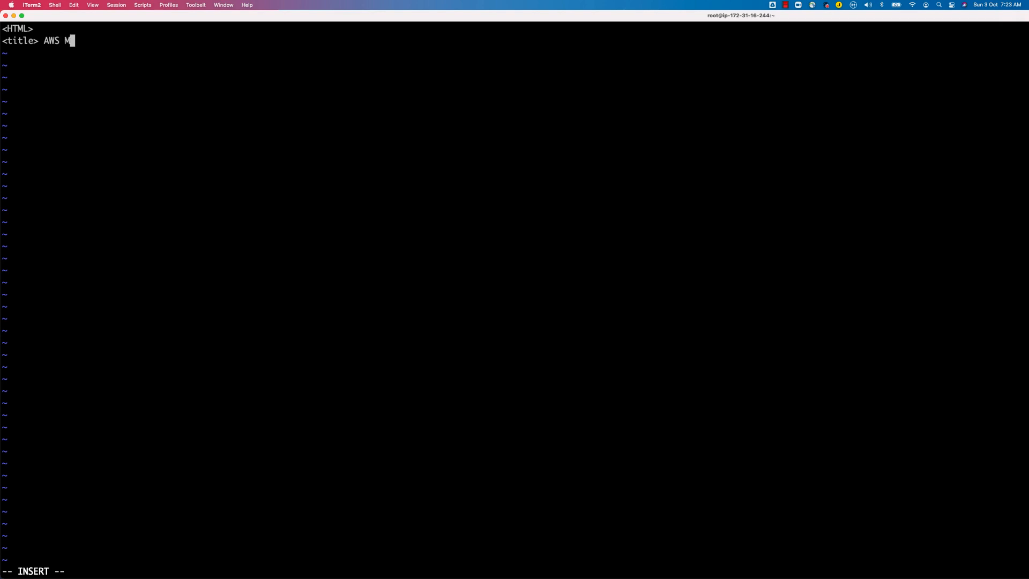
type("igration </title>")
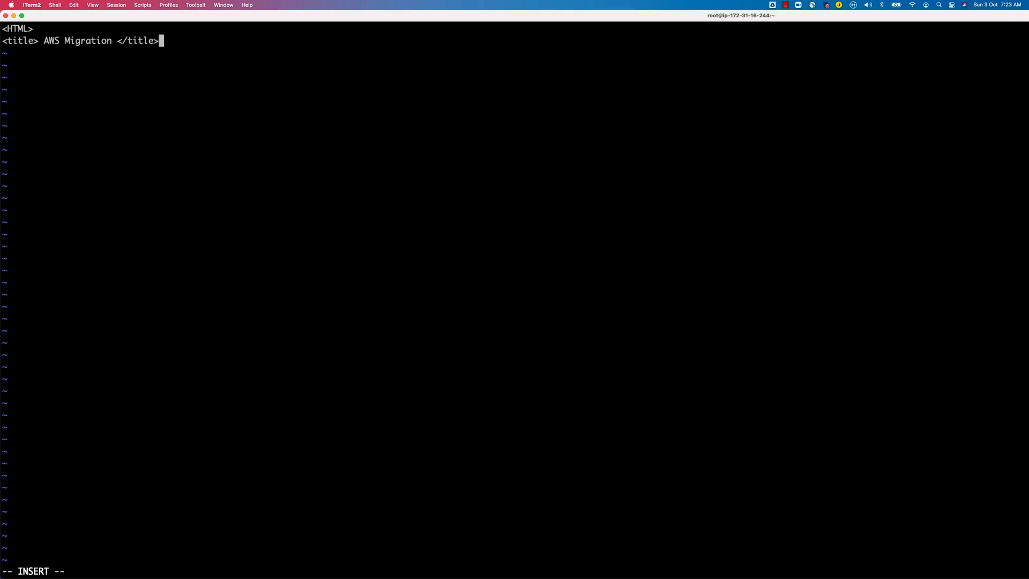
Step: Add the line "<H1> Its new class started on 2nd OCT 2021 for AWS cloud migration course </H1>" and close the page with </HTML>
key("Return")
type("<H1> Its new class started on ")
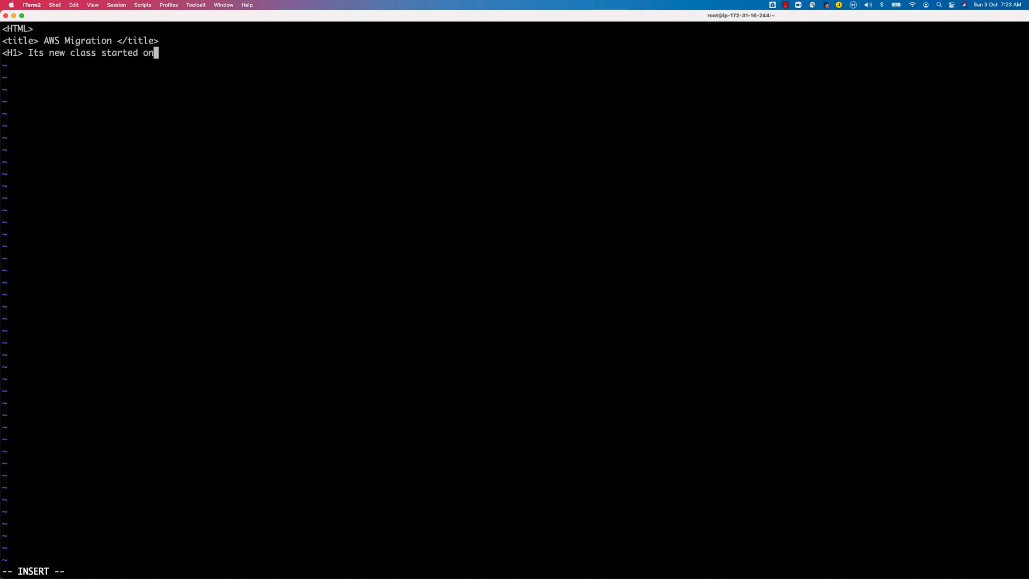
type("2nd OCT 2021 for A")
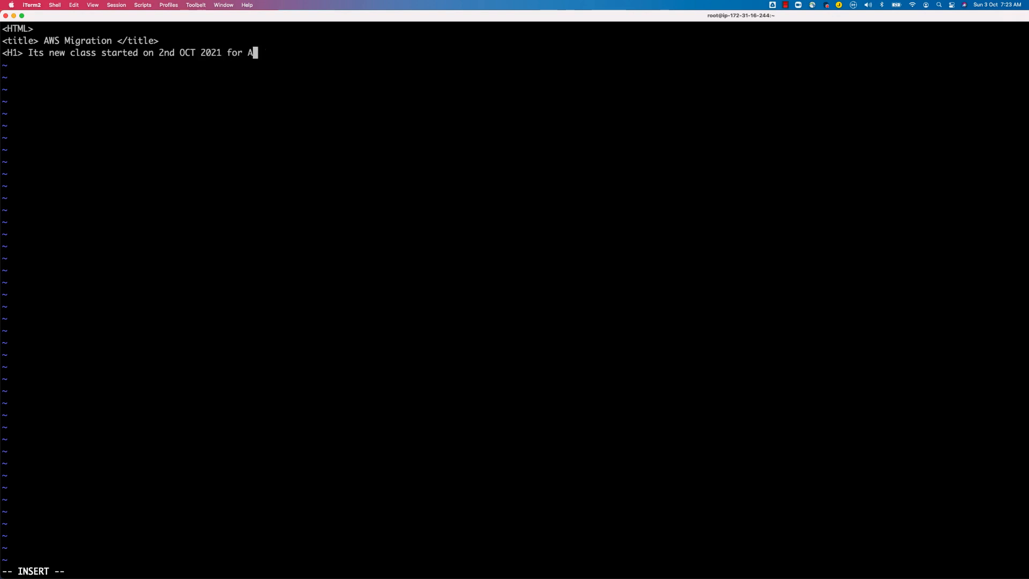
type("WS cloud migration")
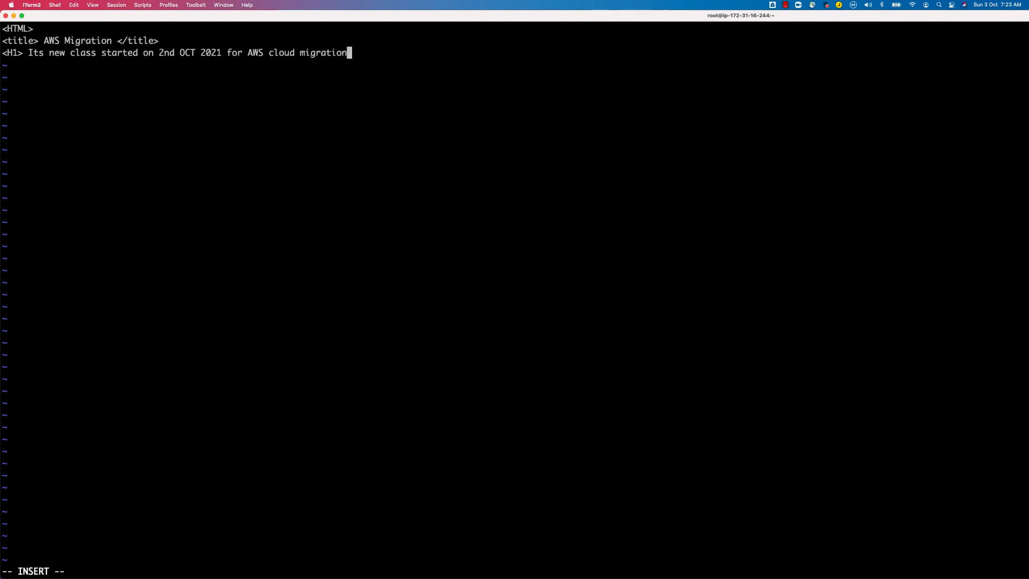
type(" course </H1>")
key("Return")
type("</HTML>")
Step: Save index.html and quit vi with :wq
key("Escape")
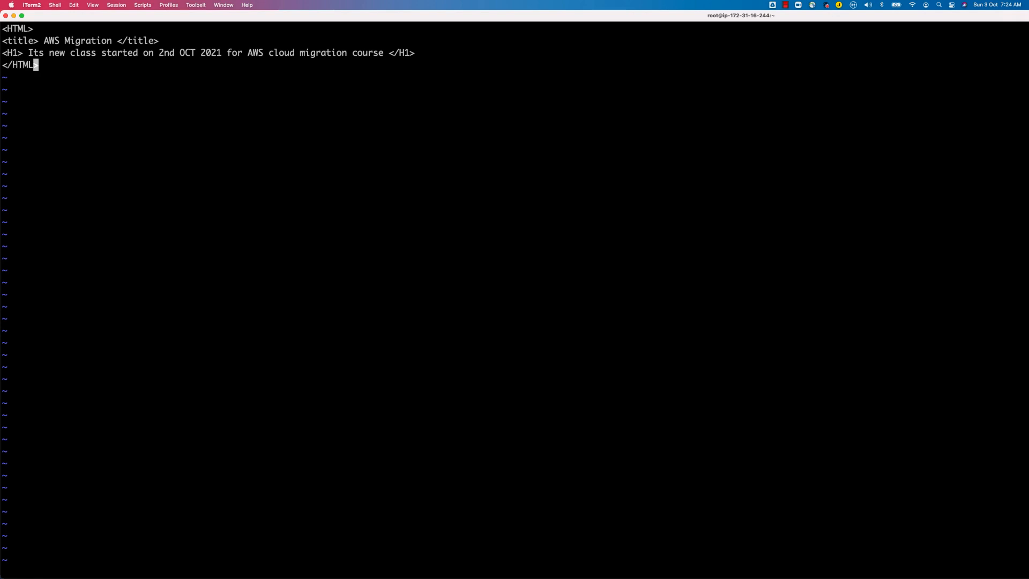
type(":wq")
key("Return")
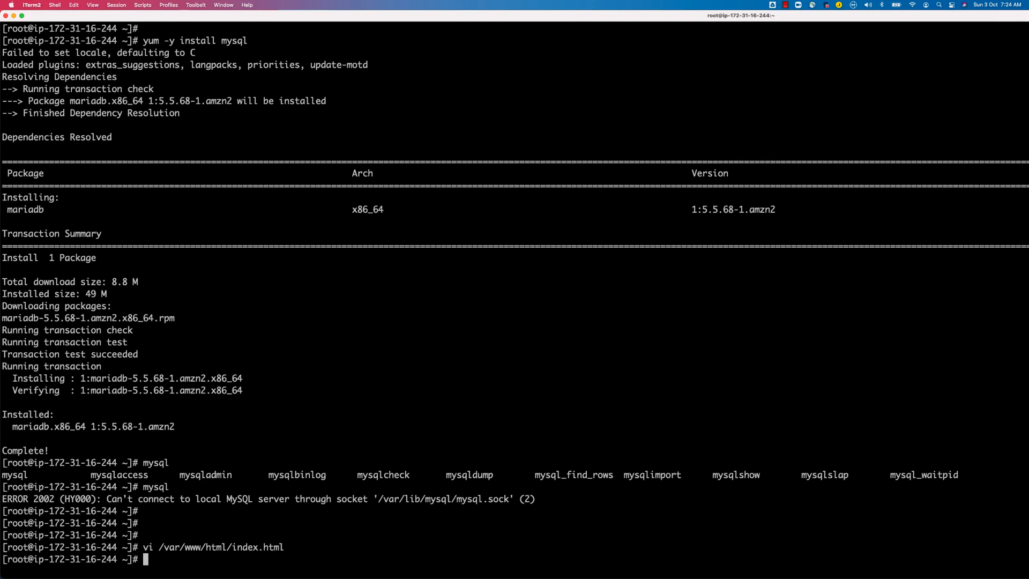
type("systemcl")
key("ctrl+c")
key("Return")
key("Return")
key("Return")
key("Return")
key("Return")
key("Return")
key("Return")
key("Return")
key("Return")
key("Return")
key("Return")
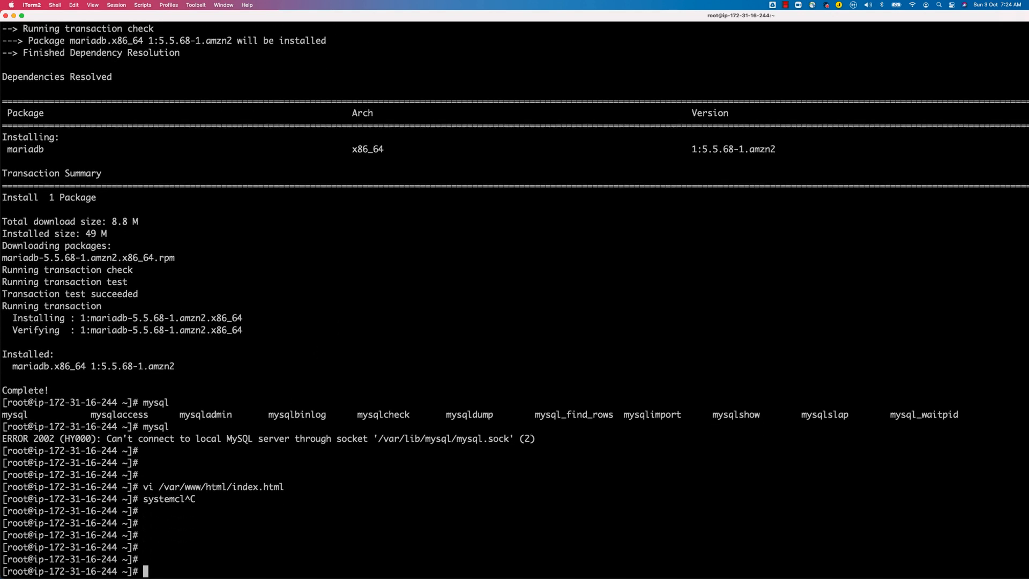
key("Return")
key("Return")
key("Return")
key("Return")
key("Return")
Step: Clear the terminal screen with the clear command
type("clear")
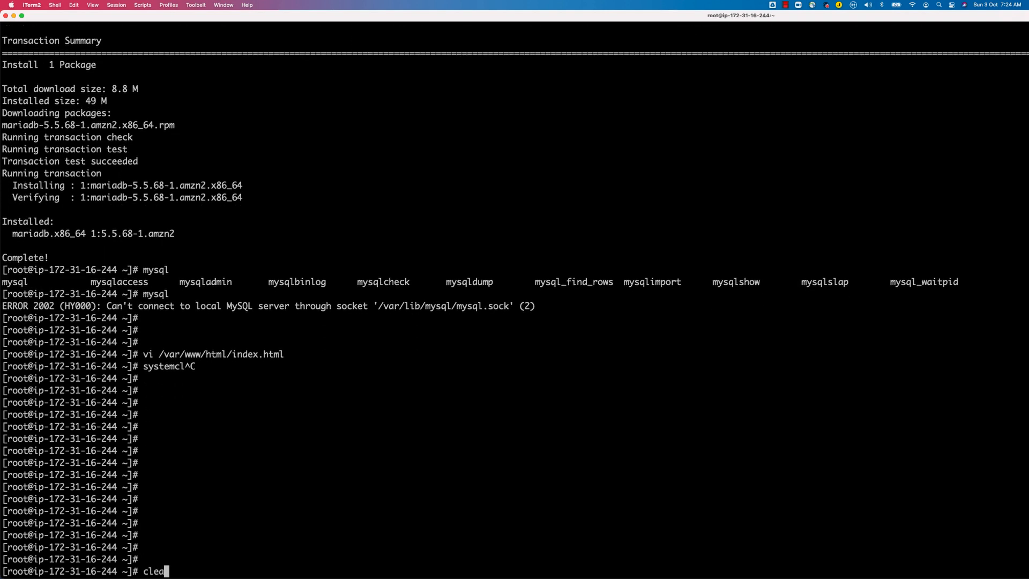
key("Return")
key("Return")
key("Return")
key("Return")
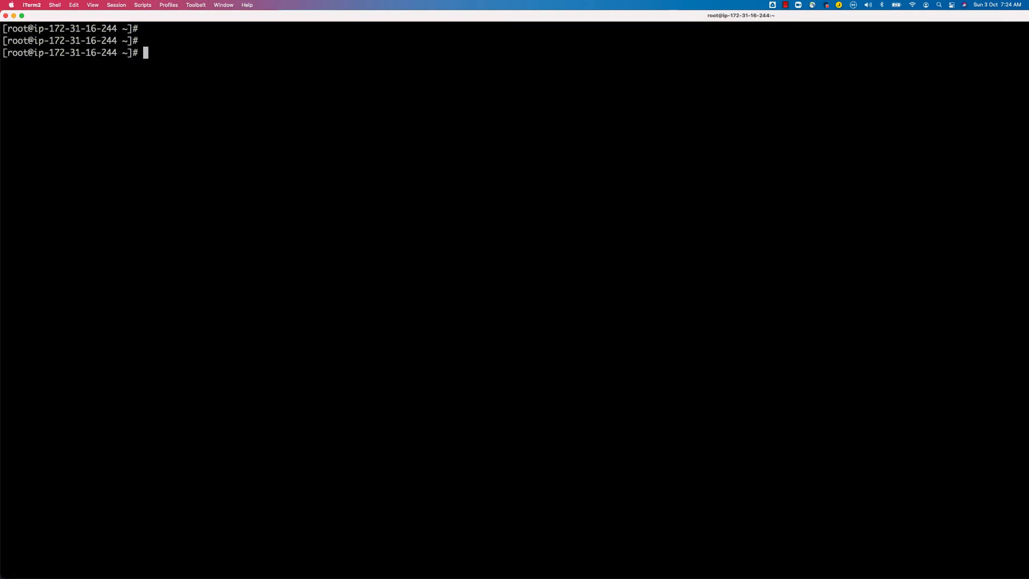
Step: Start the Apache web server with "systemctl start httpd"
type("systemctl start ht")
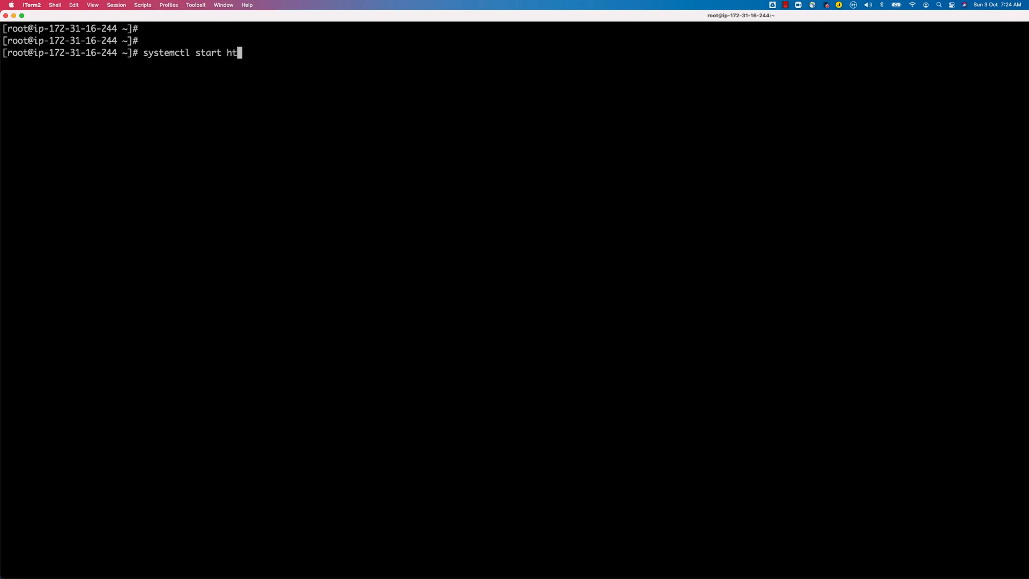
type("tpd")
key("Return")
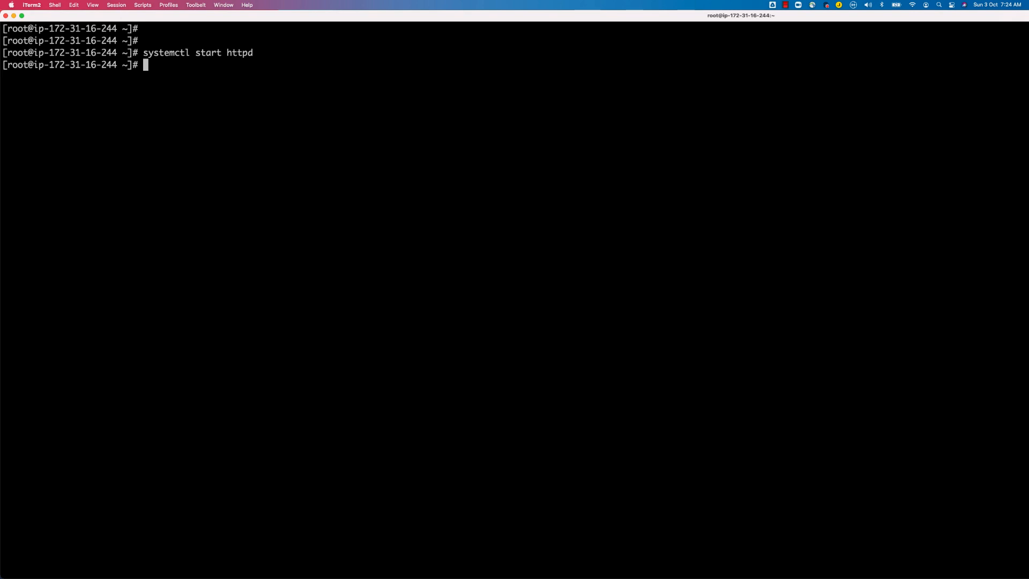
Step: Check the Apache service with "systemctl status httpd" and highlight its active state
key("Up")
key("Left")
key("Left")
key("Left")
key("Left")
key("Left")
key("Left")
key("BackSpace")
key("BackSpace")
type("tus")
key("Return")
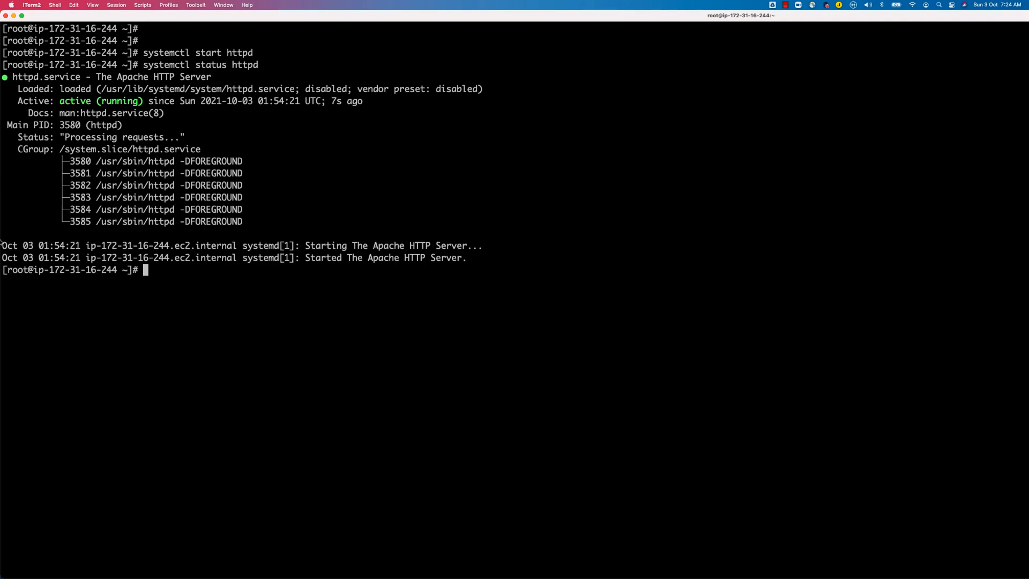
left_click_drag(115, 102, 150, 101)
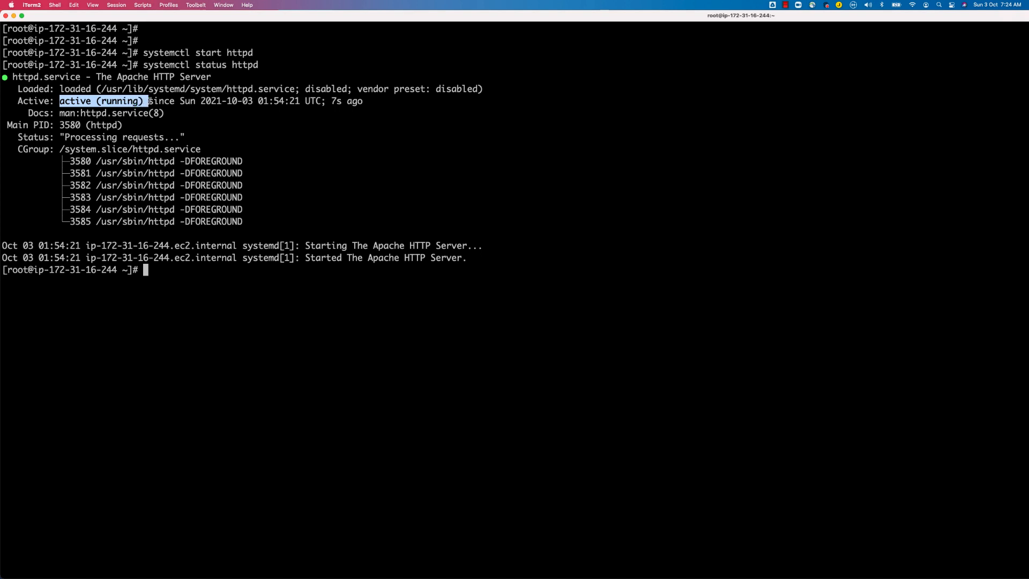
Step: Query Apache again with "service httpd status" and compare the service and systemctl command forms
key("Up")
key("ctrl+u")
type("serv")
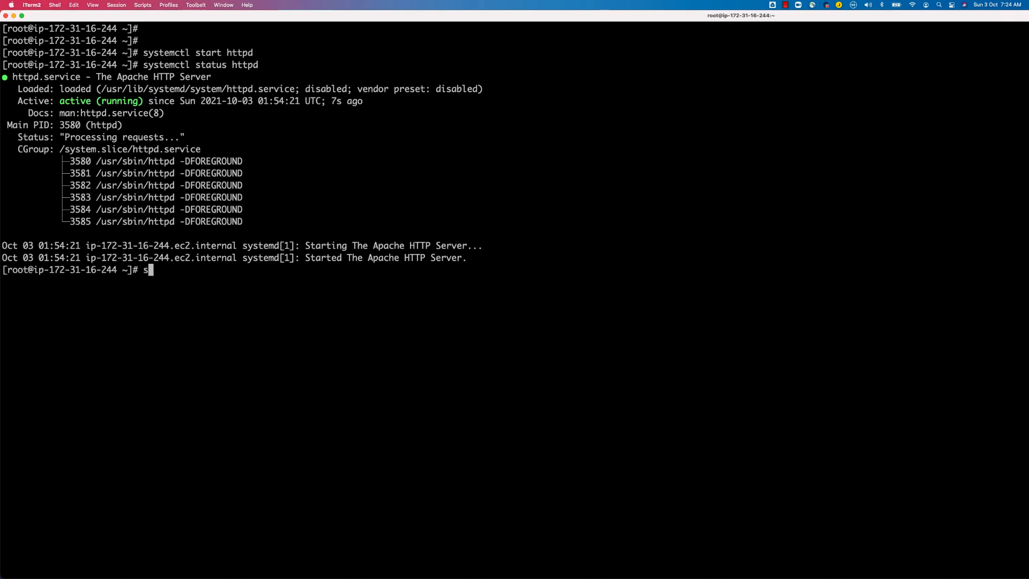
type("ice httpd status")
key("Return")
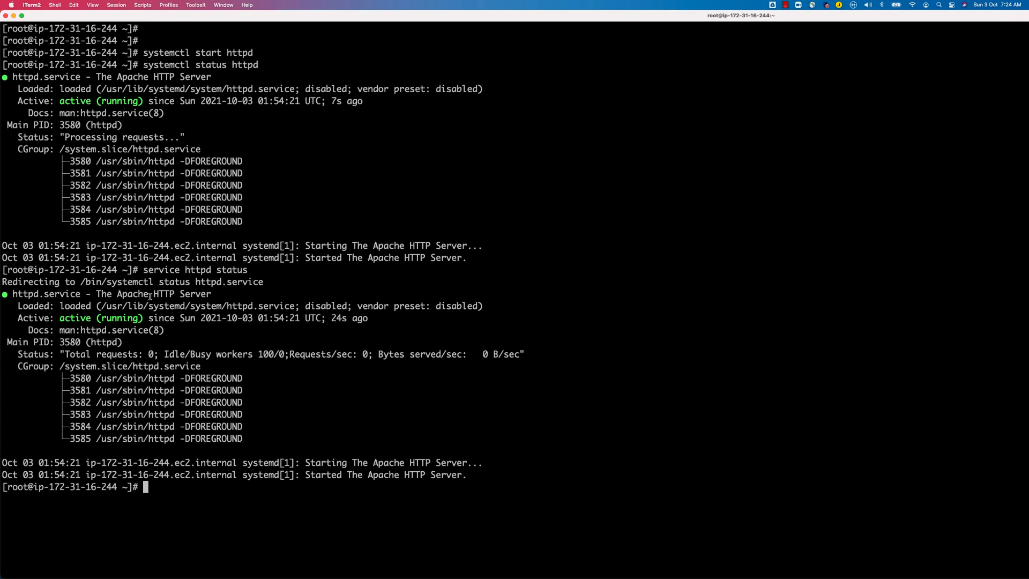
left_click_drag(143, 270, 177, 270)
left_click_drag(144, 65, 192, 65)
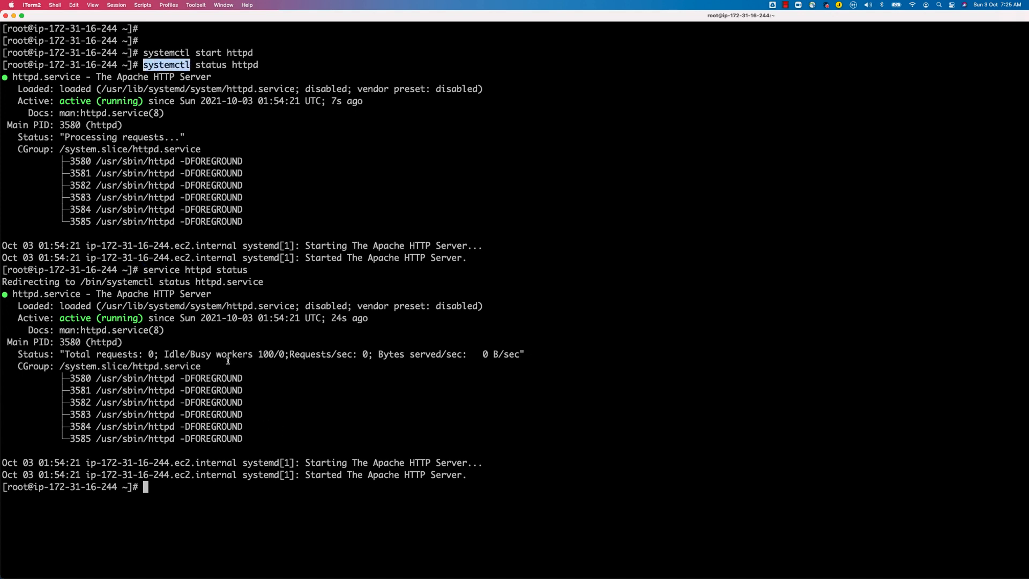
left_click(185, 418)
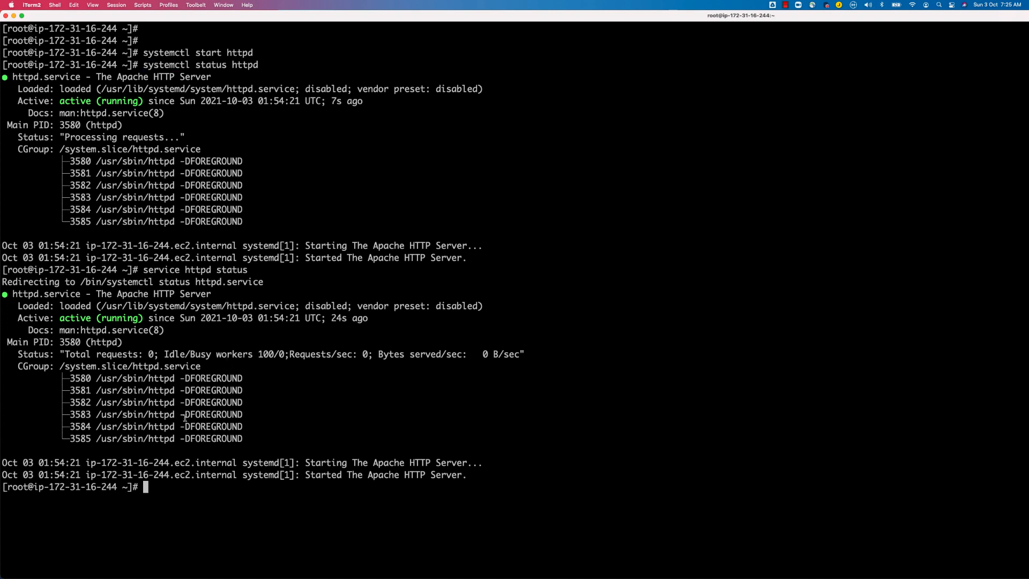
Step: Switch to Chrome, copy Linux-webserver's public IPv4 address and open it in a new tab to inspect the page heading
key("super+Tab")
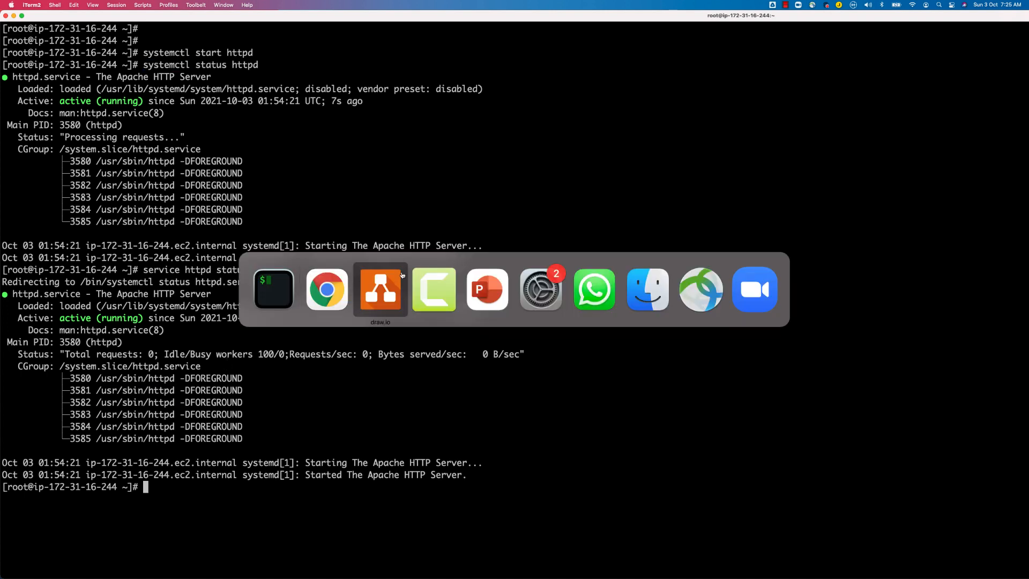
left_click(328, 295)
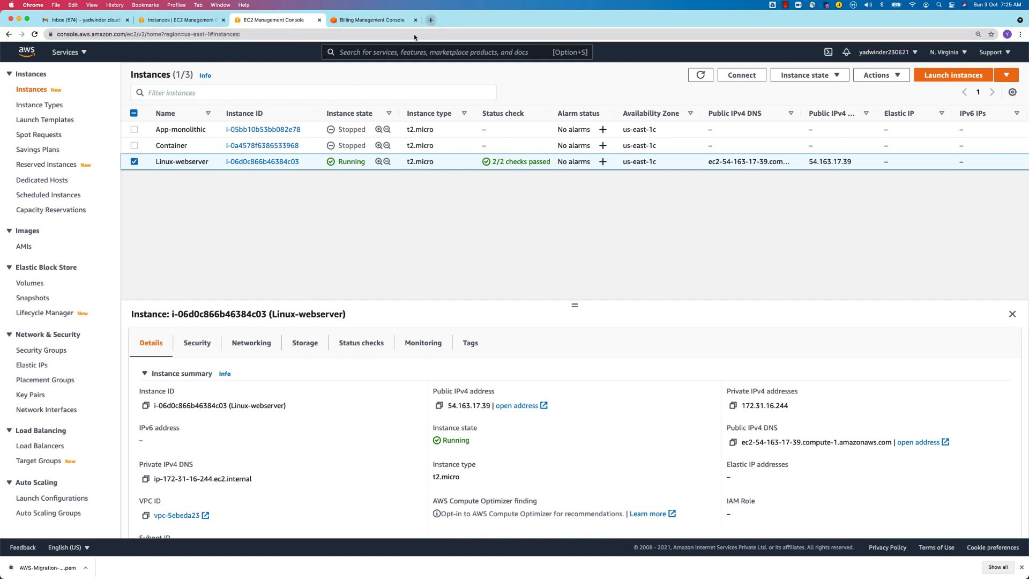
left_click(439, 406)
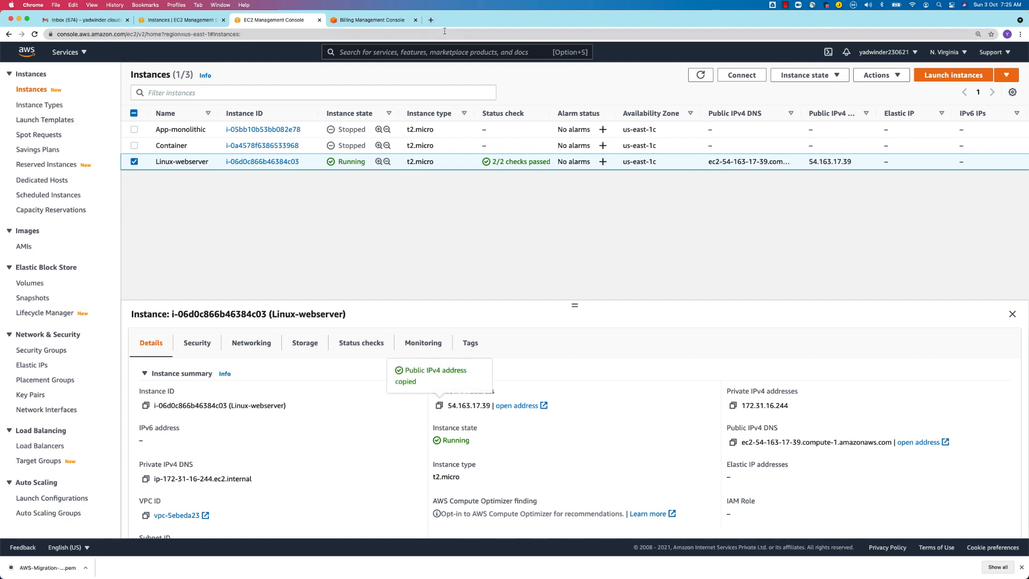
left_click(431, 19)
key("super+v")
key("Return")
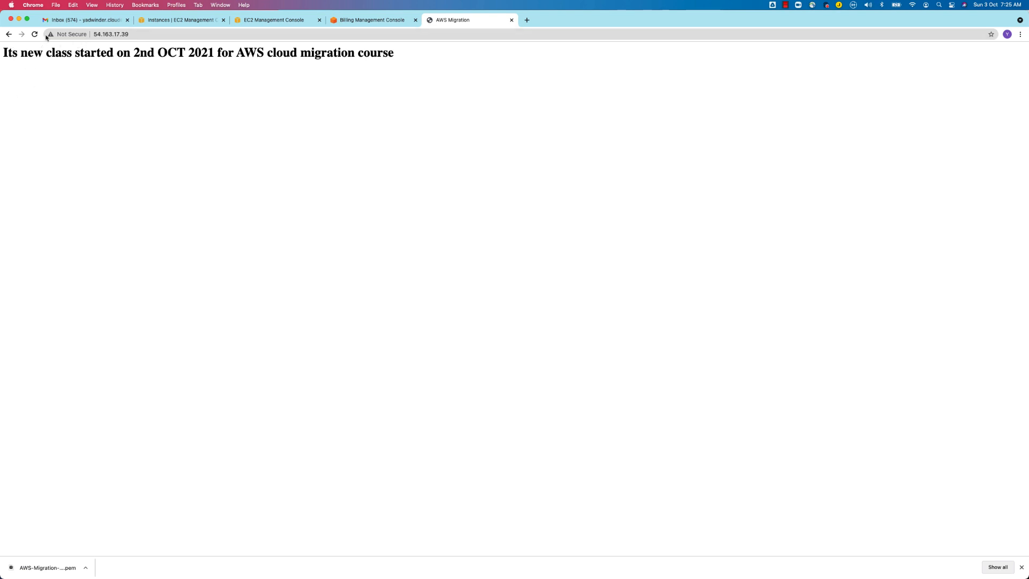
left_click_drag(395, 52, 1, 51)
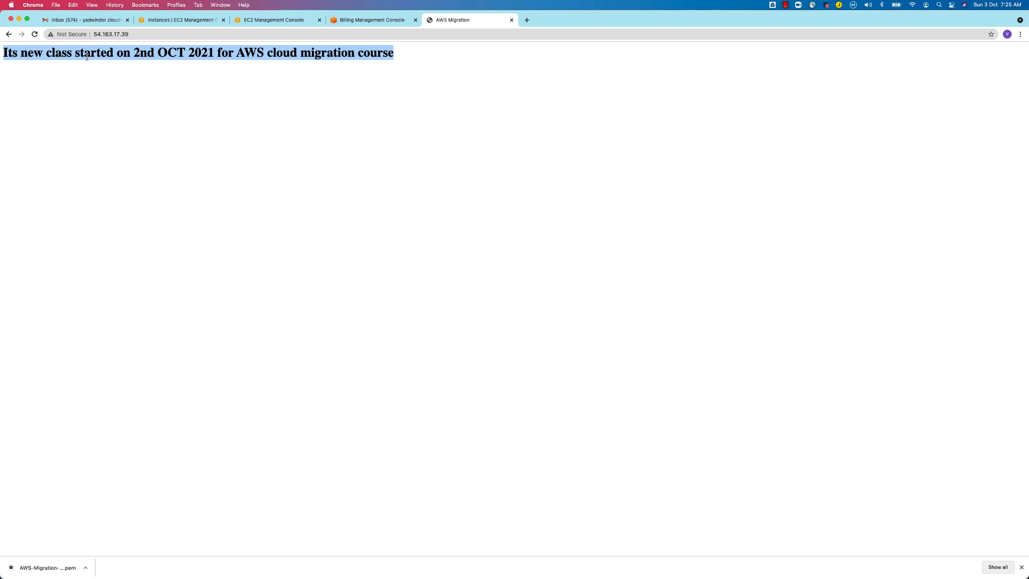
left_click(384, 114)
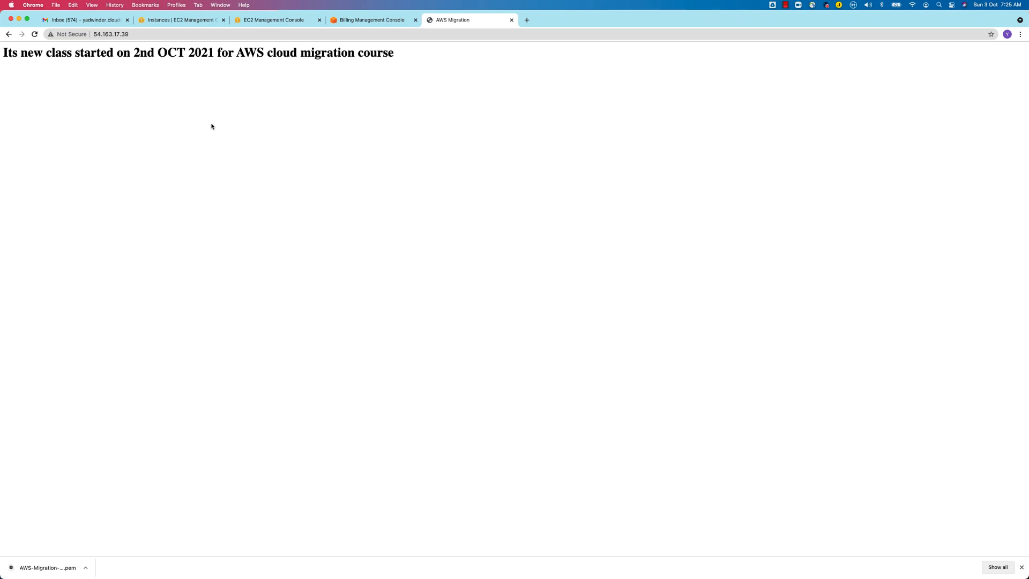
key("super+Tab")
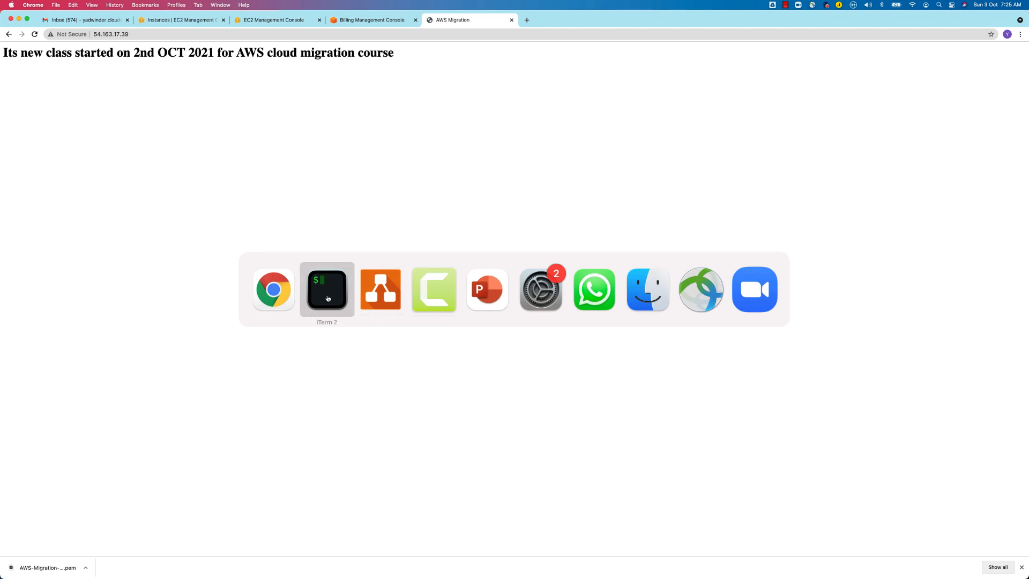
left_click(327, 299)
key("super+Tab")
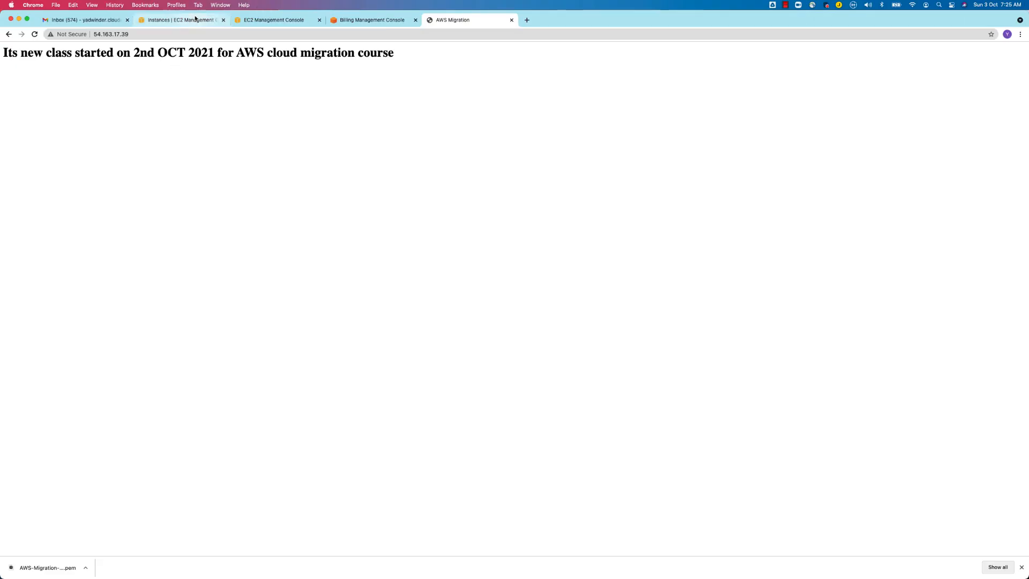
Step: Return to the first EC2 console tab and open the Elastic IP addresses list
left_click(161, 21)
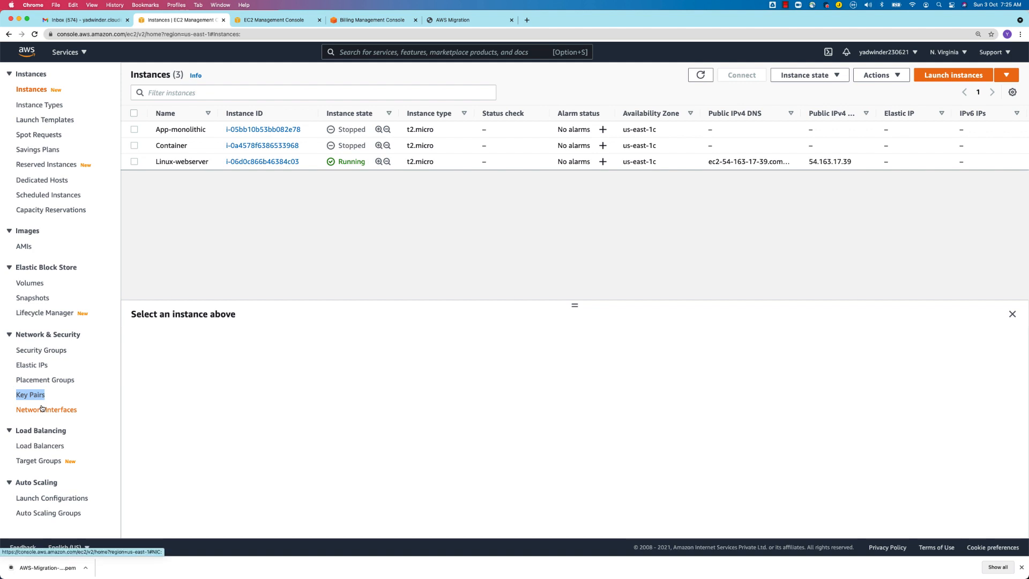
left_click(47, 353)
left_click(36, 368)
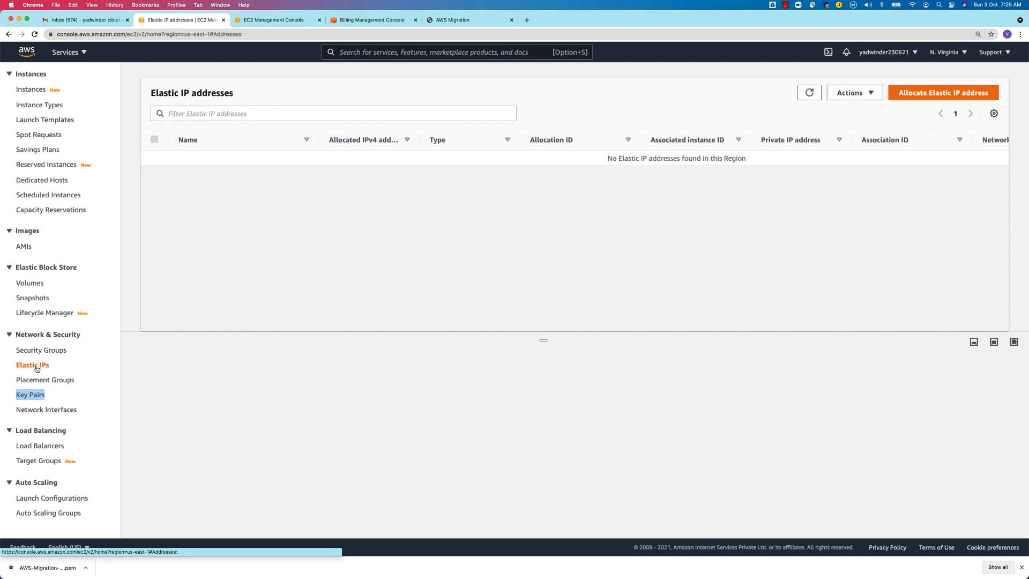
Step: Open the Instances list in the first EC2 console tab and compare it with the second EC2 tab
double_click(79, 388)
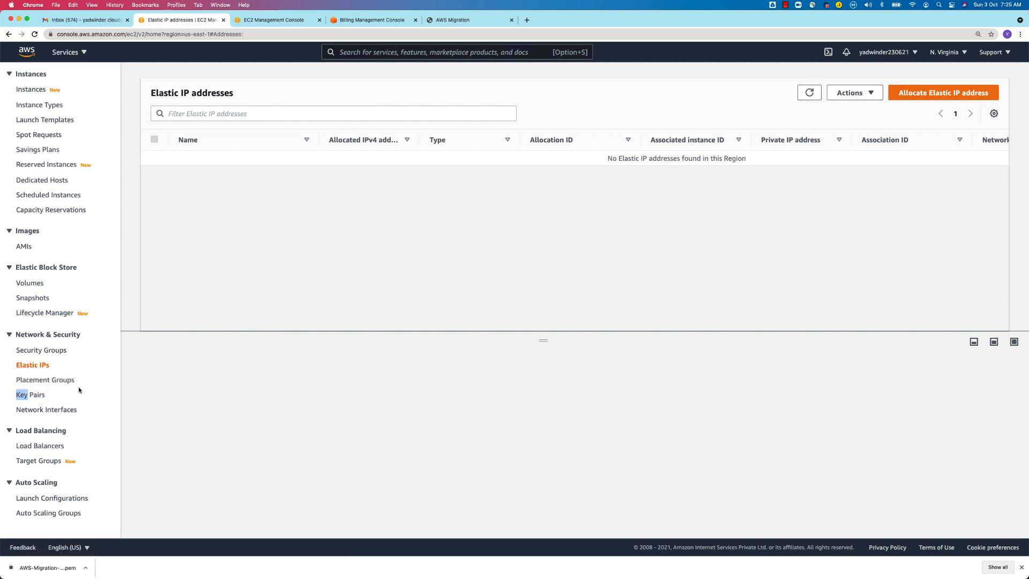
scroll(78, 386, "up", 1)
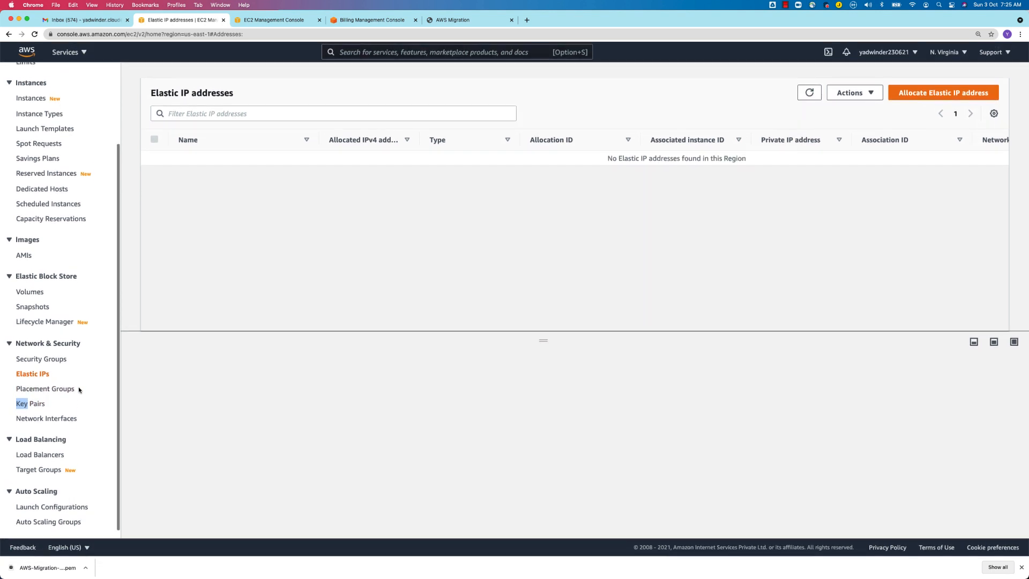
scroll(78, 386, "up", 4)
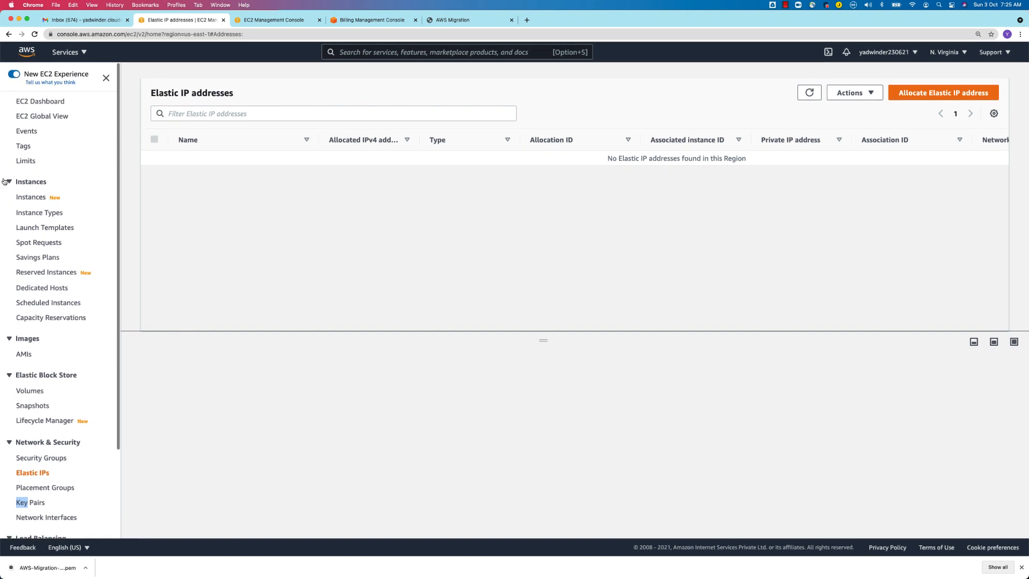
left_click(29, 198)
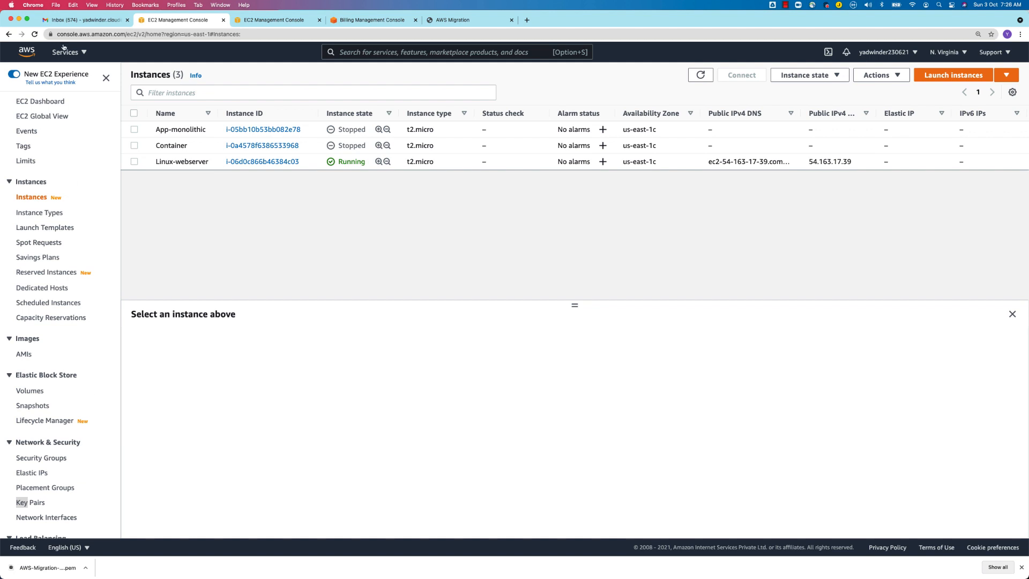
left_click(280, 20)
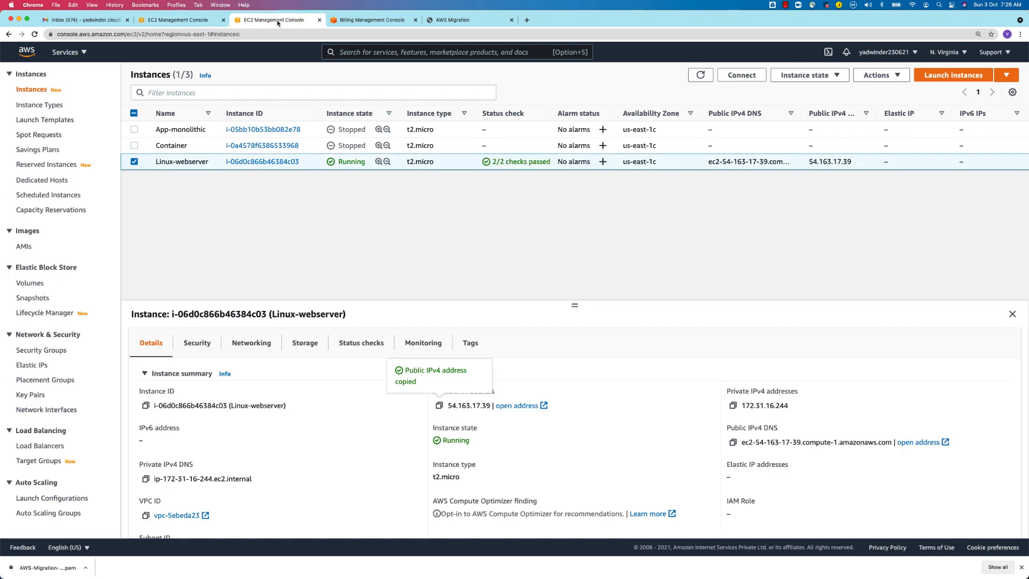
left_click(178, 20)
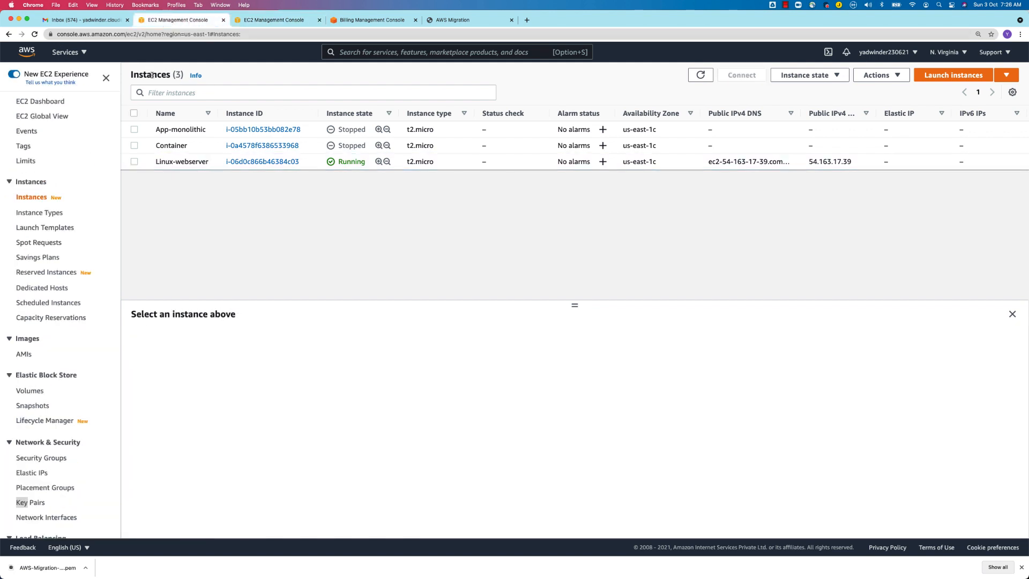
Step: Open the IAM, RDS and S3 consoles from the recently visited services, each in a new browser tab
left_click(65, 52)
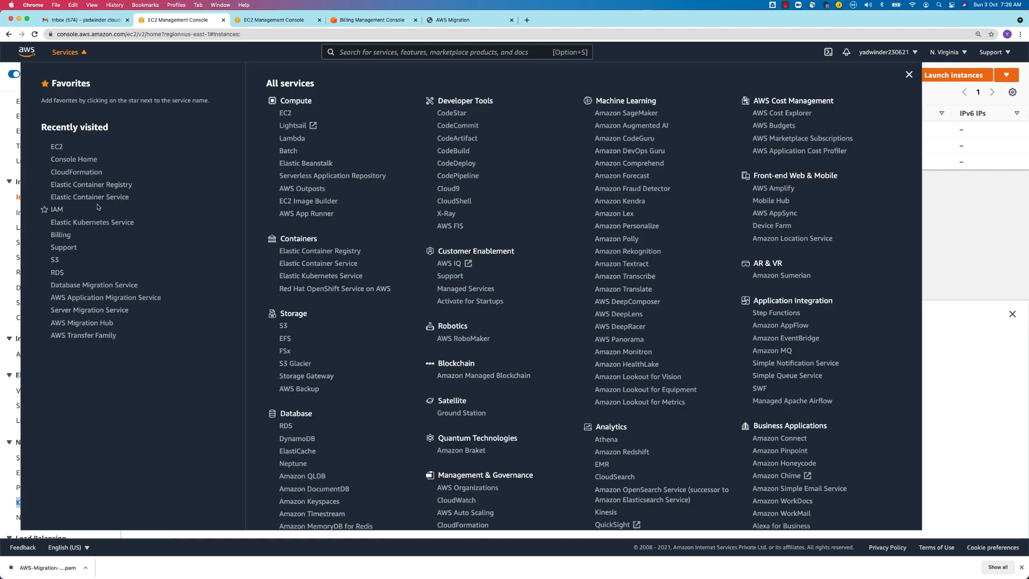
right_click(54, 210)
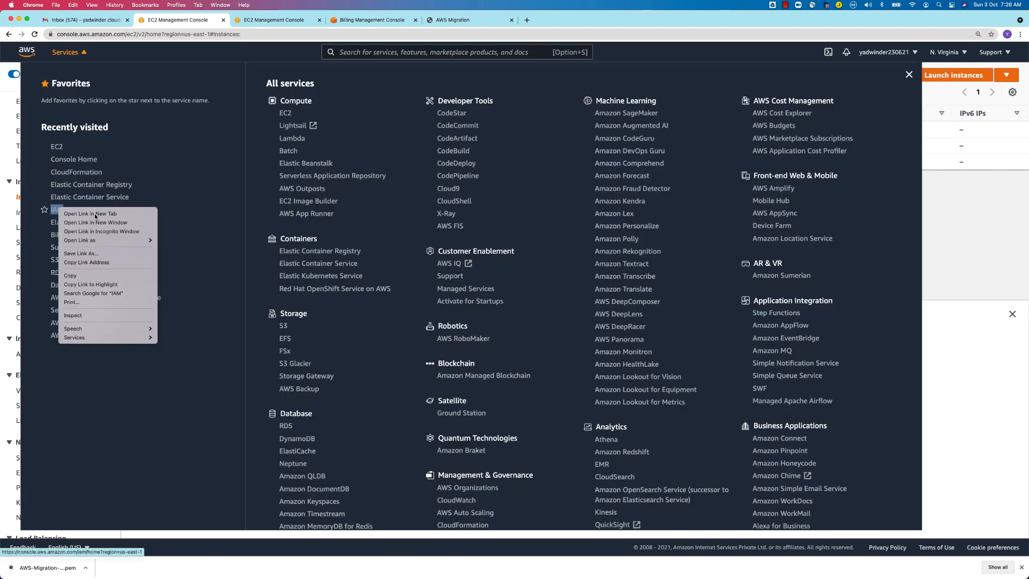
left_click(94, 214)
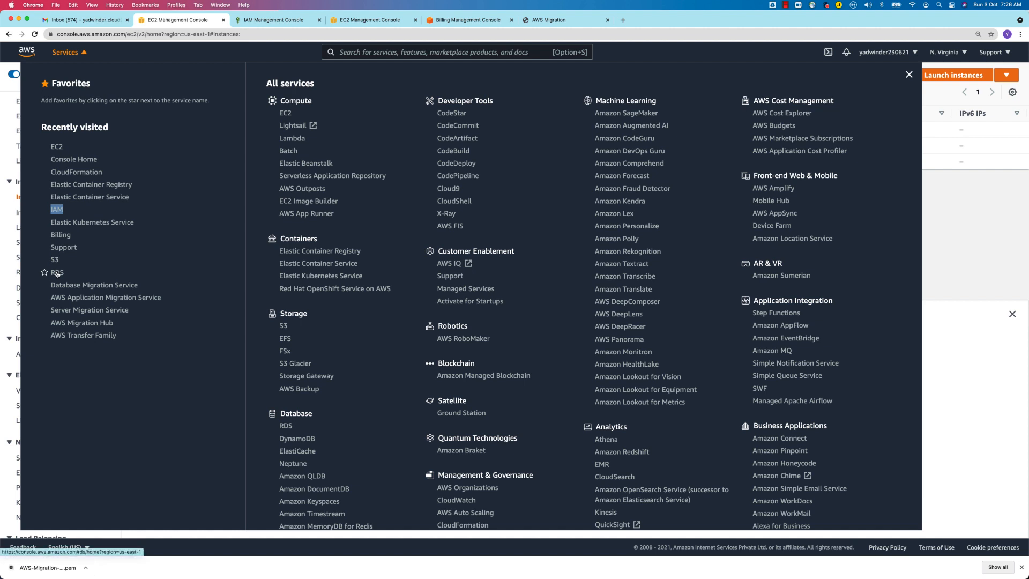
right_click(57, 273)
left_click(78, 276)
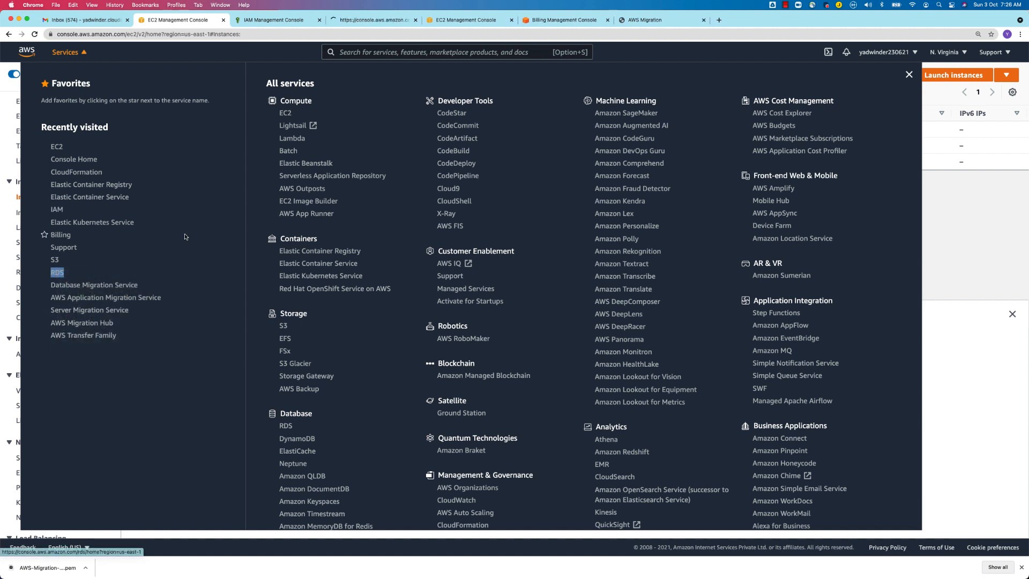
left_click(185, 237)
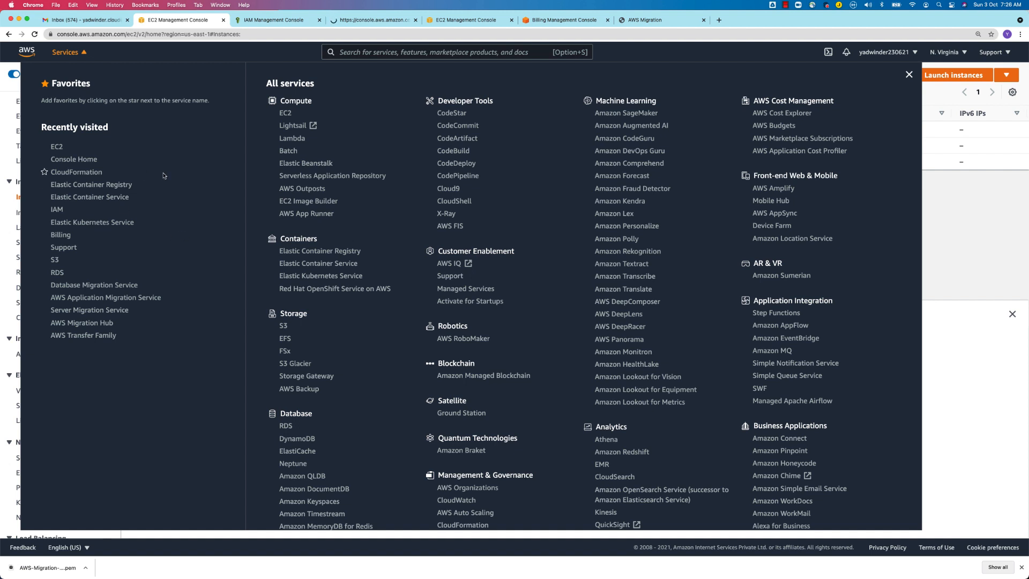
right_click(56, 260)
left_click(85, 264)
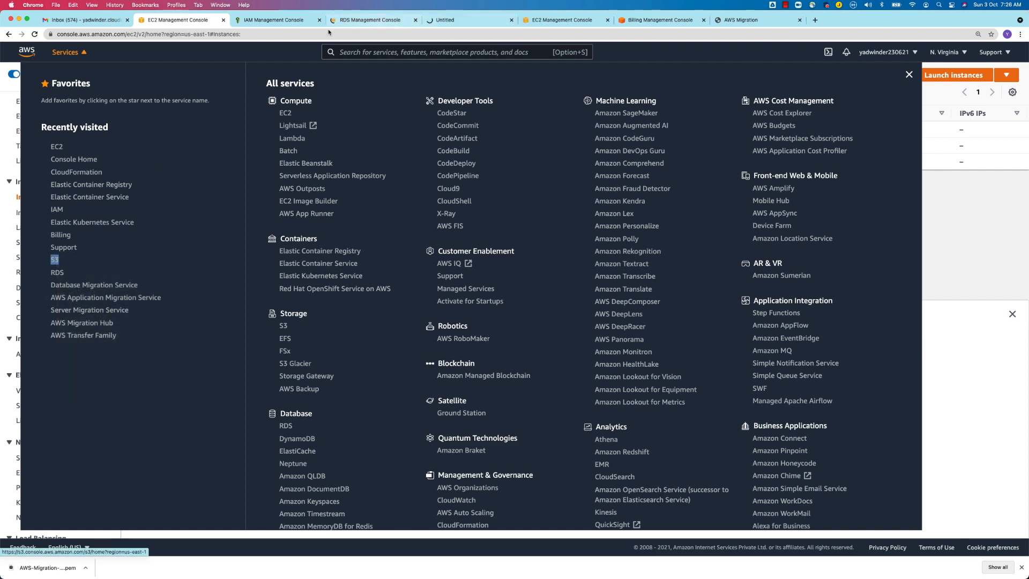
Step: Switch to the IAM console and view its user groups and users lists
left_click(273, 20)
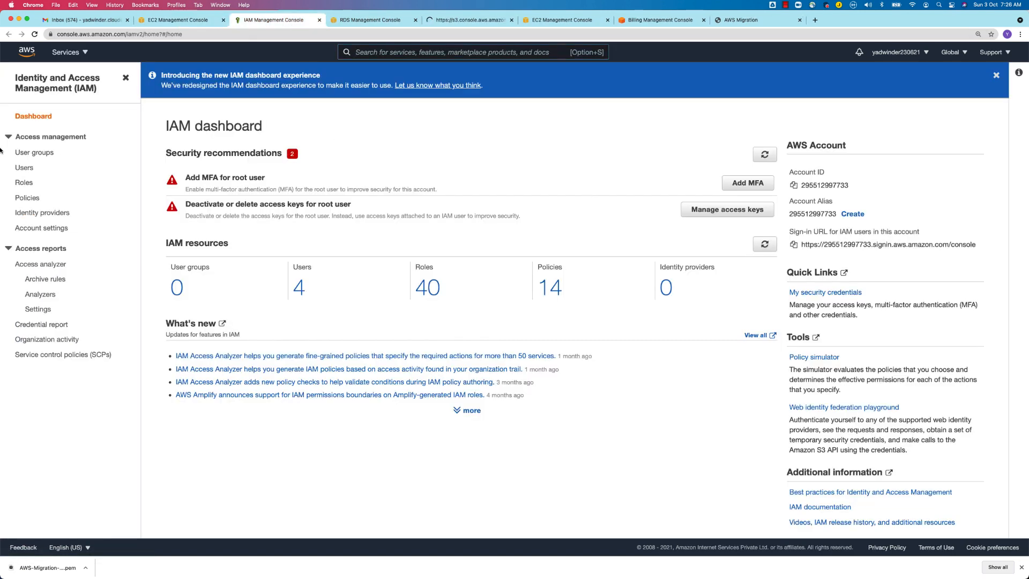
left_click(31, 154)
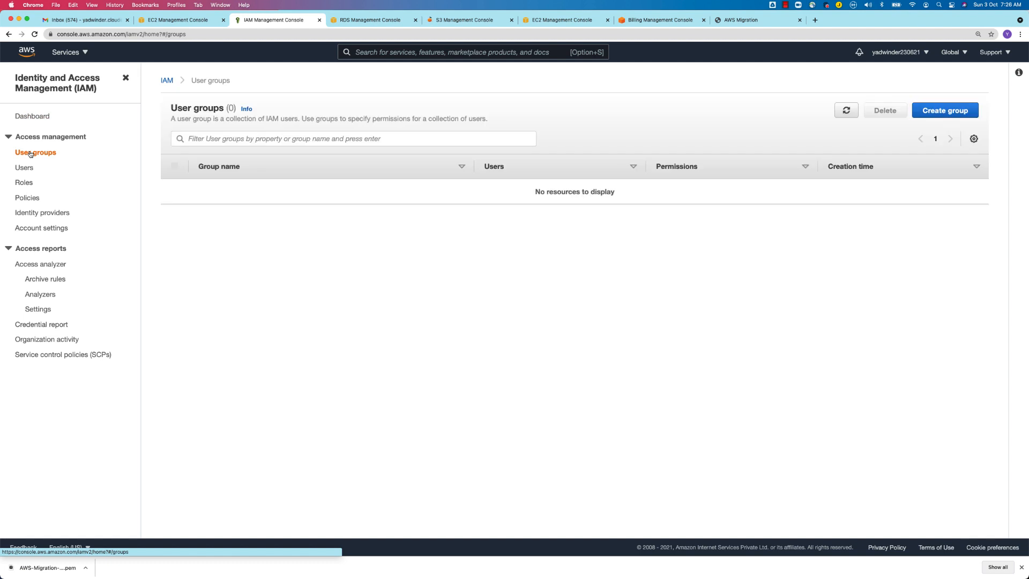
left_click(24, 167)
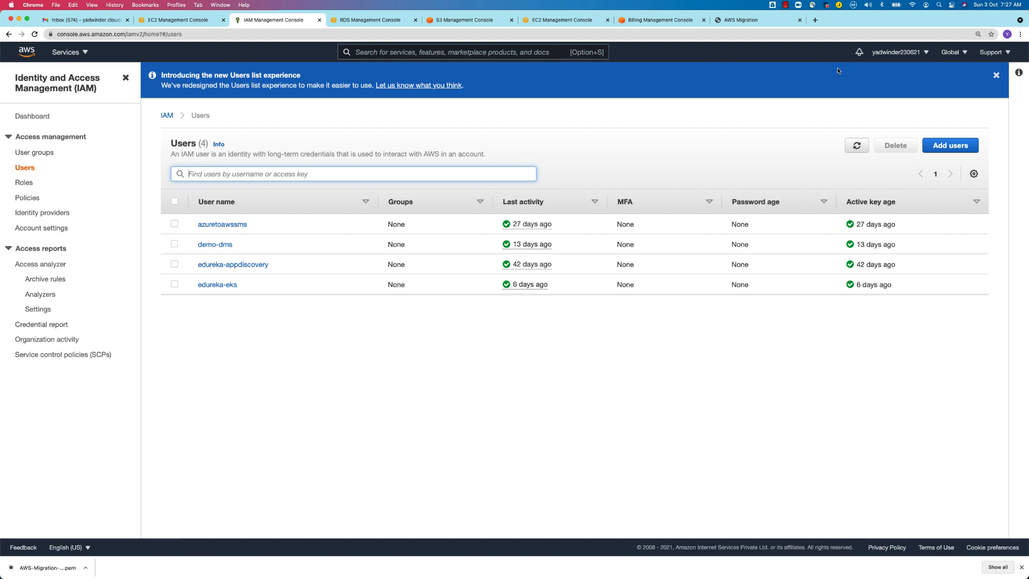
Step: Start adding IAM users and enter four users' first names as separate user names
left_click(954, 146)
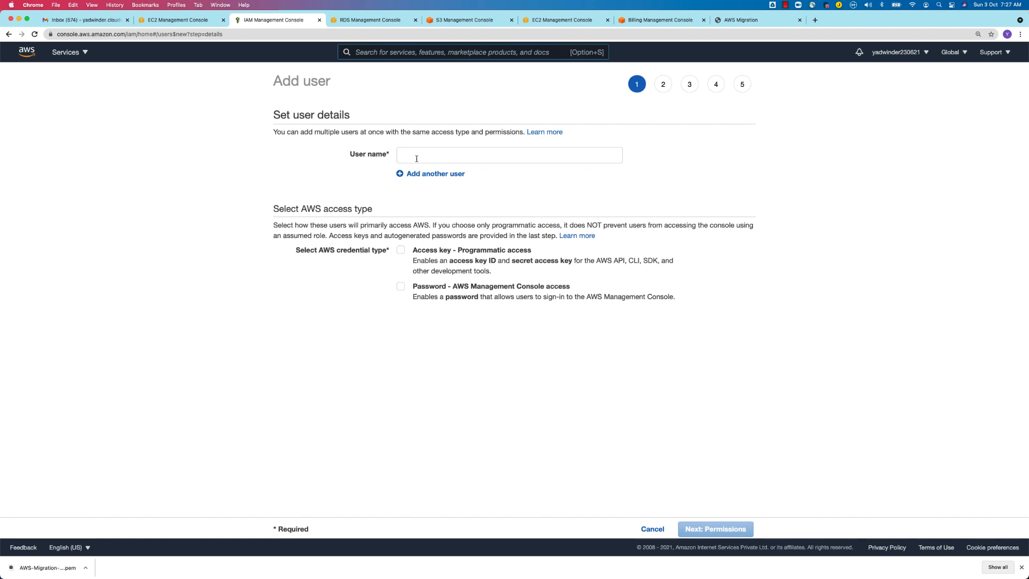
left_click(416, 159)
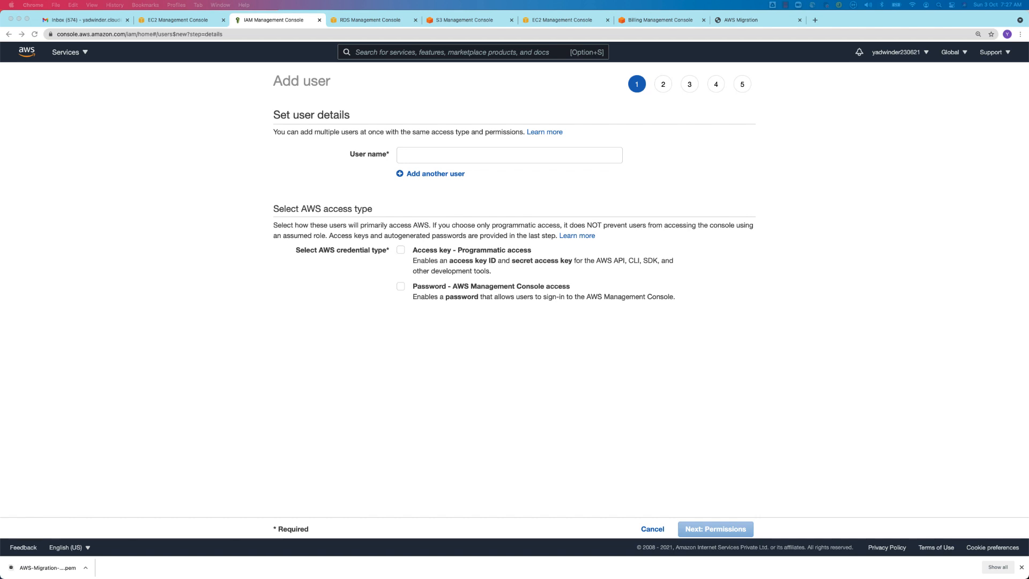
left_click(462, 155)
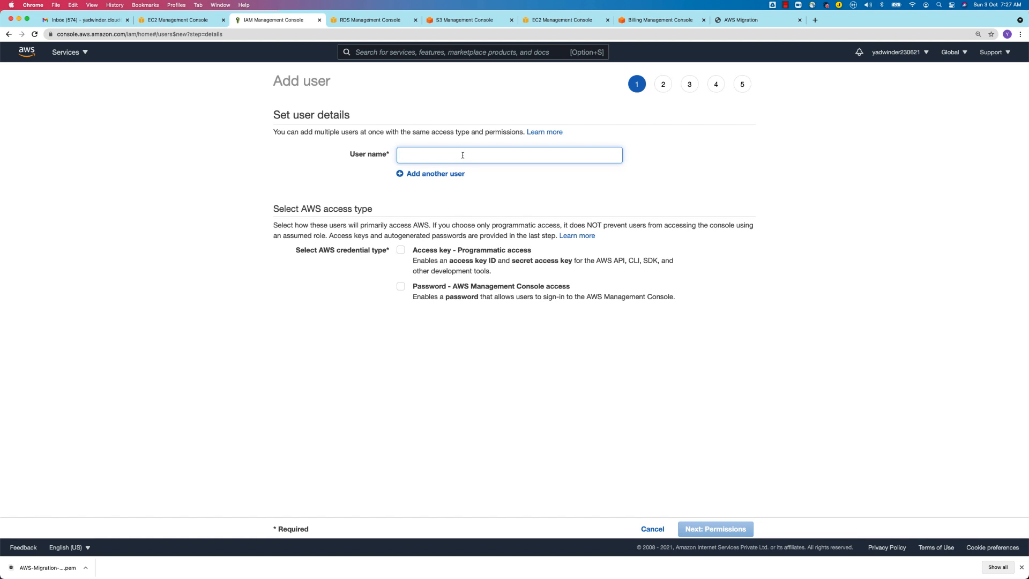
type("sanjeev")
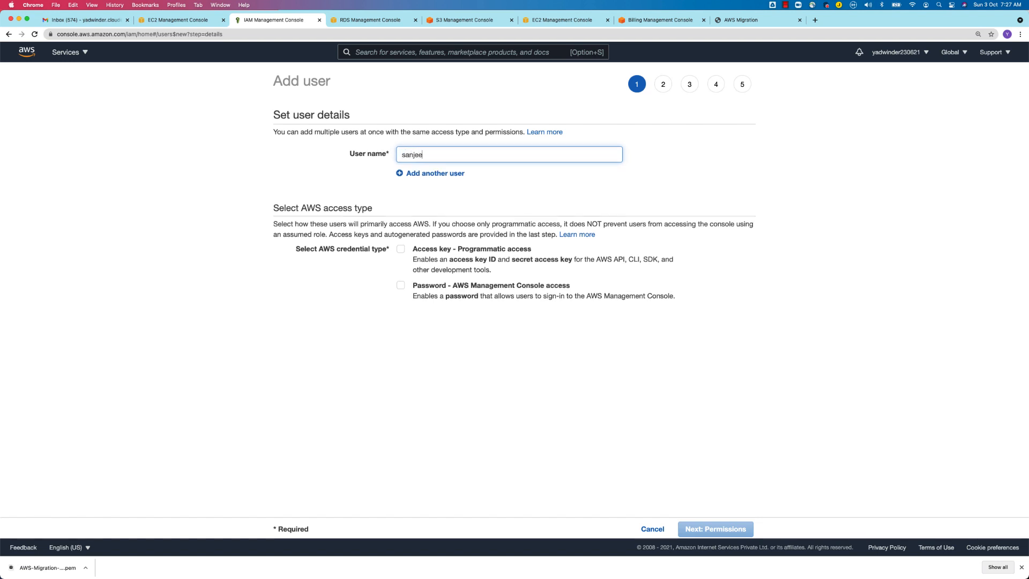
left_click(403, 173)
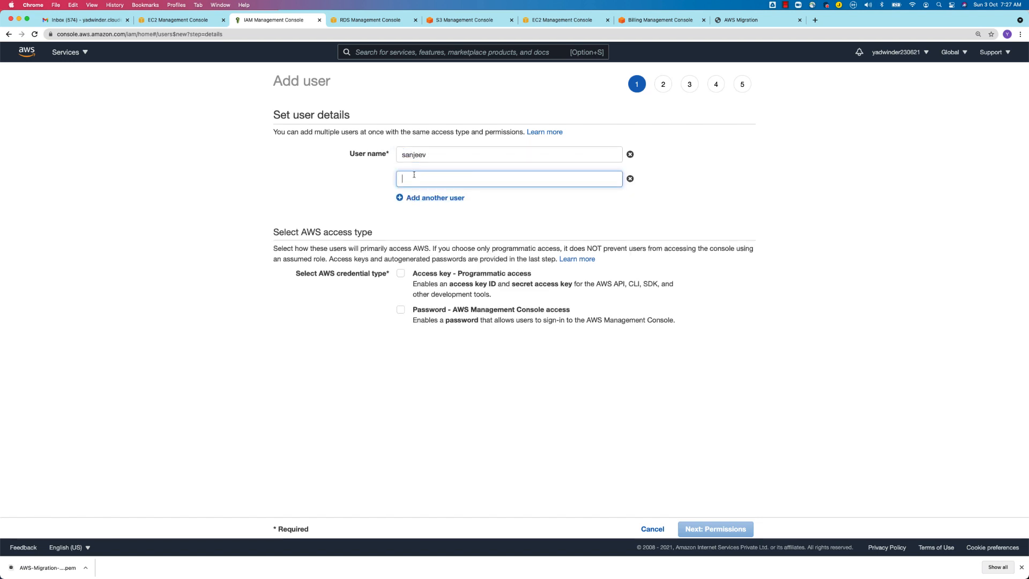
type("Venkata")
left_click(425, 197)
type("Anil")
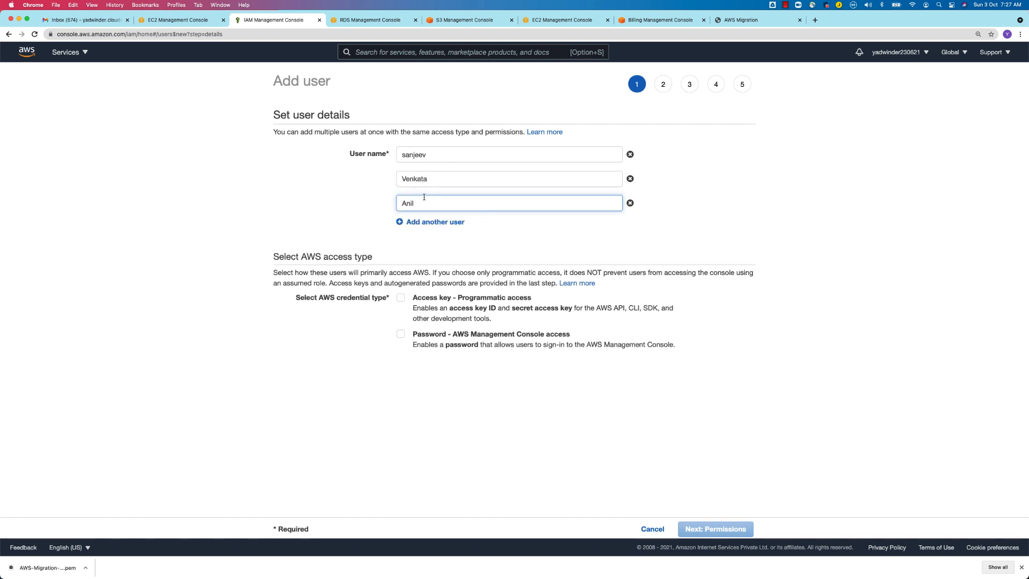
left_click(434, 222)
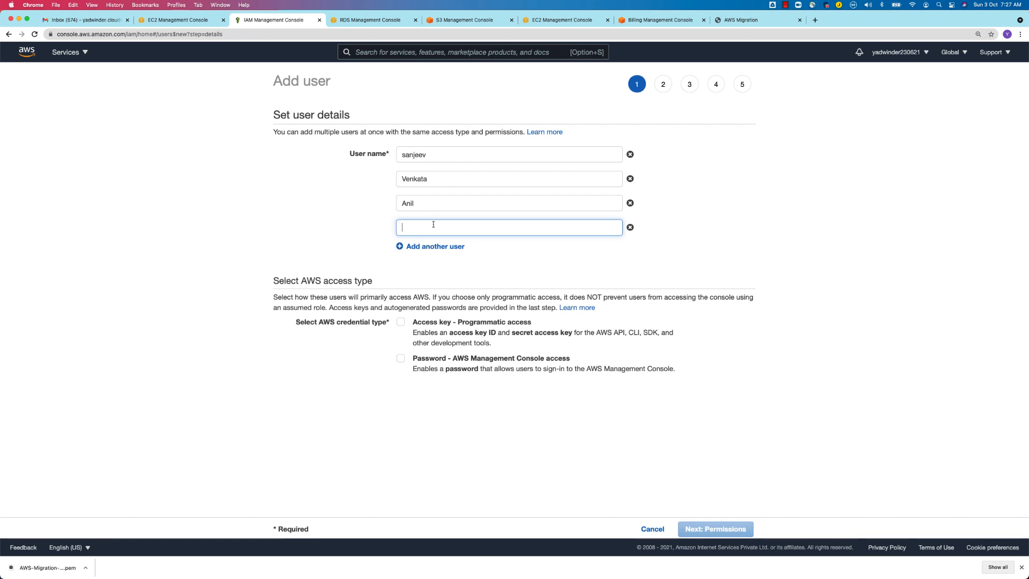
type("Prabh")
left_click(496, 261)
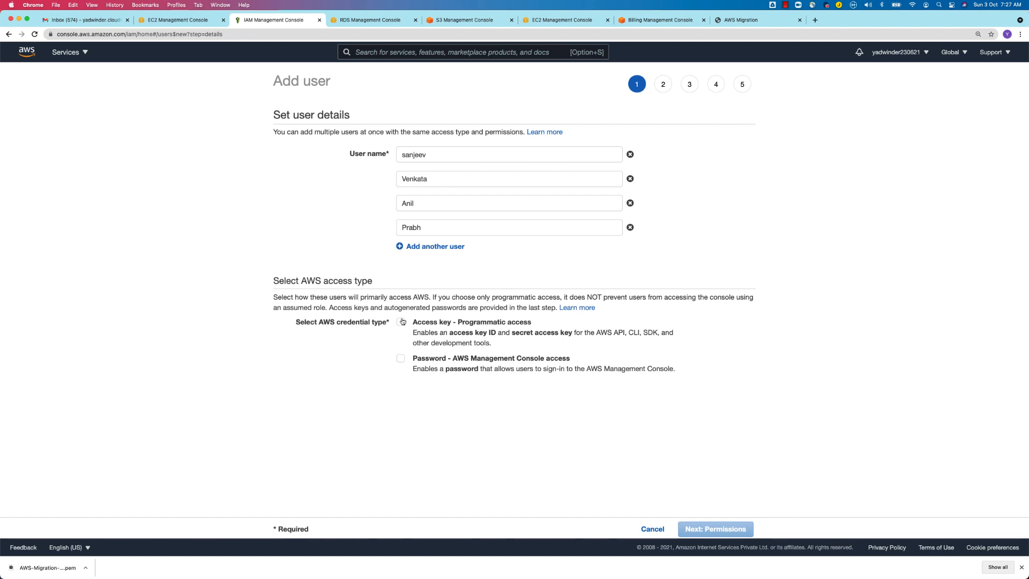
Step: Give the users password-based AWS Management Console access, leaving programmatic access unselected
left_click(400, 322)
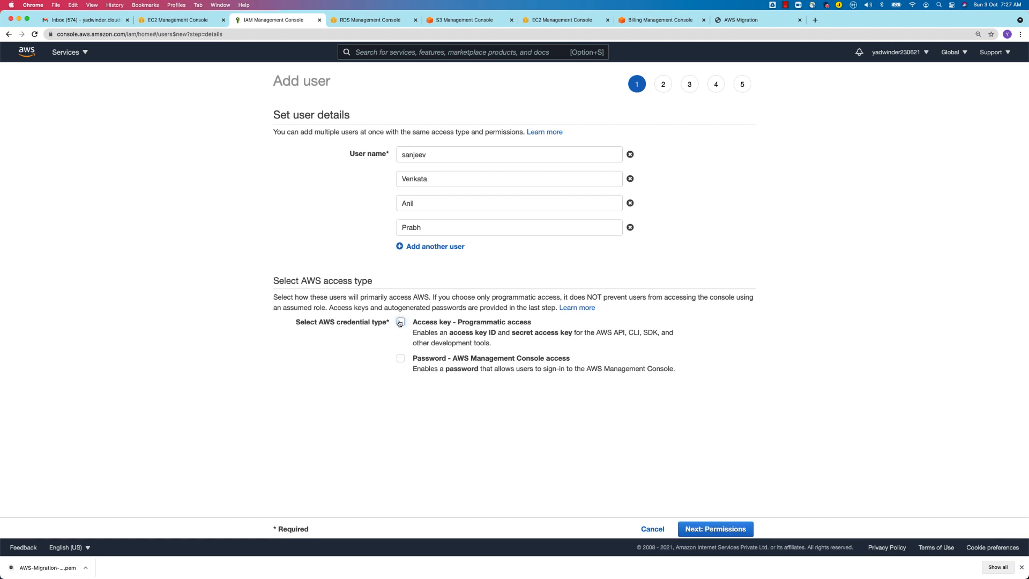
left_click(399, 322)
left_click(400, 358)
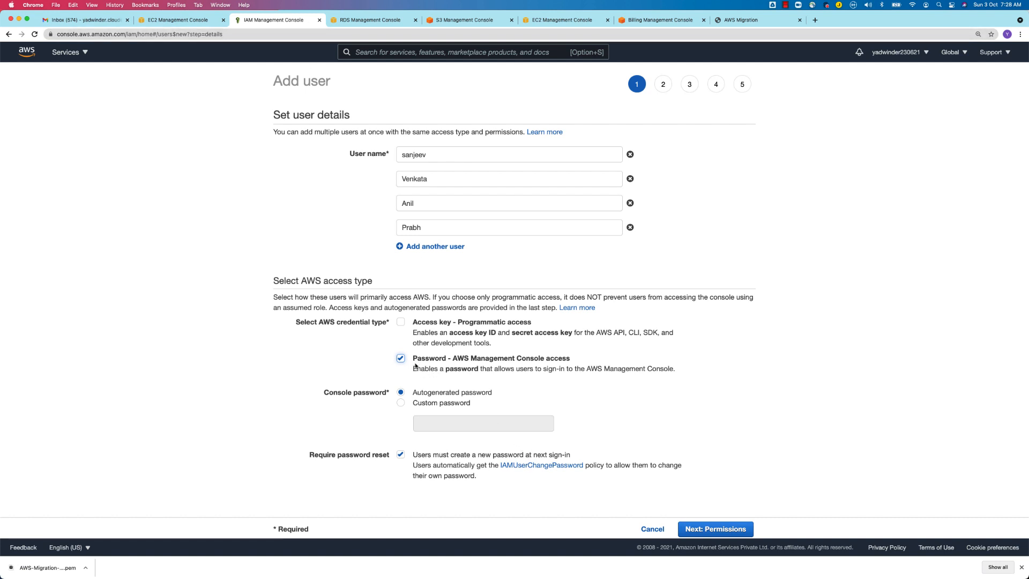
Step: Choose a custom console password, enter the password, reveal it and capitalize its first letter
left_click(420, 405)
left_click(430, 423)
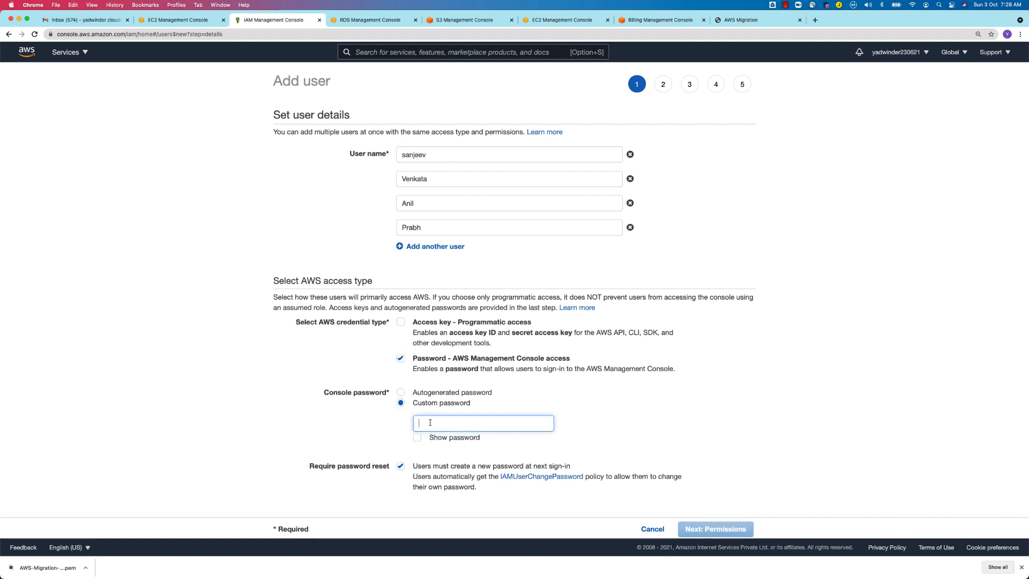
type("•••••••")
left_click(418, 437)
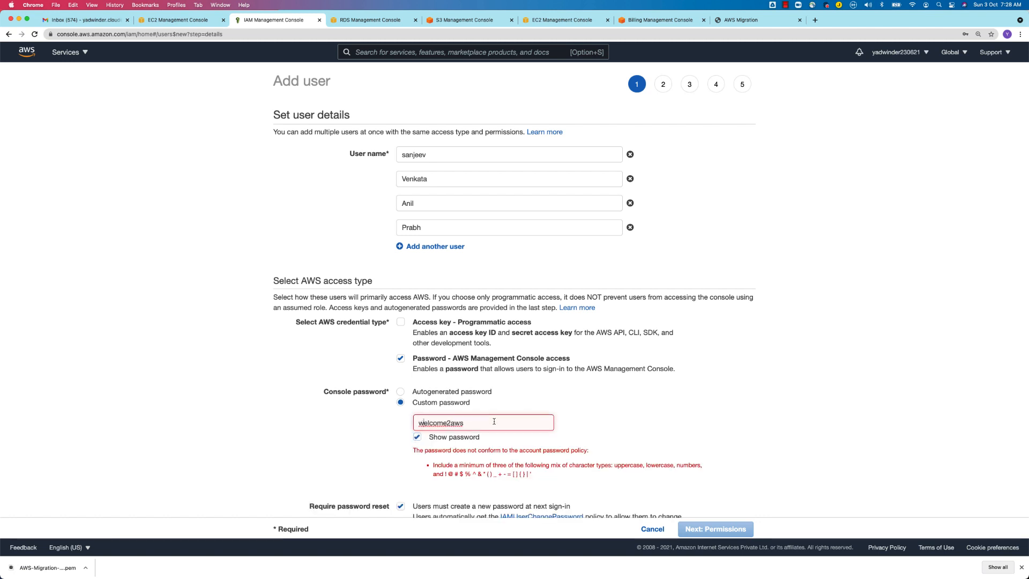
key("BackSpace")
type("W")
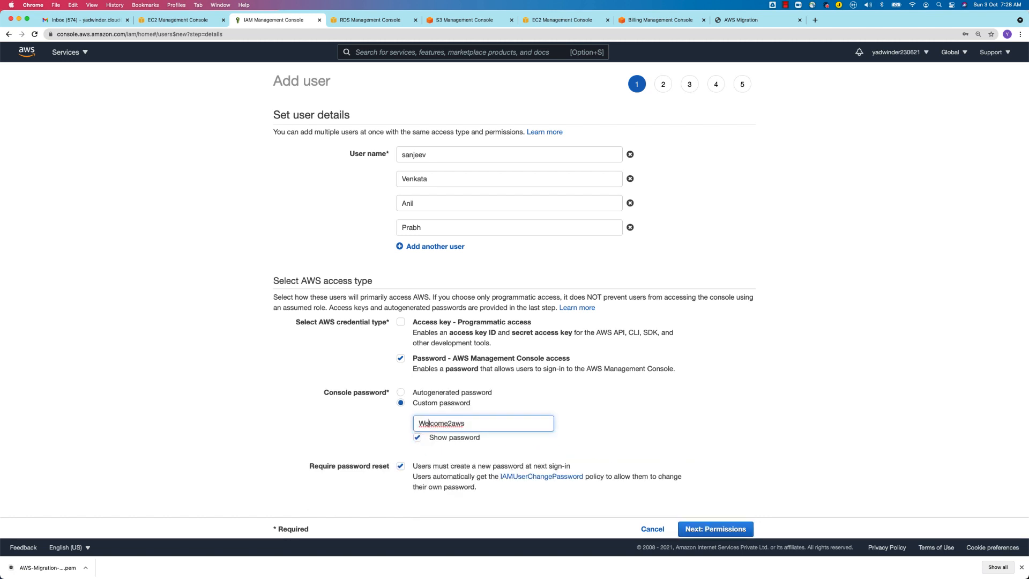
key("Tab")
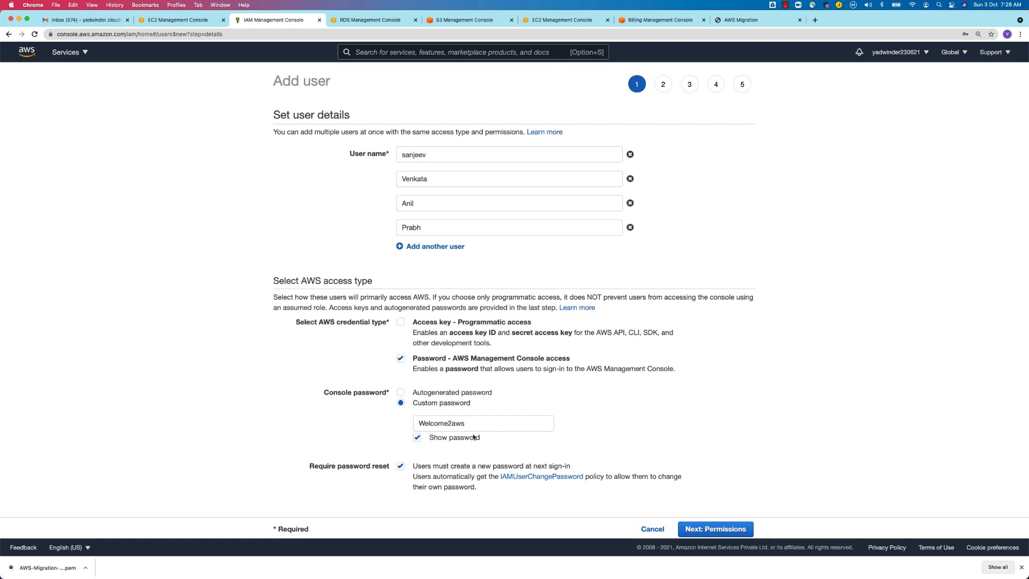
Step: Turn off the required password reset and choose attaching existing policies directly for the users' permissions
left_click(400, 466)
left_click(714, 529)
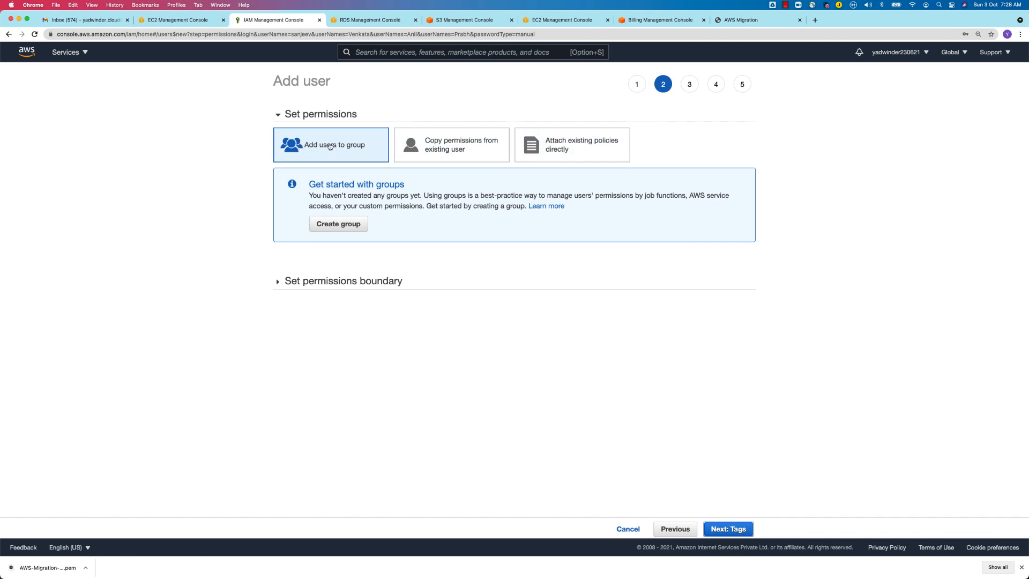
left_click(542, 148)
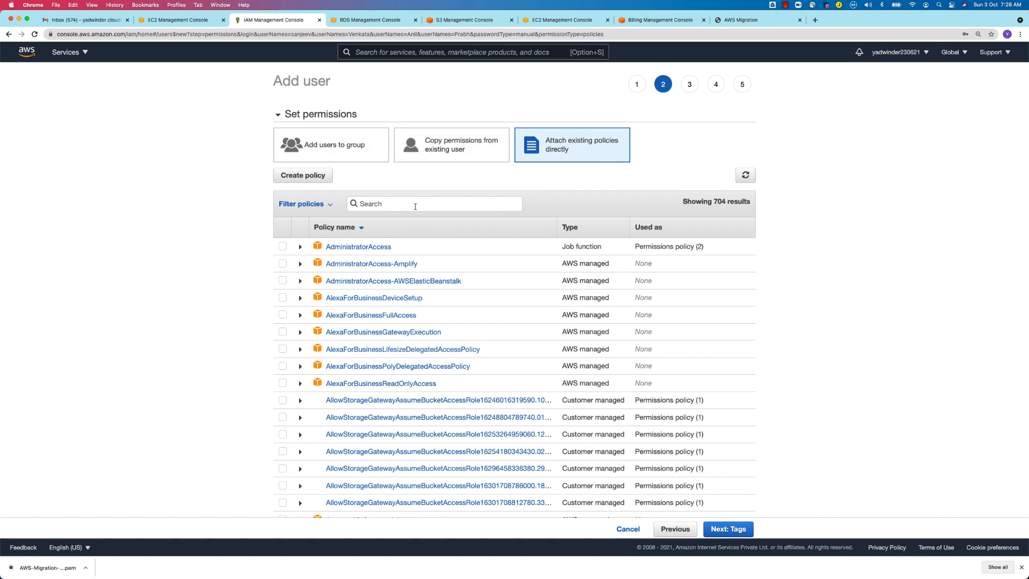
scroll(510, 482, "down", 1)
Step: Switch to draw.io and open the empty area below the diagrams on the IAM page of AWS.drawio
key("super+Tab")
key("super+Tab")
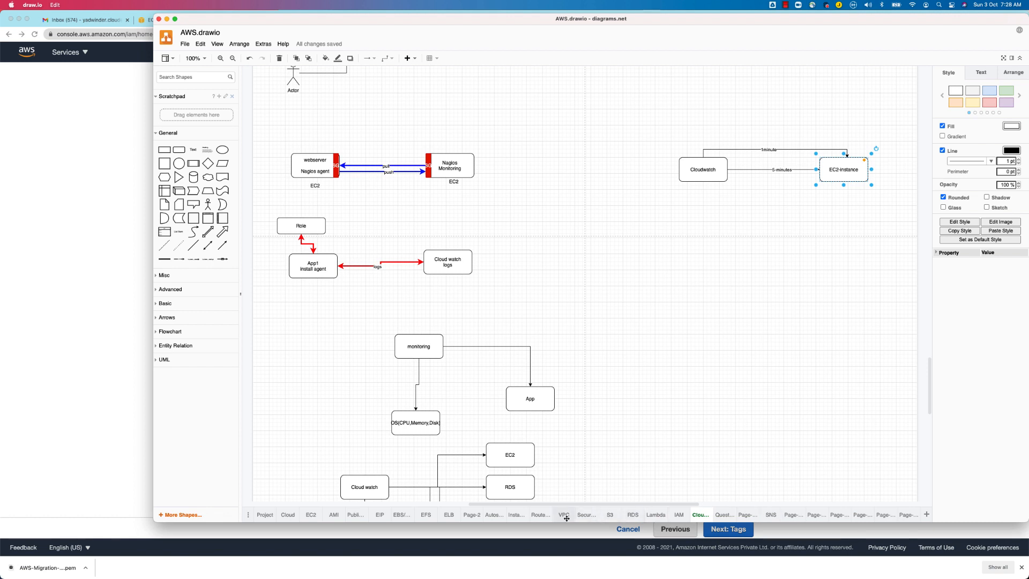
left_click(679, 515)
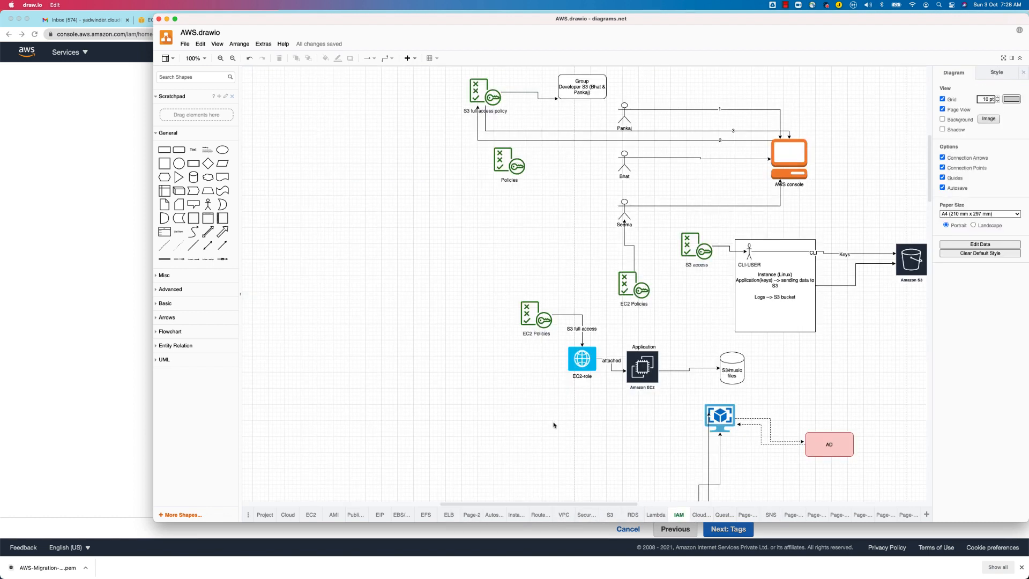
scroll(549, 423, "down", 5)
scroll(548, 424, "down", 10)
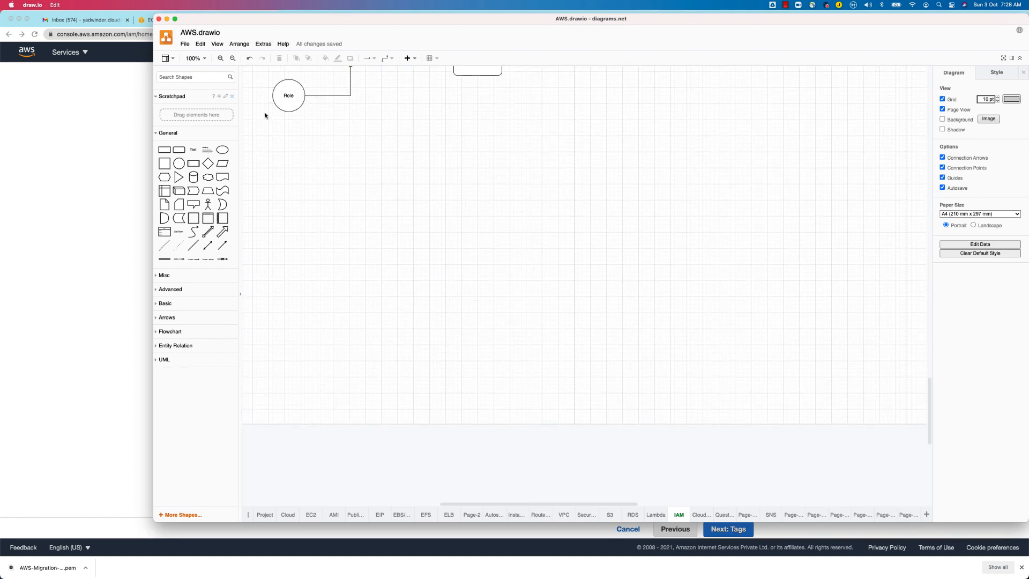
Step: Add a rounded rectangle in the empty area below the existing diagrams, enlarge it and label it "AWS Console"
left_click_drag(178, 150, 493, 208)
left_click_drag(542, 232, 578, 247)
type("AWS")
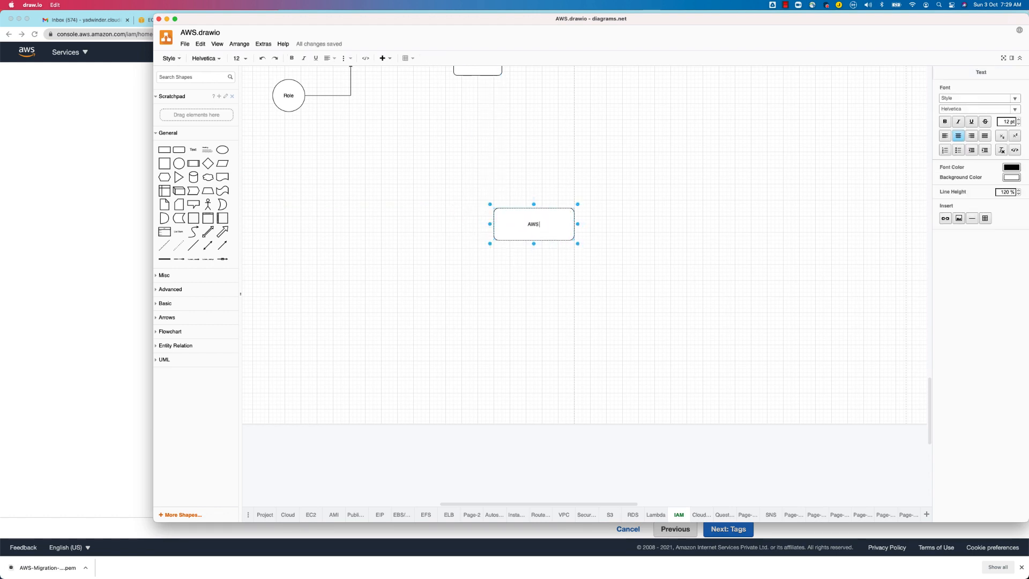
type(" Console")
Step: Place an actor figure beside the AWS Console box with an arrow leading to the box, and name the actor "user1"
left_click_drag(208, 204, 573, 224)
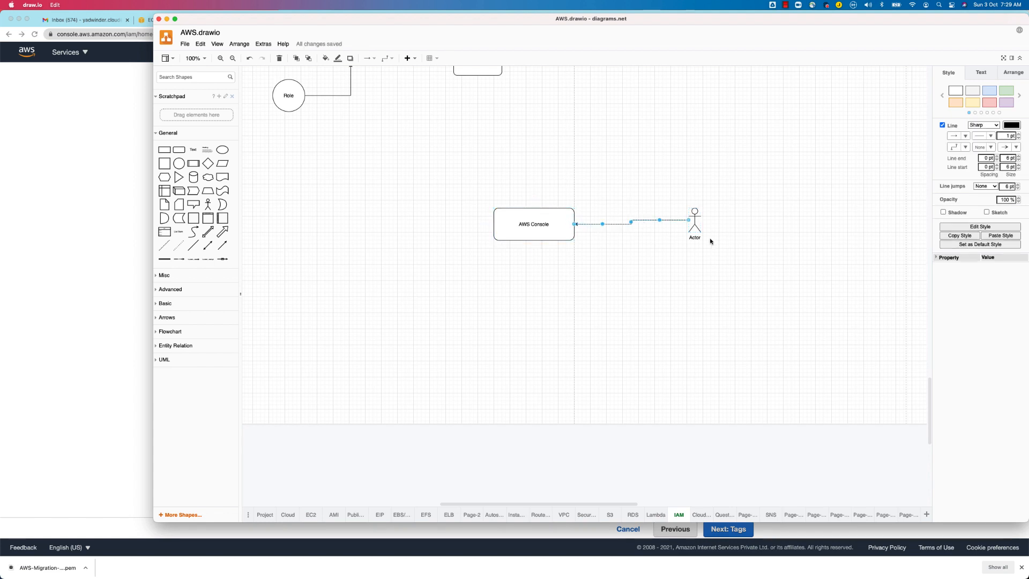
left_click(692, 239)
double_click(692, 238)
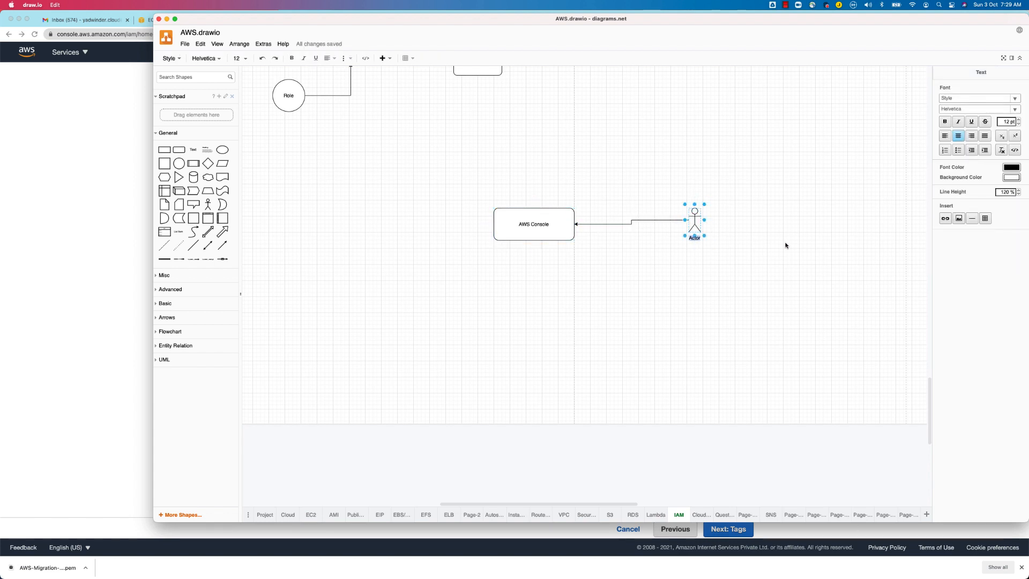
type("user1")
left_click(664, 301)
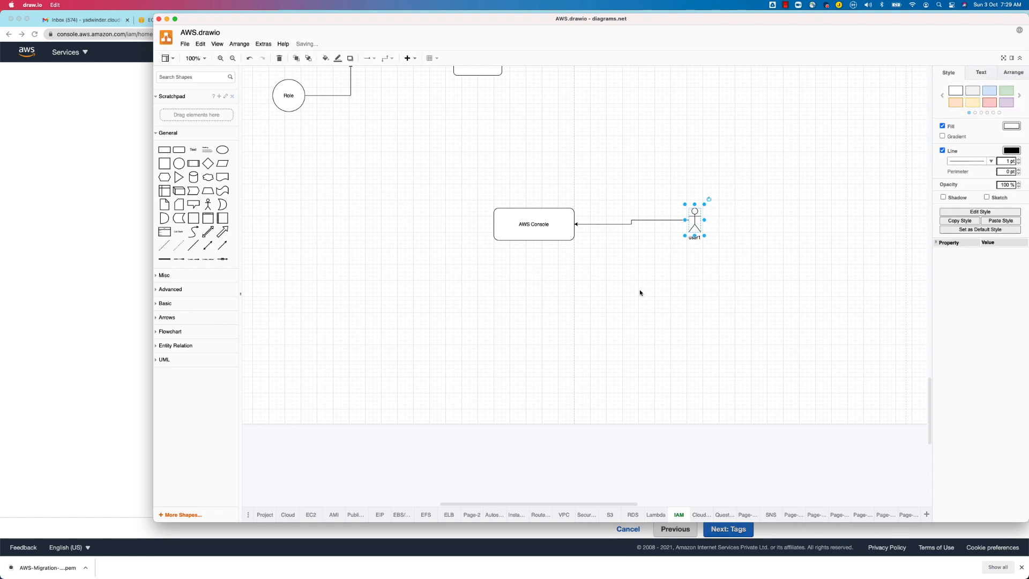
left_click(638, 292)
Step: Label the arrow from user1 to the AWS Console box "NO permission"
left_click(620, 225)
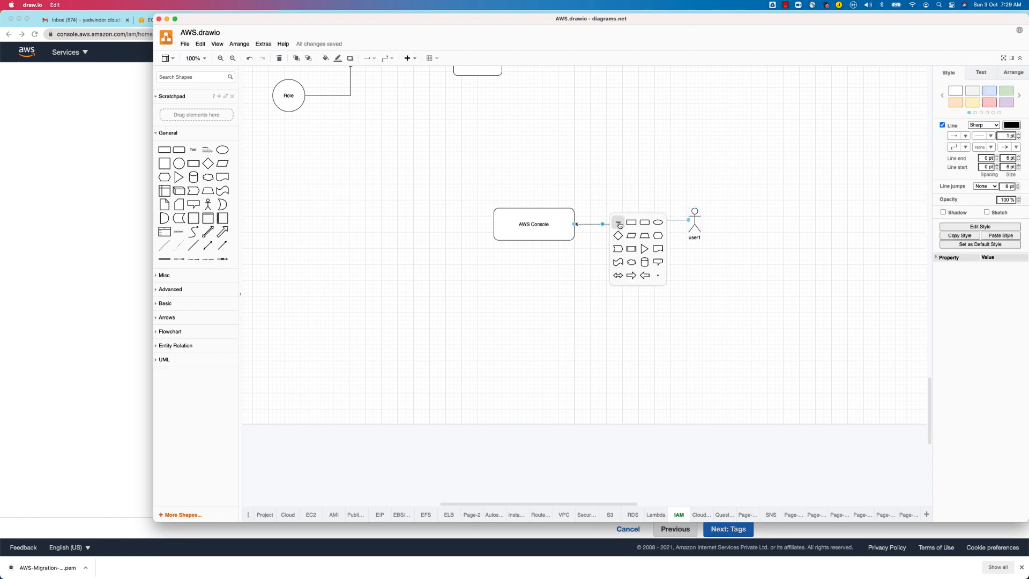
double_click(624, 224)
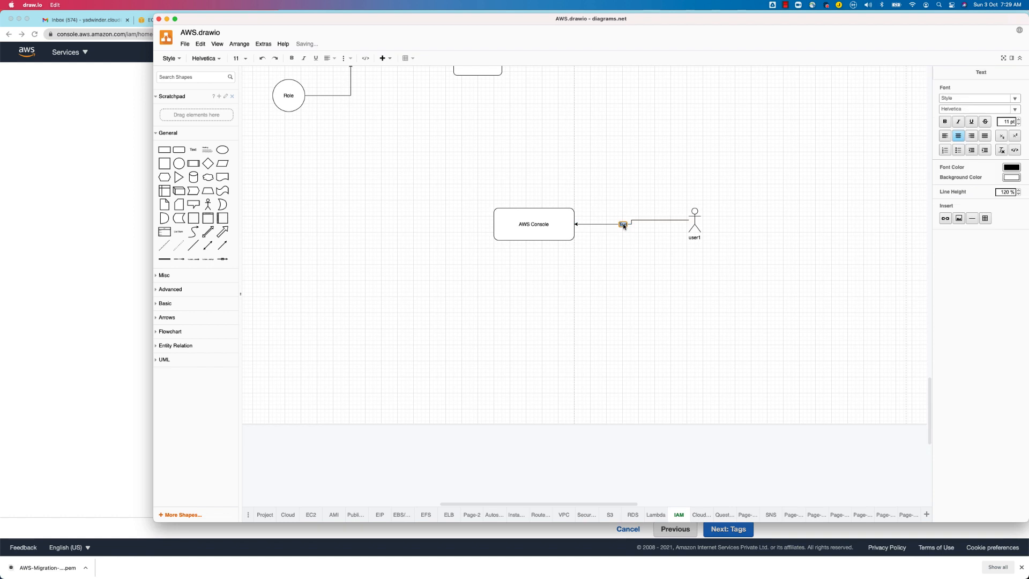
type("NO permission")
left_click(673, 260)
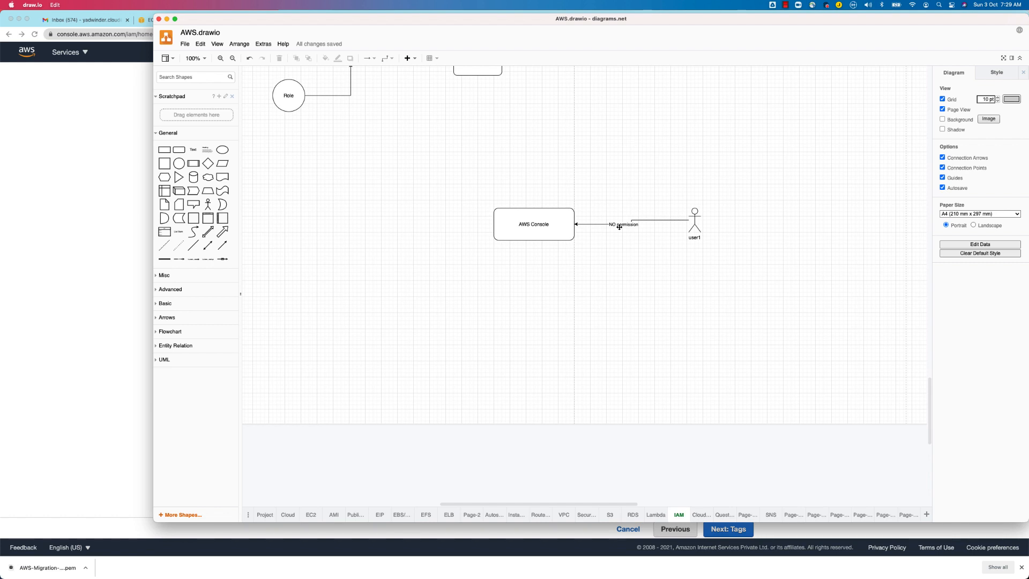
left_click(542, 227)
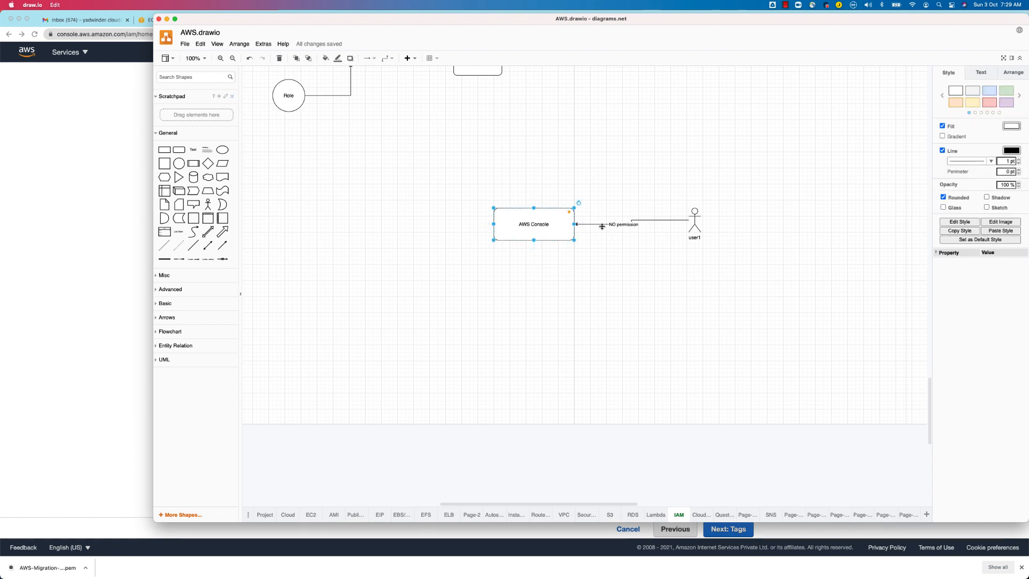
double_click(620, 225)
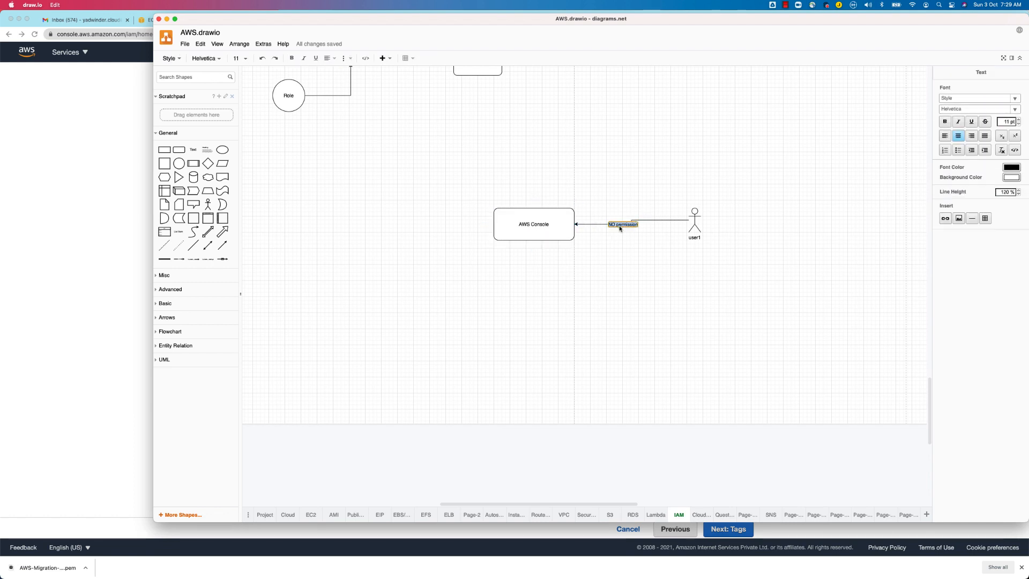
left_click(618, 229)
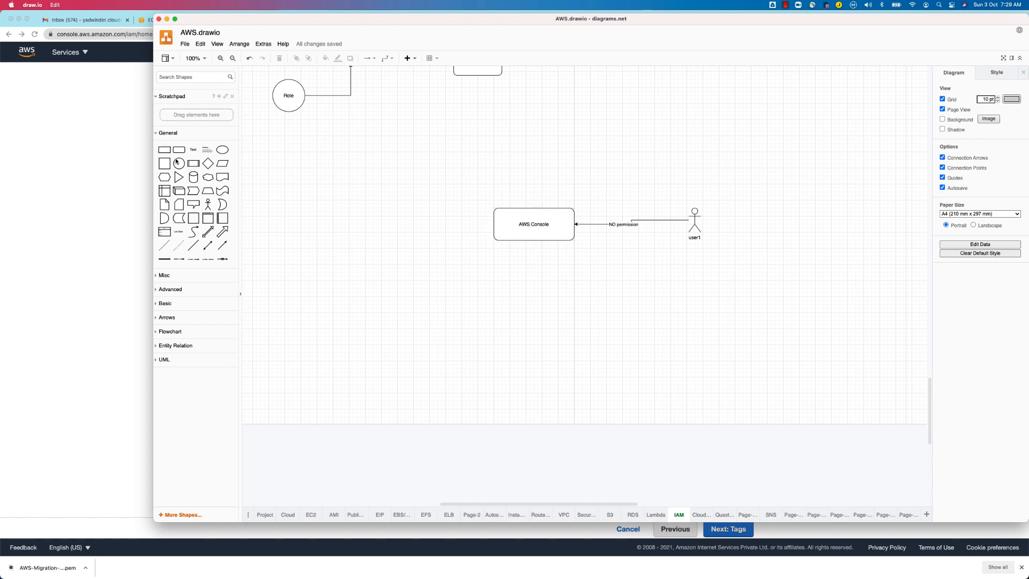
Step: Add a rounded rectangle labelled "Password" below the AWS Console box and draw an arrow from AWS Console to it
left_click_drag(179, 149, 525, 285)
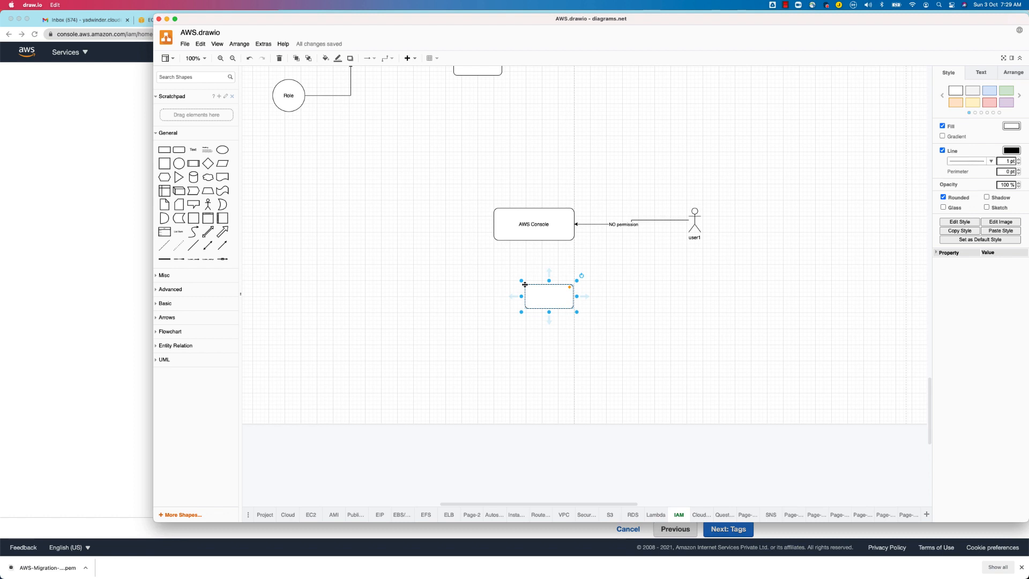
type("Password")
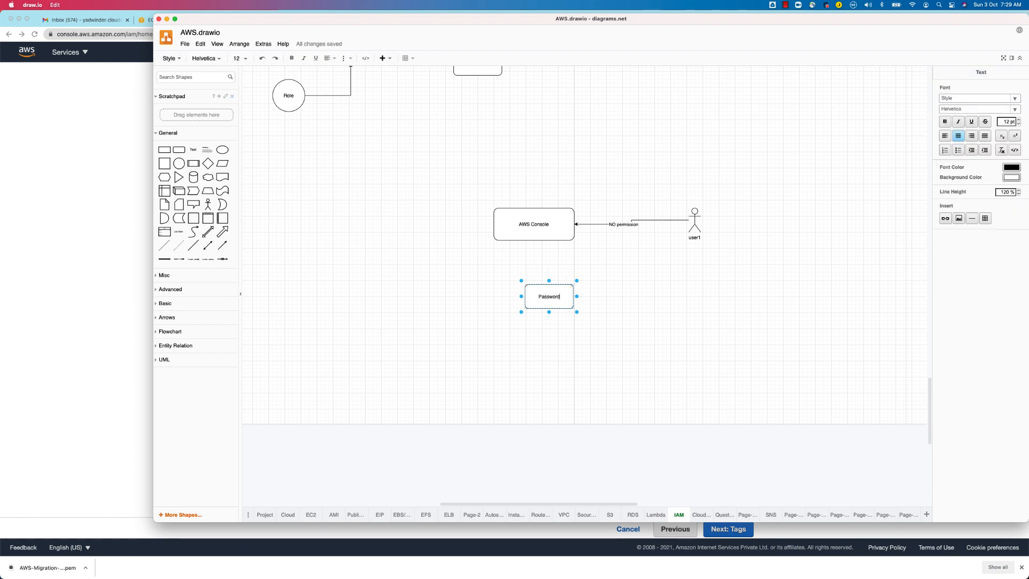
left_click(545, 223)
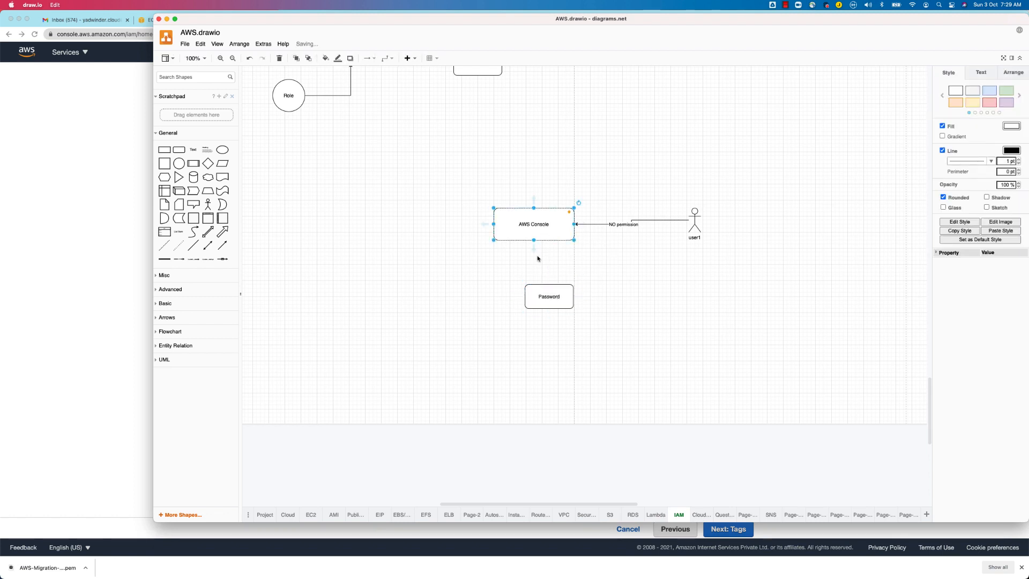
left_click_drag(534, 249, 551, 295)
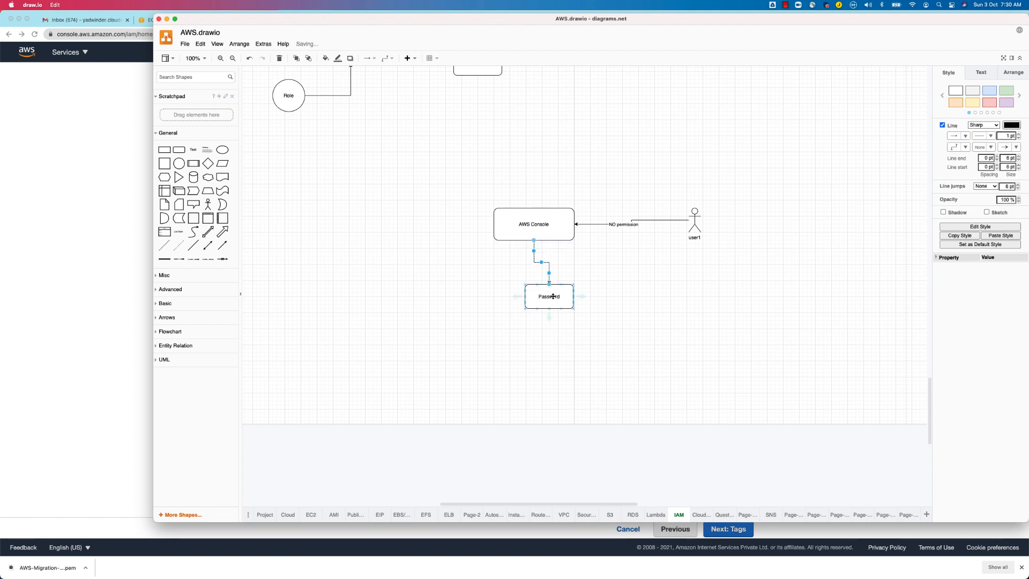
Step: Rename the rounded box below AWS Console as "IAM Service"
double_click(551, 295)
type("IAM")
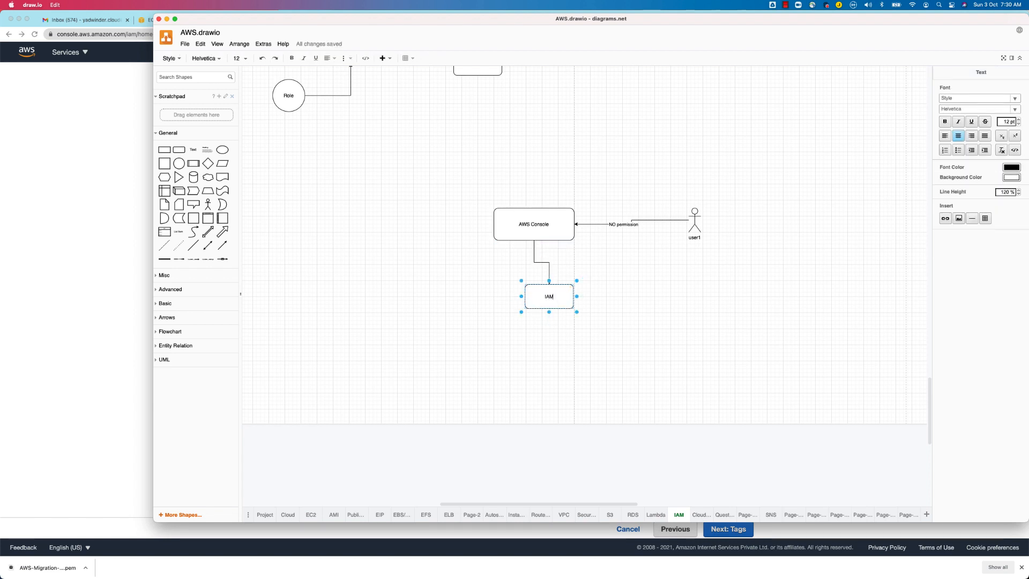
type(" Service")
left_click(640, 274)
left_click(547, 228)
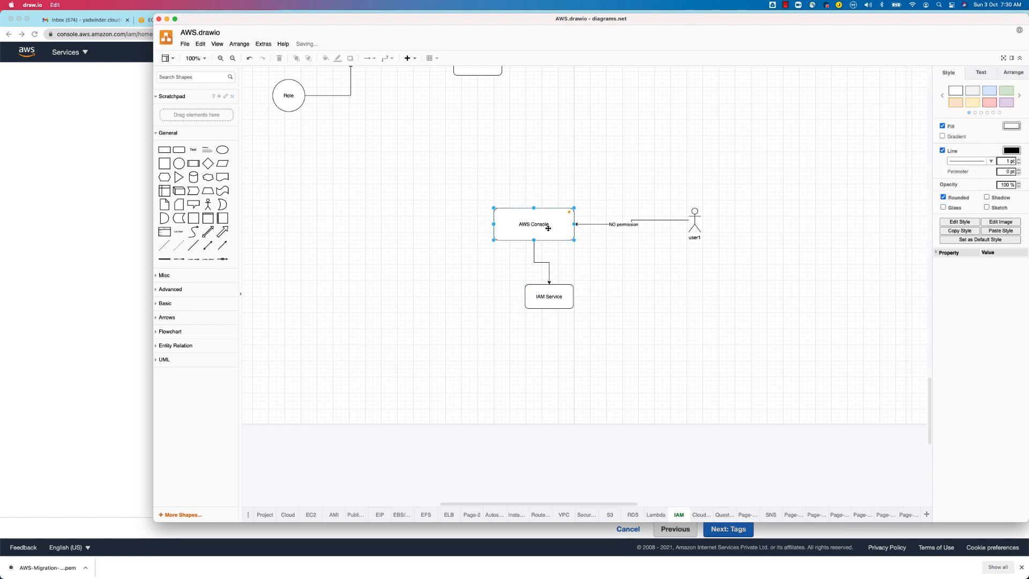
Step: Number the arrow from user1 to AWS Console "1" and change its text label to "username/password"
double_click(656, 220)
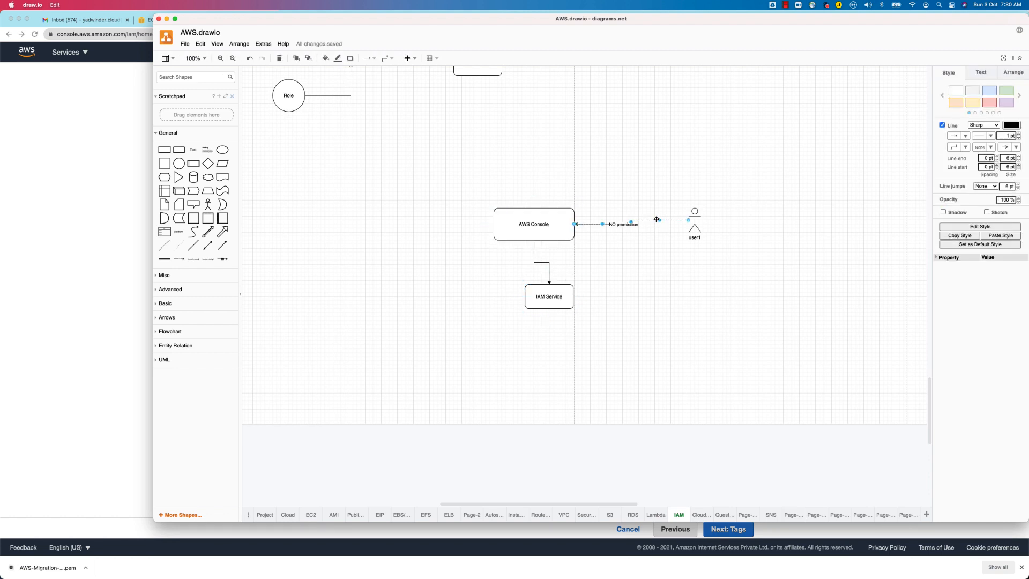
type("1")
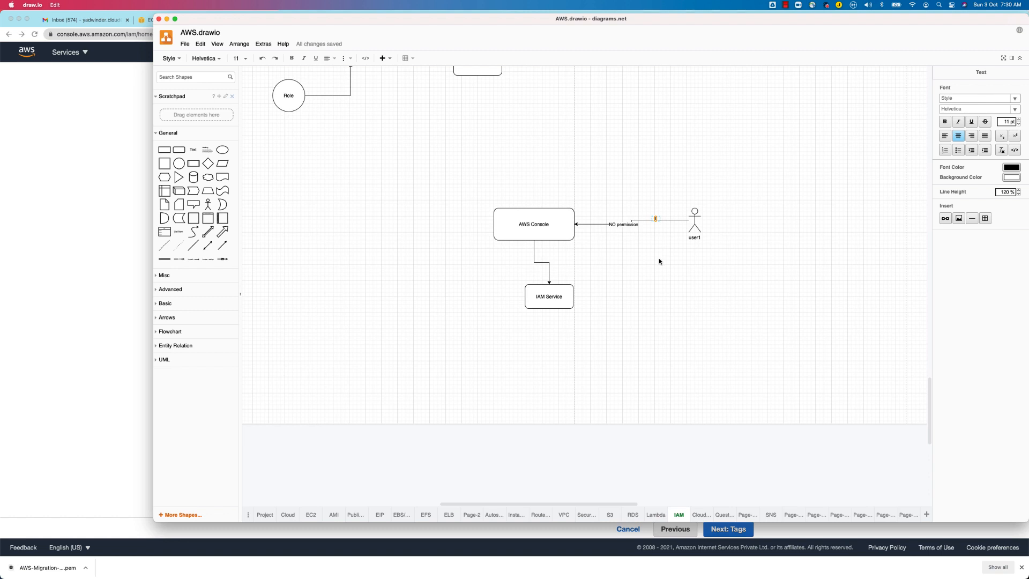
left_click(658, 258)
double_click(615, 225)
type("username/password")
left_click(615, 260)
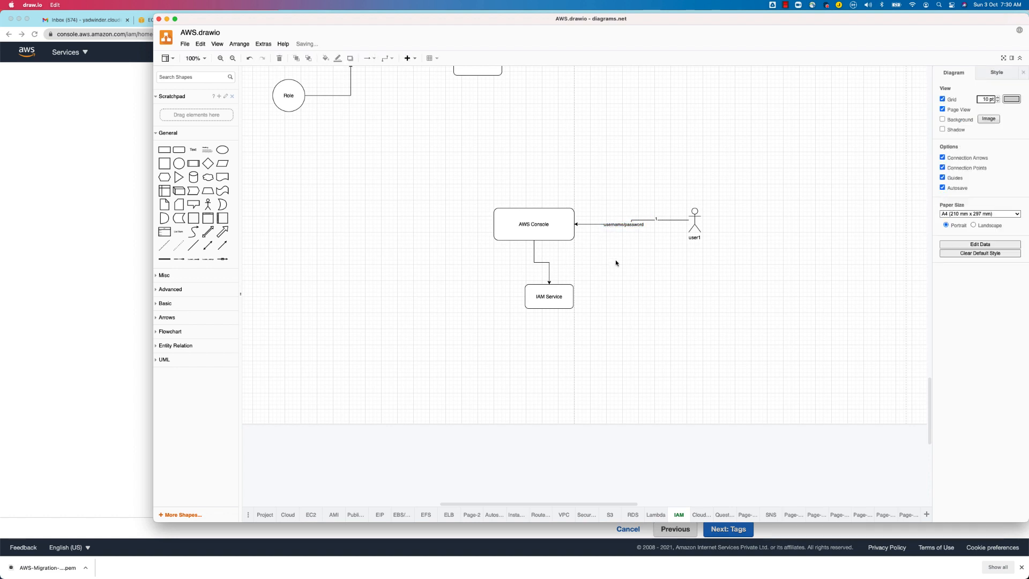
Step: Number the arrow from AWS Console to IAM Service "2"
double_click(534, 258)
type("2")
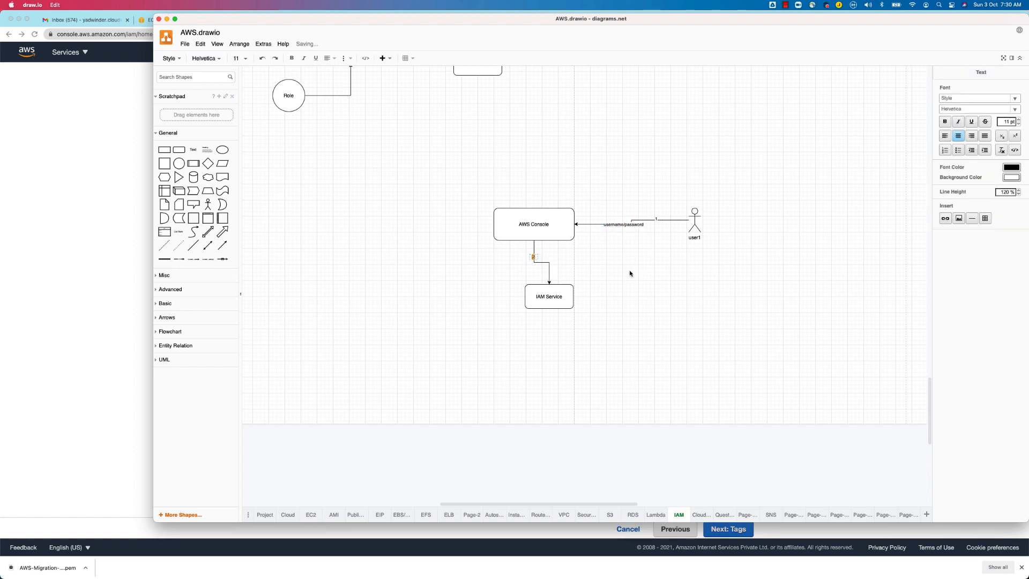
left_click(628, 272)
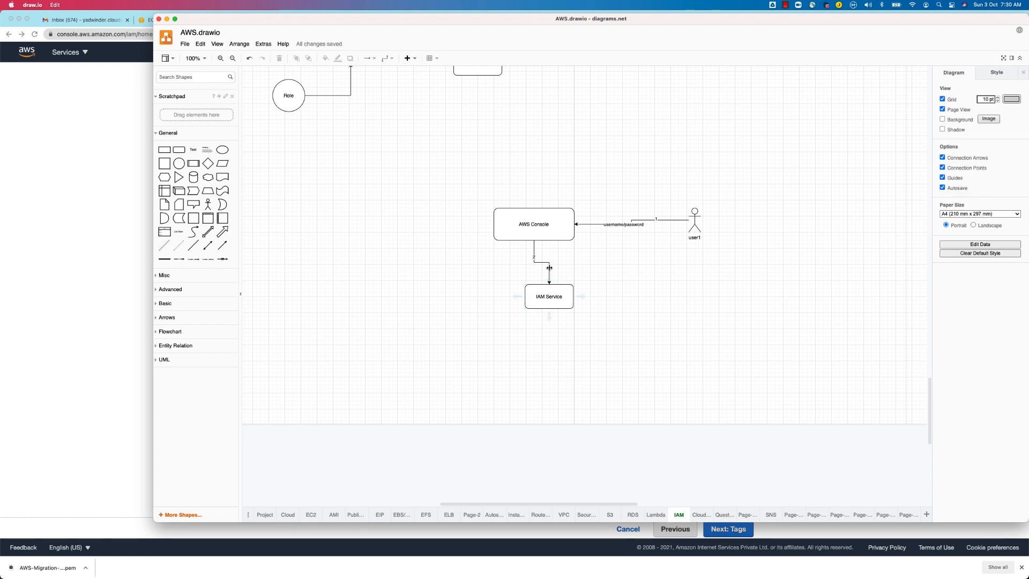
left_click(561, 292)
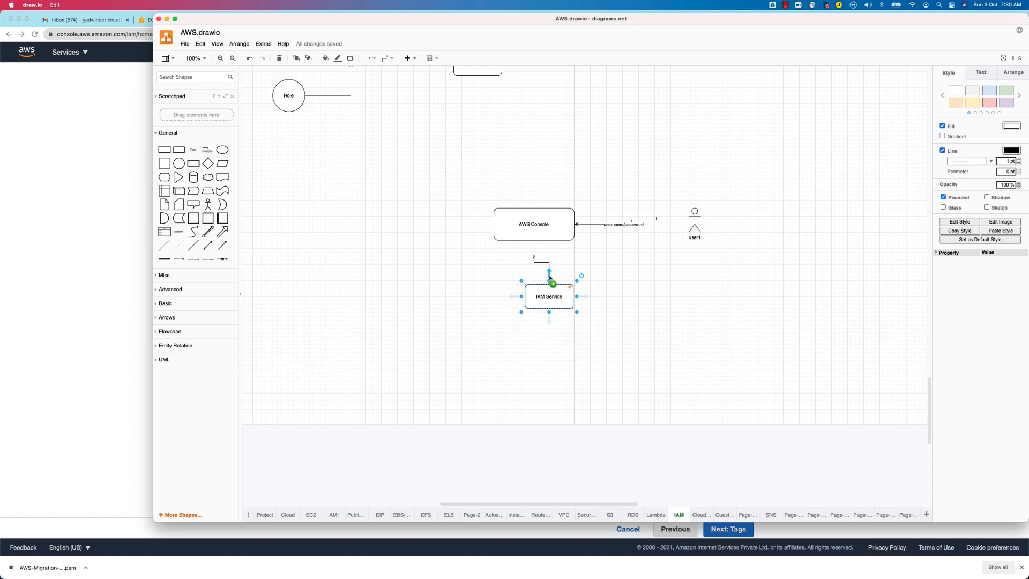
left_click(645, 310)
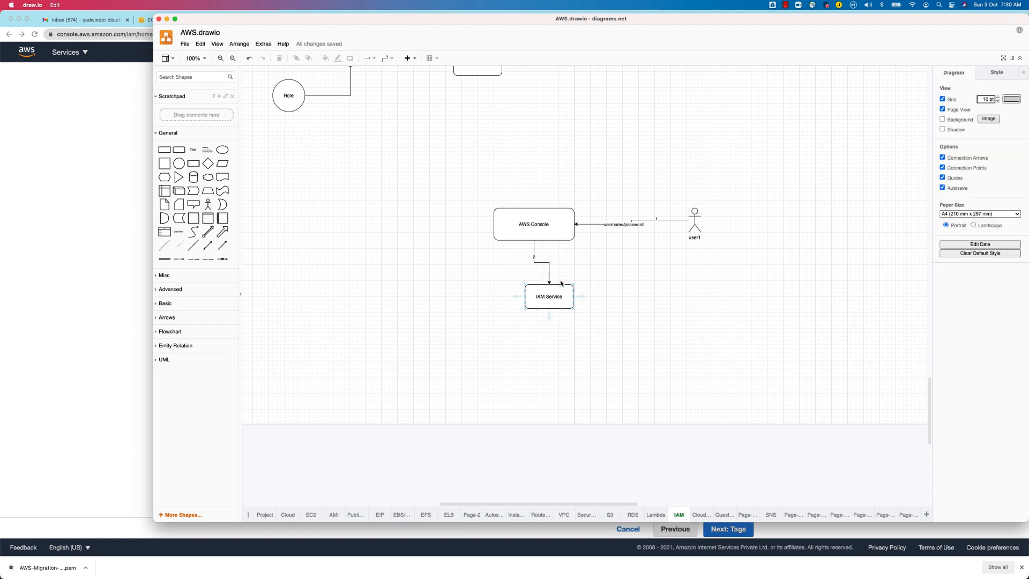
Step: Draw a return arrow from IAM Service up to AWS Console and label it "Yes" and "3"
left_click_drag(561, 284, 561, 240)
double_click(560, 256)
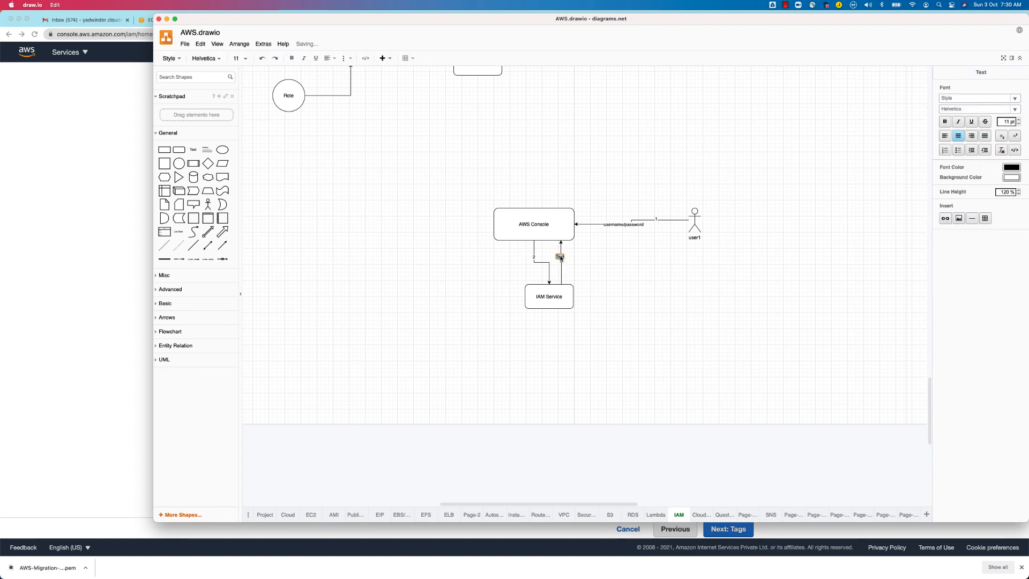
type("Yes")
double_click(561, 268)
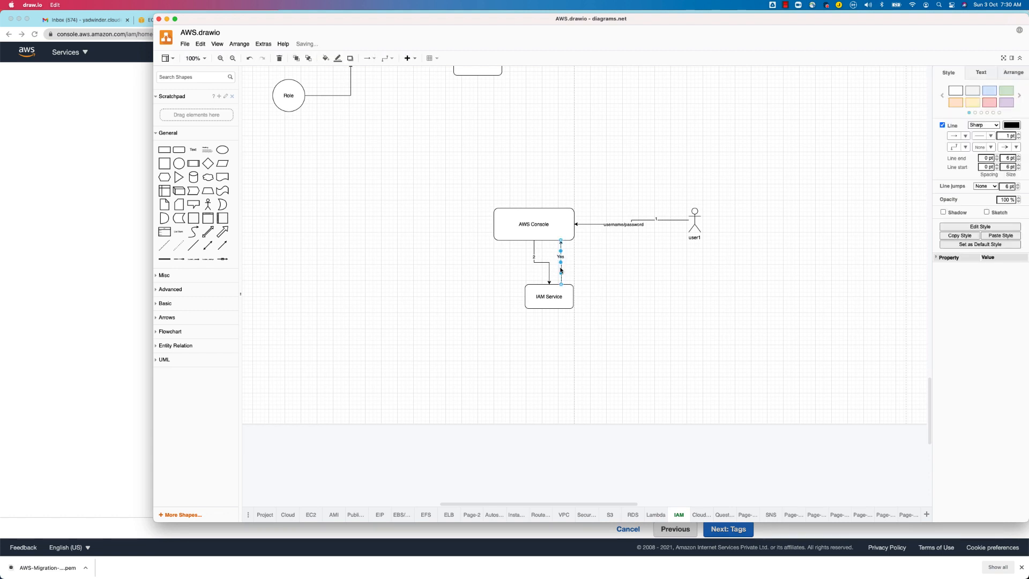
type("3")
left_click(616, 253)
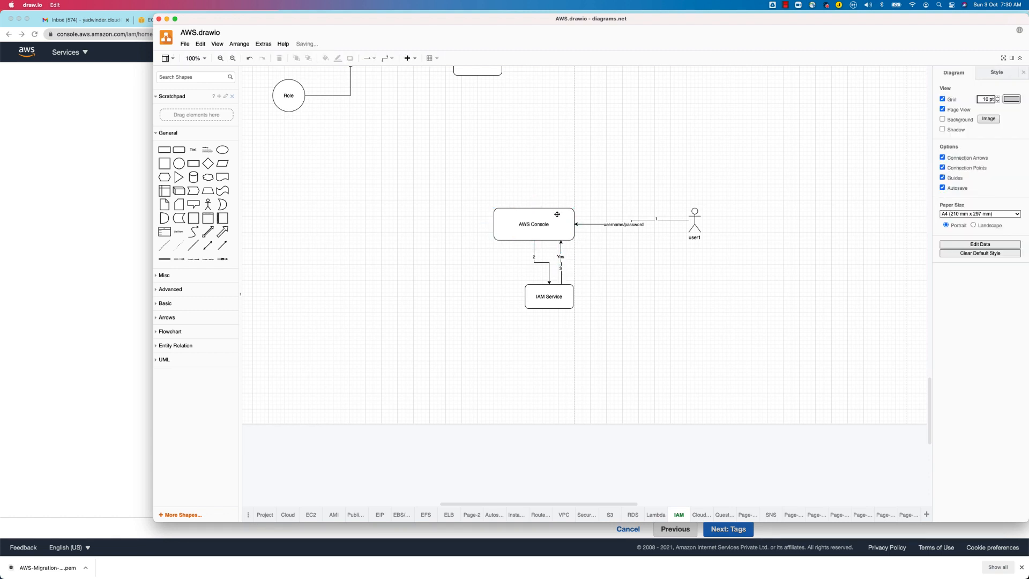
Step: Draw a return arrow from AWS Console to user1 and label it "able to access" and "4"
left_click_drag(571, 217, 693, 213)
double_click(620, 217)
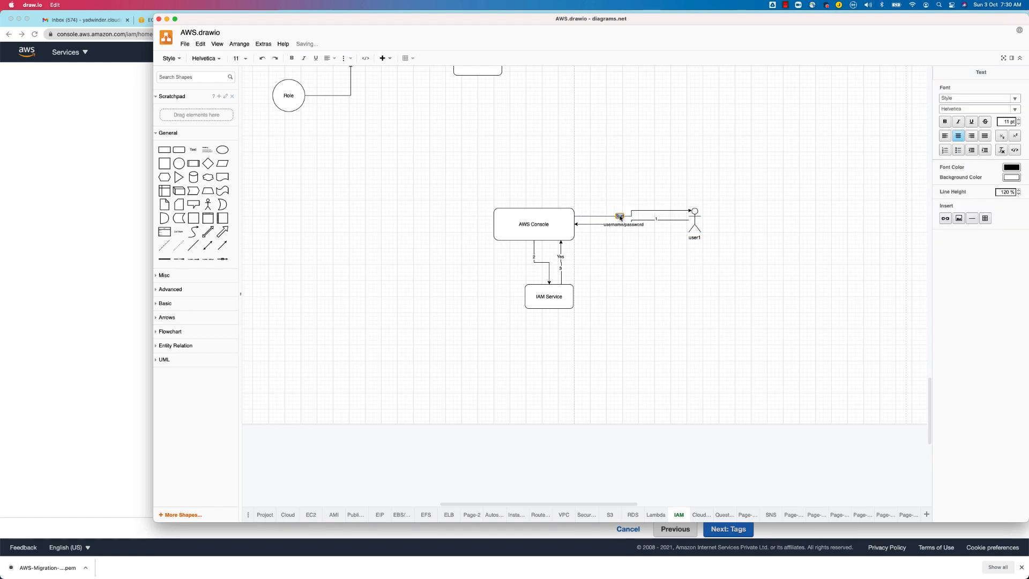
type("able to access")
left_click(520, 223)
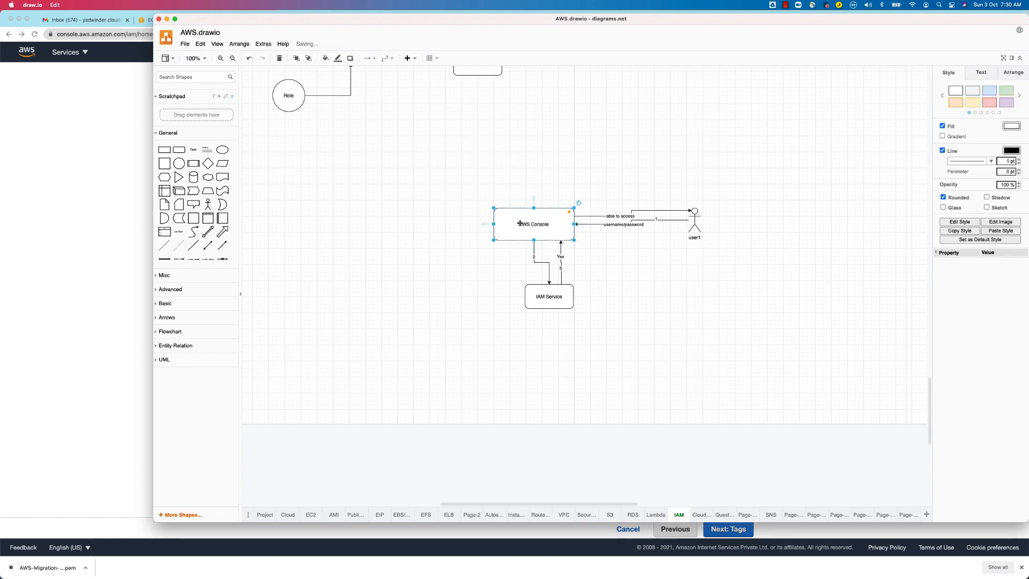
double_click(662, 211)
type("4")
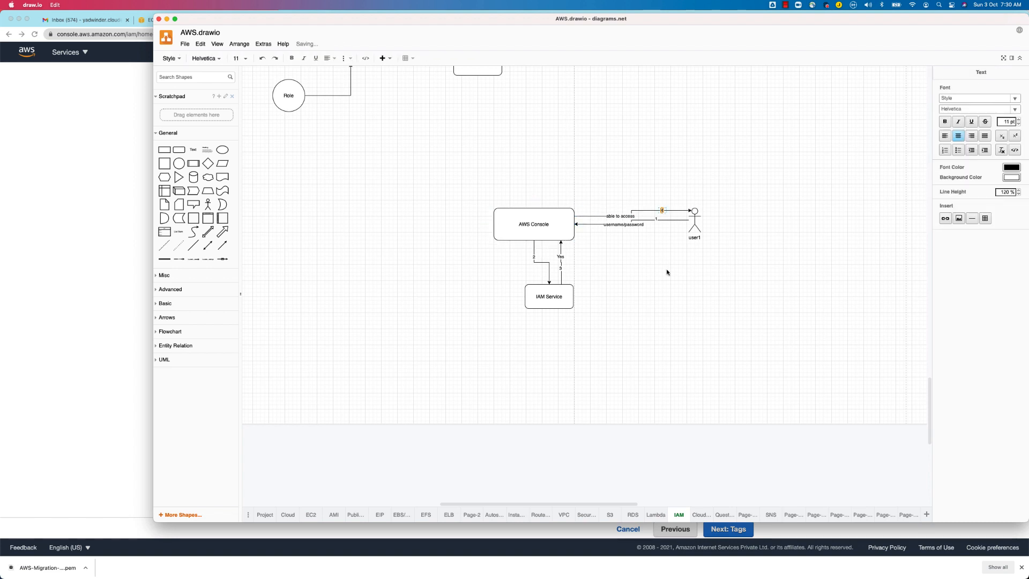
left_click(636, 267)
key("super+Tab")
key("Escape")
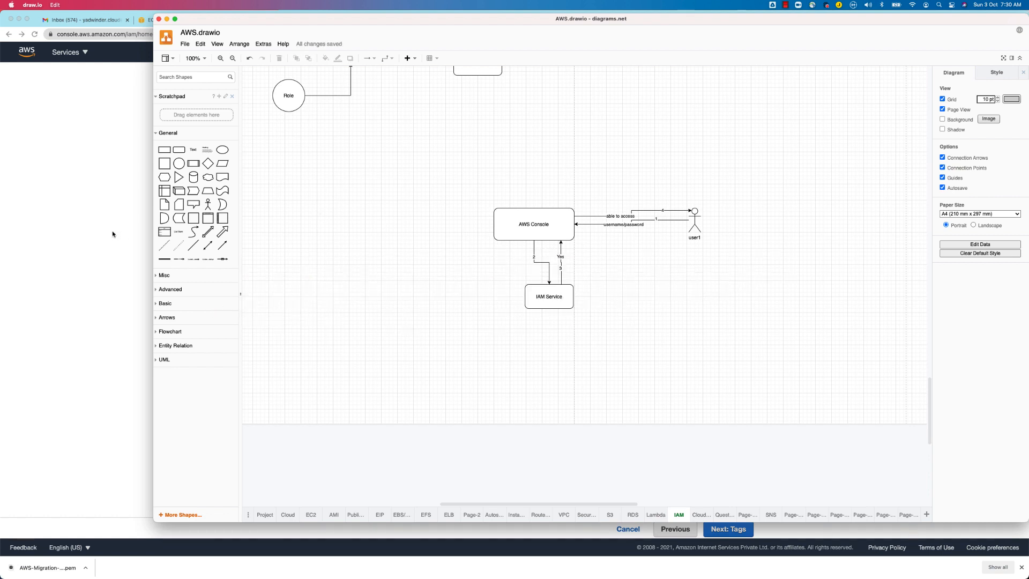
left_click(64, 227)
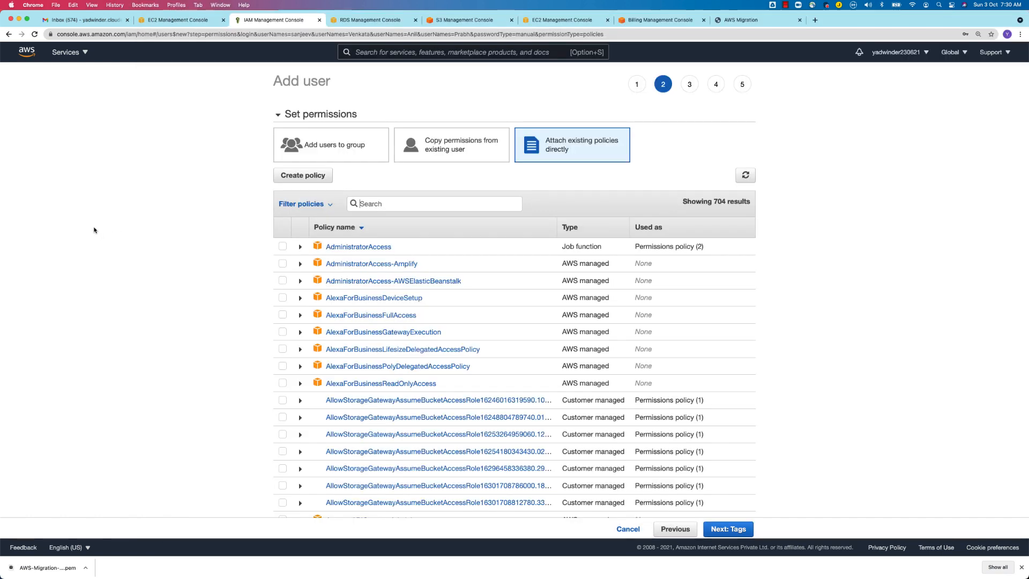
key("super+Tab")
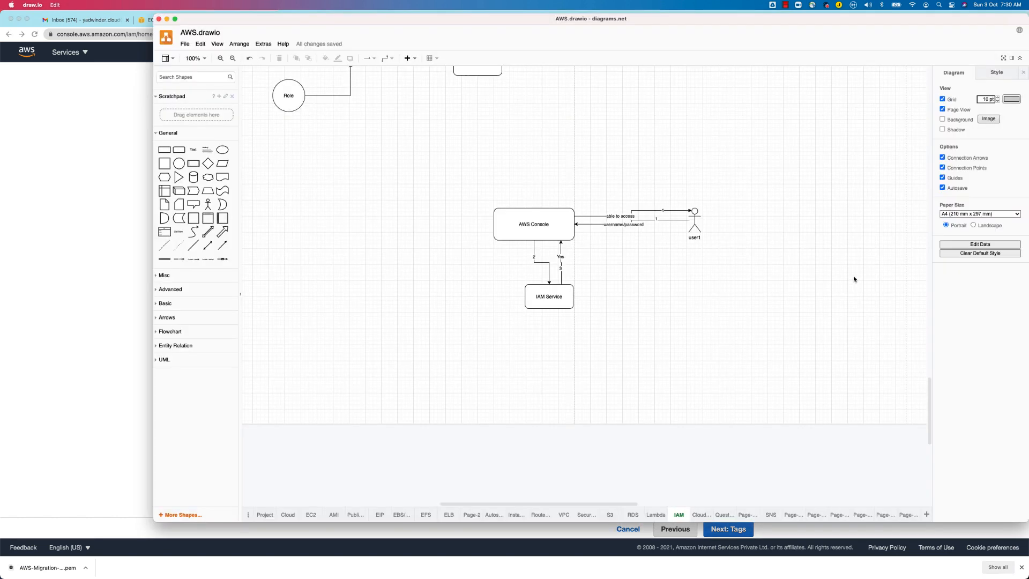
left_click(548, 233)
left_click(543, 229)
Step: In the browser's Add user page, filter the policies by ec2 and select AmazonEC2ReadOnlyAccess
key("super+Tab")
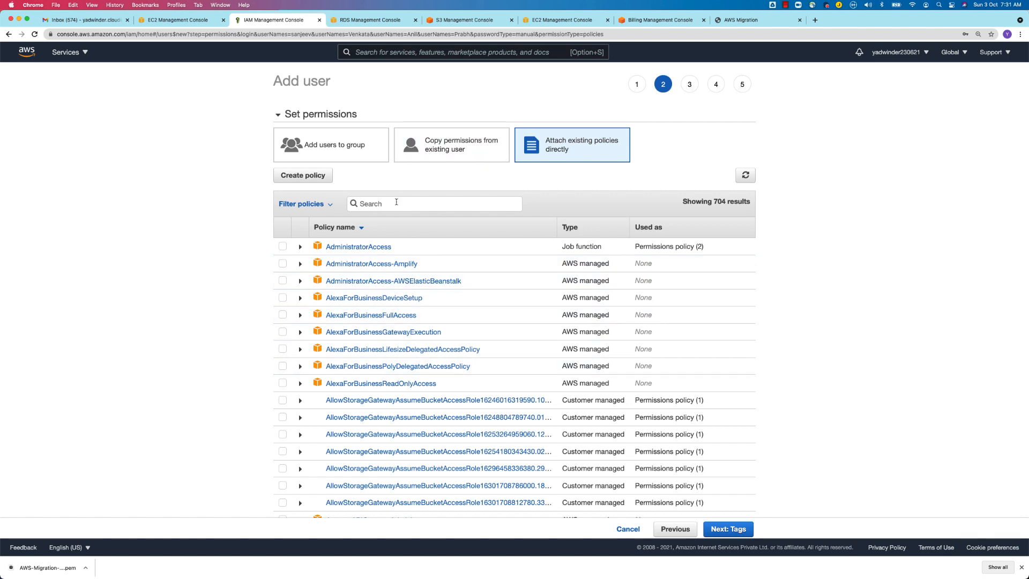
type("ec2")
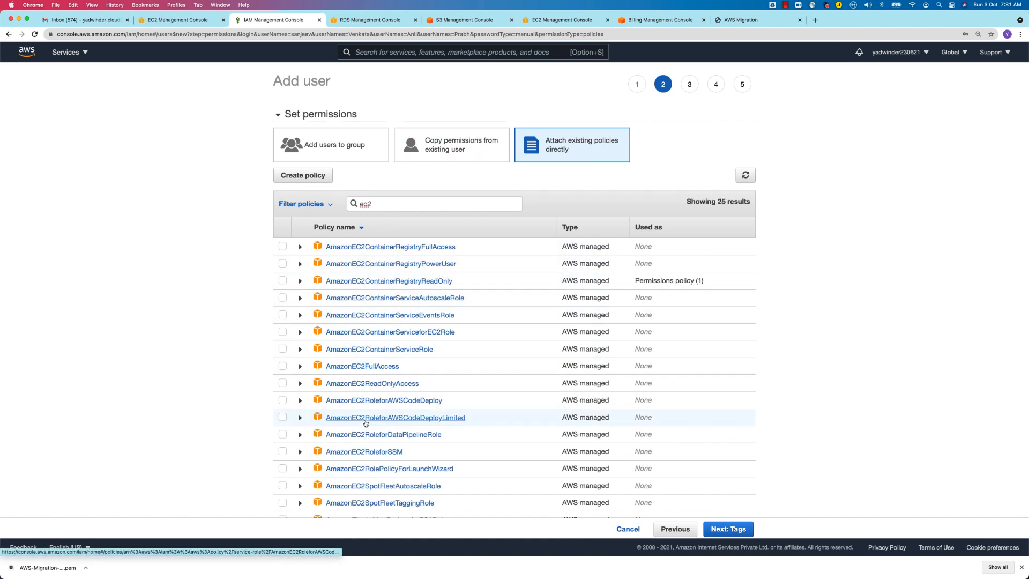
scroll(339, 375, "down", 1)
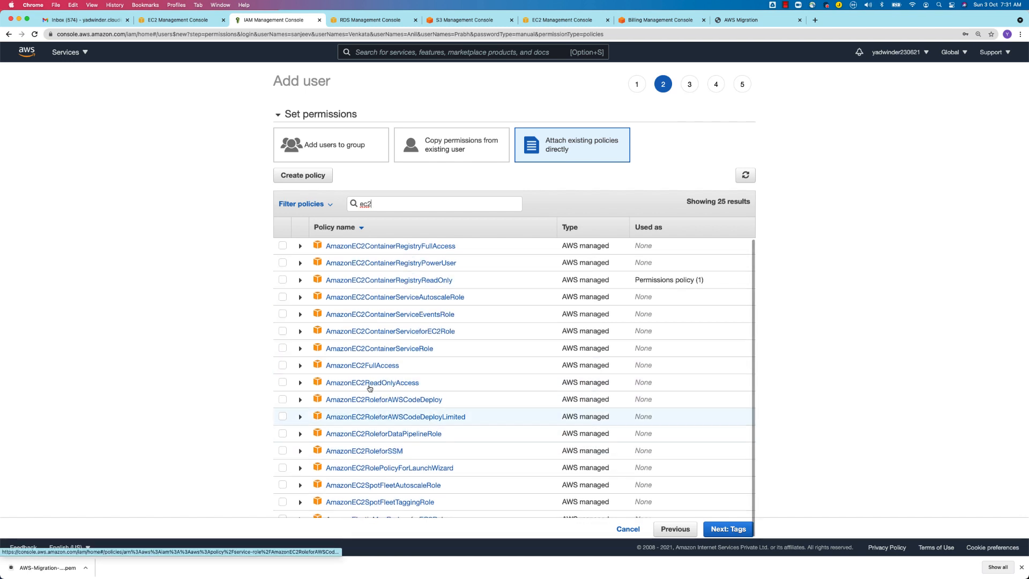
left_click(282, 382)
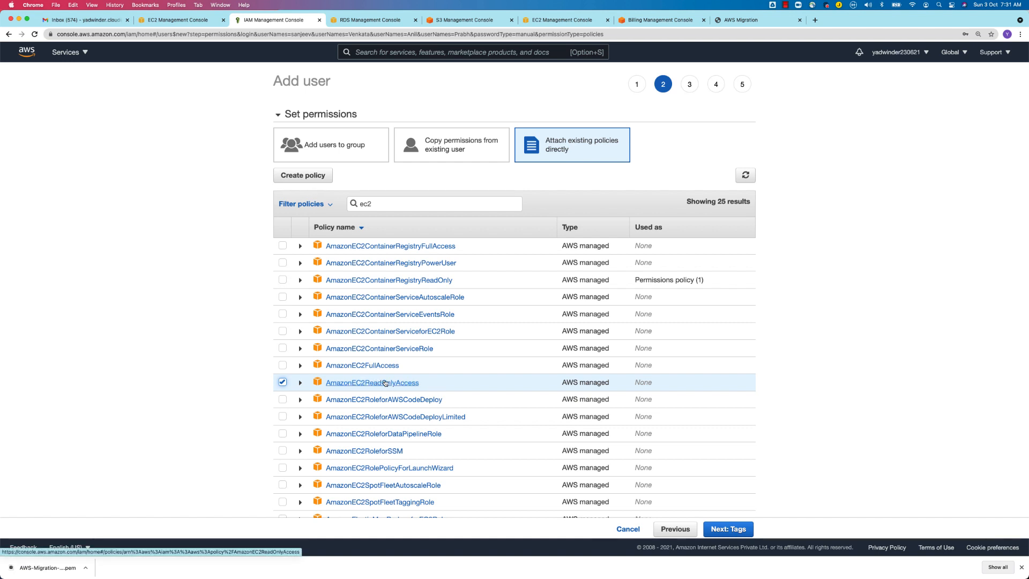
Step: Continue without adding tags and create the IAM users with the reviewed settings
left_click(730, 529)
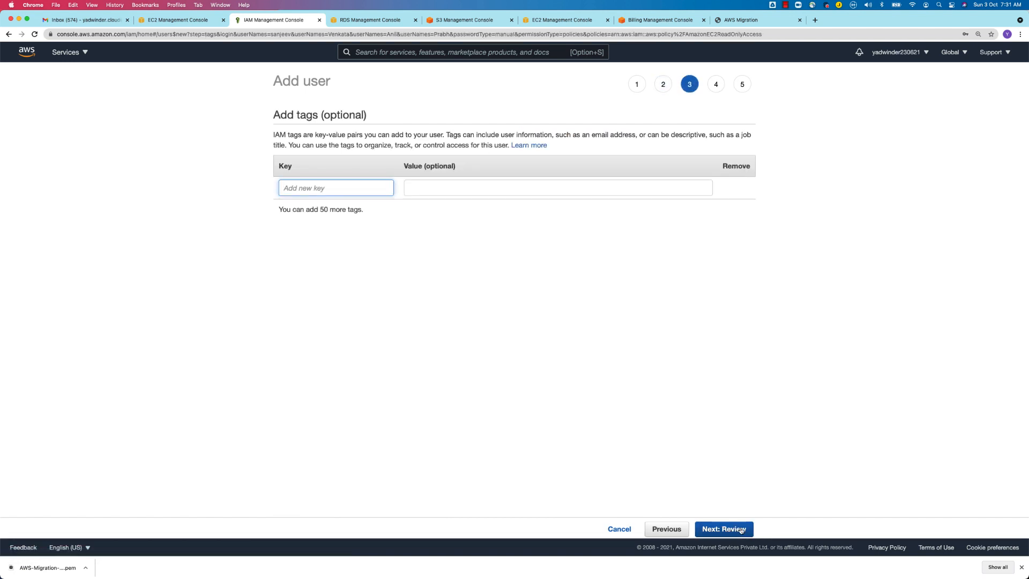
left_click(730, 530)
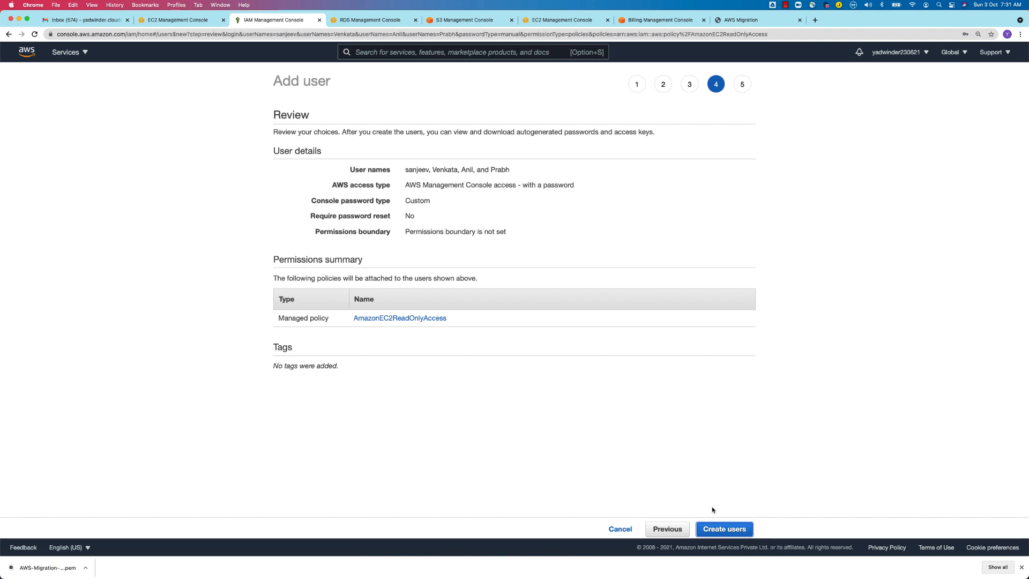
left_click(724, 529)
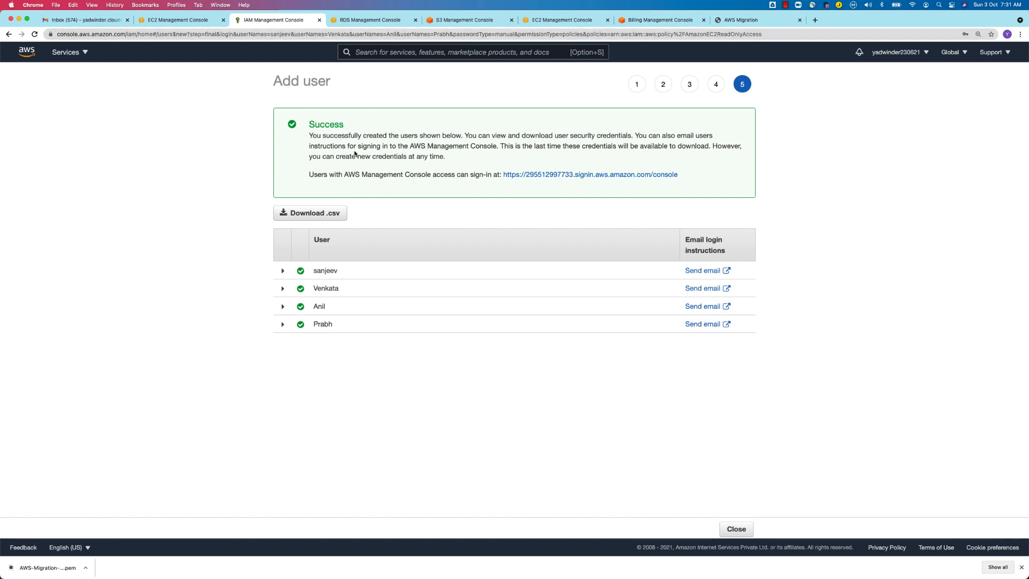
Step: Open the Safari browser
key("super+Tab")
key("super+space")
type("sa")
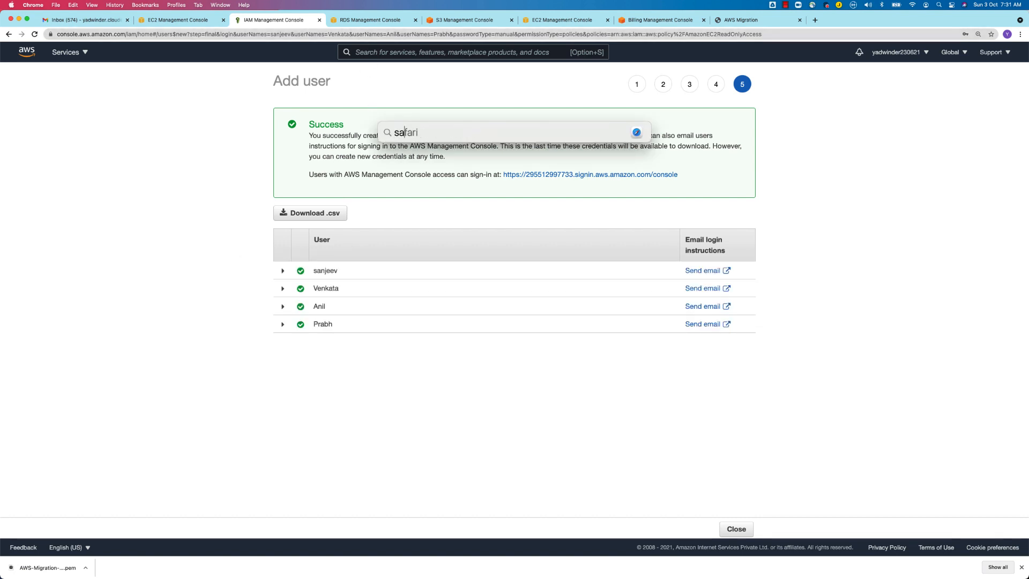
type("f")
key("Return")
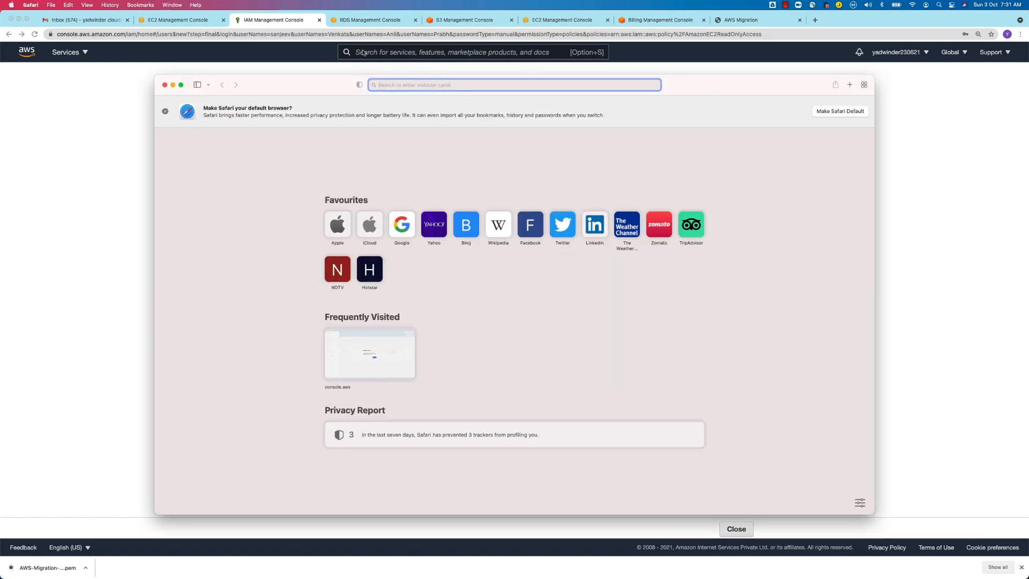
Step: Copy the console sign-in link for the new users from Chrome and load it in Safari
left_click(72, 134)
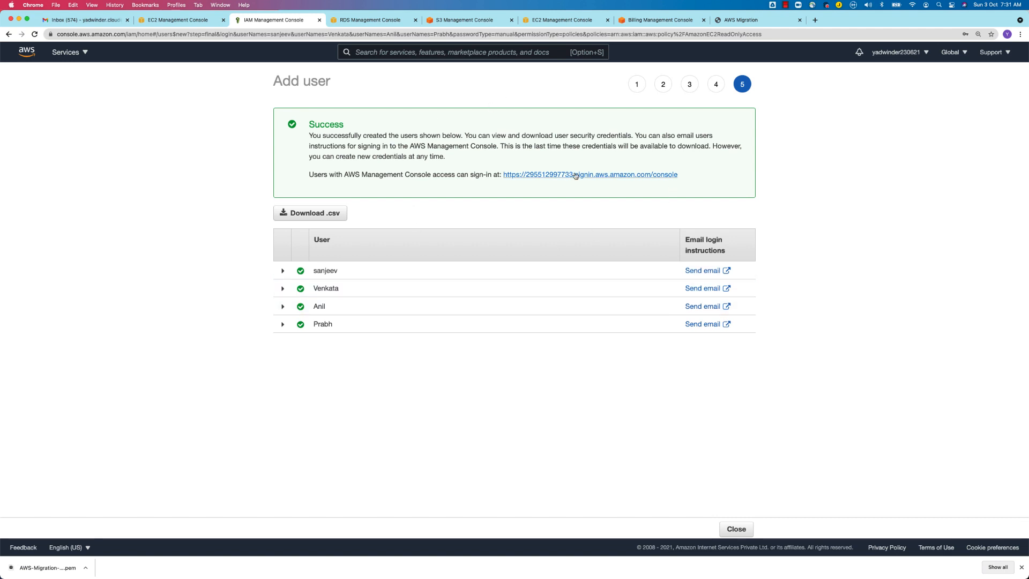
left_click_drag(681, 177, 502, 178)
key("super+c")
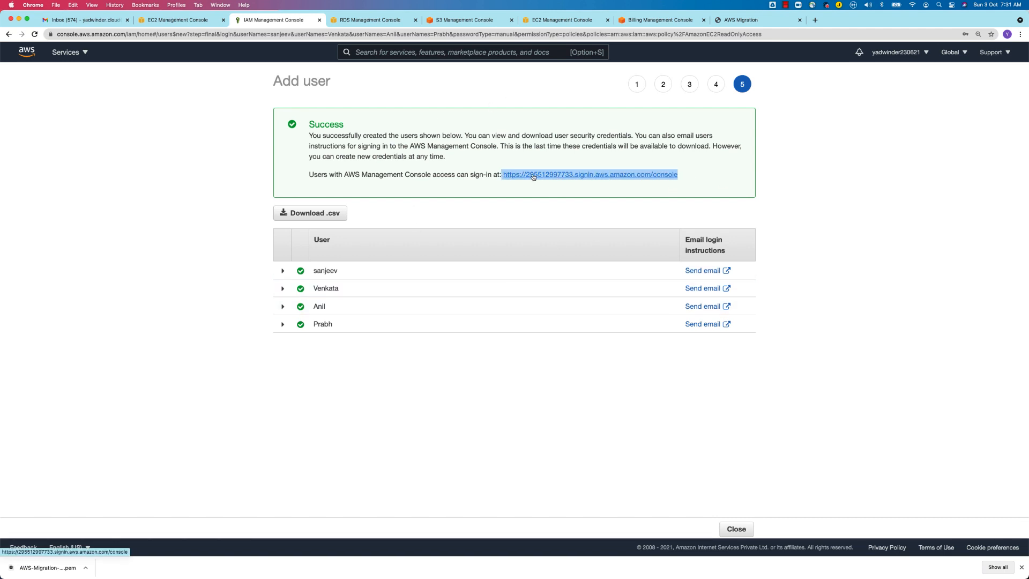
key("super+Tab")
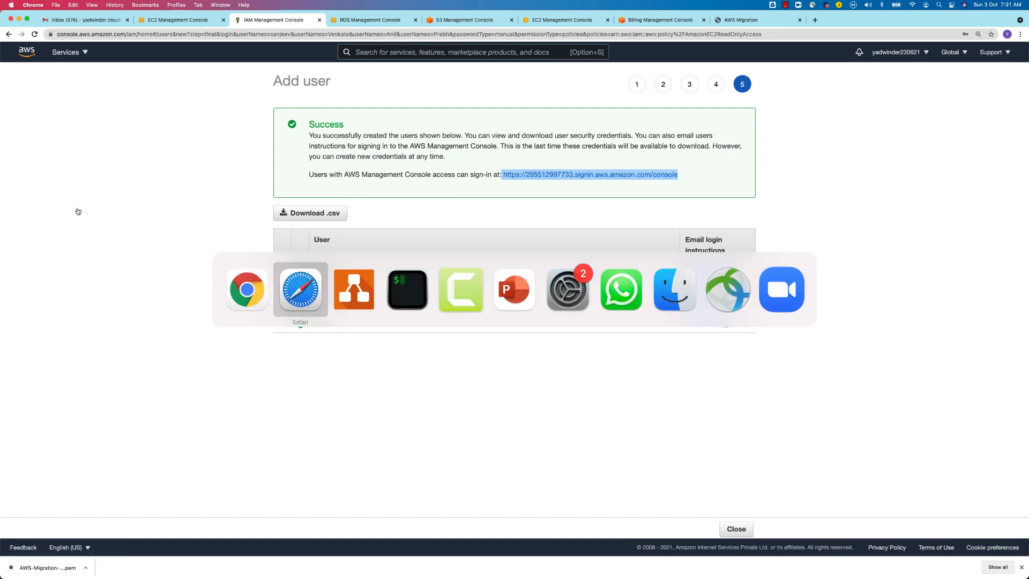
key("super+v")
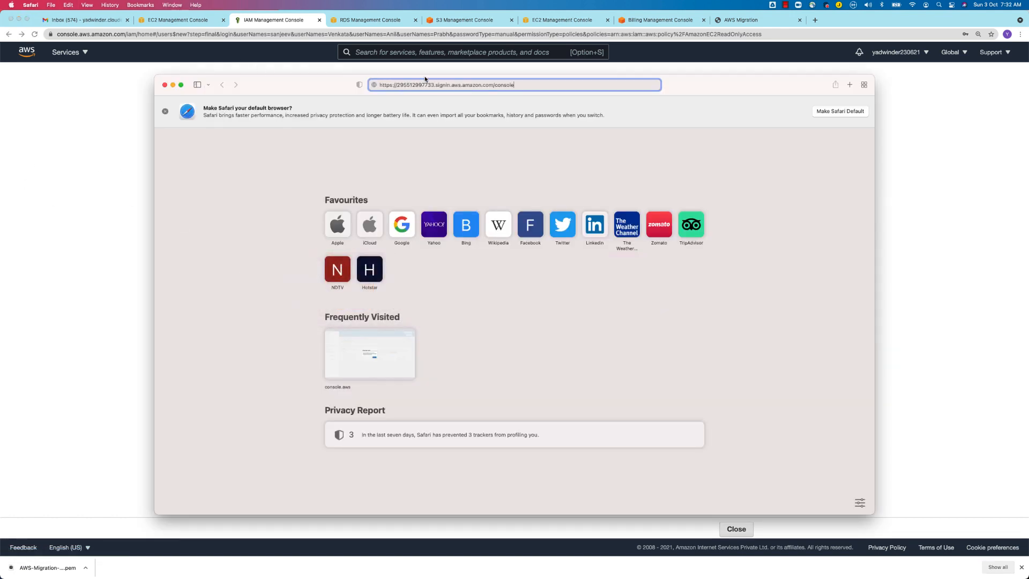
key("Return")
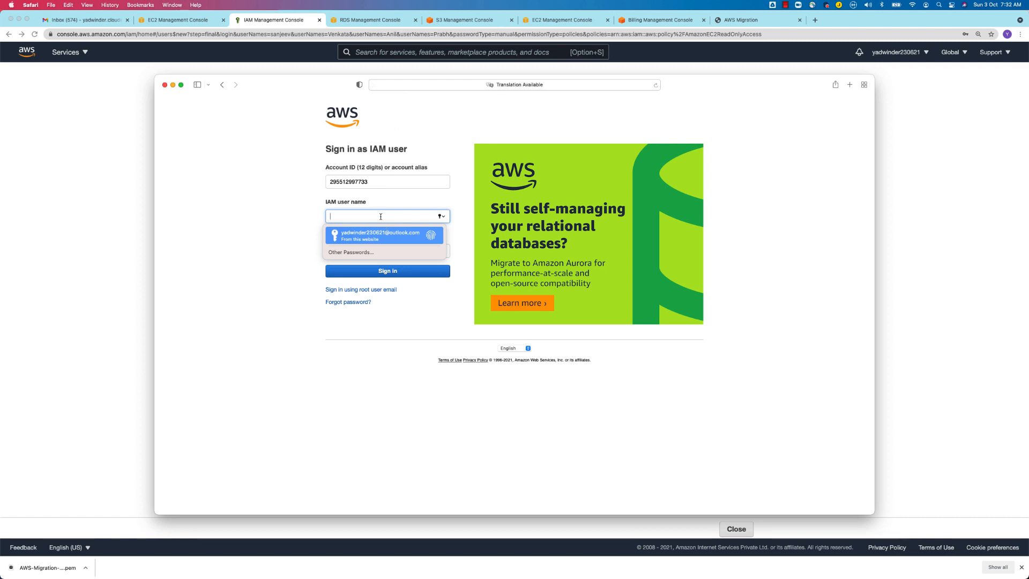
Step: Sign in with the first new user's IAM user name and password, and decline saving the password
type("sanjeev")
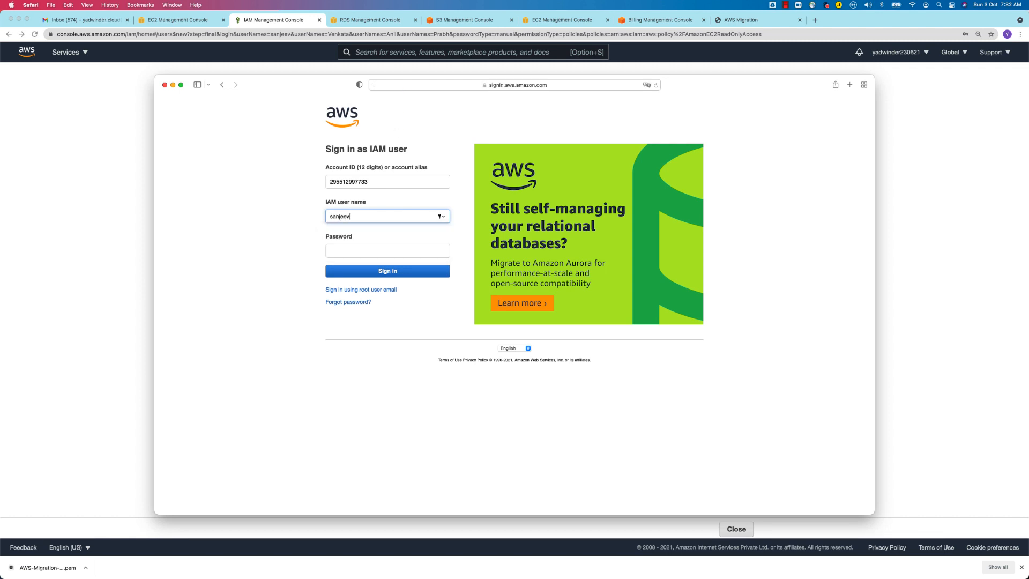
key("Tab")
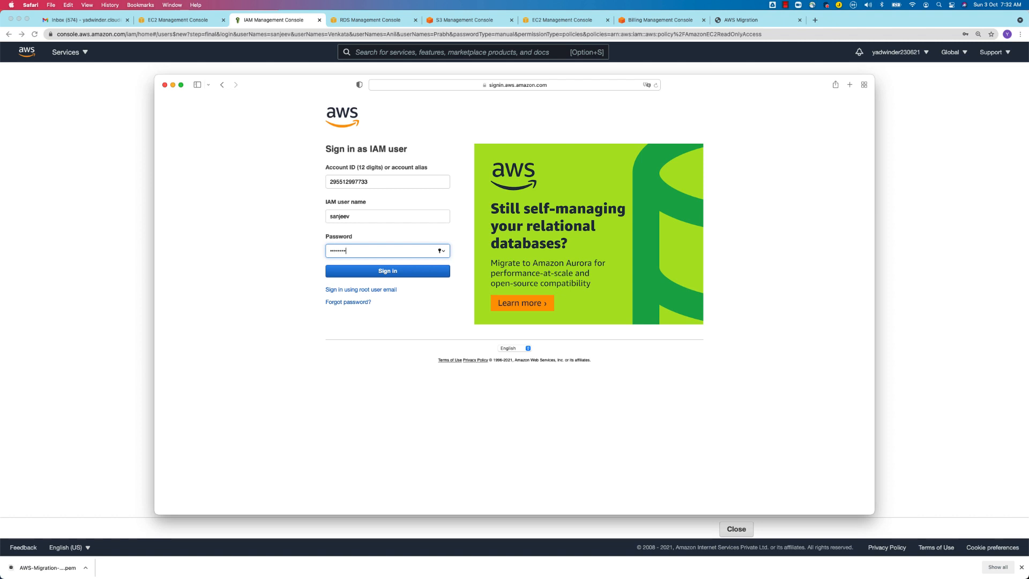
left_click(413, 270)
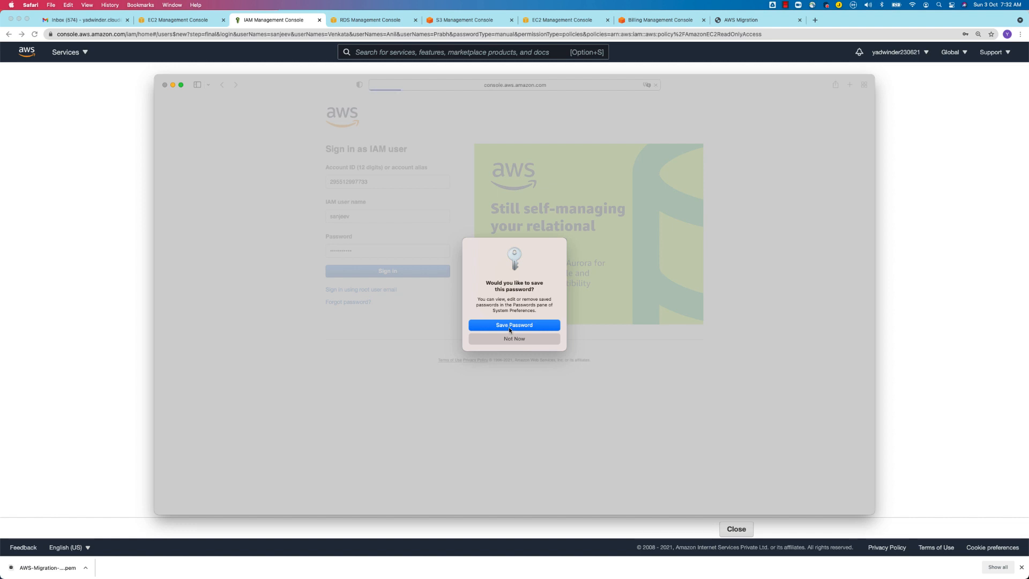
left_click(510, 337)
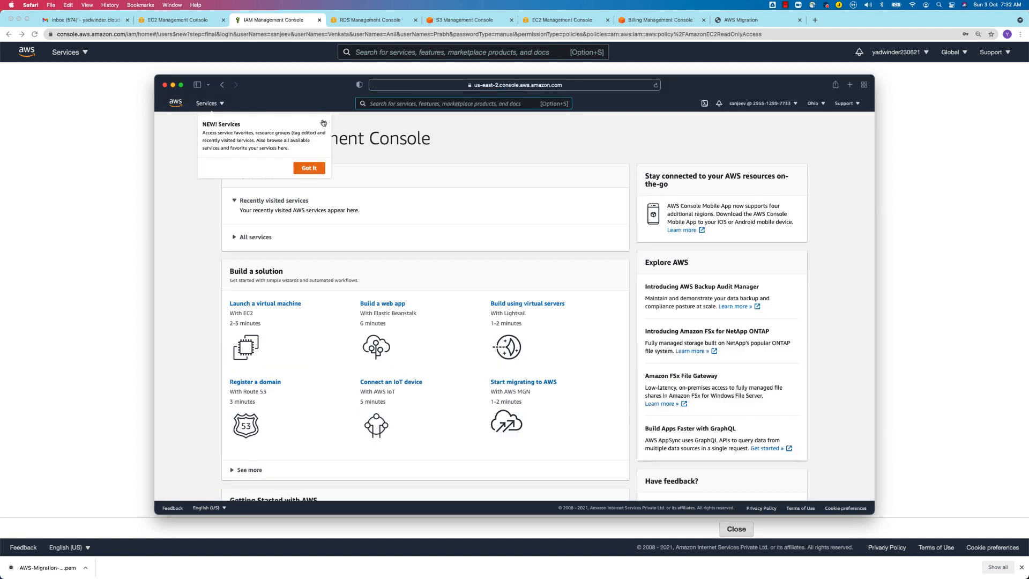
Step: Dismiss the new services notice on the AWS Management Console home page
left_click(323, 122)
left_click(575, 139)
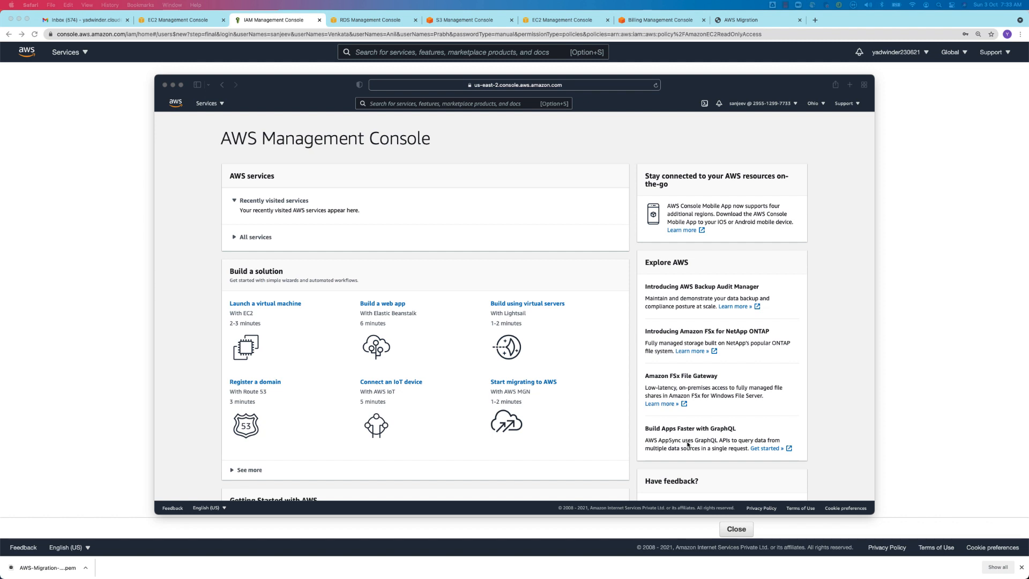
left_click(450, 133)
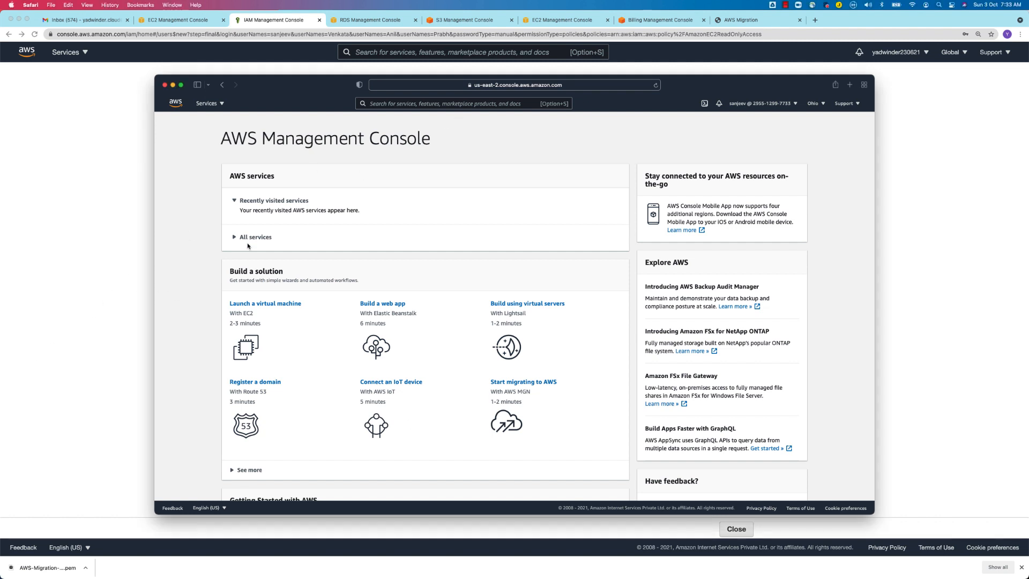
Step: Start launching a virtual machine with the Amazon Linux 2 AMI, keeping the default instance type, details and storage and adding no tags
left_click(271, 304)
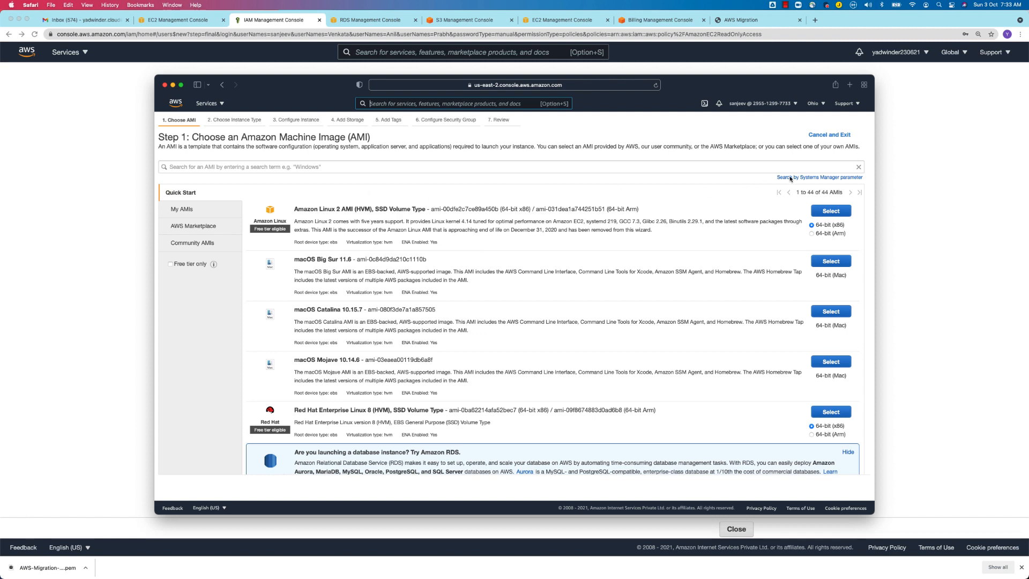
left_click(814, 211)
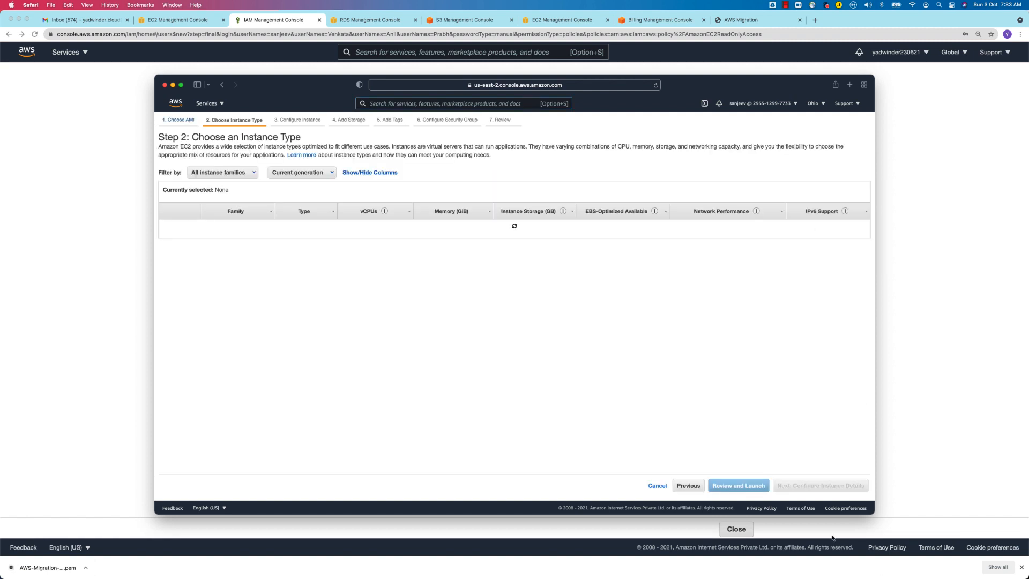
left_click(814, 485)
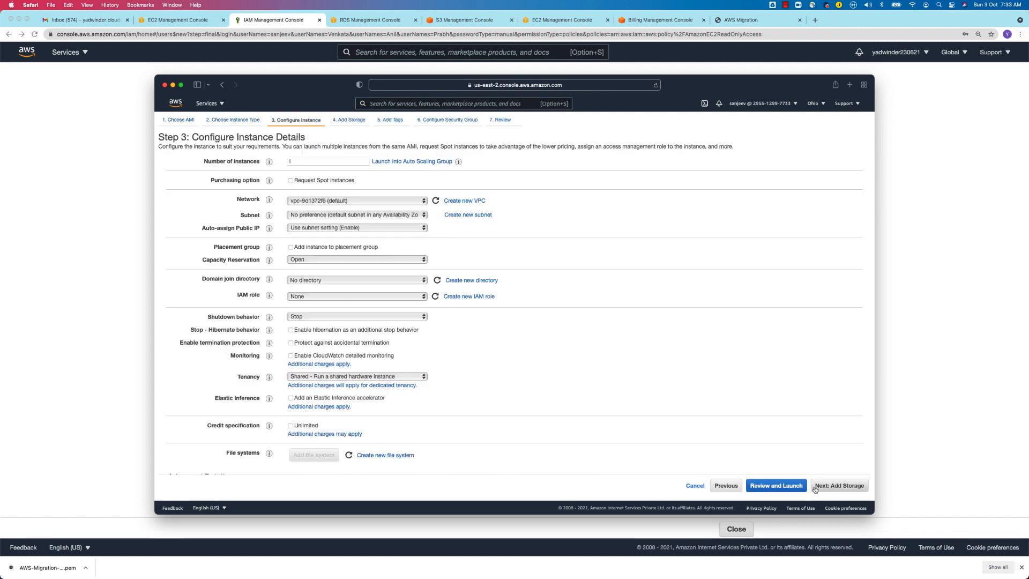
left_click(843, 485)
left_click(843, 487)
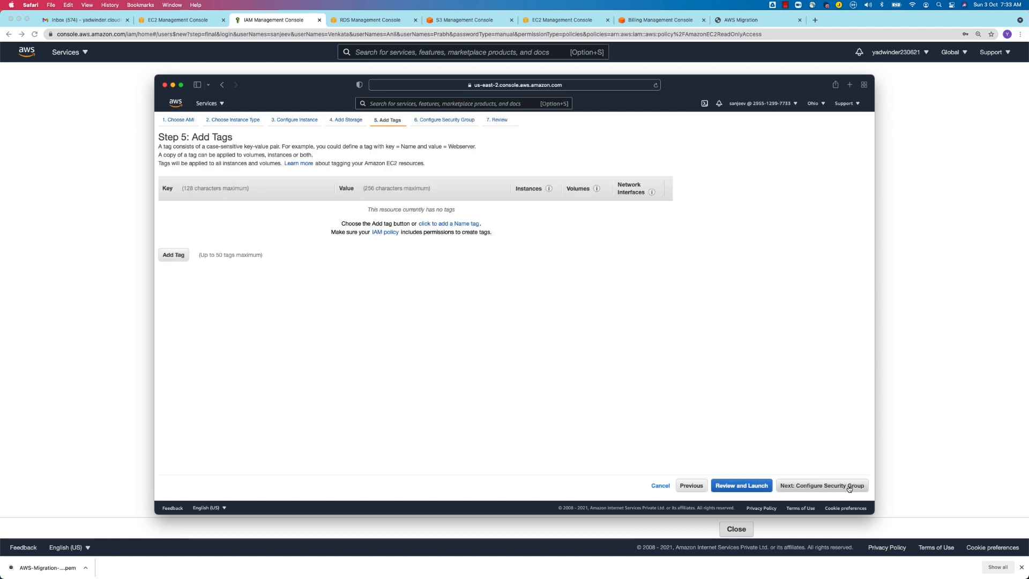
left_click(849, 486)
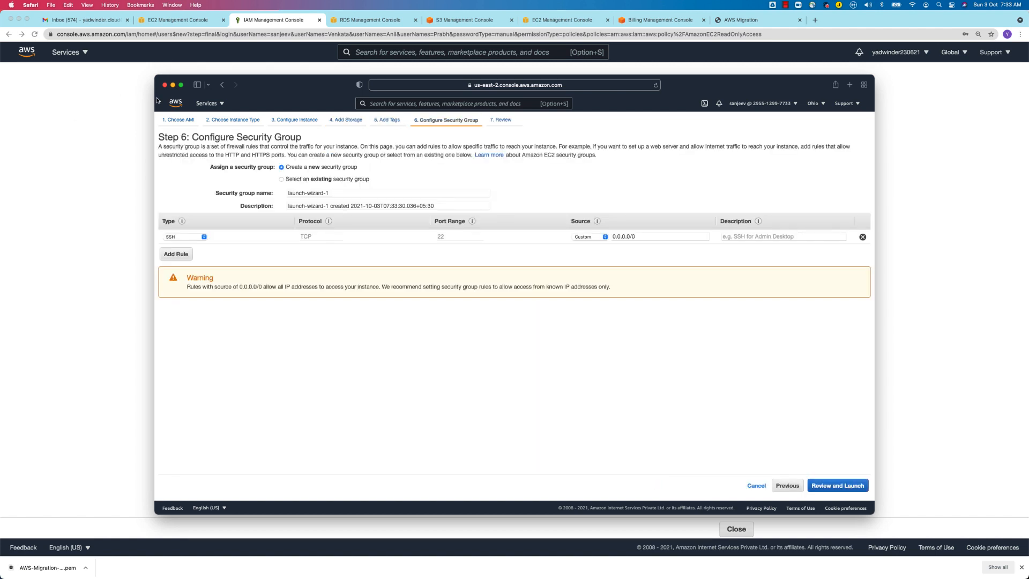
Step: Assign the existing default security group to the instance and proceed through the review to launch
left_click(308, 180)
left_click(267, 211)
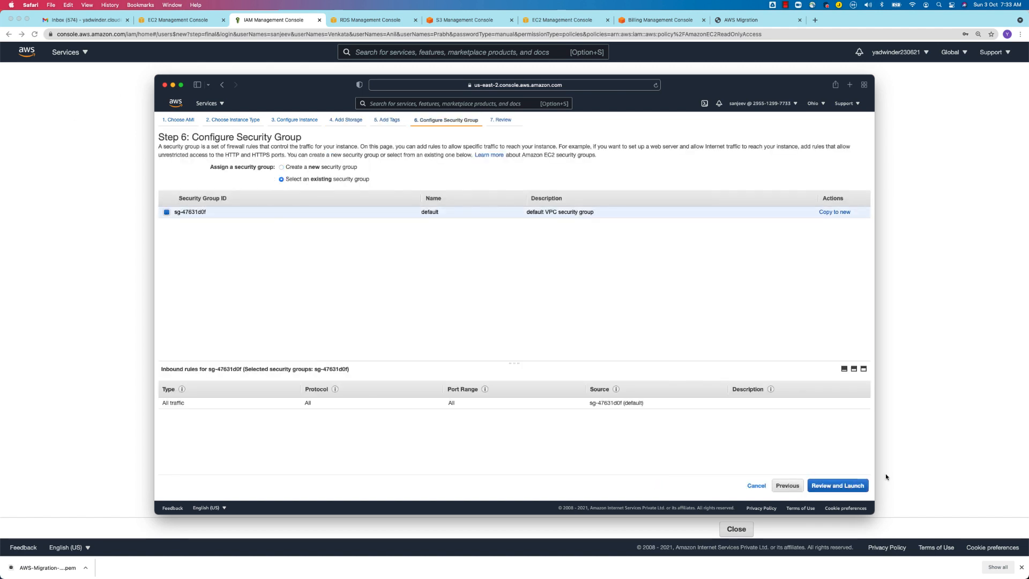
left_click(837, 486)
left_click(852, 486)
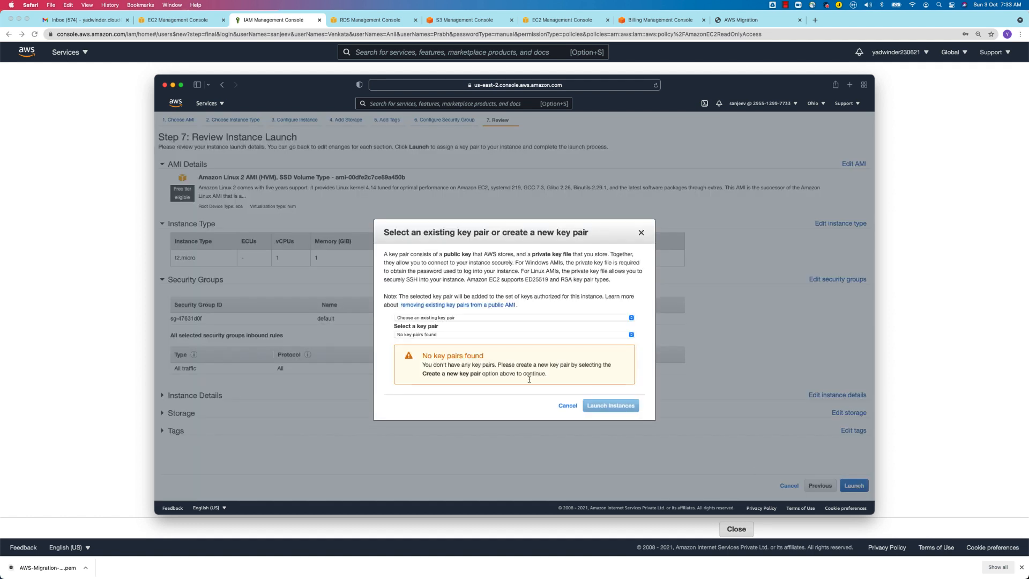
Step: Try to create and download a new RSA key pair named test1 for the instance
left_click(433, 318)
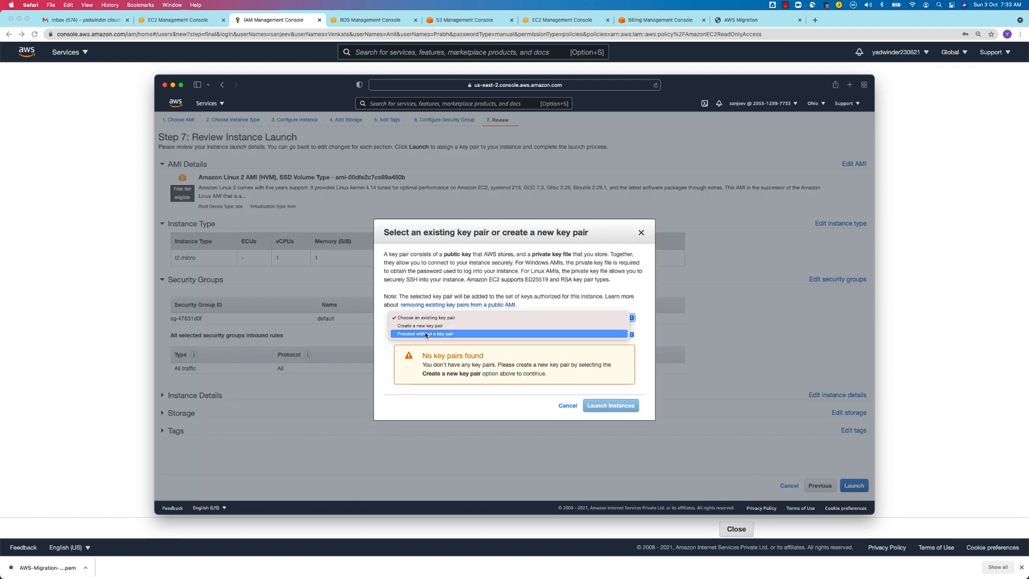
left_click(448, 360)
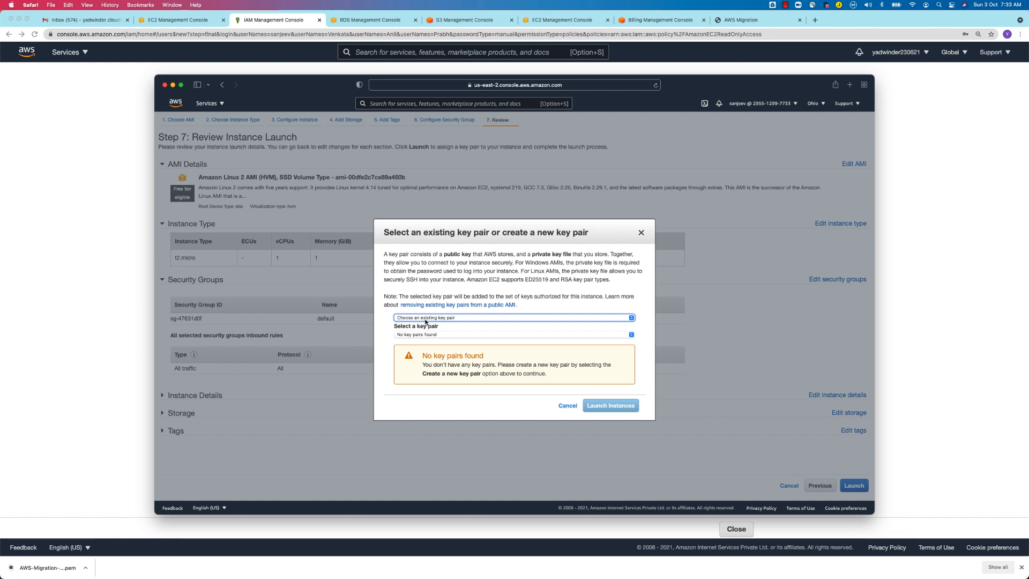
left_click(425, 320)
left_click(420, 325)
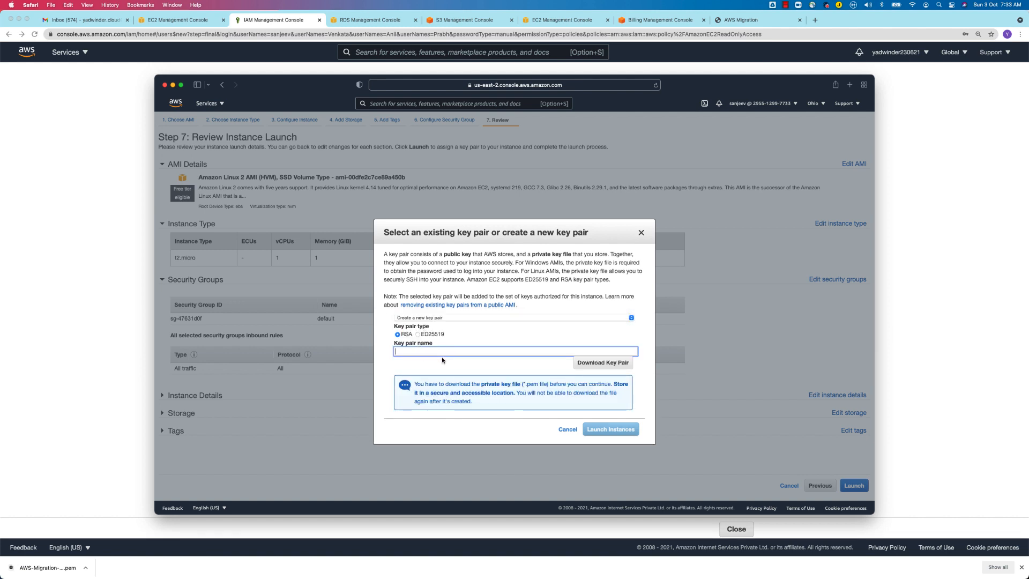
type("test1")
left_click(606, 363)
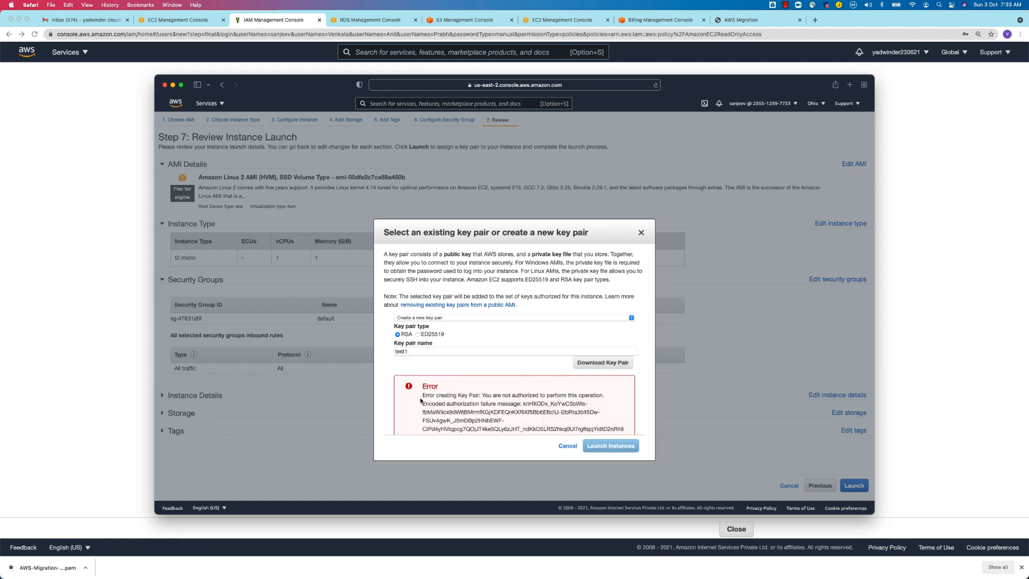
Step: Examine the error message for the key pair creation and highlight its authorization sentence
left_click_drag(422, 396, 502, 421)
scroll(502, 417, "down", 2)
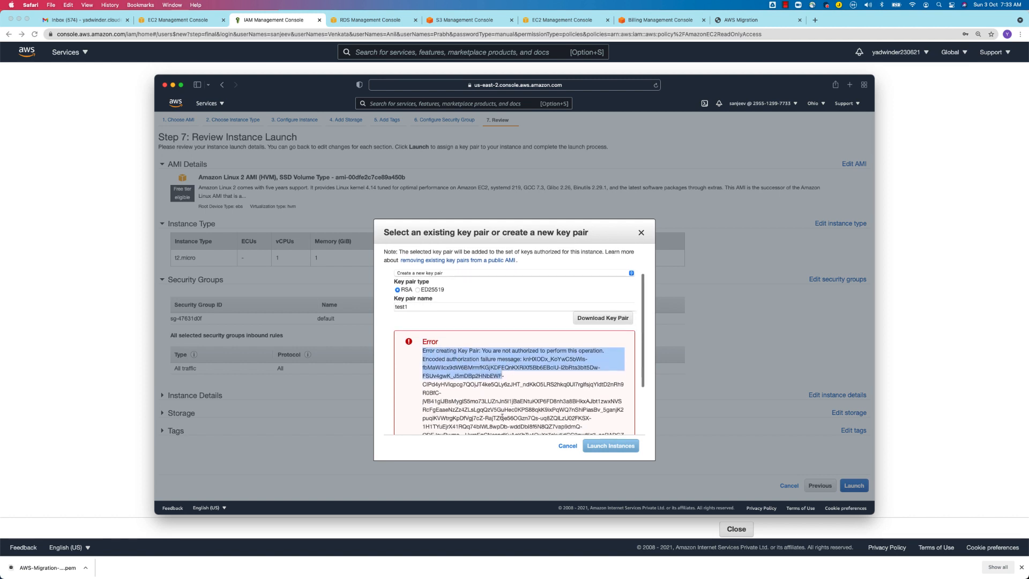
left_click_drag(481, 347, 607, 348)
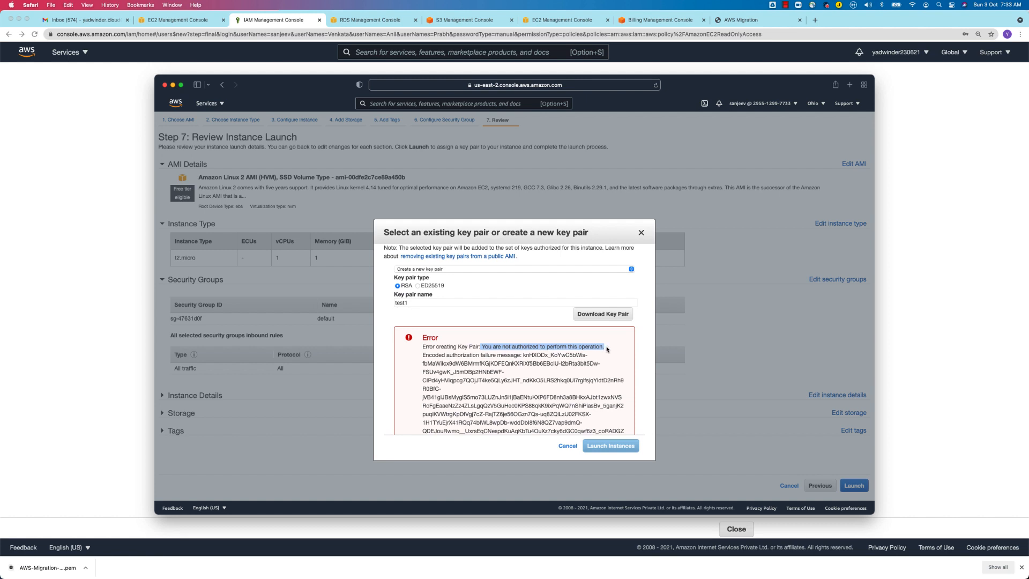
Step: Cancel the key pair dialog and instance launch, and select Linux-webserver among the running EC2 instances in the N. Virginia region
left_click(569, 446)
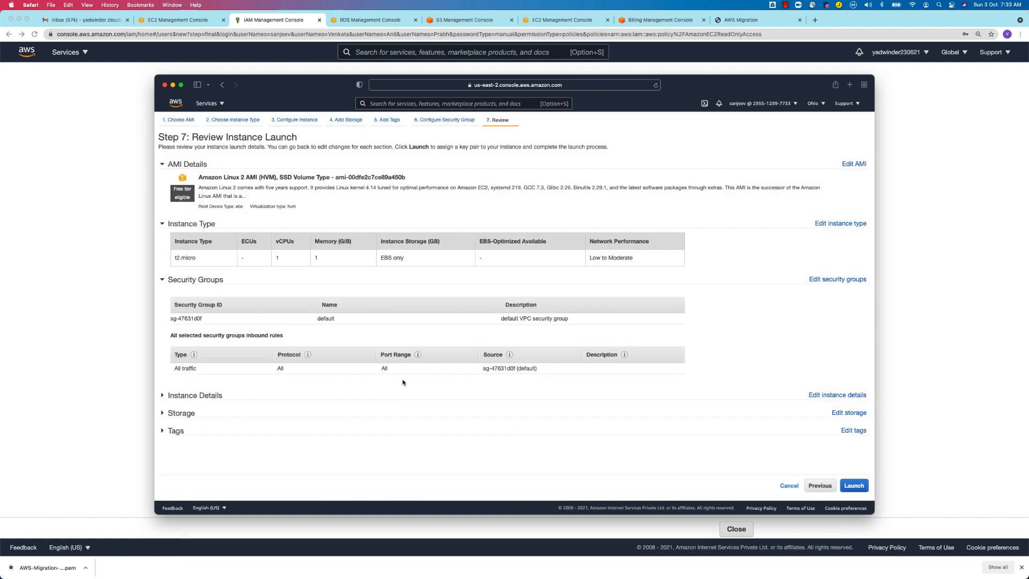
left_click(795, 487)
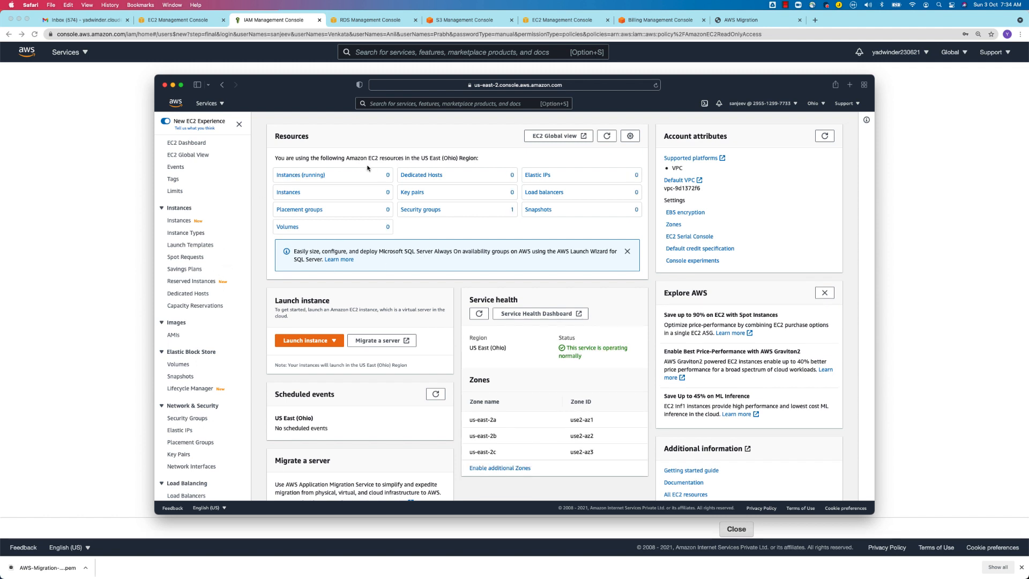
left_click(298, 177)
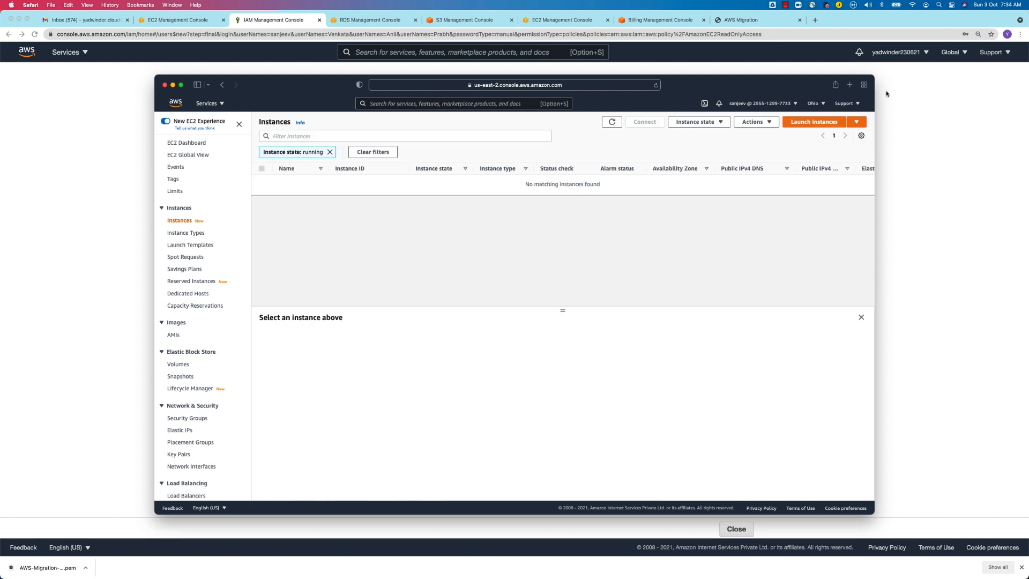
left_click(815, 103)
left_click(777, 124)
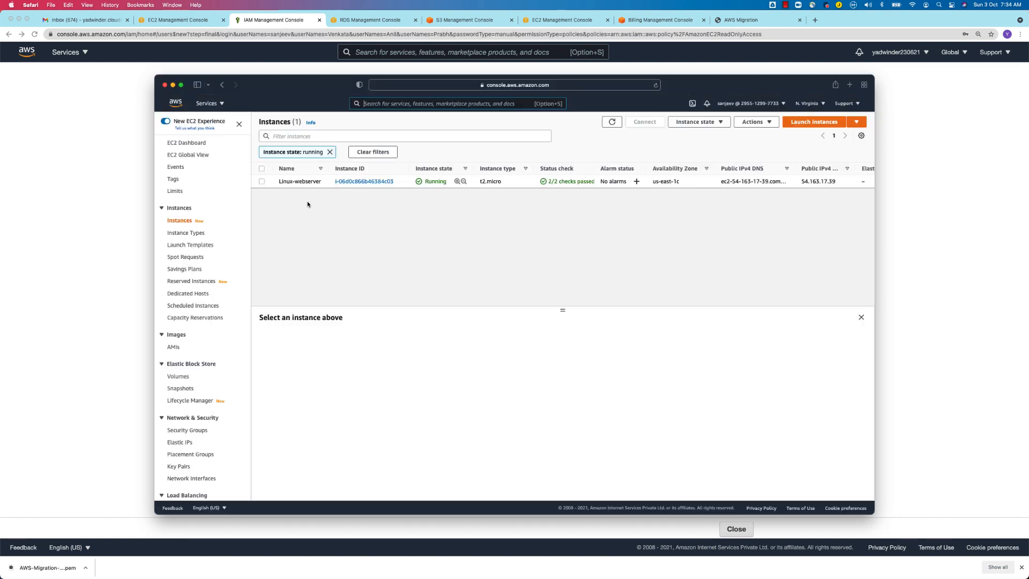
left_click(297, 182)
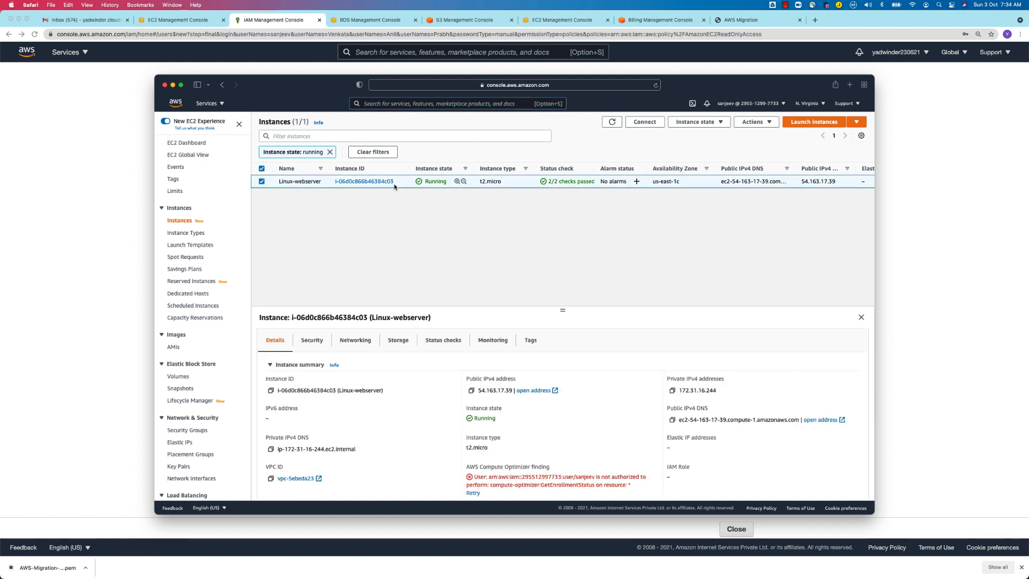
Step: Remove the running-state filter, try to stop the Linux-webserver instance, and highlight the authorization sentence in the message
left_click(332, 152)
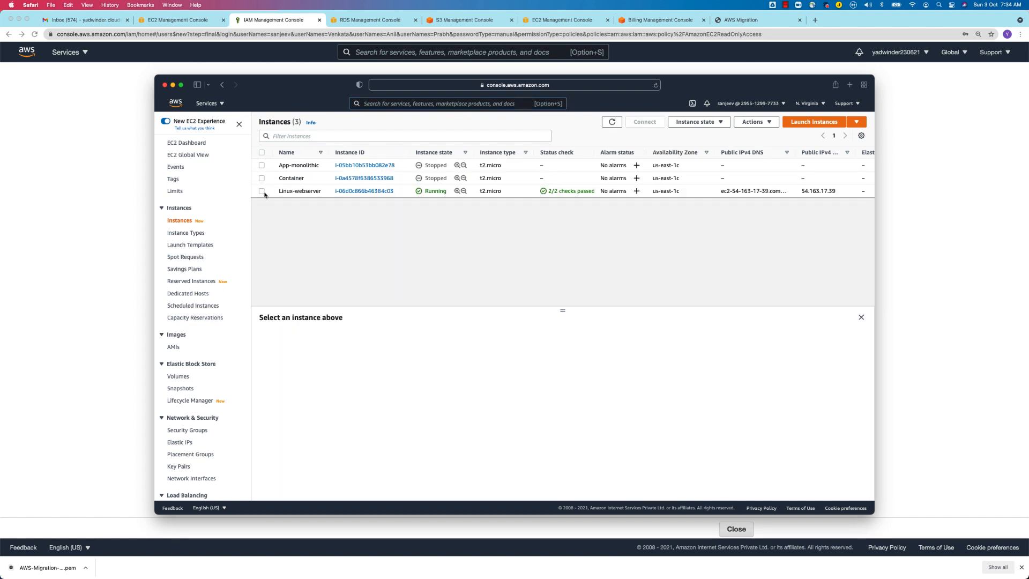
left_click(262, 192)
left_click(696, 125)
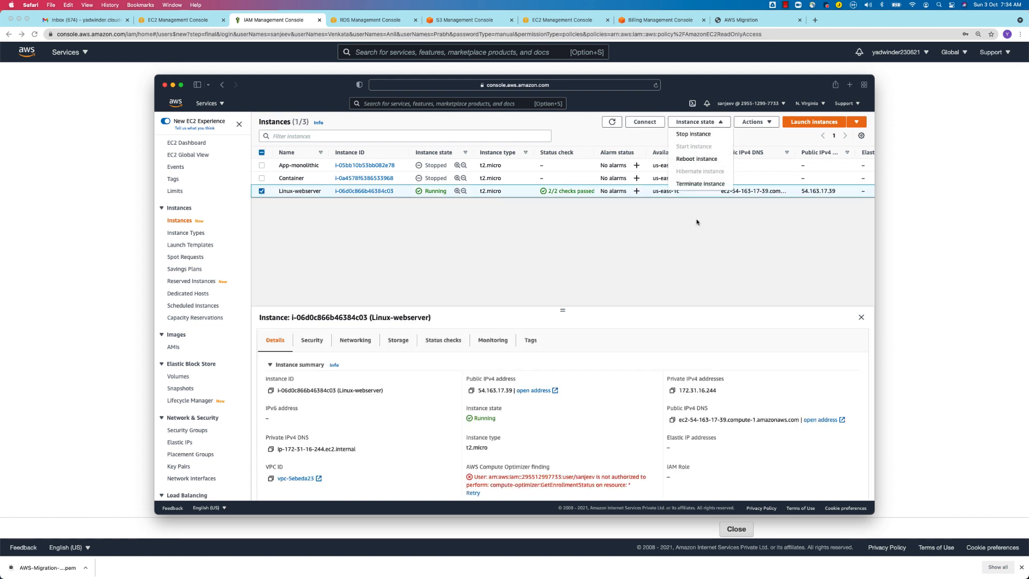
left_click(695, 134)
left_click(660, 345)
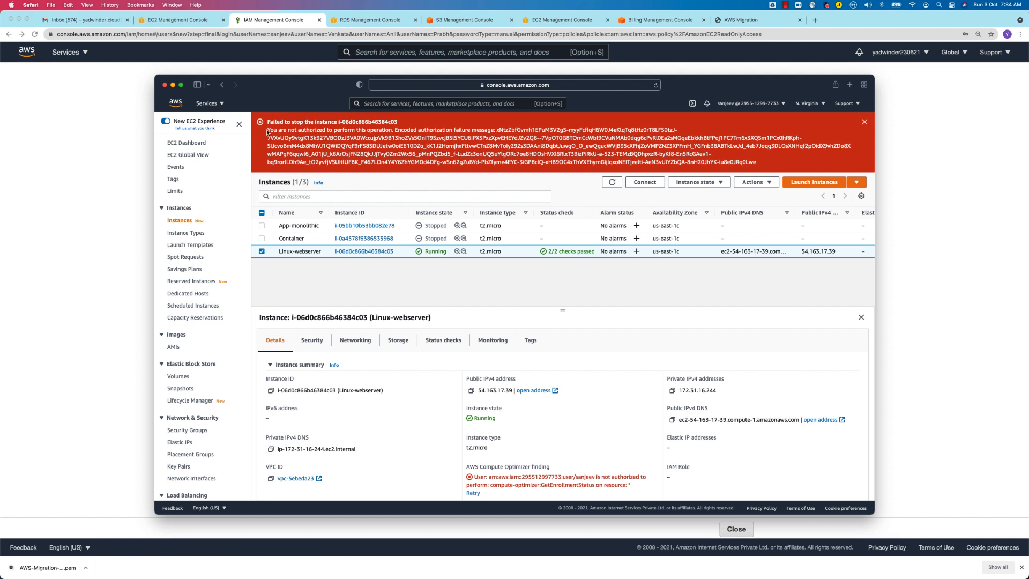
left_click_drag(268, 131, 415, 131)
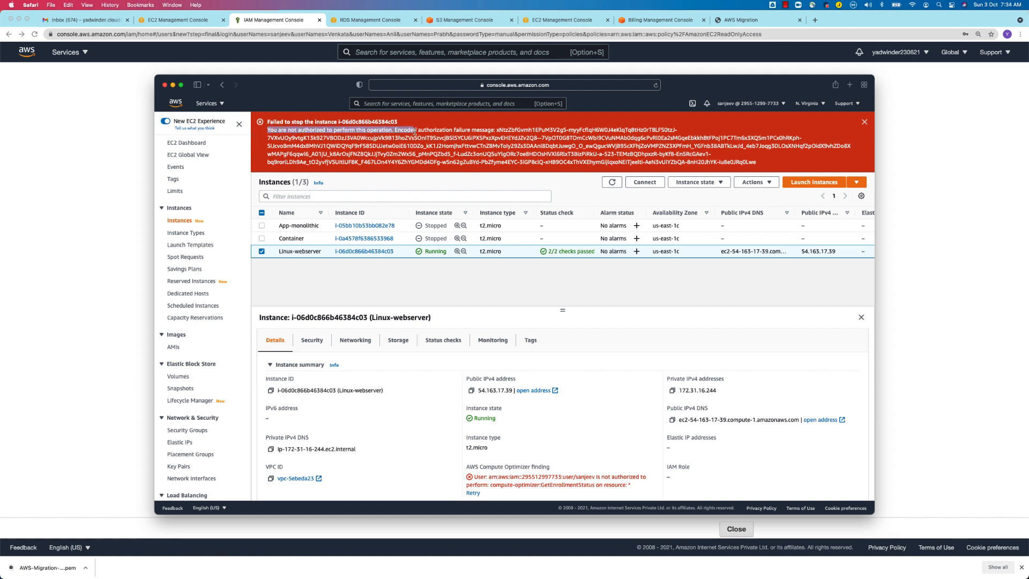
left_click(355, 283)
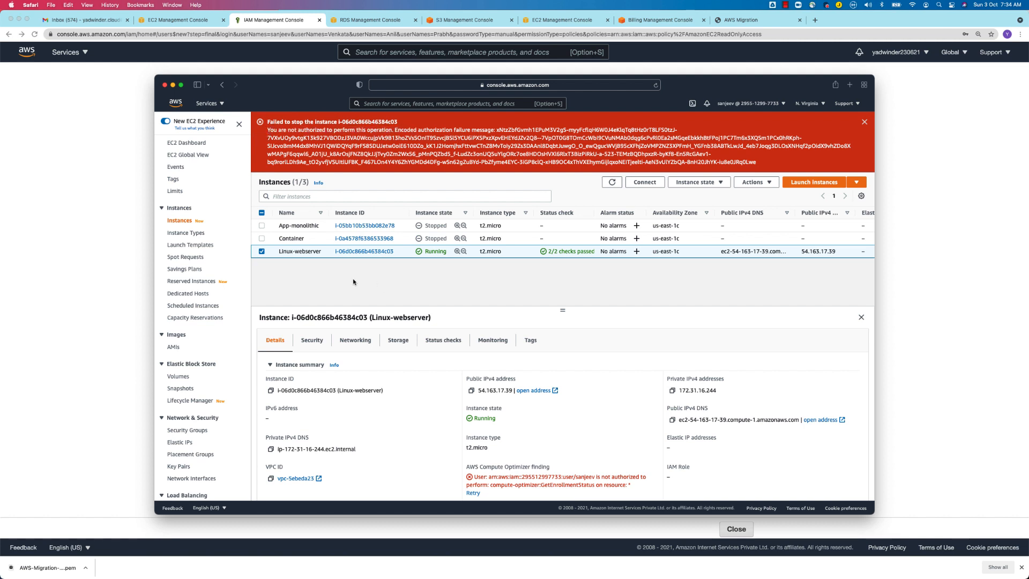
Step: Try to create a 100 GiB General Purpose SSD (gp2) volume in us-east-1a, and return to the volumes list
left_click(180, 376)
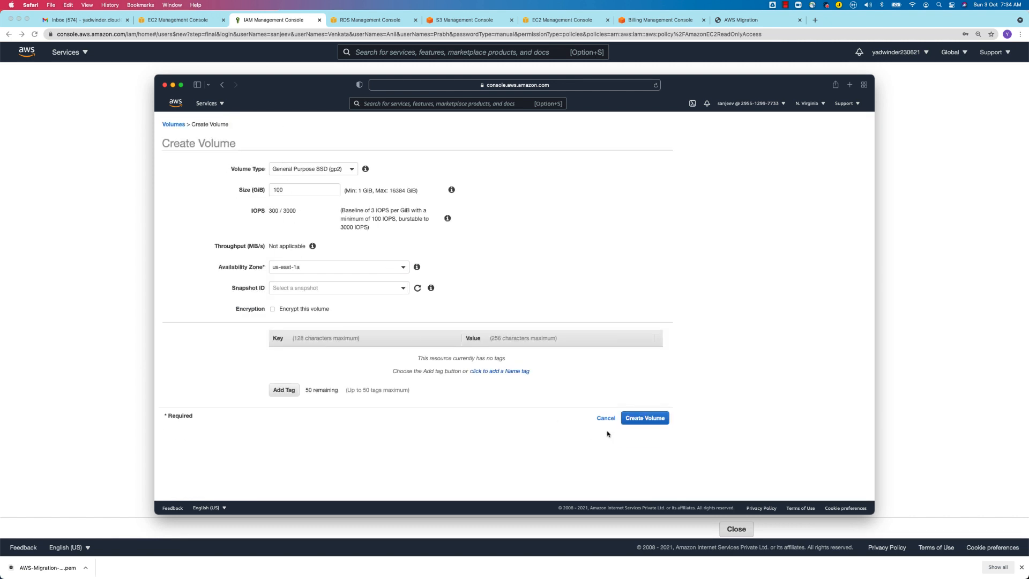
left_click(643, 419)
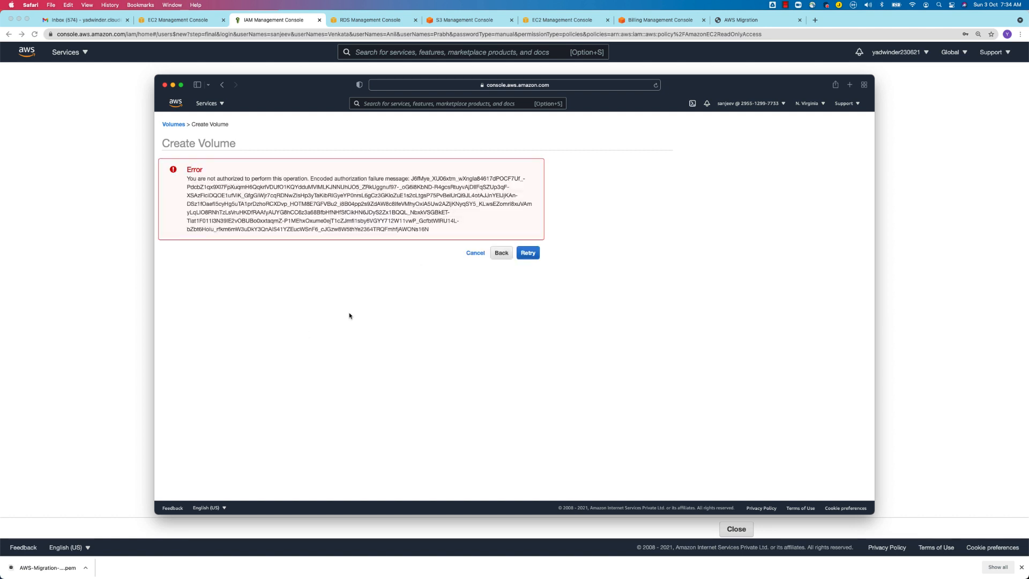
left_click(507, 260)
left_click(598, 419)
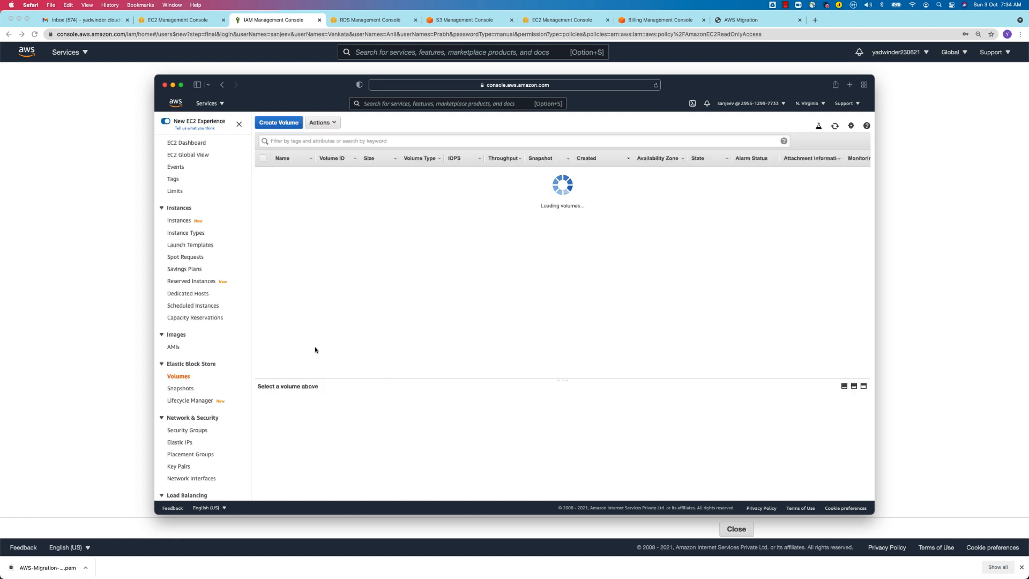
Step: Switch to draw.io and enlarge the IAM Service box on the IAM page, placing it farther below the AWS Console box
key("super+Tab")
key("super+Tab")
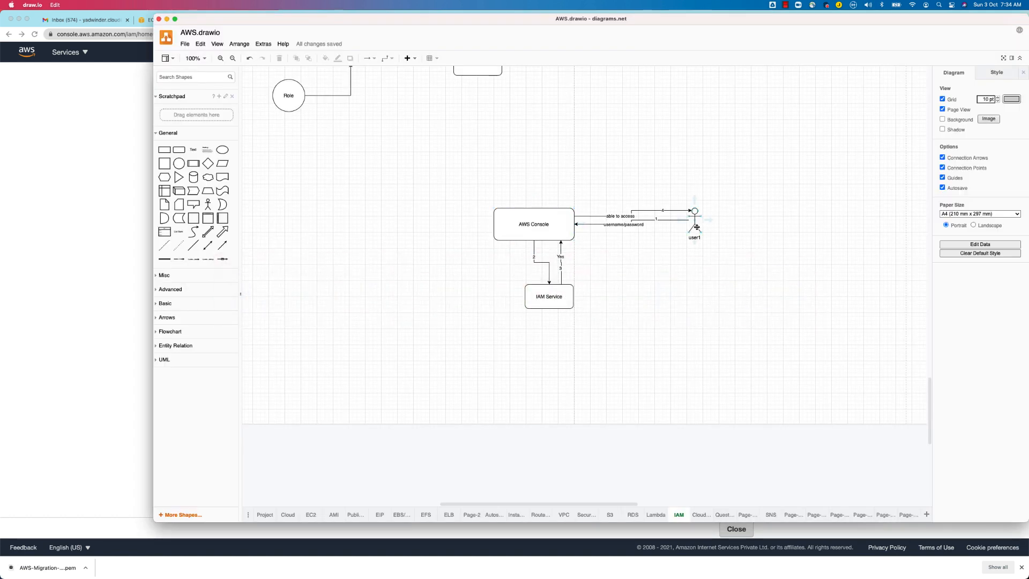
left_click(558, 306)
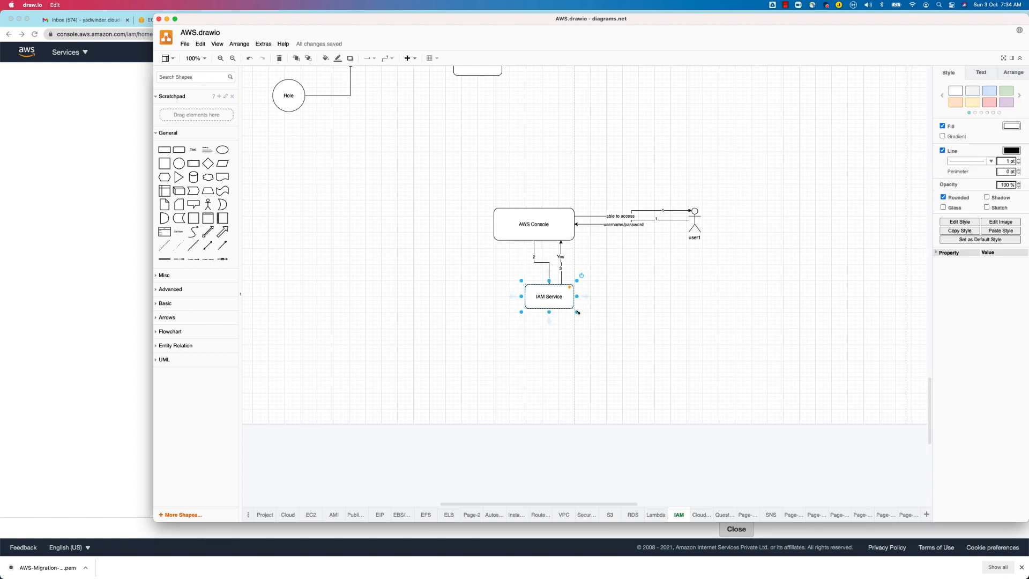
left_click_drag(573, 308, 614, 328)
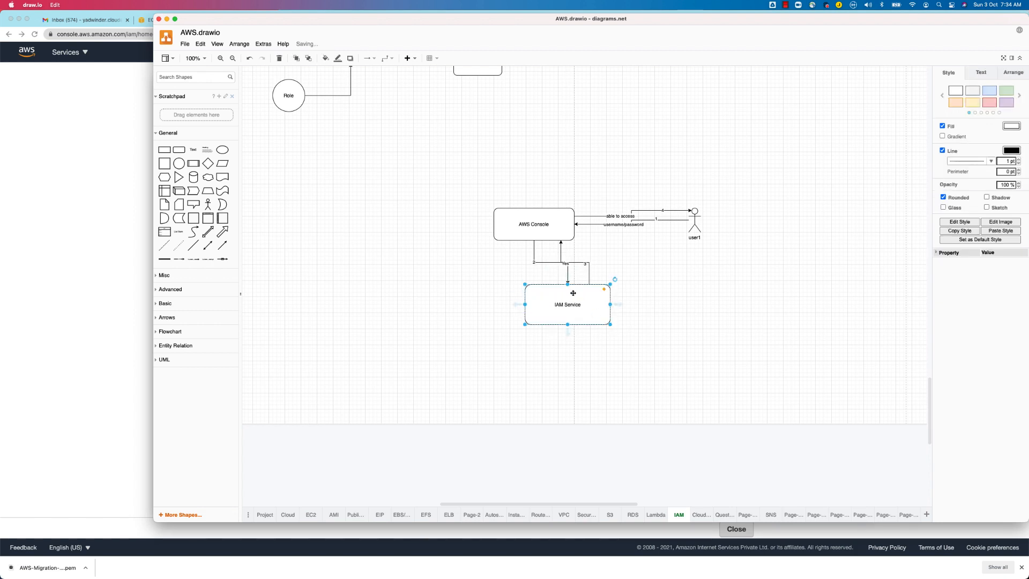
left_click_drag(536, 306, 506, 319)
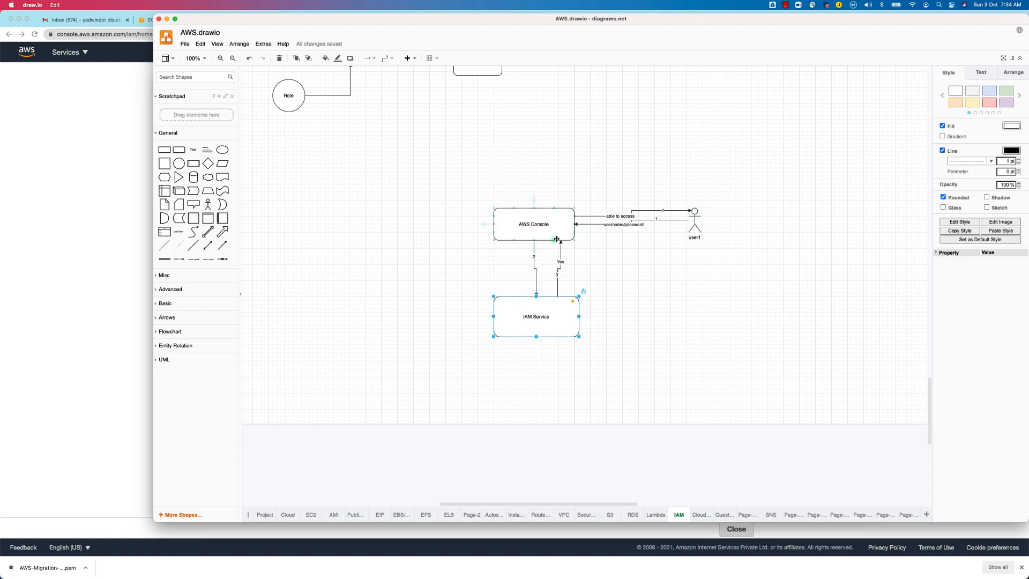
left_click_drag(578, 316, 590, 316)
left_click(677, 294)
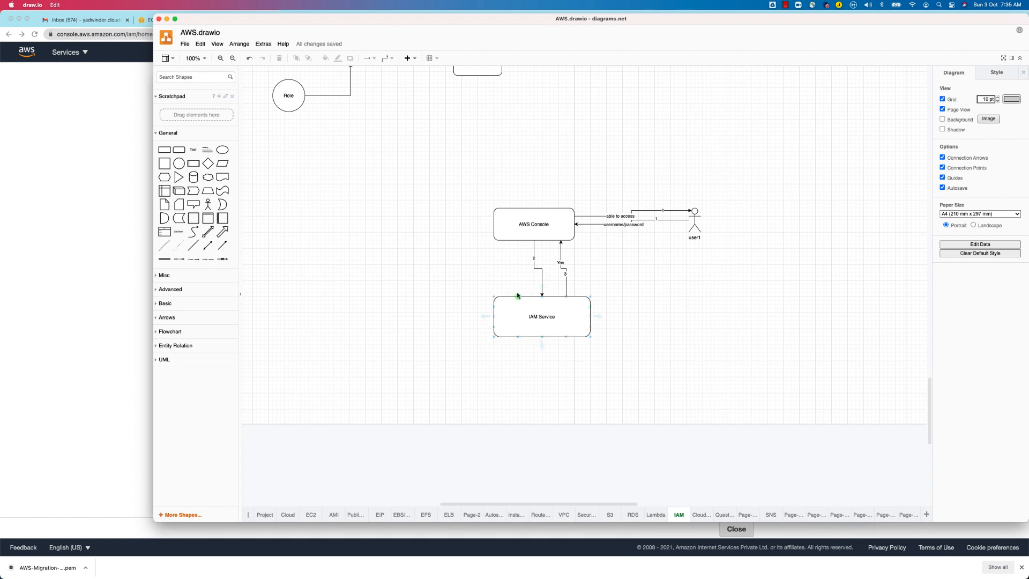
Step: Draw a connector from the IAM Service box to the AWS Console box and label it Authorization
left_click_drag(518, 295, 508, 248)
left_click_drag(518, 289, 516, 240)
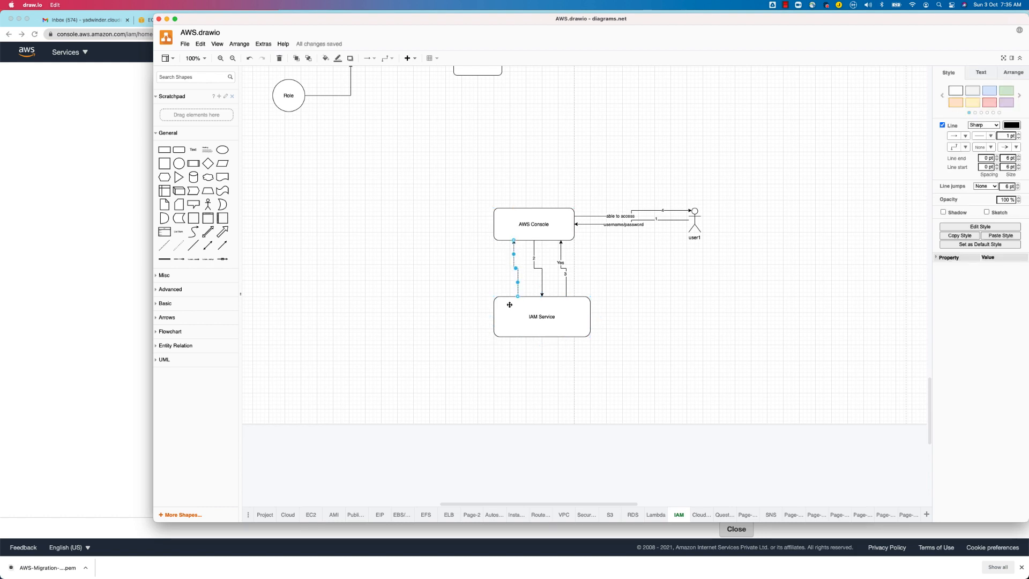
double_click(513, 263)
type("A")
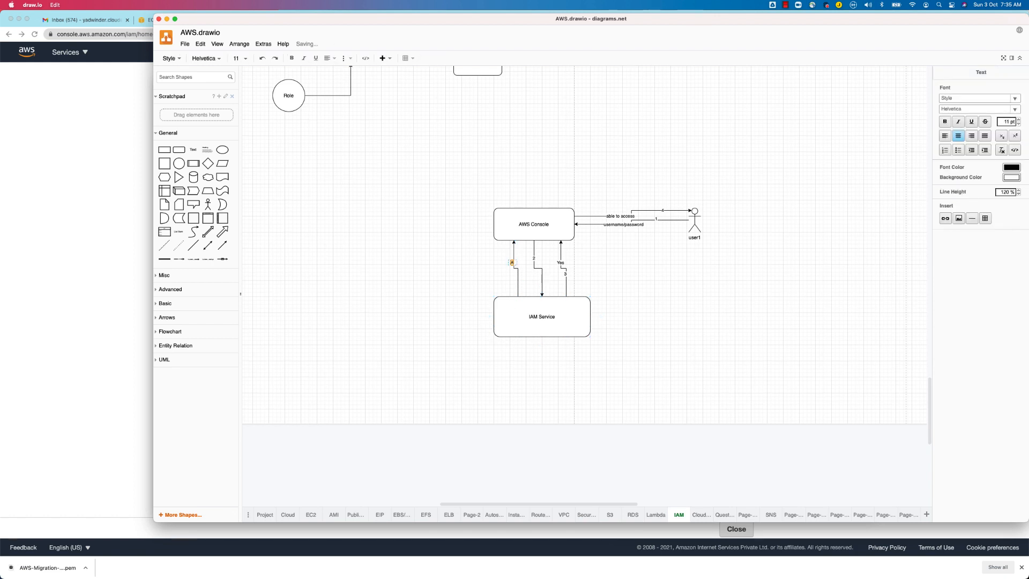
type("uthorization")
left_click(667, 277)
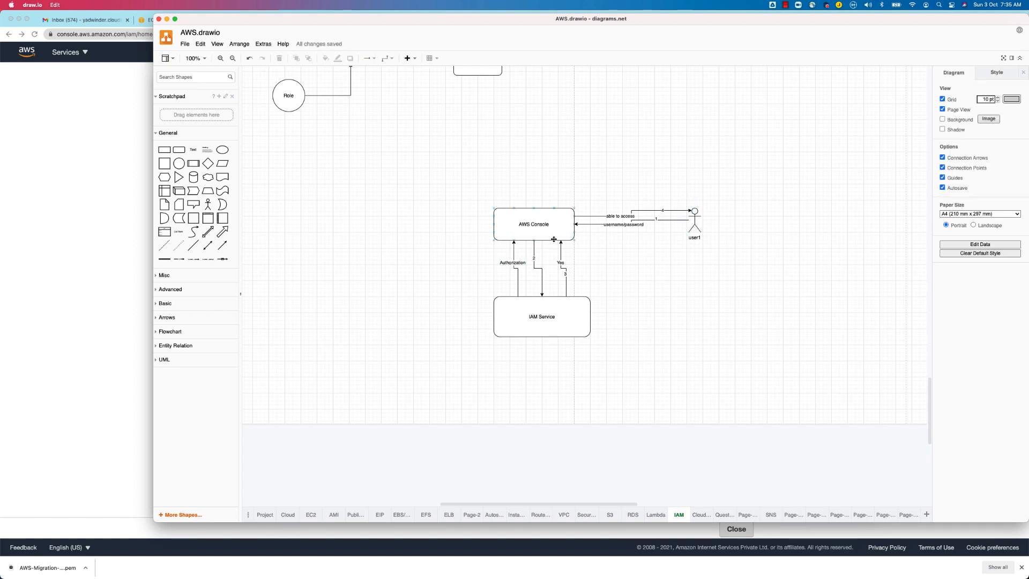
Step: Draw a connector from the AWS Console box to the user1 figure and label it Policy
left_click_drag(581, 232, 691, 234)
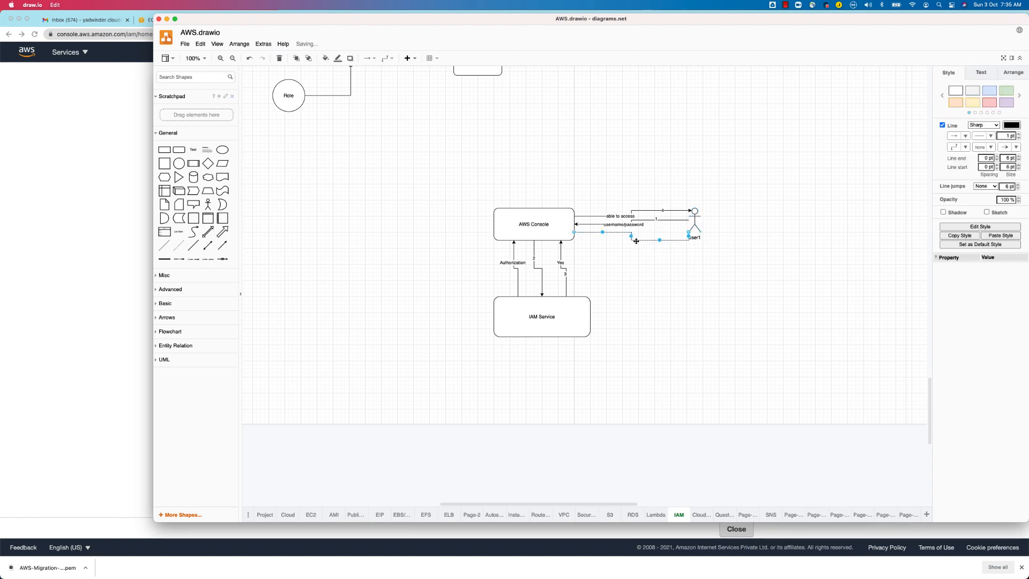
double_click(635, 241)
type("Policy")
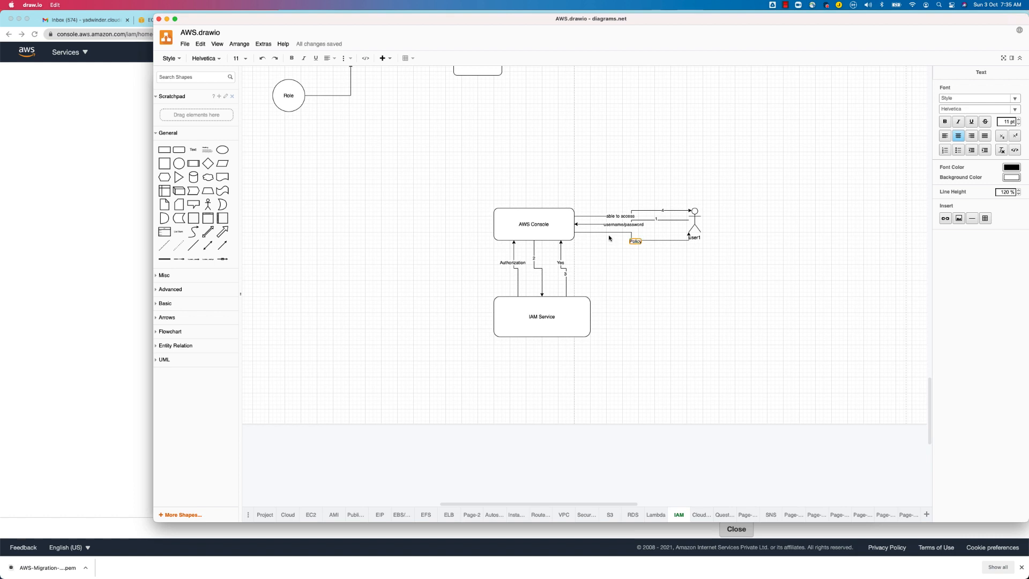
left_click(608, 238)
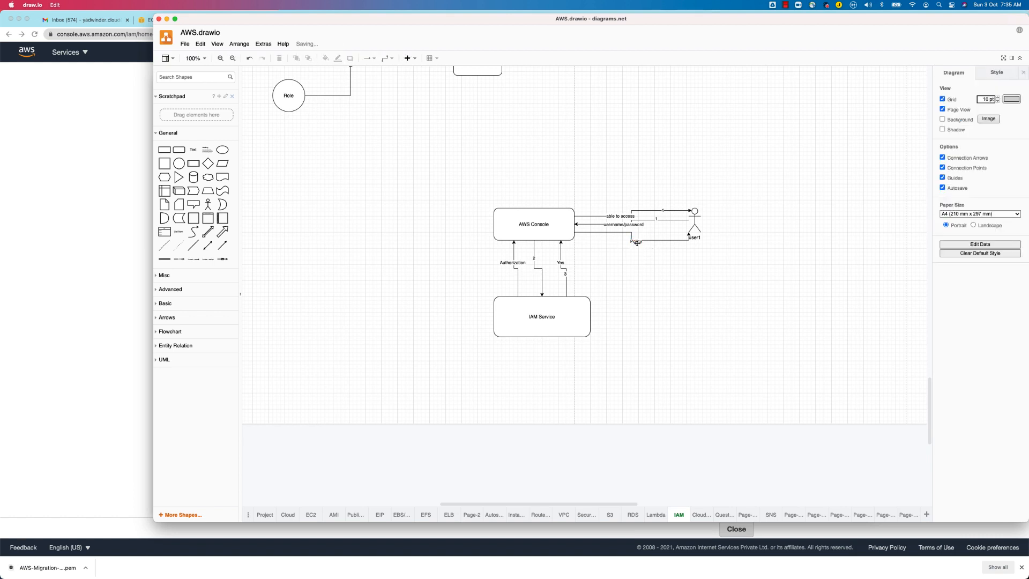
Step: Switch back to Safari and open the S3 bucket list to check the signed-in IAM user's access
key("super+Tab")
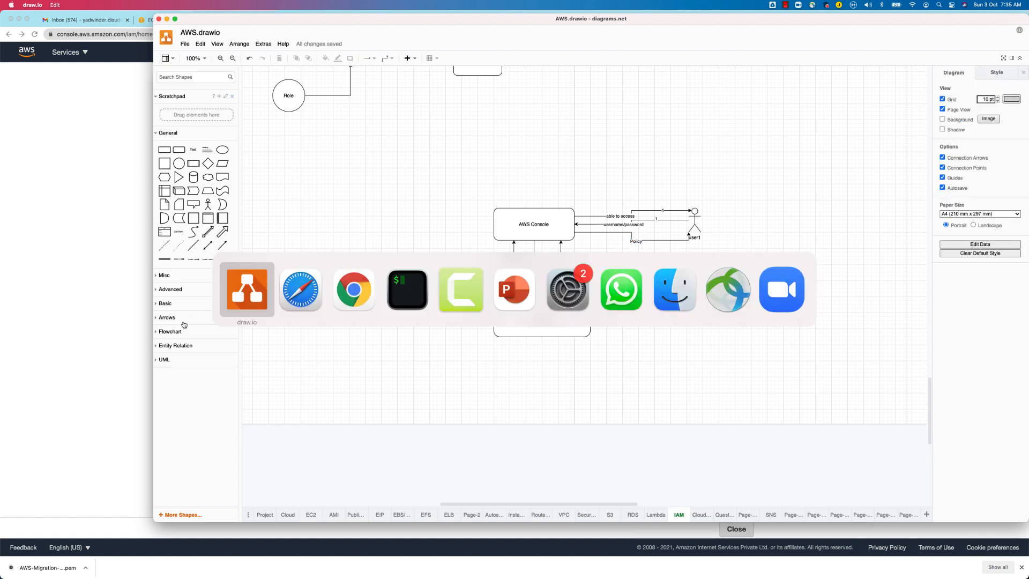
left_click(361, 296)
key("super+Tab")
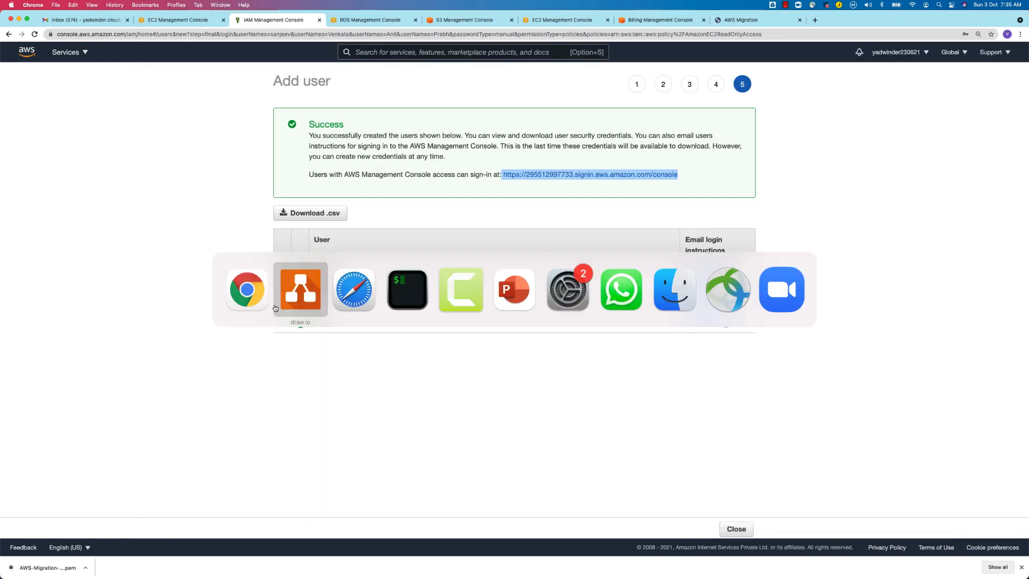
left_click(360, 297)
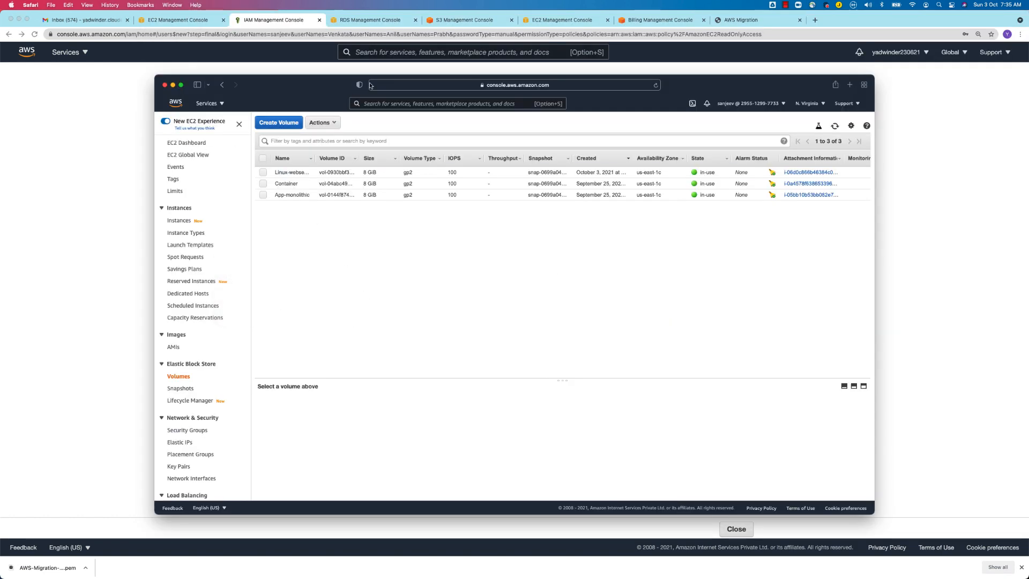
left_click(206, 105)
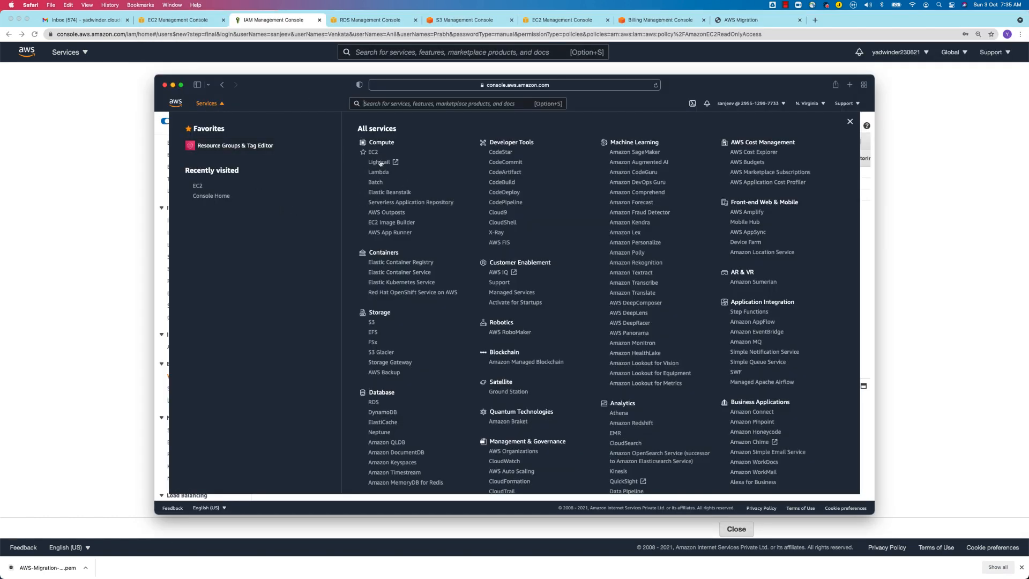
left_click(372, 323)
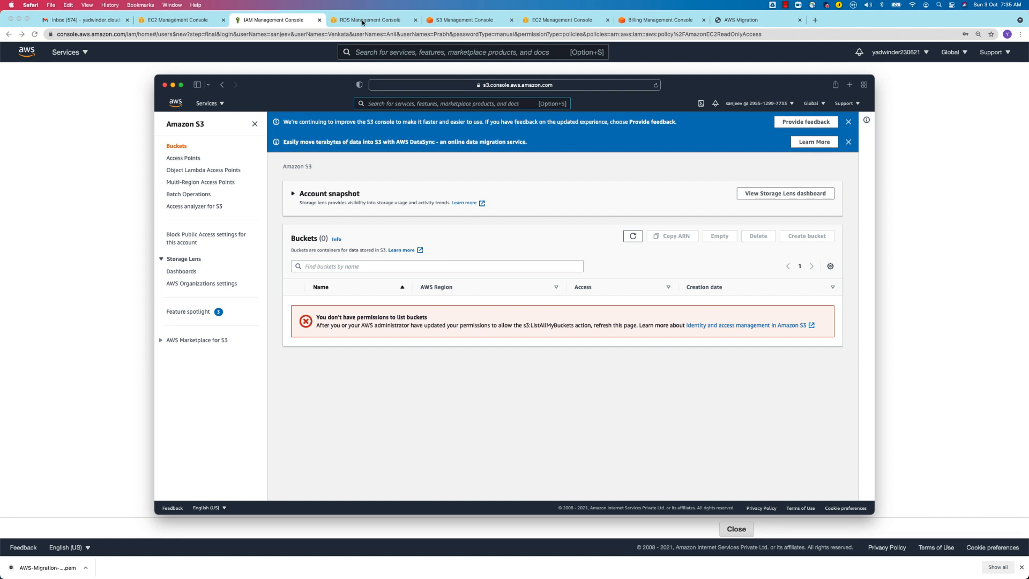
Step: Switch to the administrator's IAM console in Chrome and close the completed Add user wizard to return to the users list
left_click(179, 21)
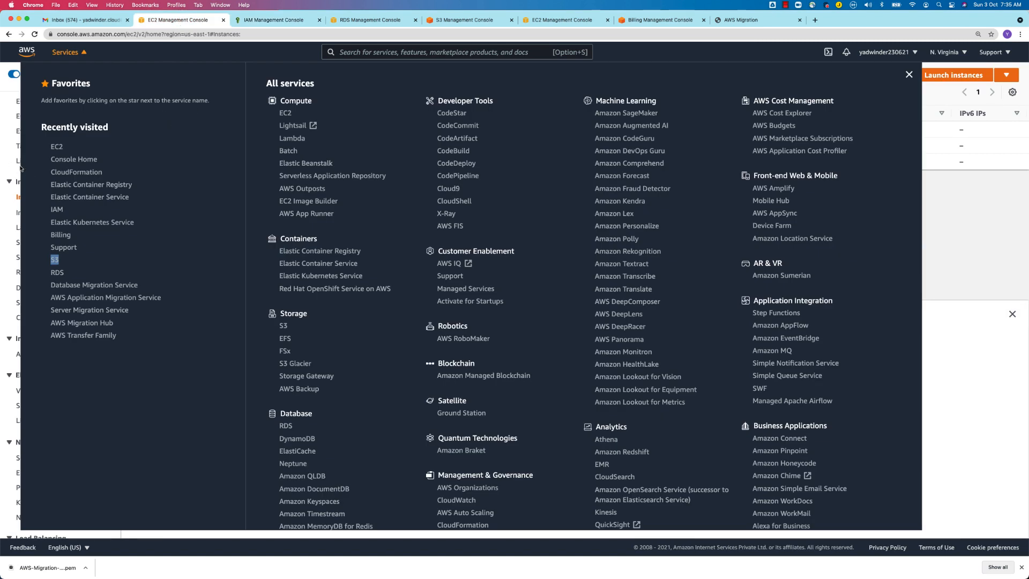
left_click(20, 168)
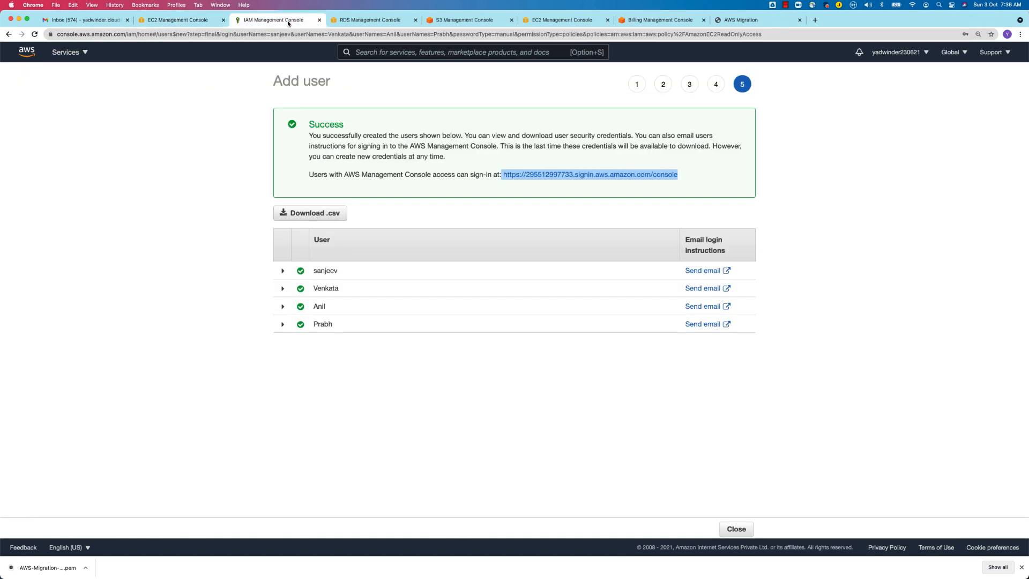
left_click(292, 21)
left_click(320, 274)
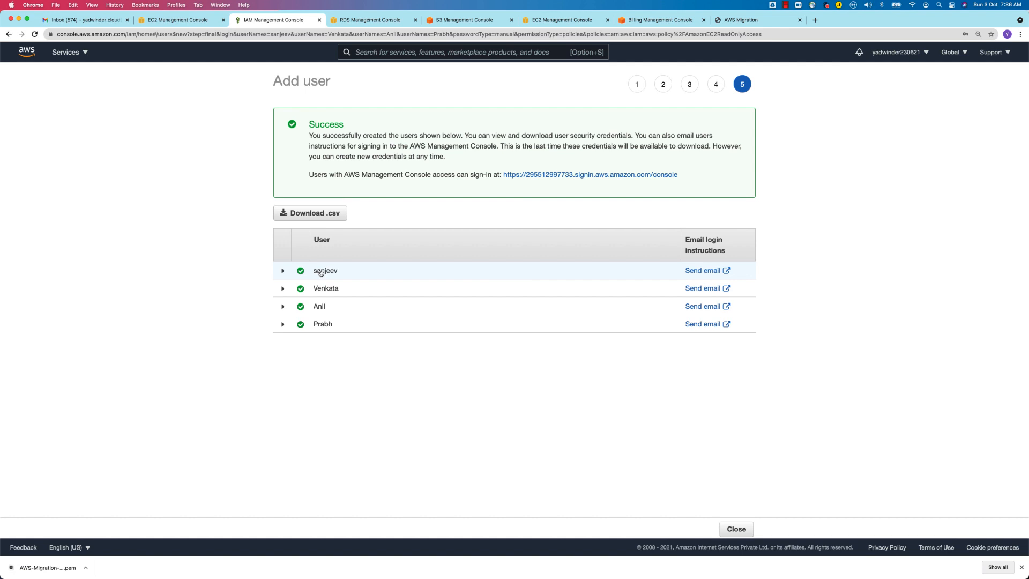
left_click(736, 529)
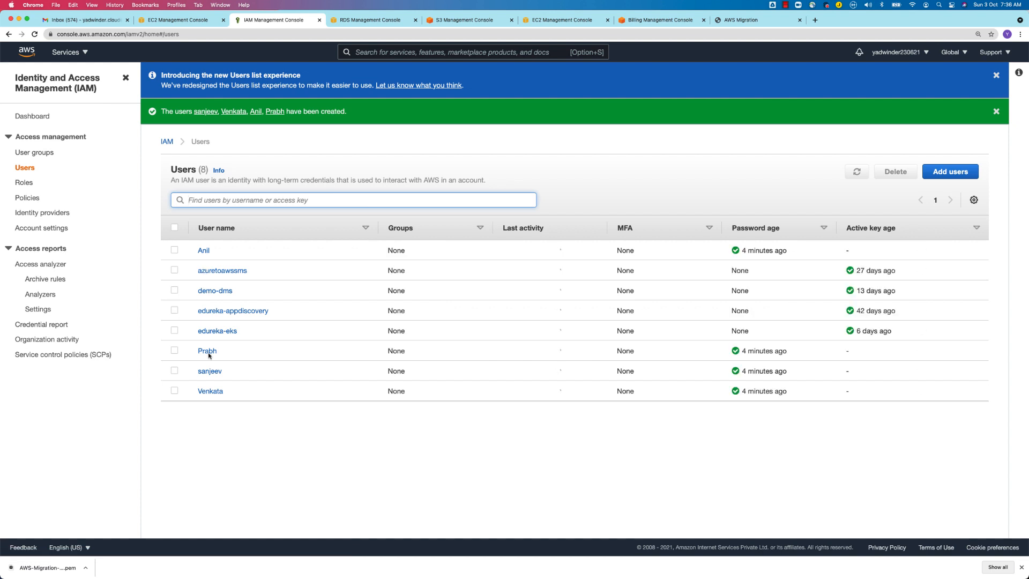
Step: Attach the existing AmazonS3ReadOnlyAccess policy directly to the IAM user signed in to Safari
left_click(210, 371)
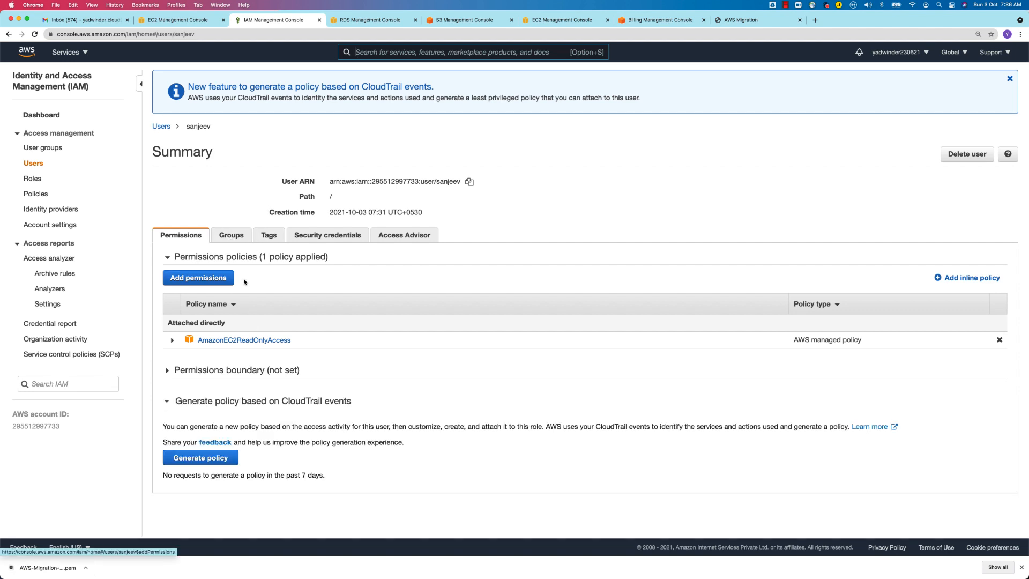
left_click(199, 279)
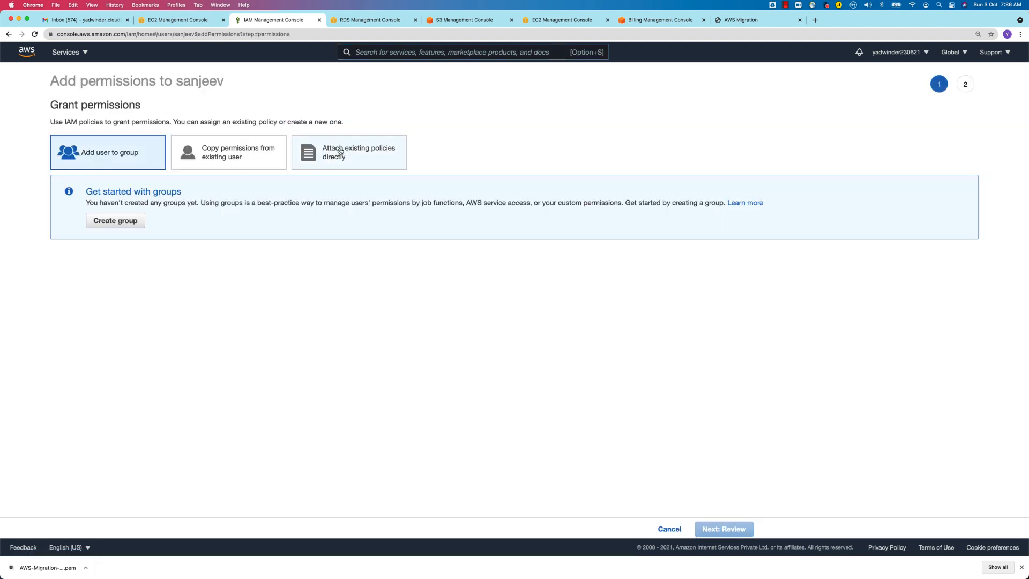
left_click(340, 152)
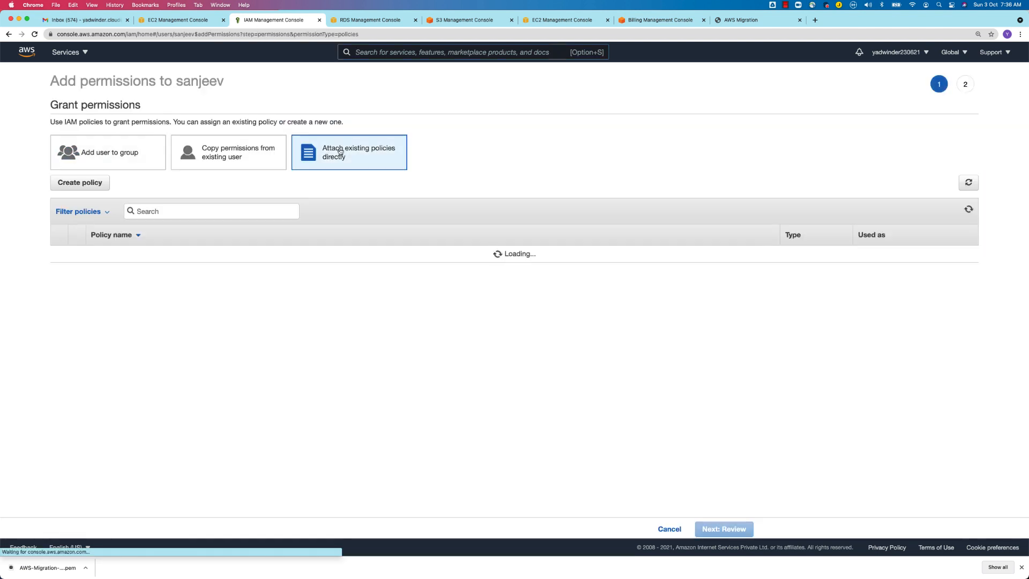
left_click(196, 214)
type("s3")
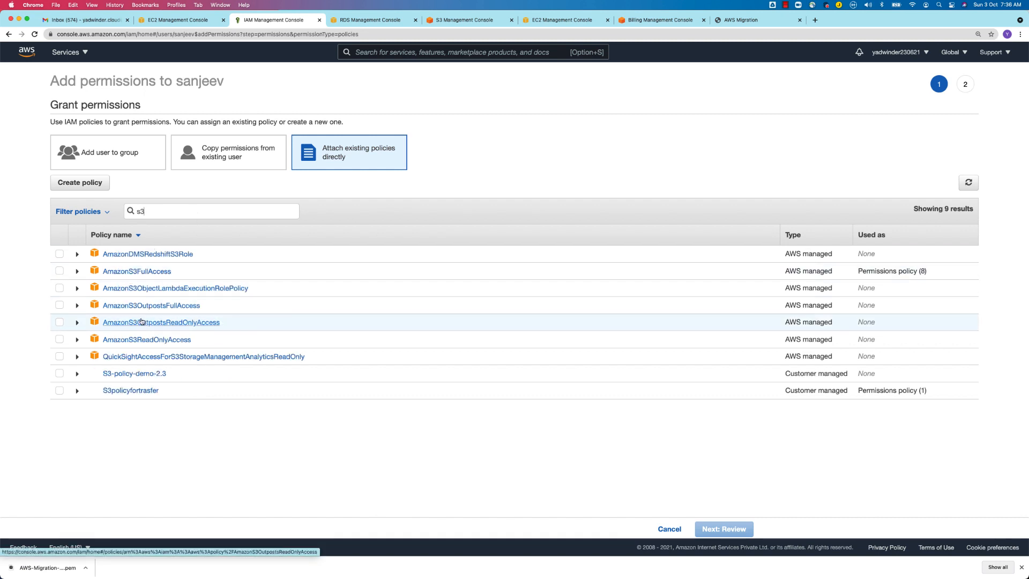
left_click(59, 339)
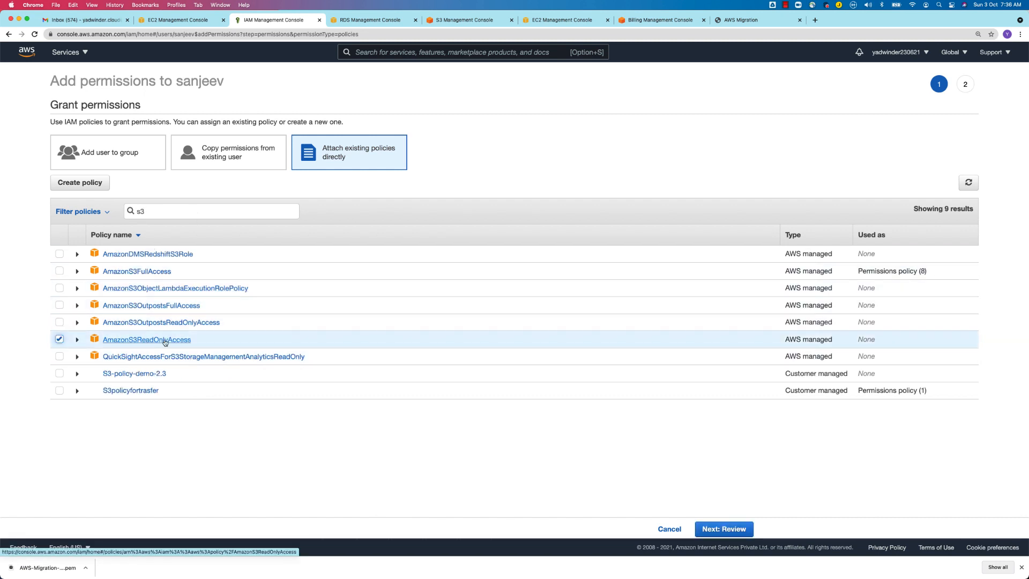
left_click(718, 529)
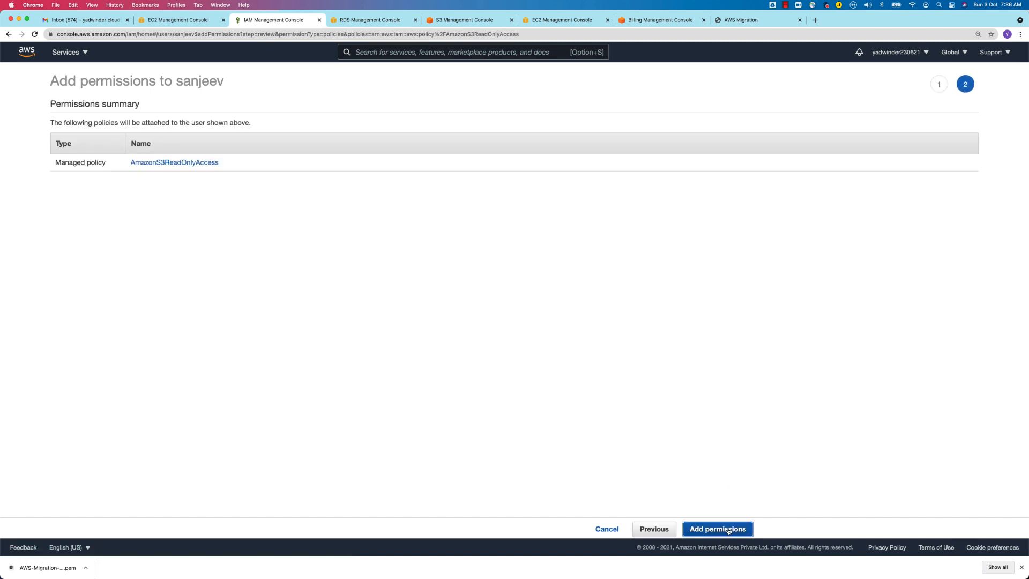
left_click(728, 529)
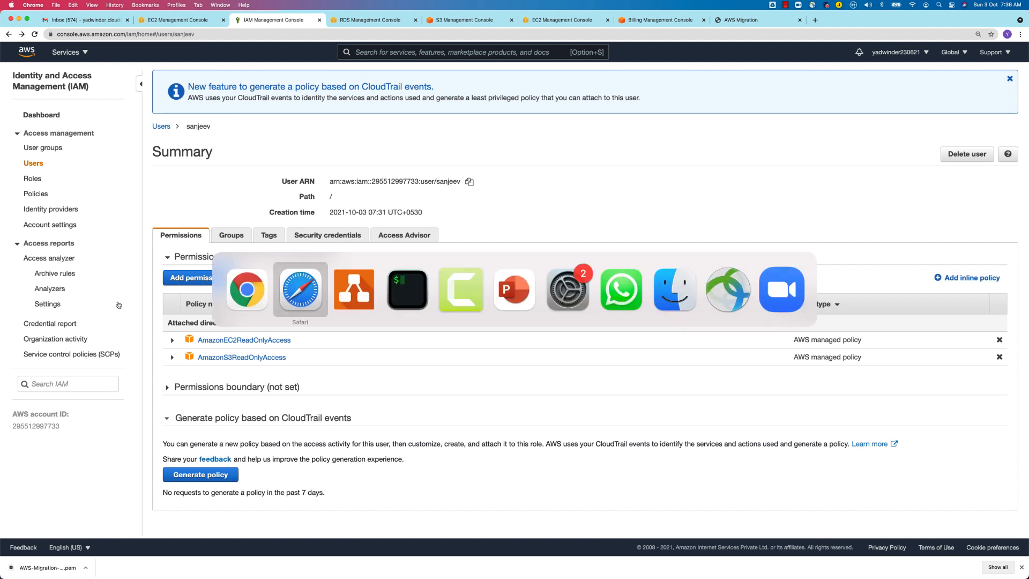
Step: Switch to Safari, reload the S3 bucket list as the IAM user and open batch49s3bucket
key("super+Tab")
left_click(303, 290)
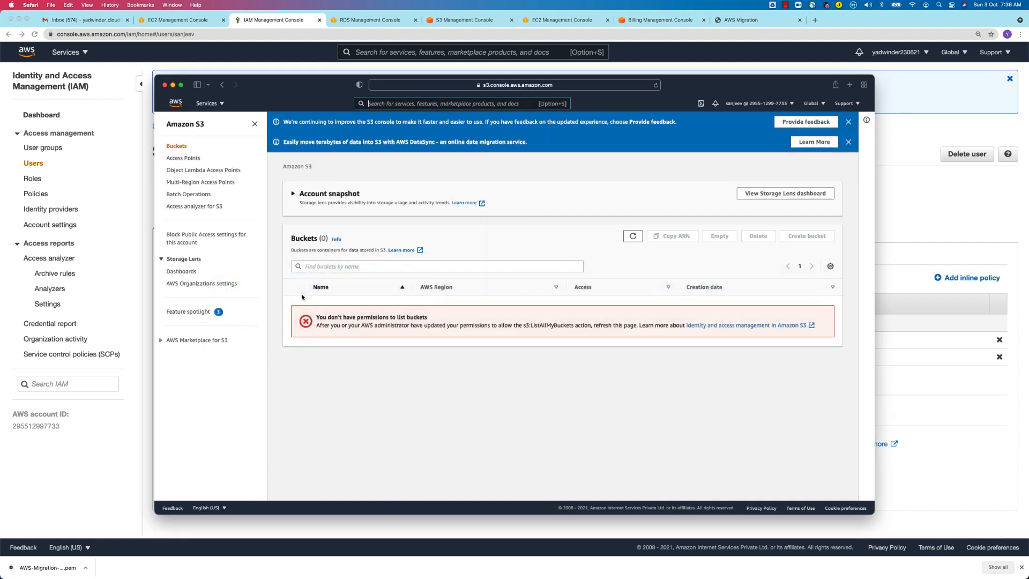
left_click(185, 159)
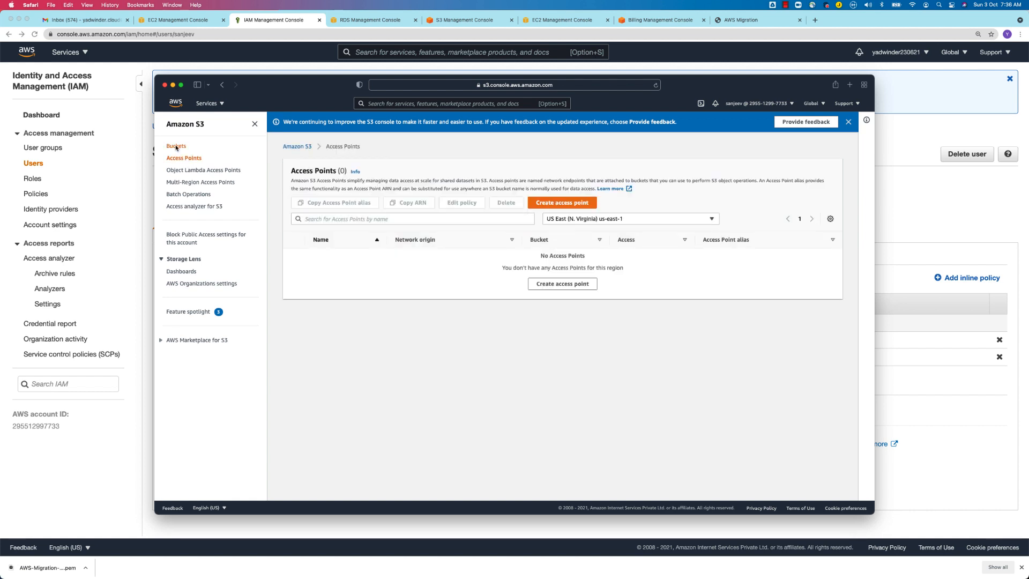
left_click(176, 147)
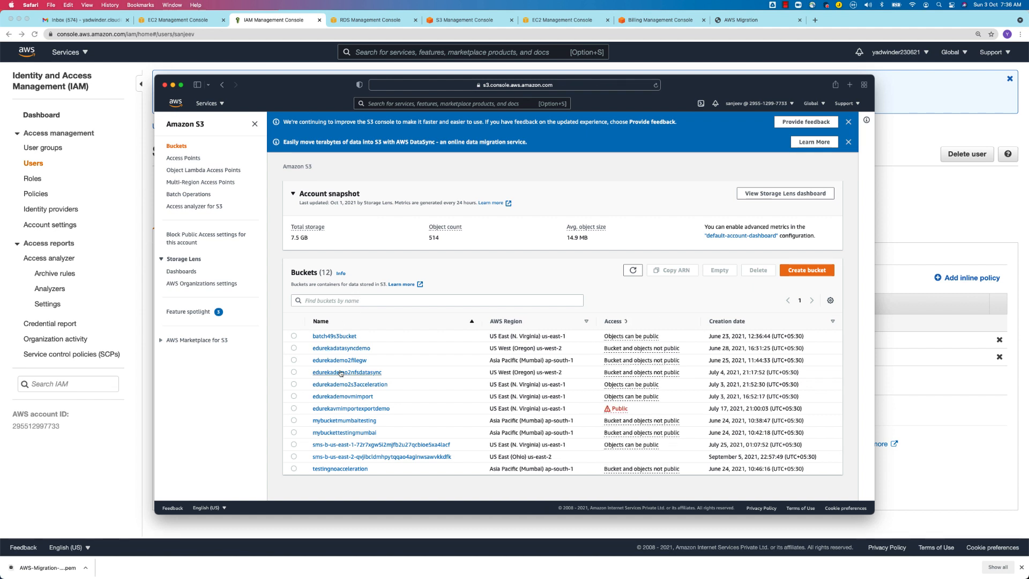
left_click(343, 336)
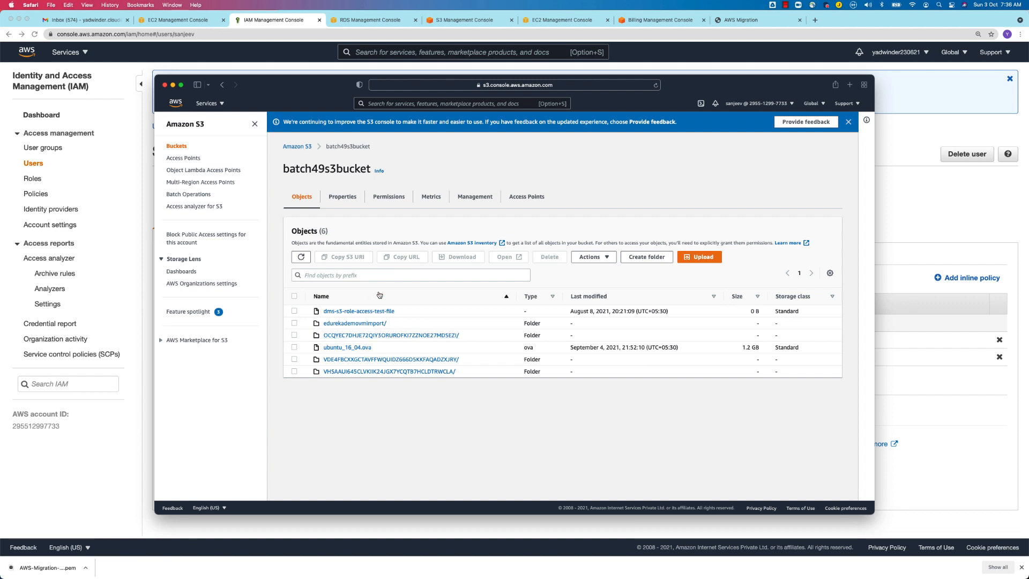
Step: Select the edurekademovmimport/ folder in batch49s3bucket and request its deletion
left_click(294, 323)
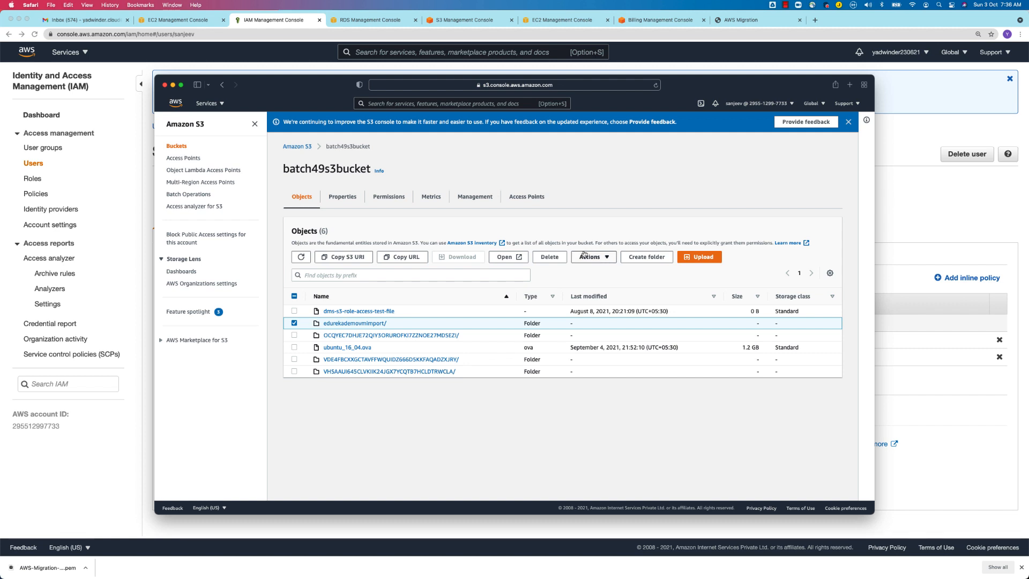
left_click(605, 260)
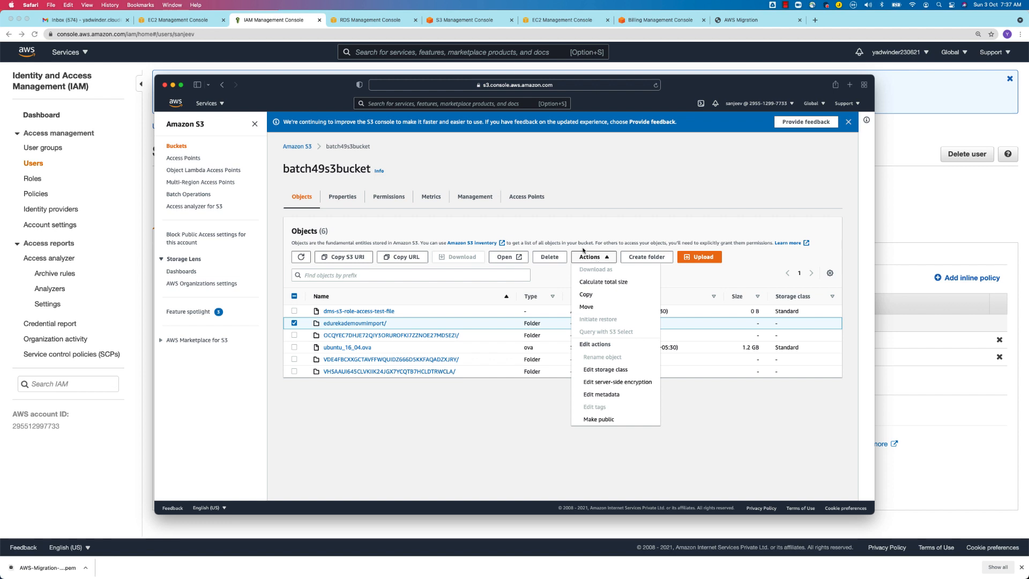
left_click(550, 259)
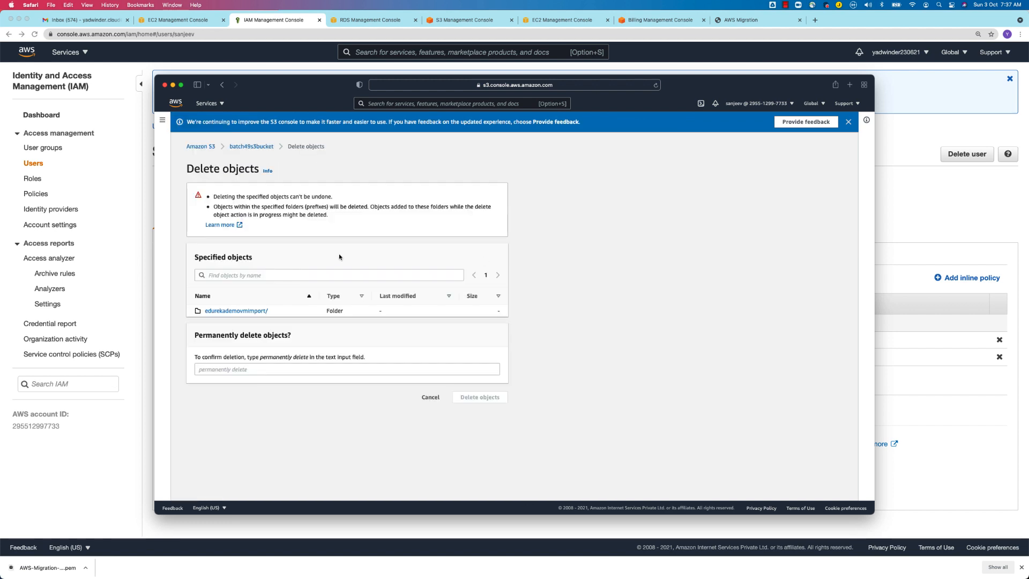
left_click(225, 369)
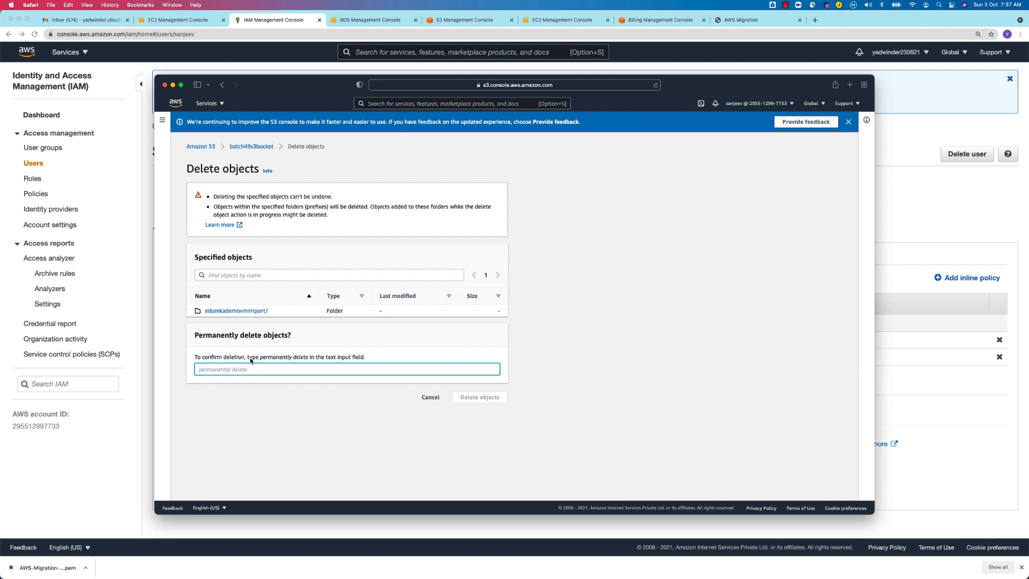
left_click_drag(260, 357, 307, 357)
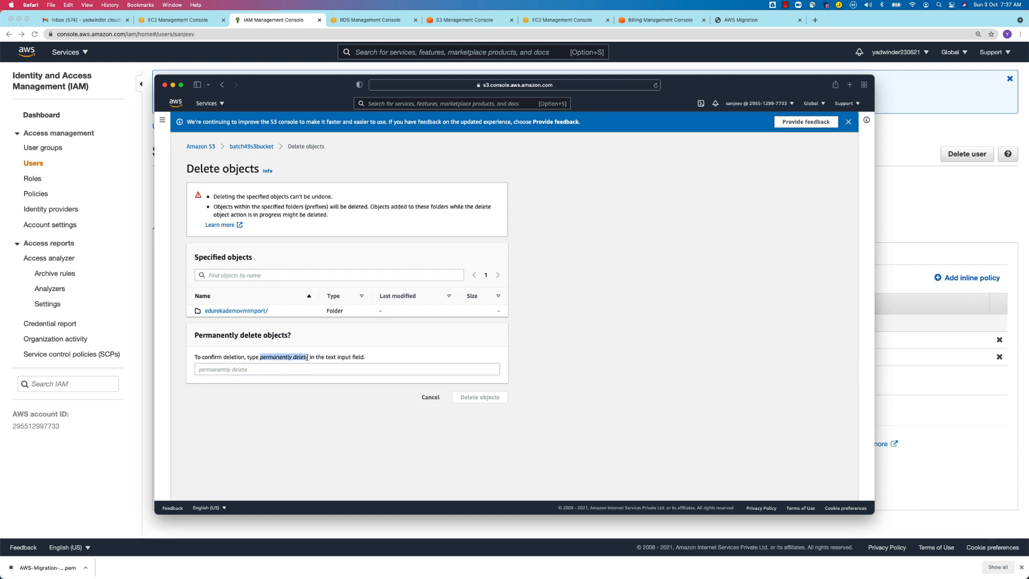
left_click(308, 357)
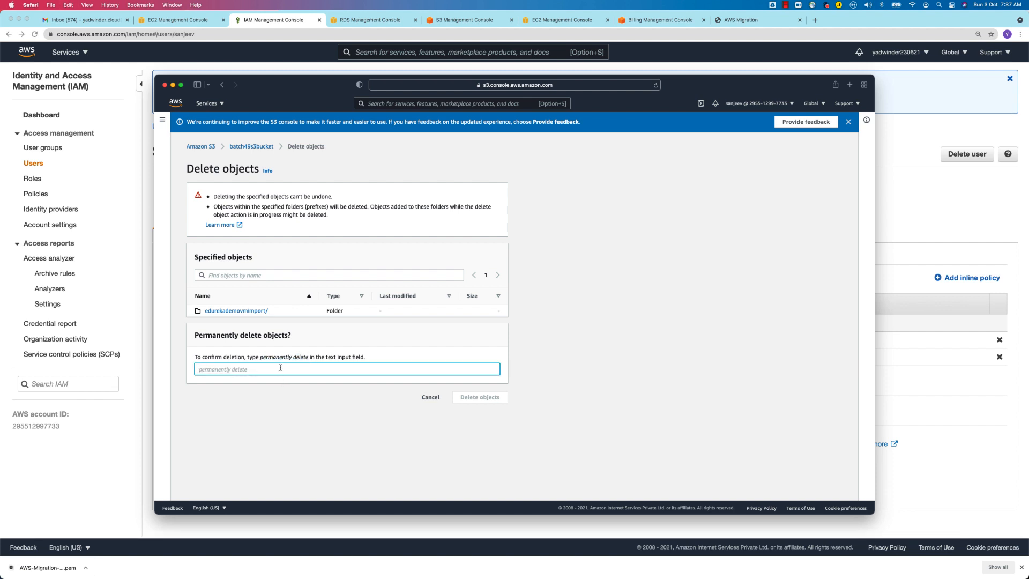
type("https://295512997733.signin.aws.amazon.com/console")
left_click_drag(364, 370, 189, 358)
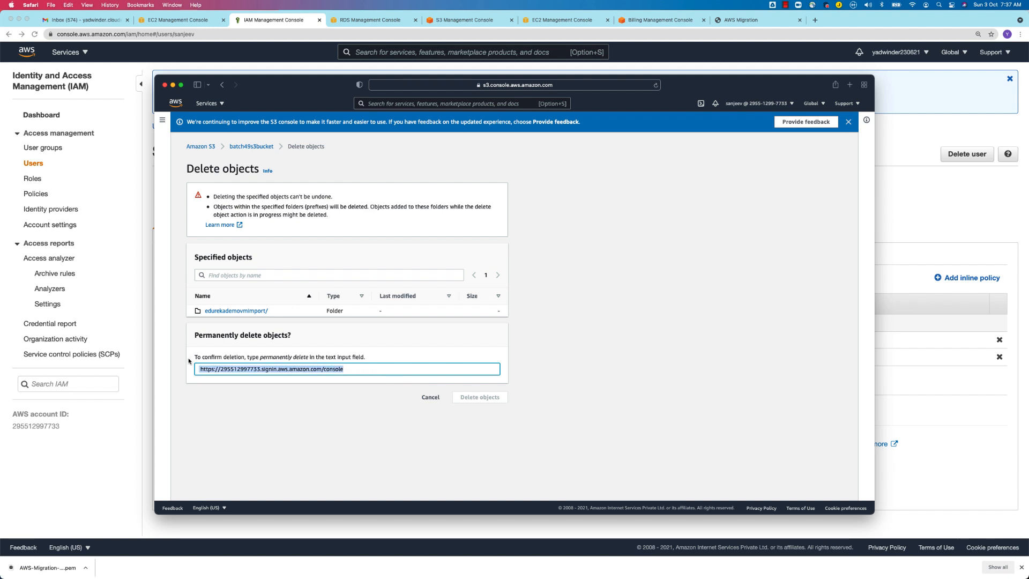
key("BackSpace")
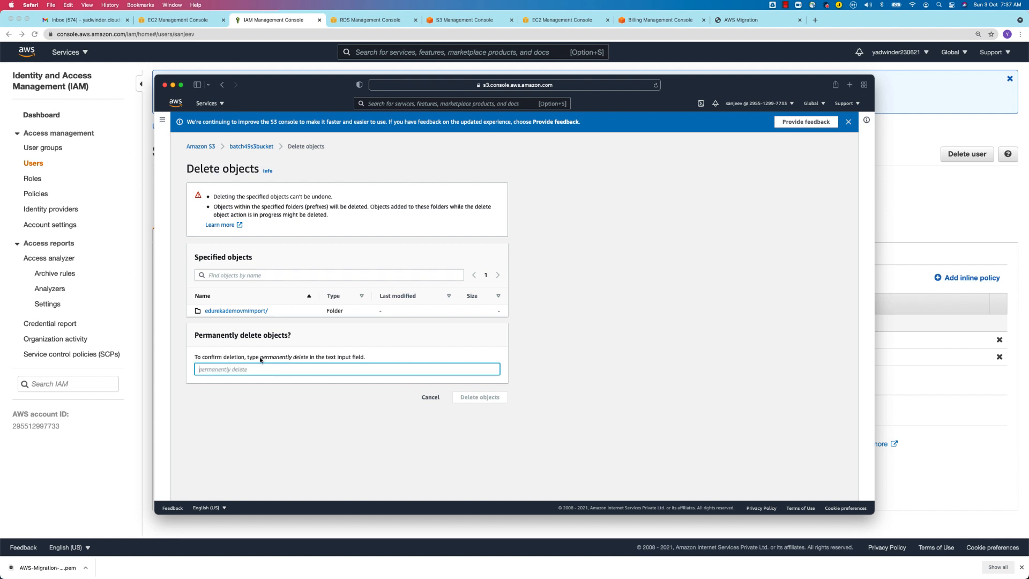
left_click_drag(260, 357, 309, 358)
left_click(308, 358)
right_click(302, 356)
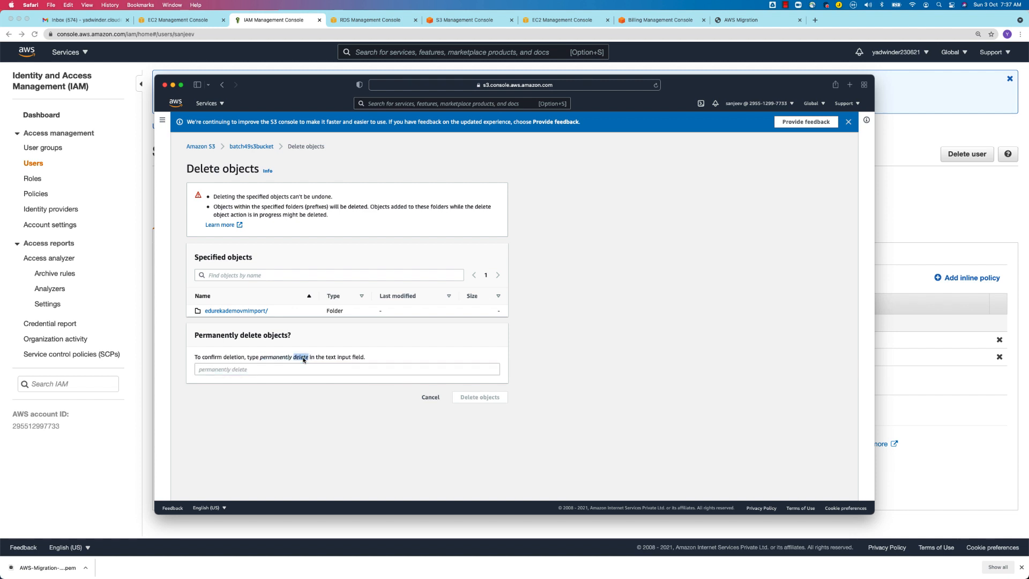
left_click(250, 370)
left_click_drag(260, 357, 309, 358)
left_click(308, 359)
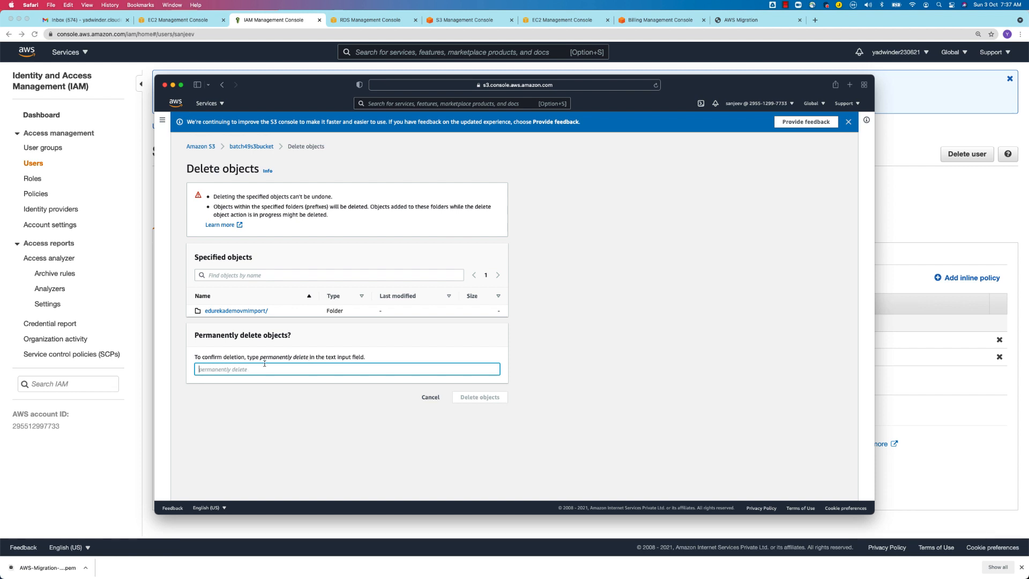
Step: Enter "permanently delete" as the confirmation text and try to delete the edurekademovmimport/ folder
type("per")
type("manently delete")
left_click(473, 397)
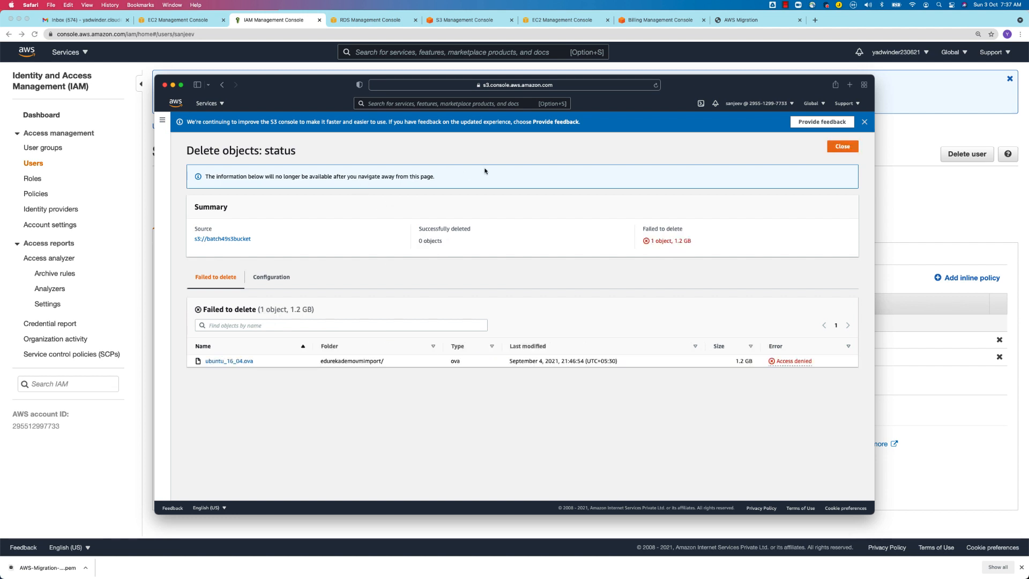
Step: Dismiss the feedback banner and view the error details for ubuntu_16_04.ova in the deletion status
left_click(864, 122)
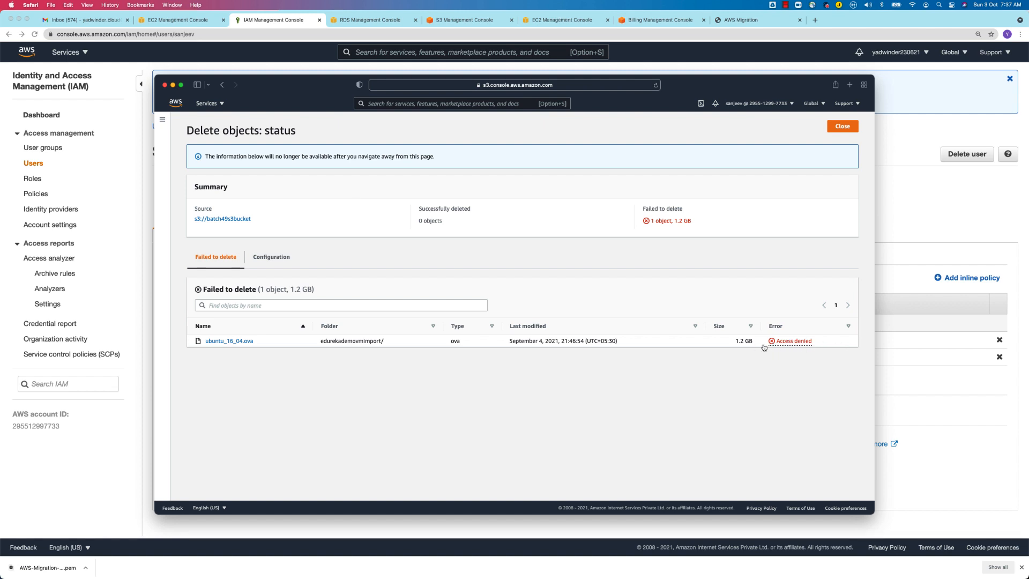
left_click(790, 343)
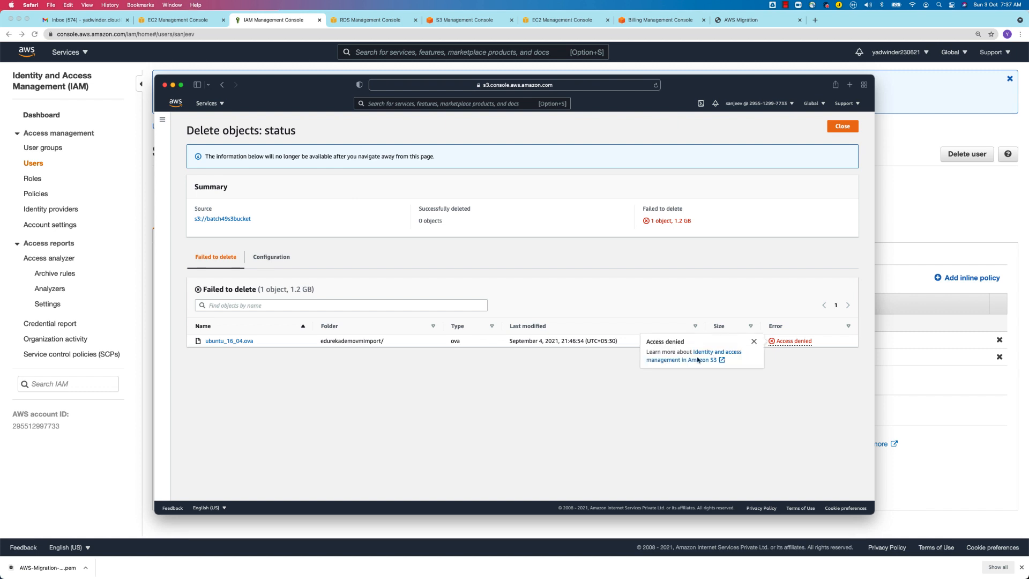
left_click(422, 440)
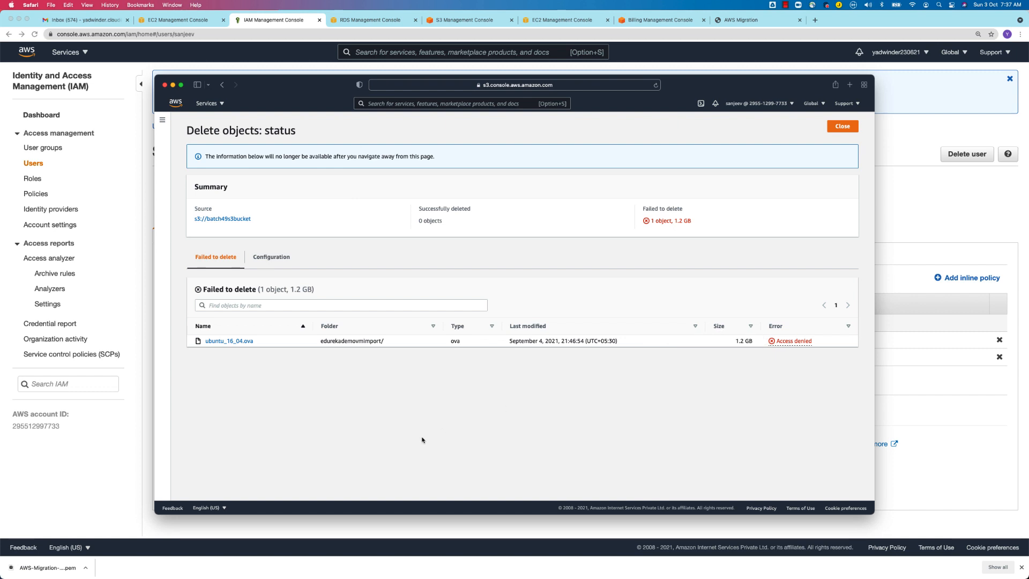
Step: Switch back to the administrator's IAM users list in Chrome and start adding user aws-cli with Access key - Programmatic access
left_click(112, 140)
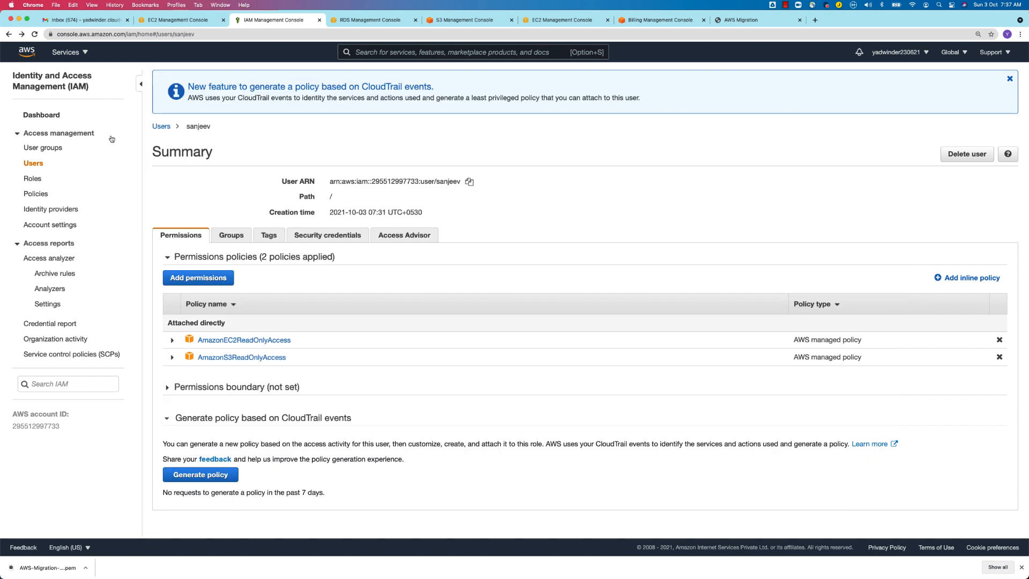
left_click(39, 164)
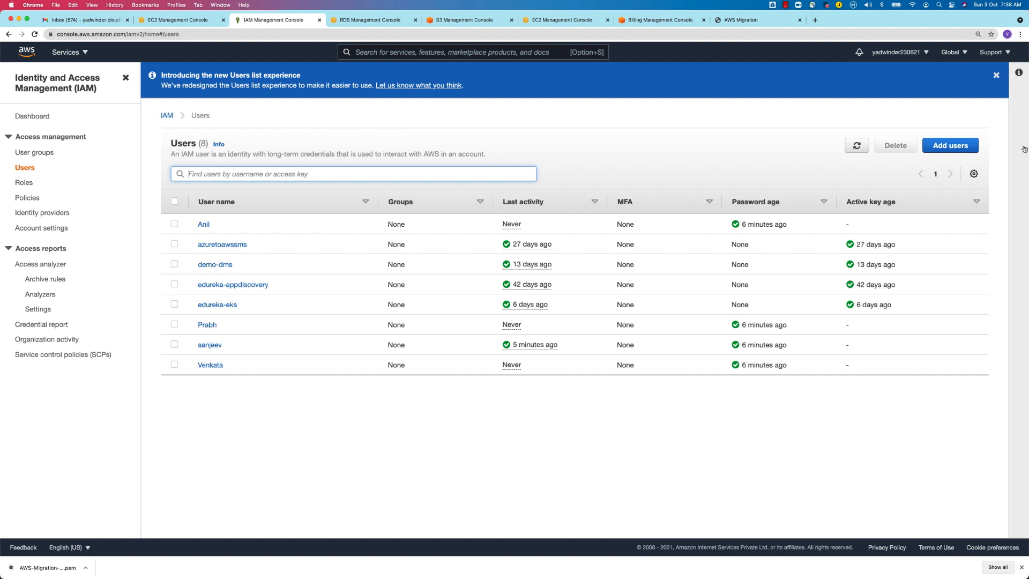
left_click(943, 148)
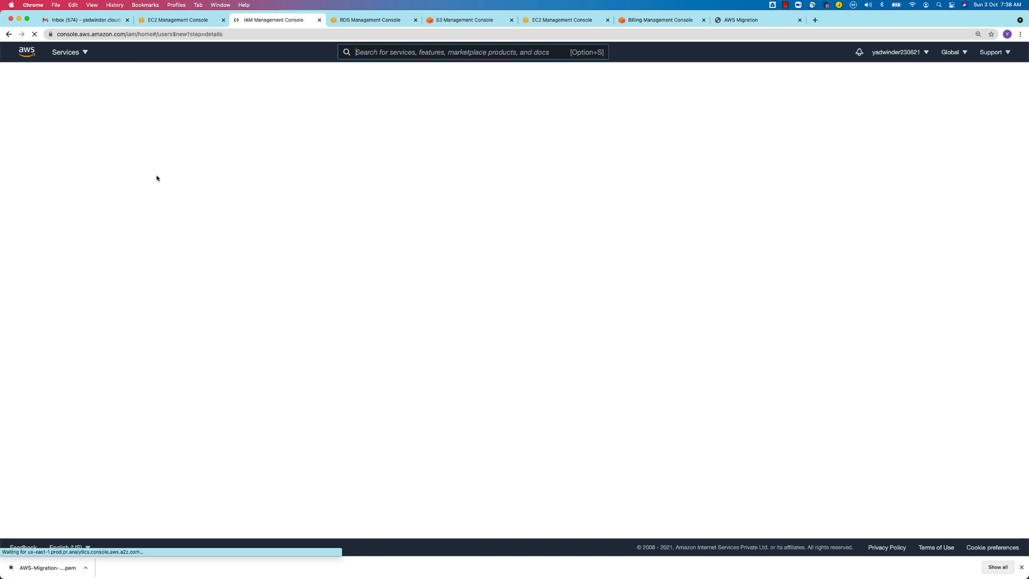
left_click(437, 153)
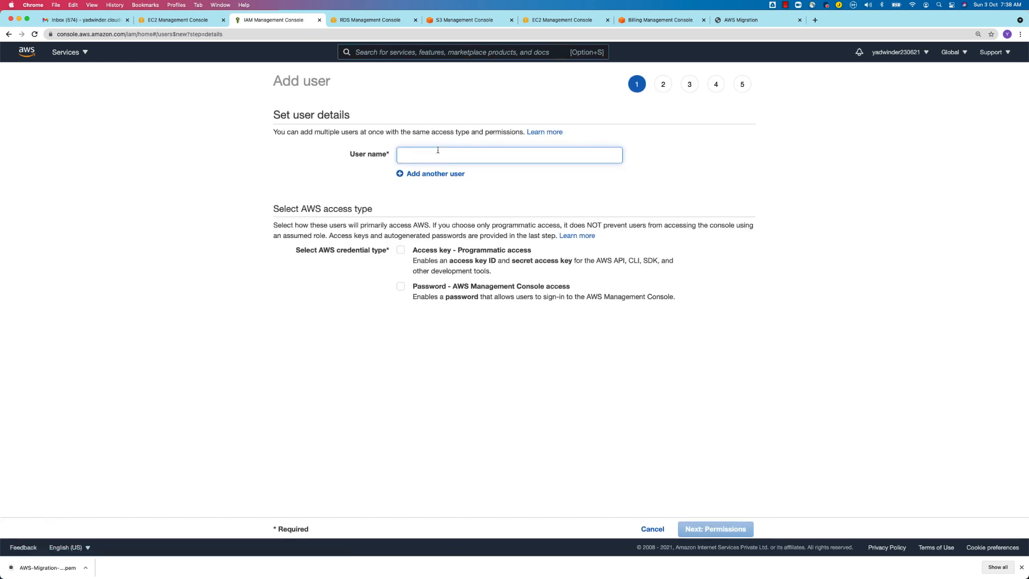
type("aws")
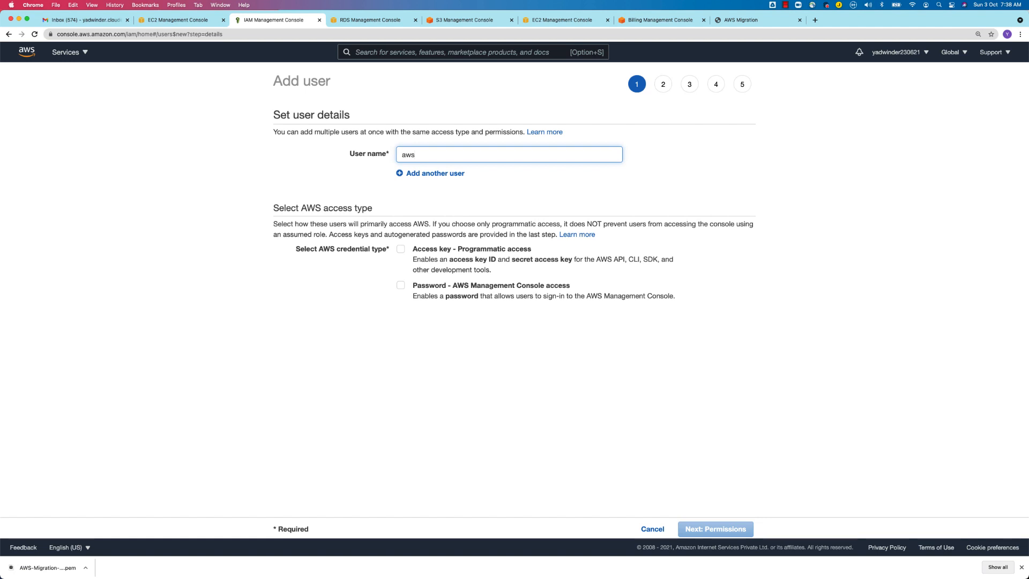
type("-cli")
left_click(399, 250)
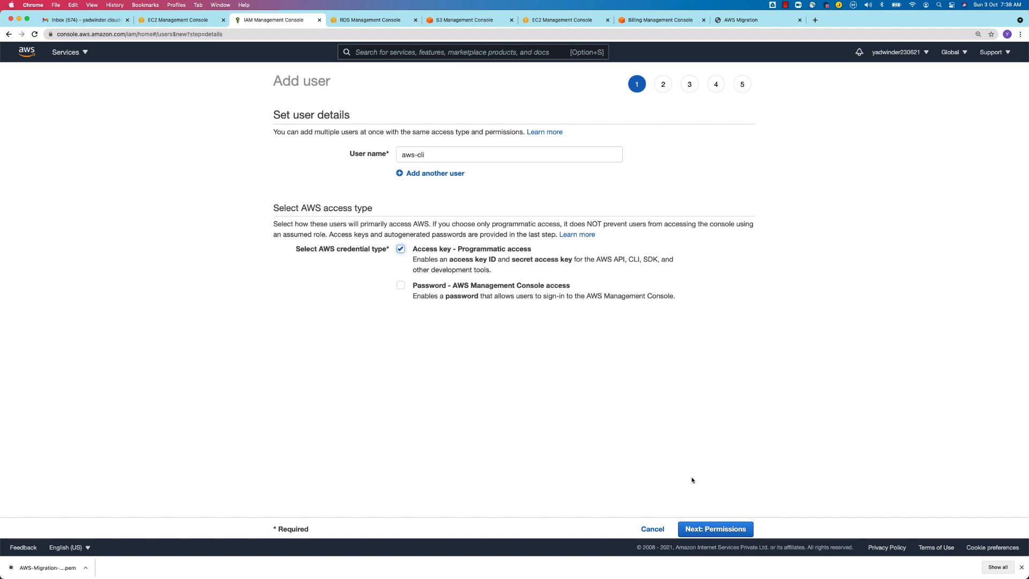
left_click(729, 530)
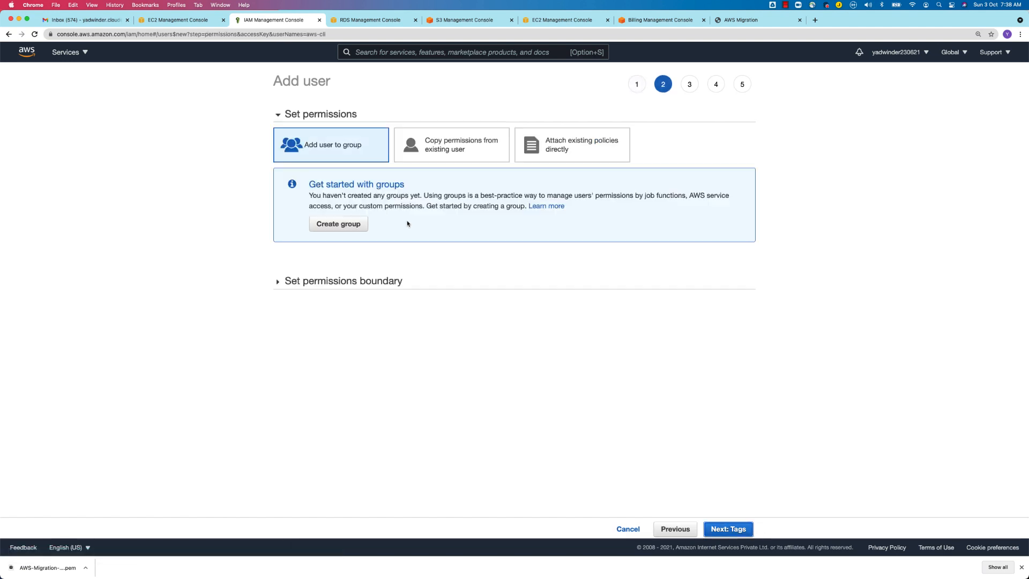
Step: Attach the existing AmazonS3FullAccess policy directly to the new aws-cli user and continue to the tags stage
left_click(572, 151)
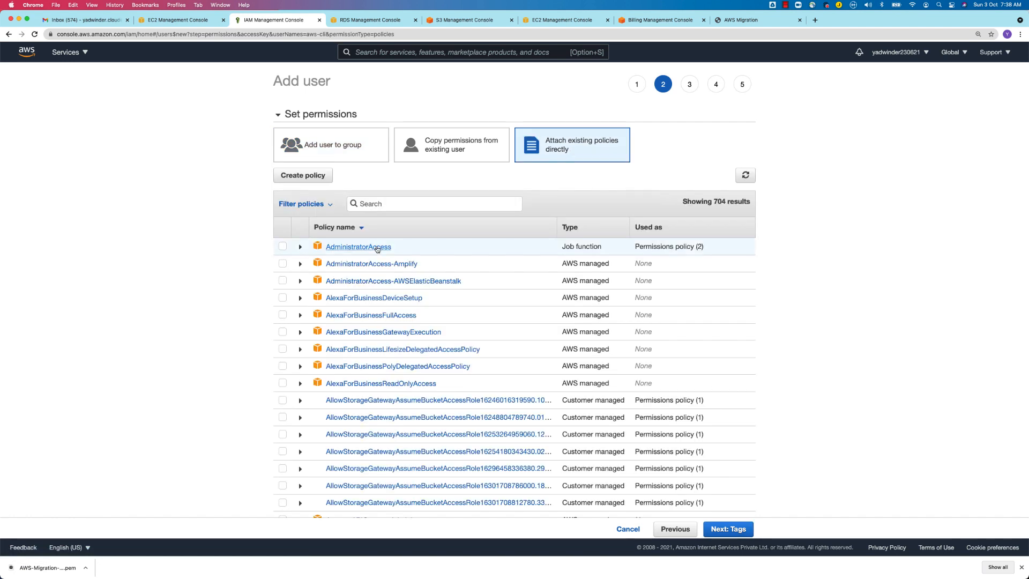
left_click(401, 203)
type("s3")
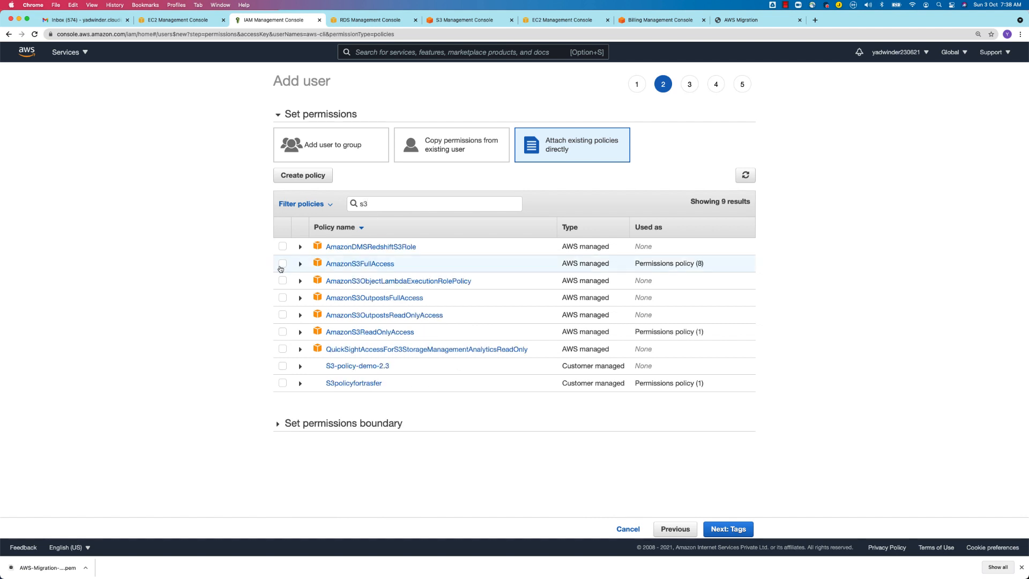
left_click(283, 263)
left_click(727, 529)
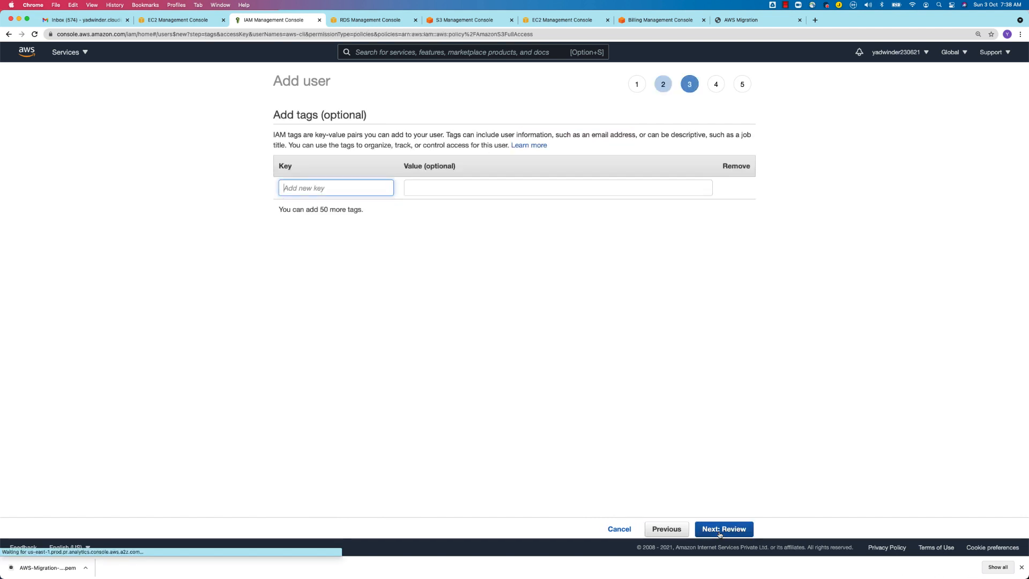
Step: Create the aws-cli user without tags, then download its credentials .csv file and look it over
left_click(726, 529)
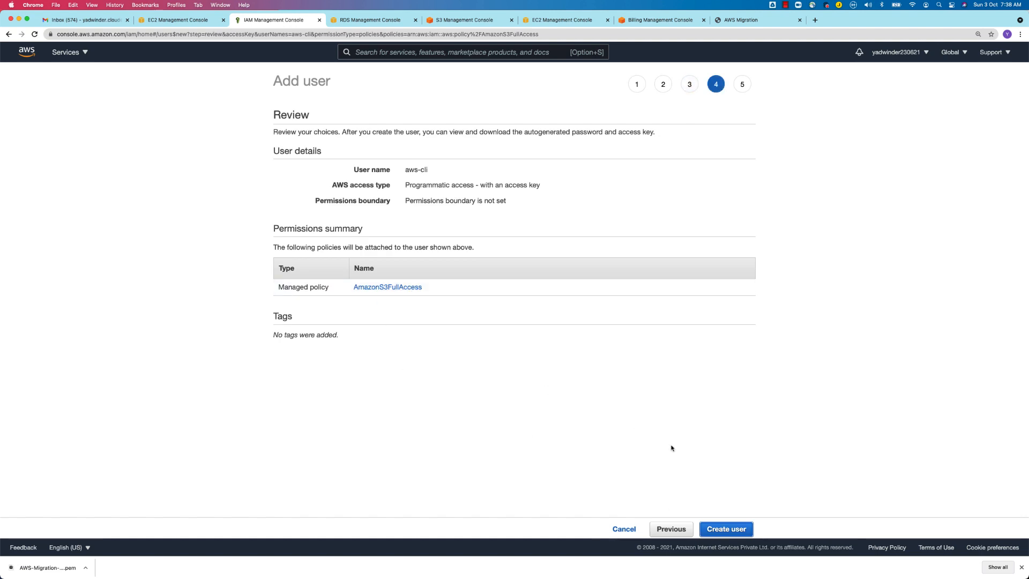
left_click(735, 532)
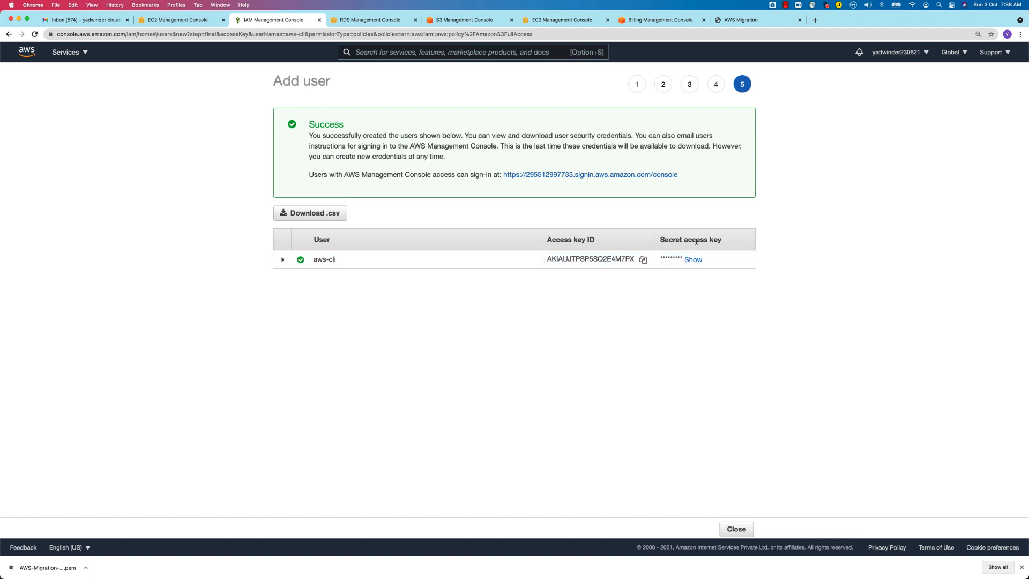
left_click(319, 214)
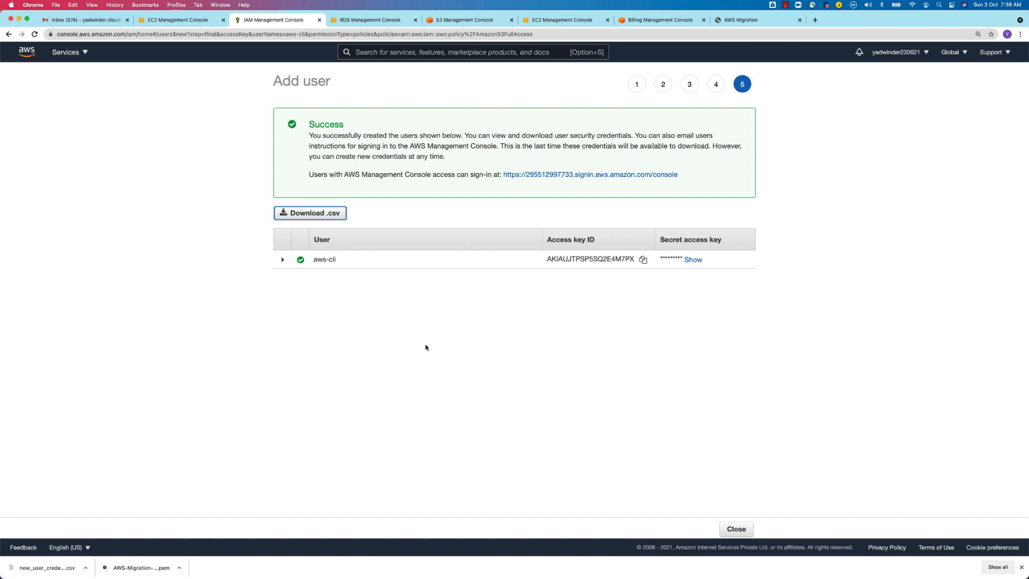
left_click(61, 575)
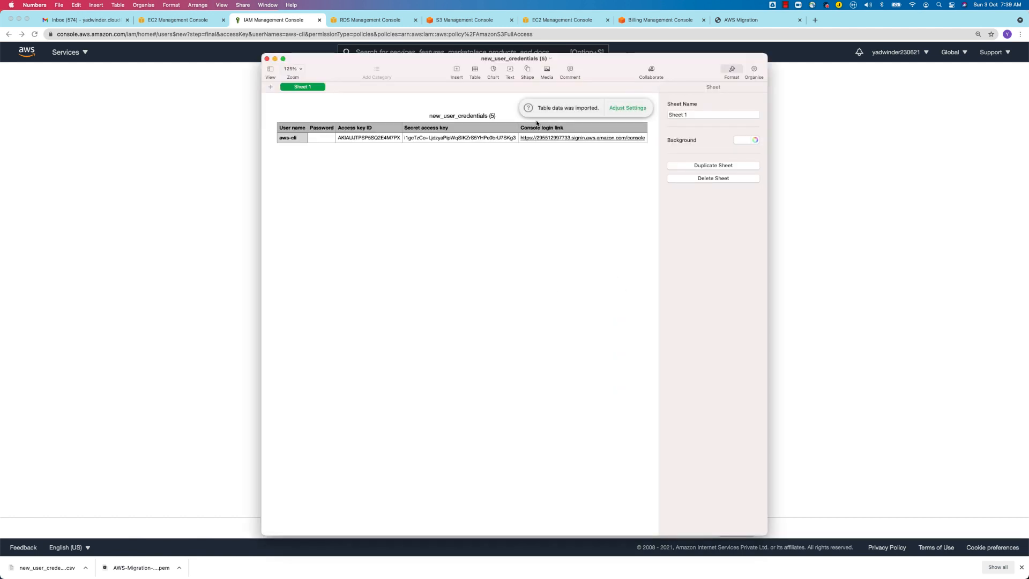
left_click(801, 163)
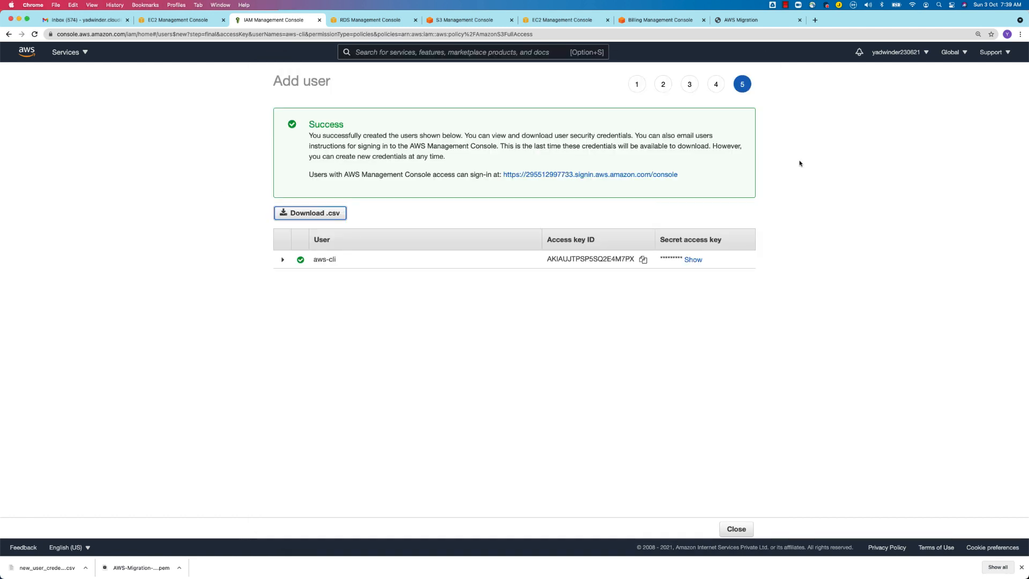
Step: Copy the access key ID of aws-cli and switch to iTerm2
left_click(642, 259)
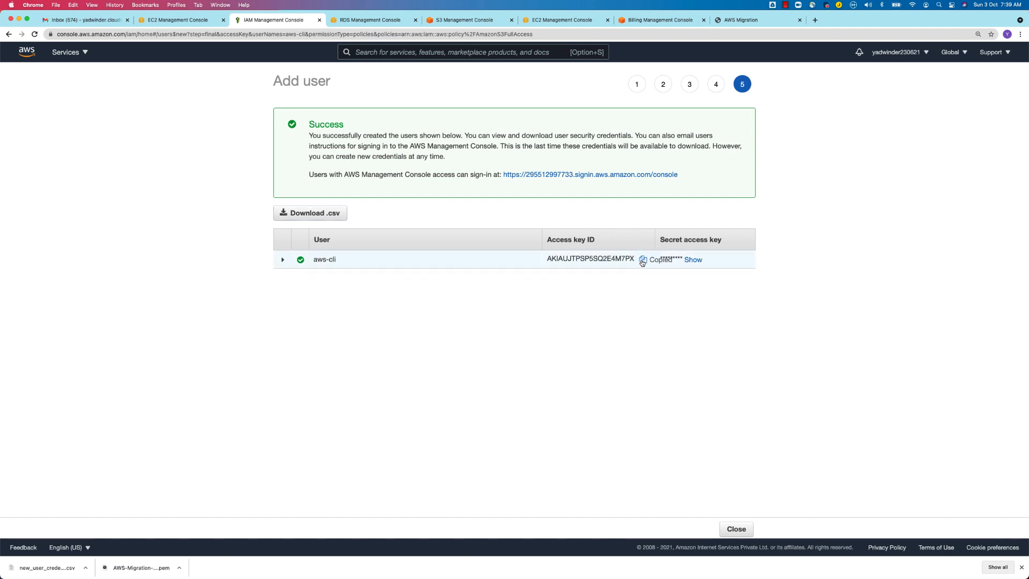
key("super+Tab")
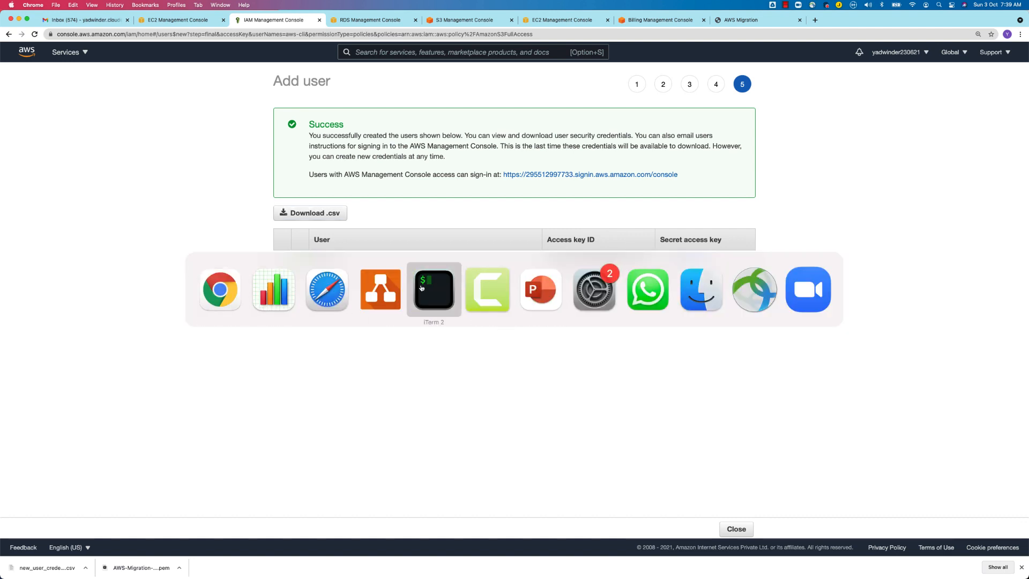
left_click(432, 290)
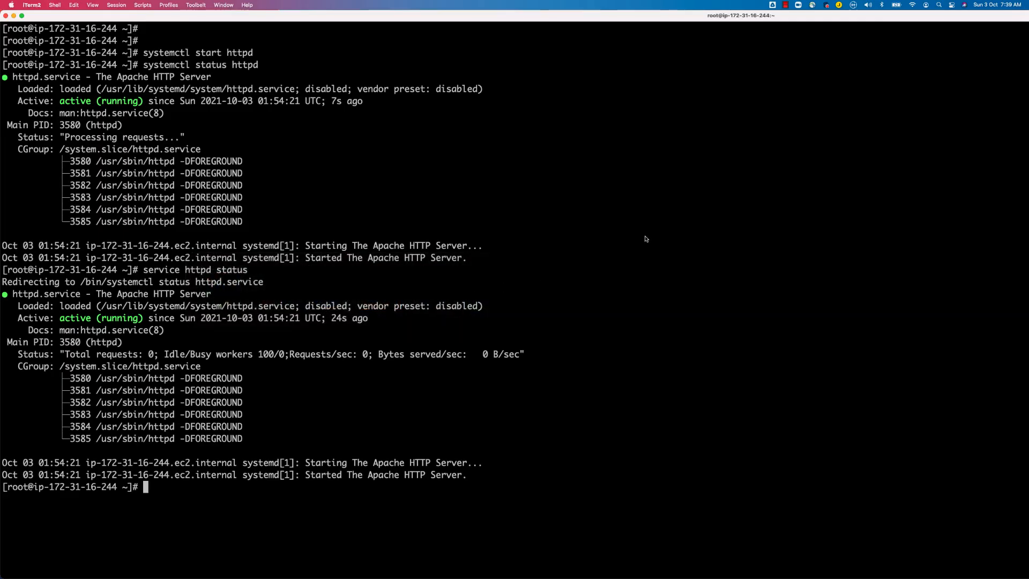
key("super+t")
key("Return")
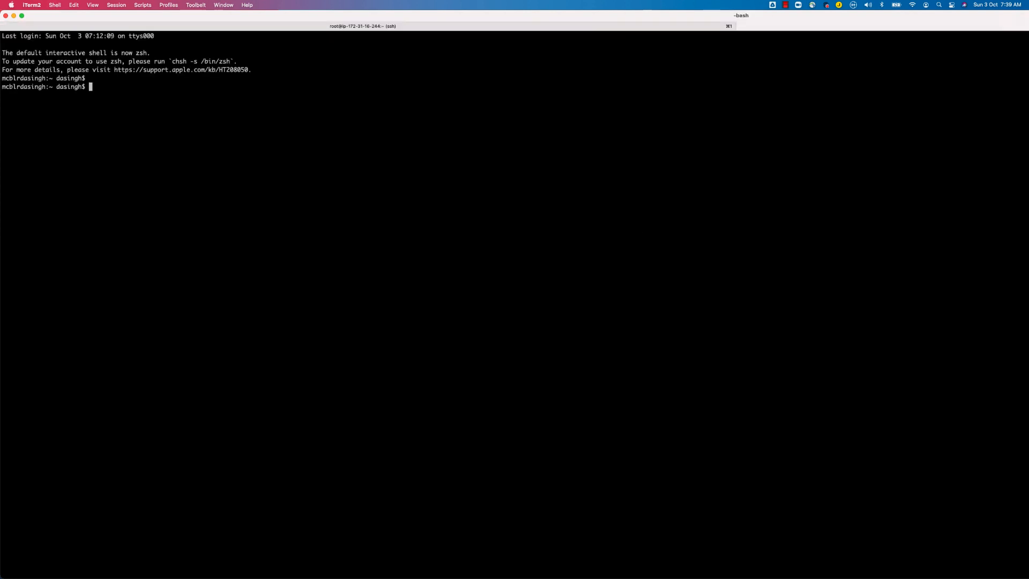
key("Return")
key("Return")
key("super+plus")
key("super+plus")
key("super+plus")
key("super+plus")
key("super+plus")
key("super+plus")
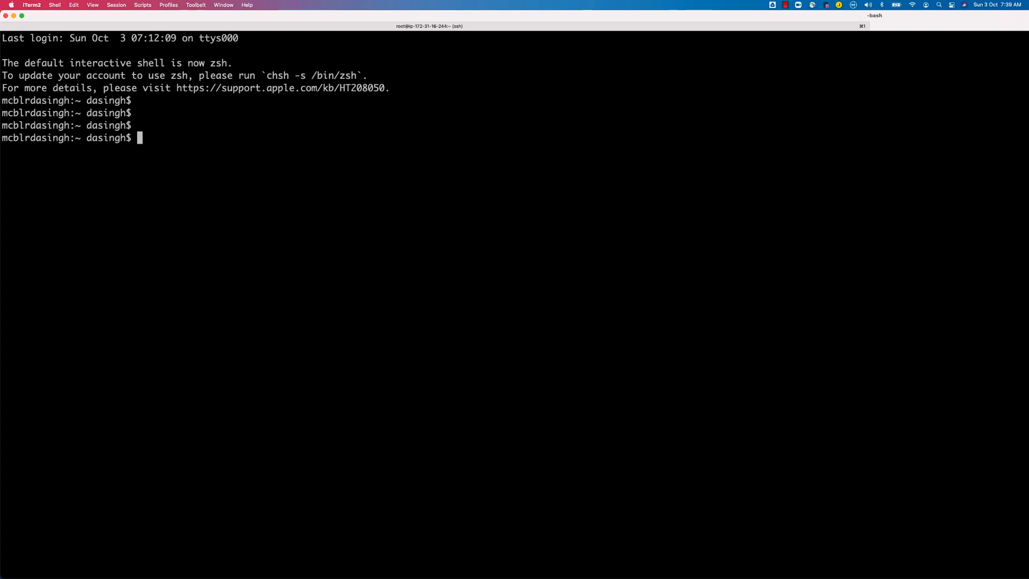
type("aws")
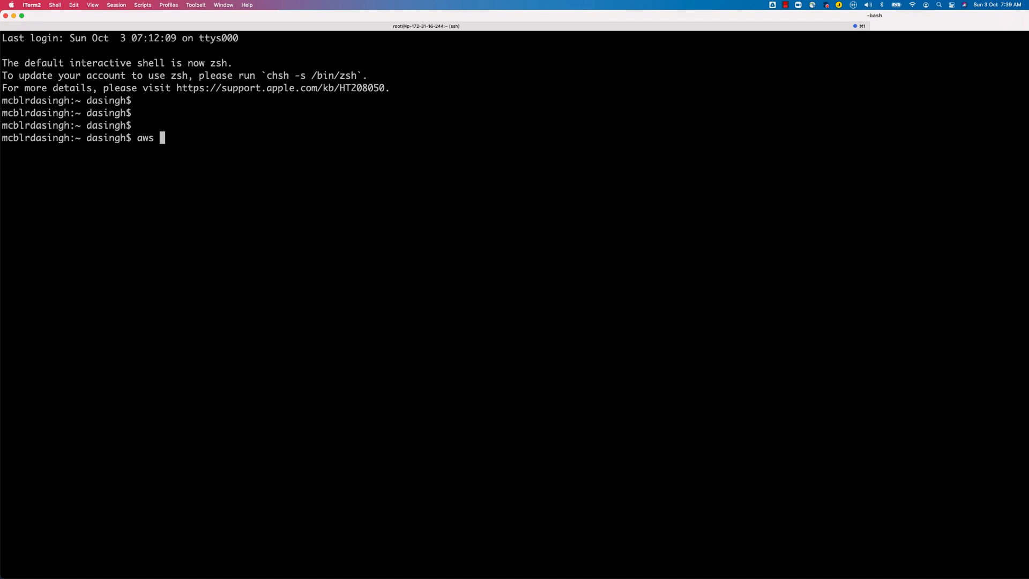
key("BackSpace")
key("BackSpace")
key("BackSpace")
key("BackSpace")
Step: Return to the root SSH session on the EC2 instance and try listing the S3 buckets with aws s3 ls
left_click(434, 26)
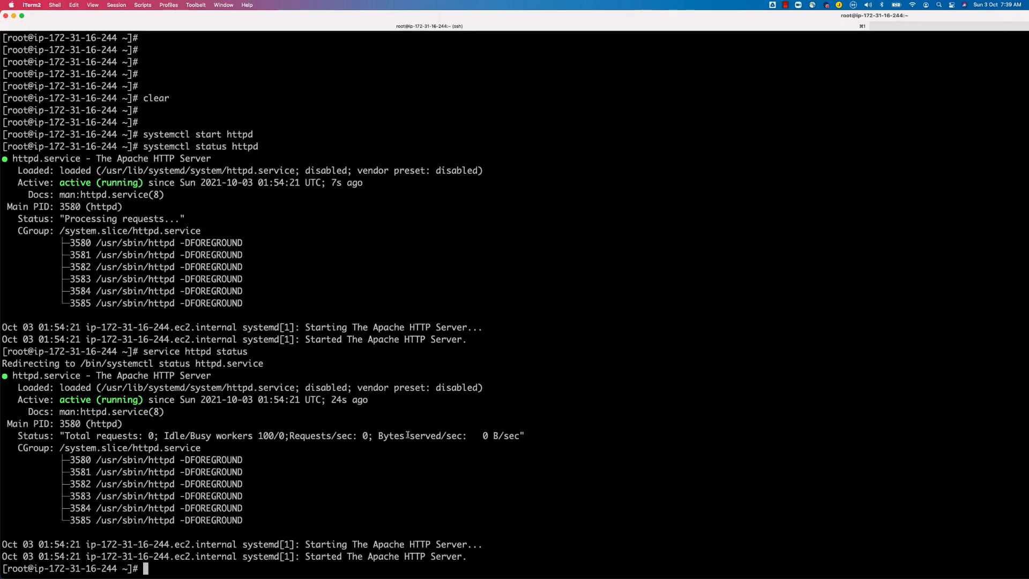
key("Return")
key("Return")
key("Return")
key("Return")
key("Return")
key("Return")
key("Return")
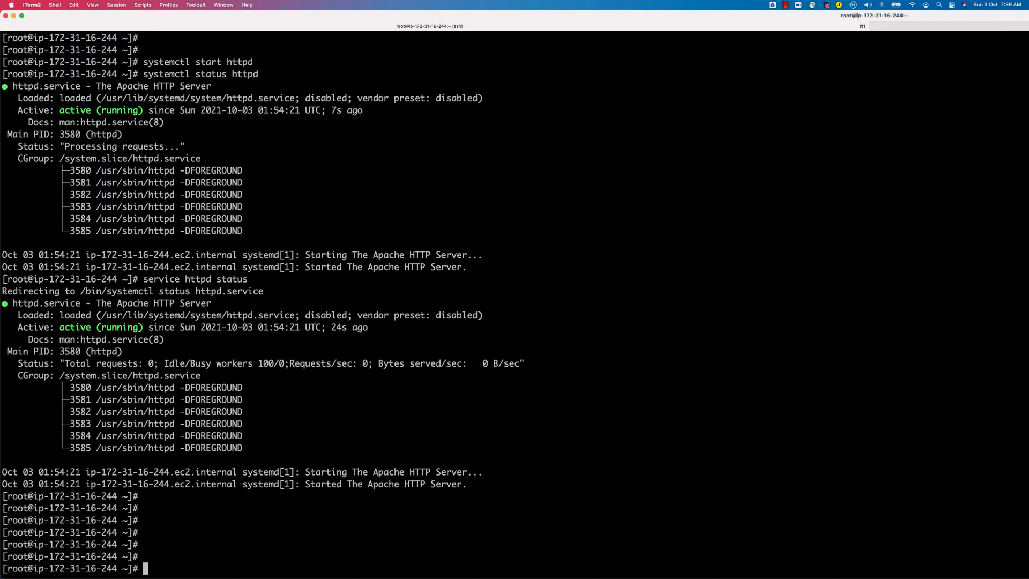
type("aws ")
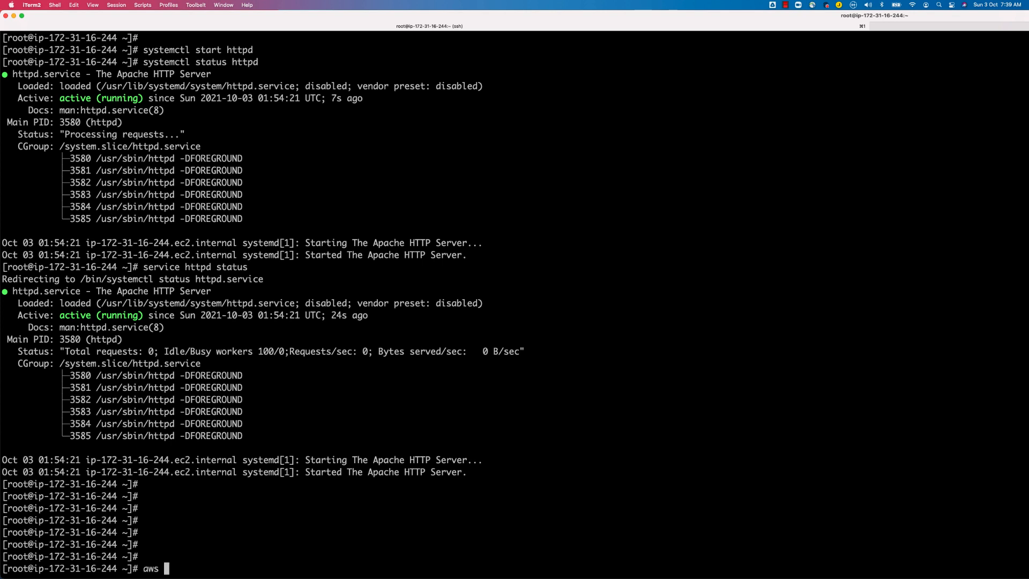
type("s3 ls")
key("Return")
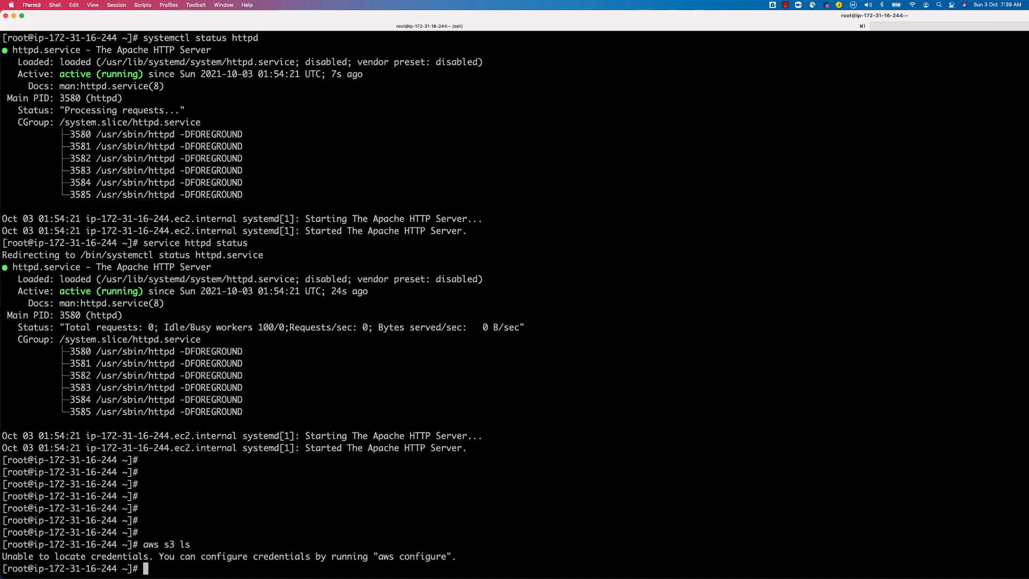
Step: Run aws configure and paste the copied AWS access key ID
type("aws configure")
key("Return")
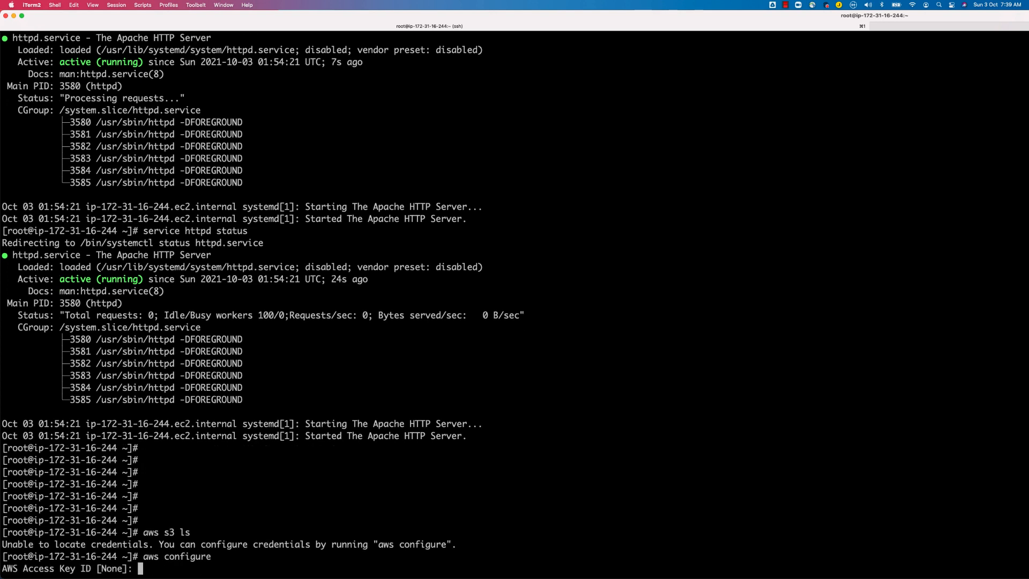
key("super+v")
key("Return")
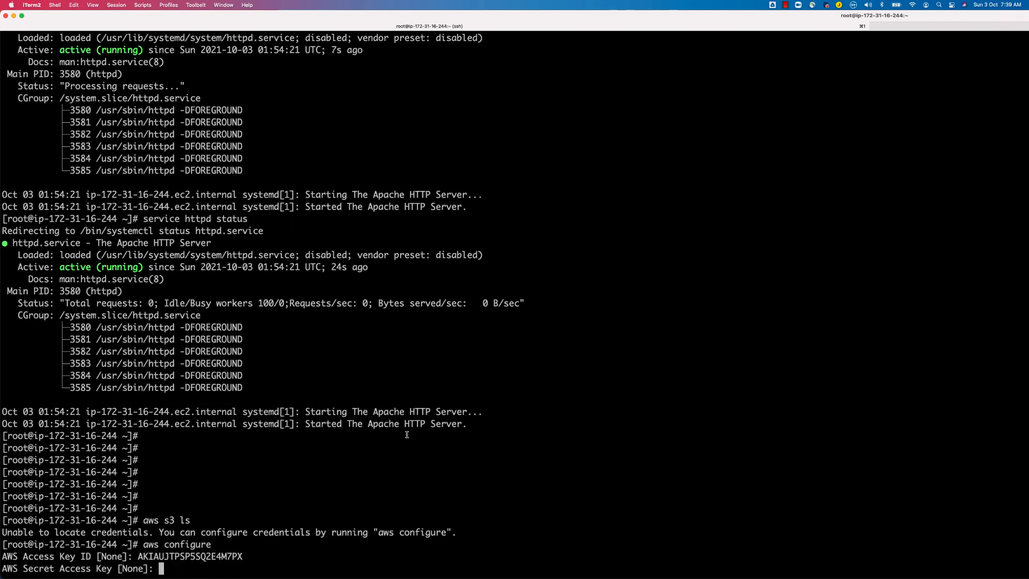
Step: Reveal and copy the aws-cli secret access key in Chrome, and enter it as the AWS Secret Access Key in iTerm2
key("super+Tab")
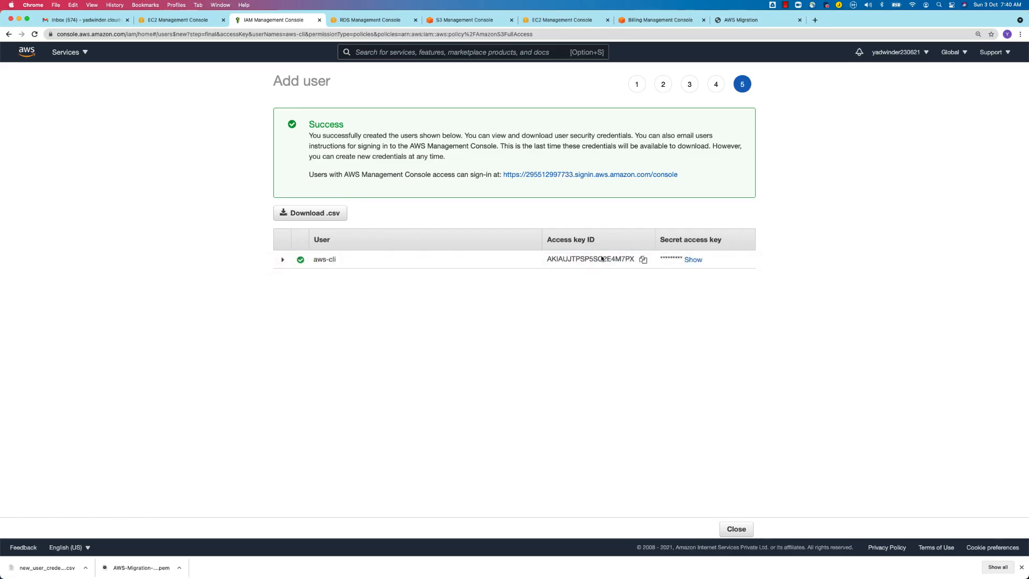
left_click(692, 259)
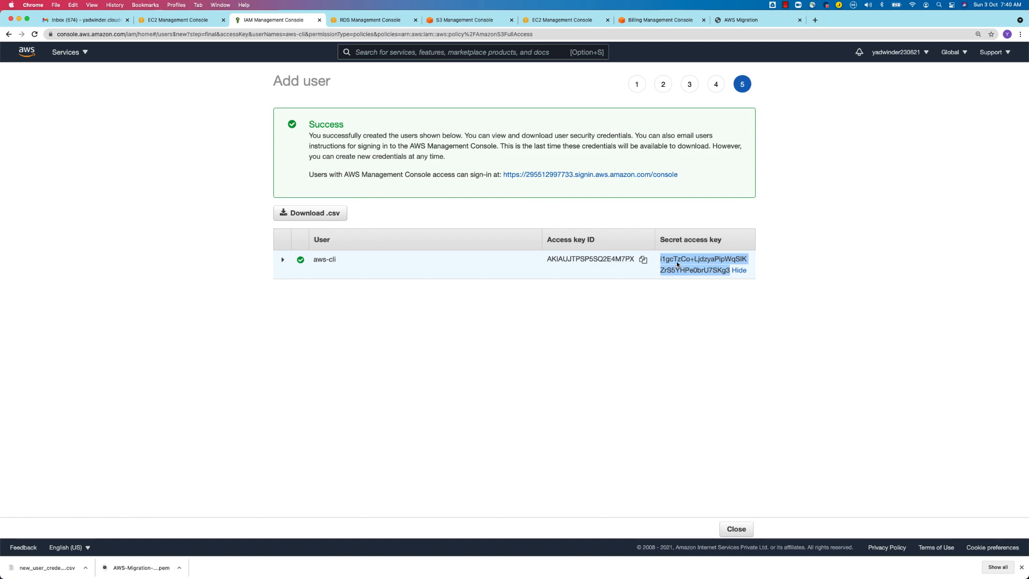
right_click(677, 262)
left_click(705, 281)
key("super+Tab")
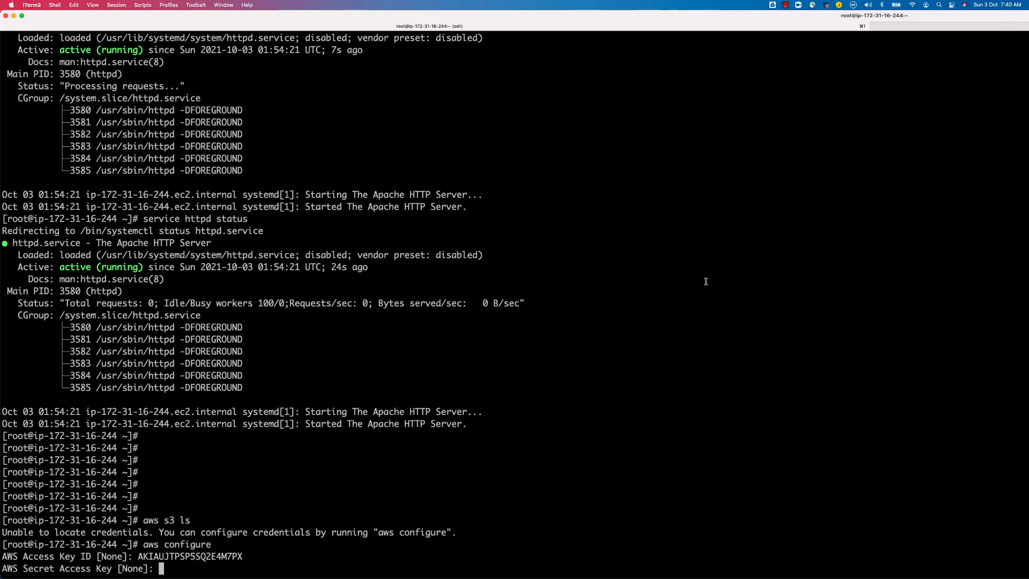
key("super+v")
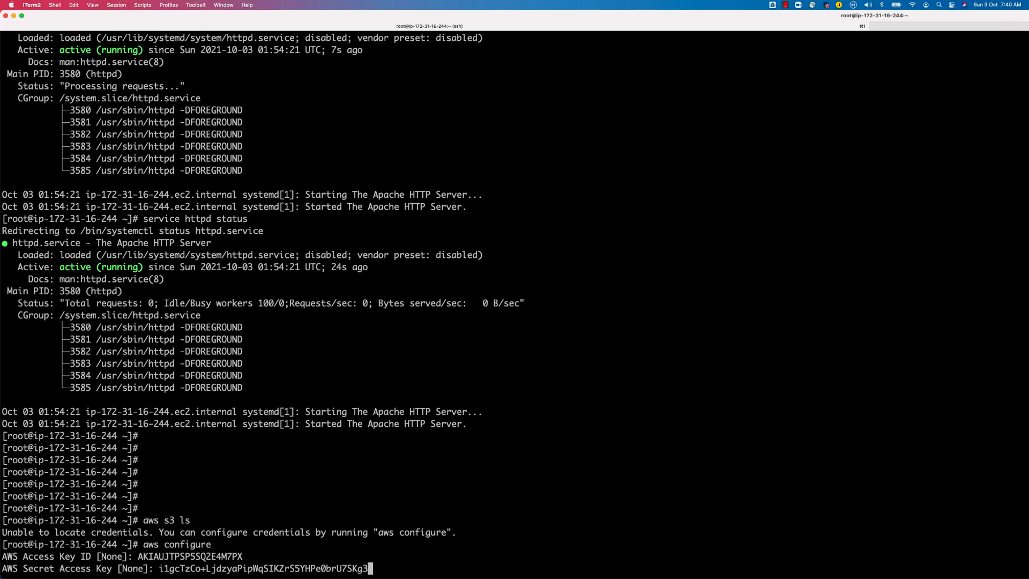
key("Return")
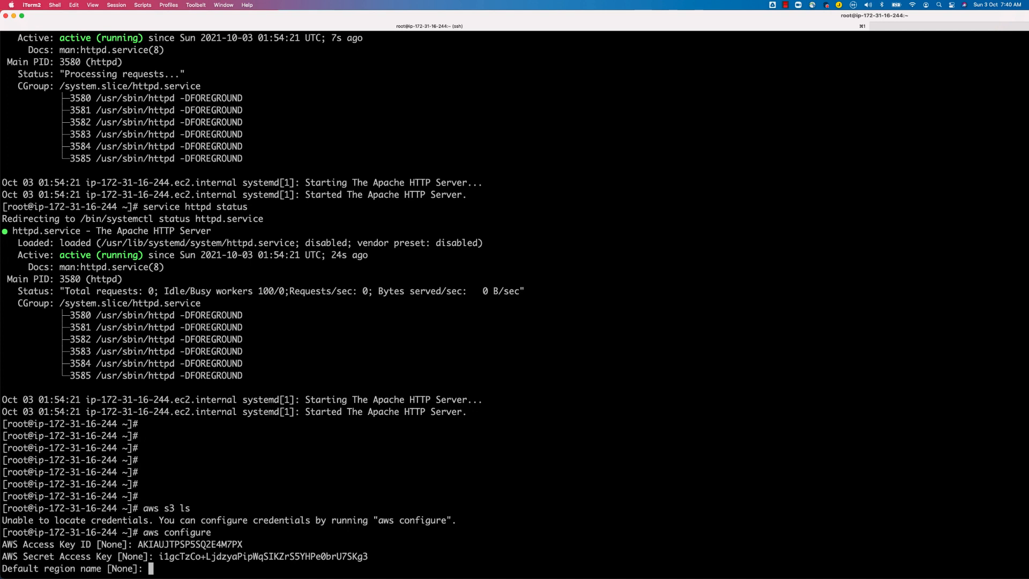
Step: Set the default region name to us-east-1 and leave the default output format empty
type("us-east-1")
key("Return")
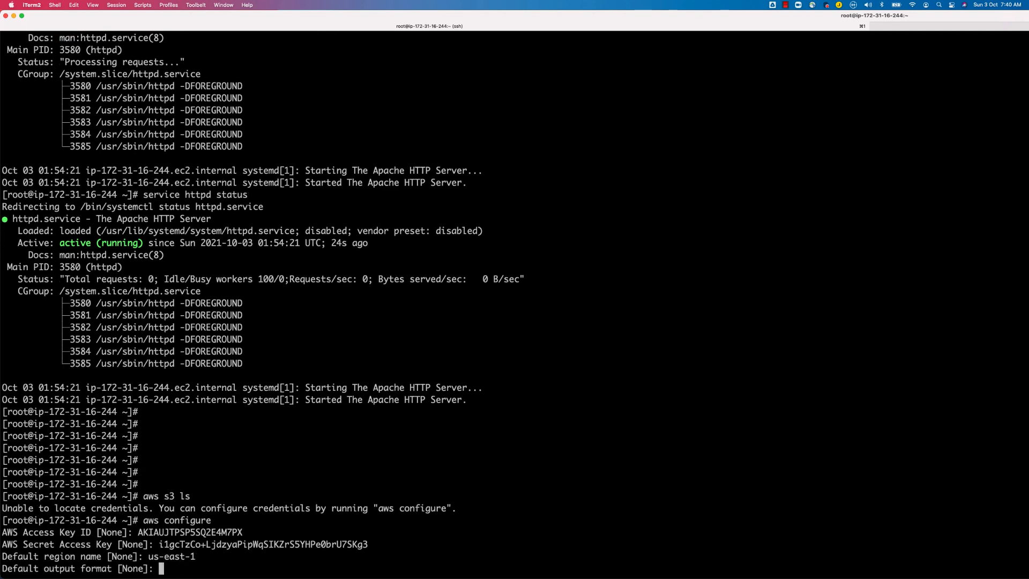
key("Return")
key("Return")
key("Return")
key("Return")
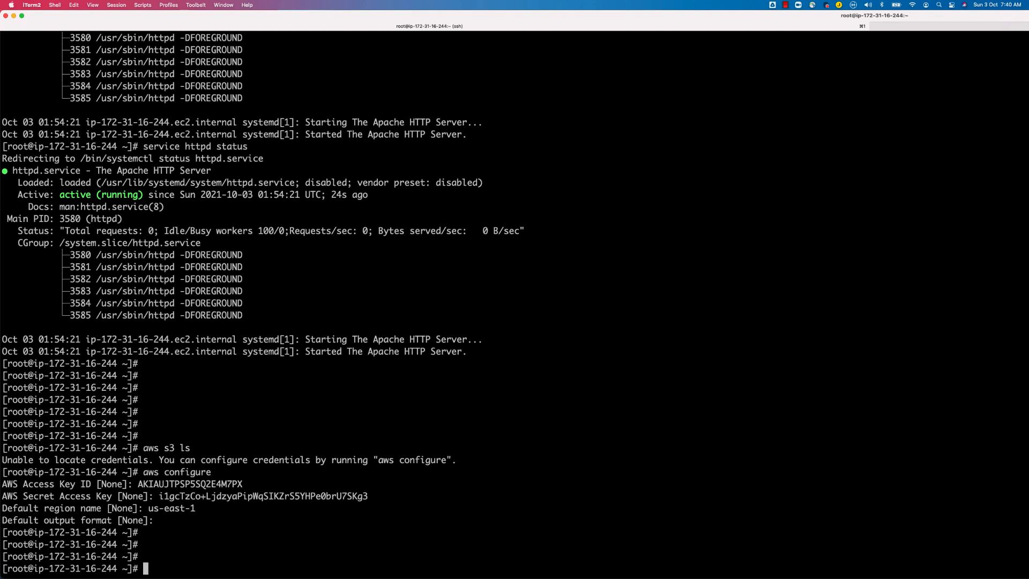
Step: Run aws s3 ls again to list the account's buckets with the configured credentials
key("Return")
key("Return")
key("Return")
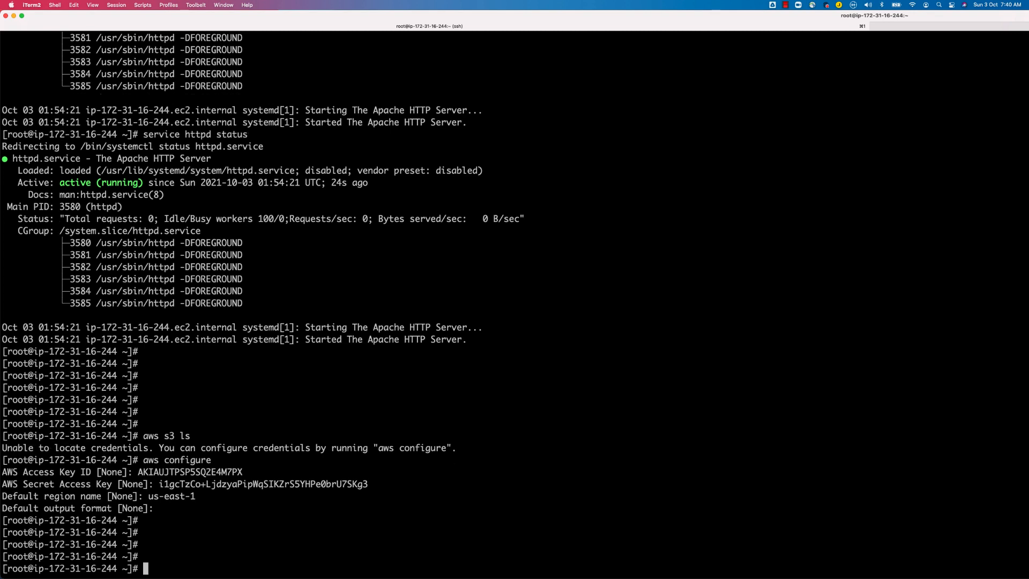
type("aws s3 ls")
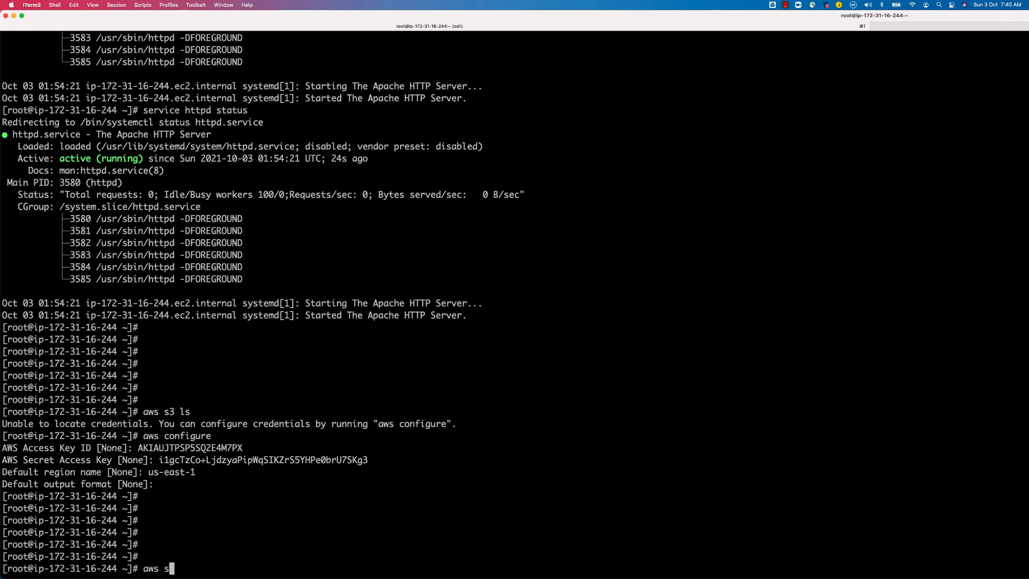
key("Return")
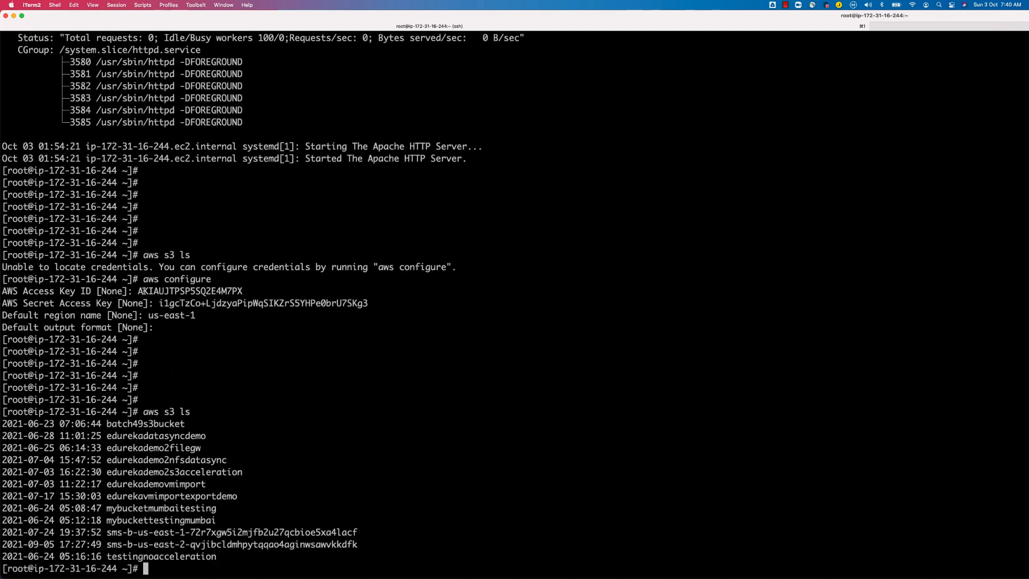
Step: Examine the entered access keys and the latest aws s3 ls command in the terminal output
left_click_drag(138, 290, 224, 290)
left_click(160, 304)
left_click_drag(161, 304, 356, 303)
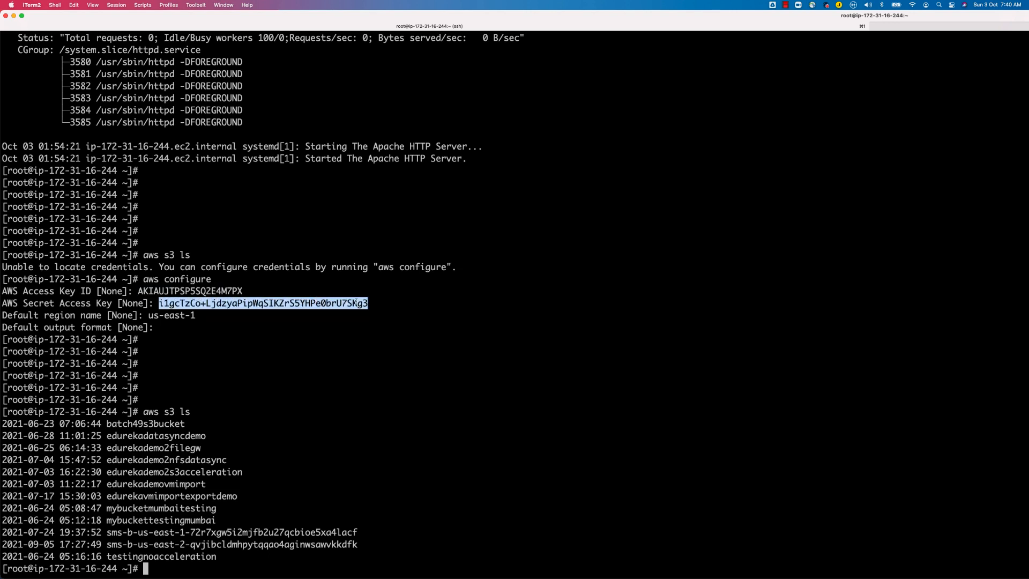
left_click(192, 283)
left_click_drag(140, 413, 198, 410)
left_click(193, 411)
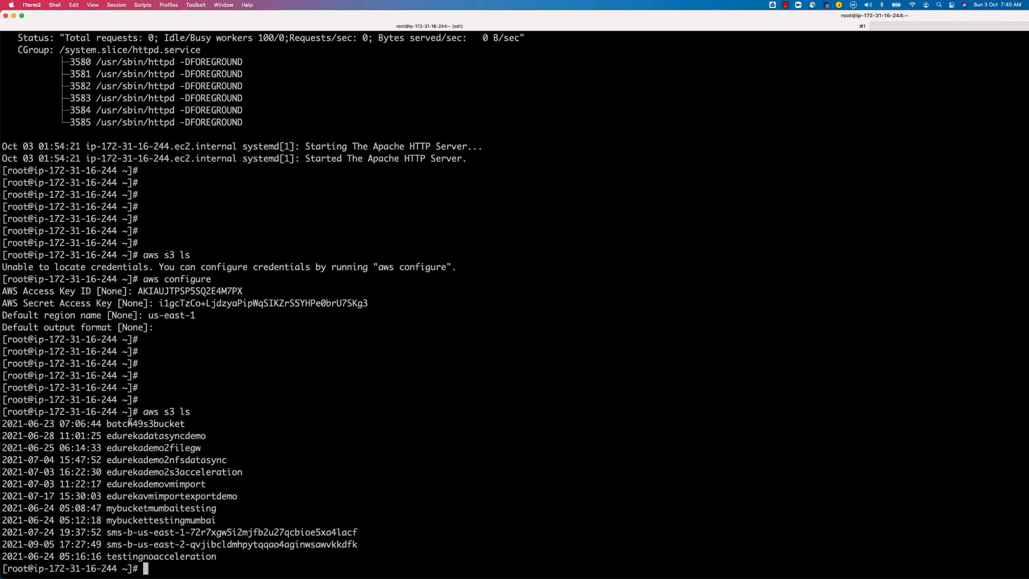
left_click_drag(164, 412, 192, 412)
left_click(298, 488)
Step: Create an S3 bucket named awsmigrationbatch with aws s3 mb and highlight the command used
type("aws s3 mb s3://awsmigr")
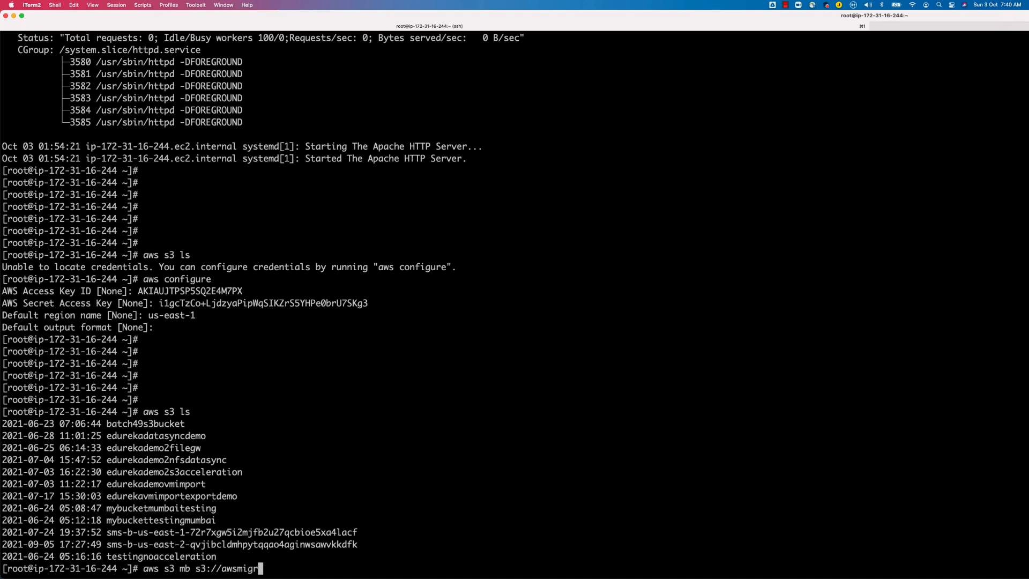
type("ationbatch")
key("Return")
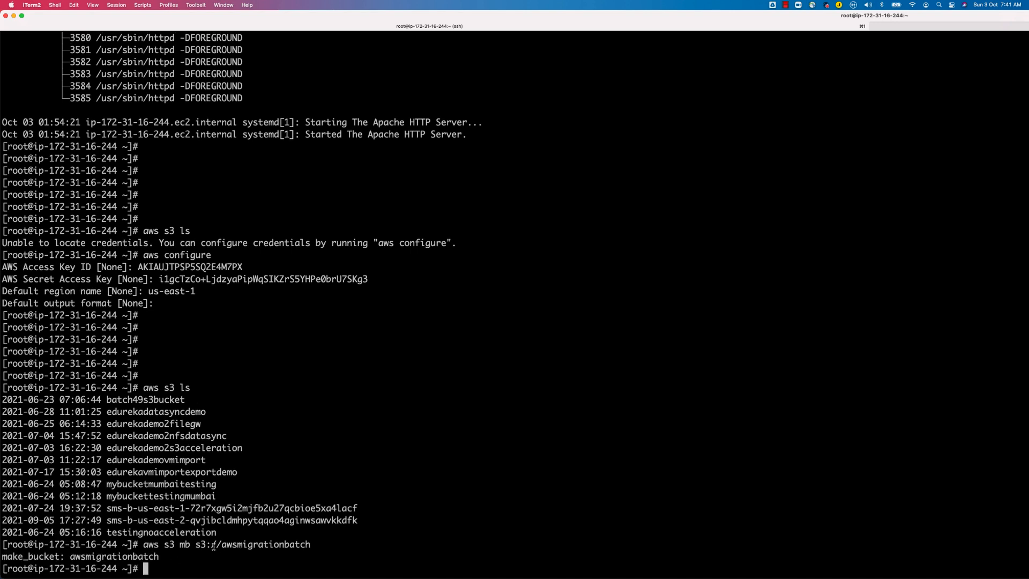
left_click_drag(143, 545, 312, 546)
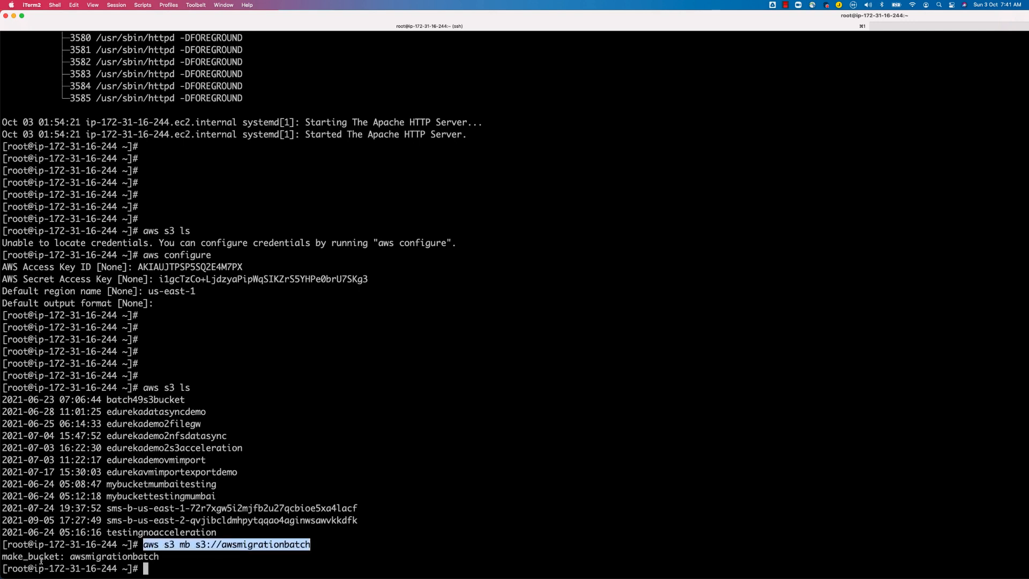
Step: Switch to the S3 console in Chrome and refresh the bucket list to check for awsmigrationbatch
key("super+Tab")
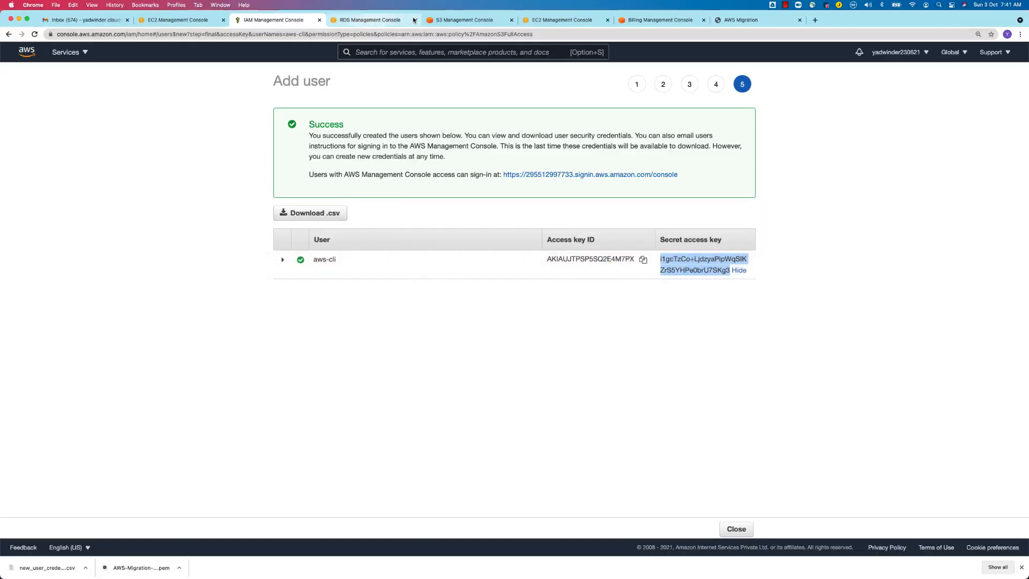
left_click(482, 21)
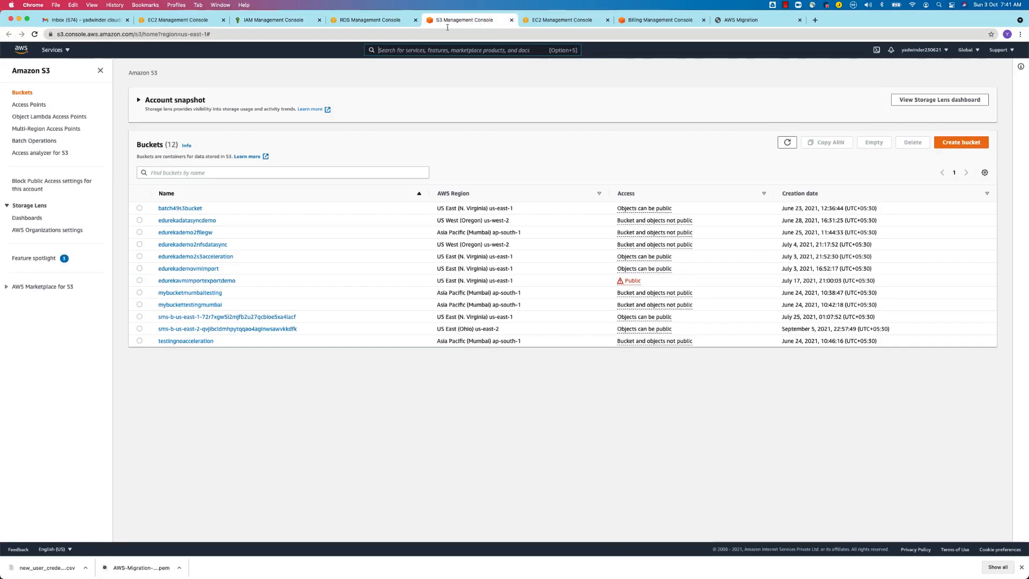
left_click(786, 142)
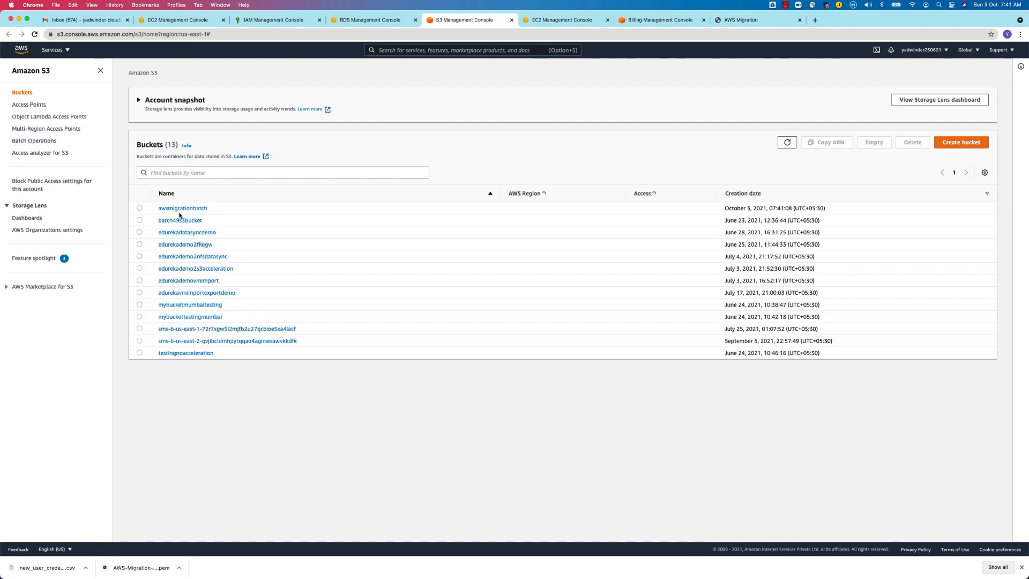
Step: Select the awsmigrationbatch bucket and highlight its creation date
left_click(139, 208)
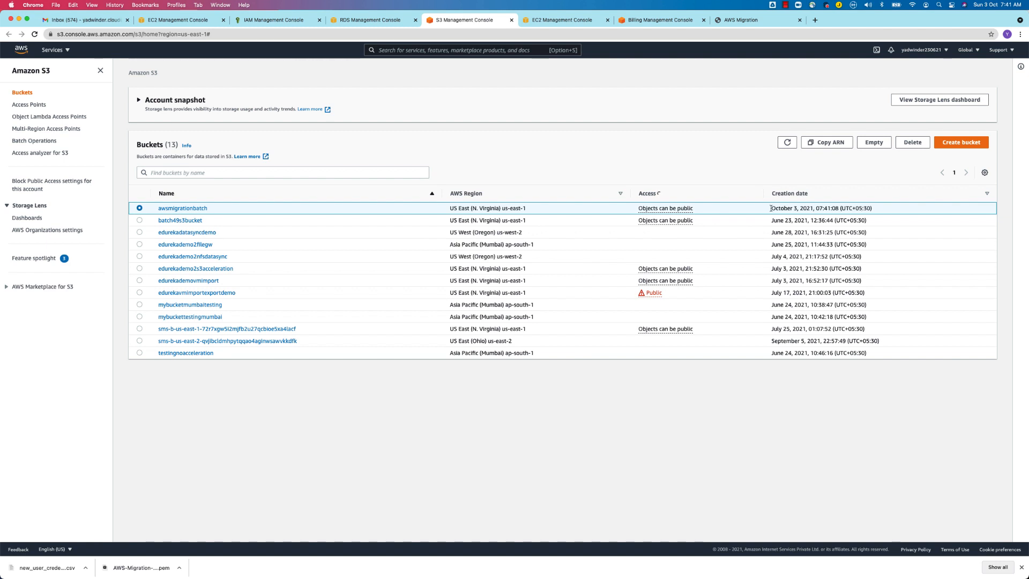
left_click_drag(781, 208, 894, 210)
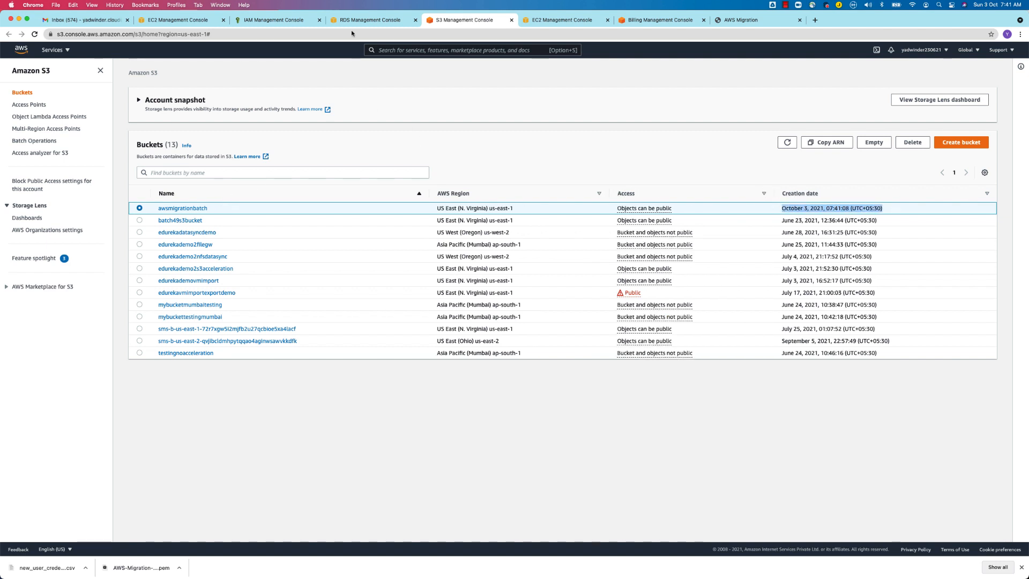
Step: Switch to the IAM console, expand the creation details of the aws-cli user, and close the Add user wizard
left_click(259, 22)
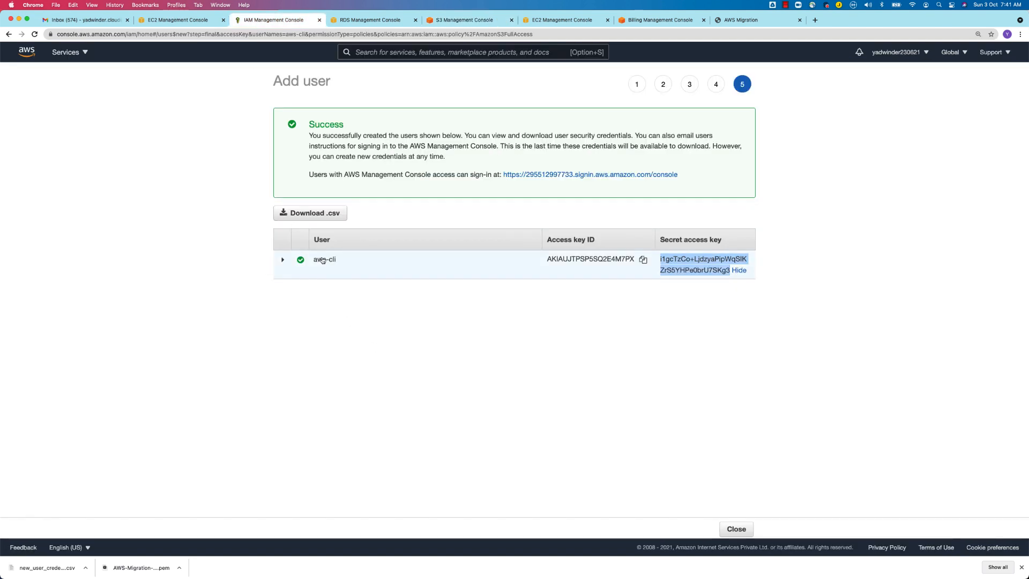
left_click(284, 261)
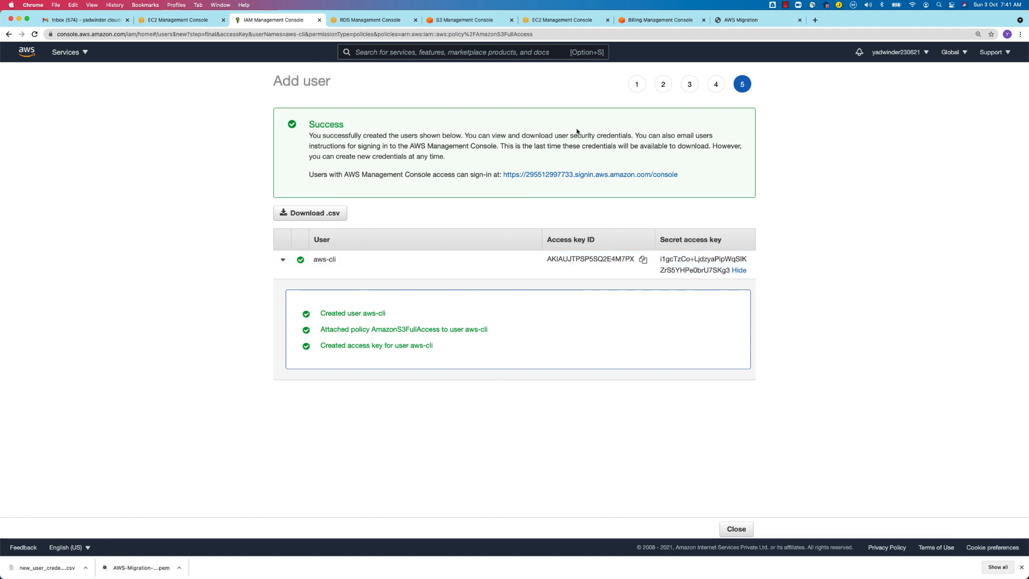
scroll(501, 316, "down", 1)
left_click(736, 528)
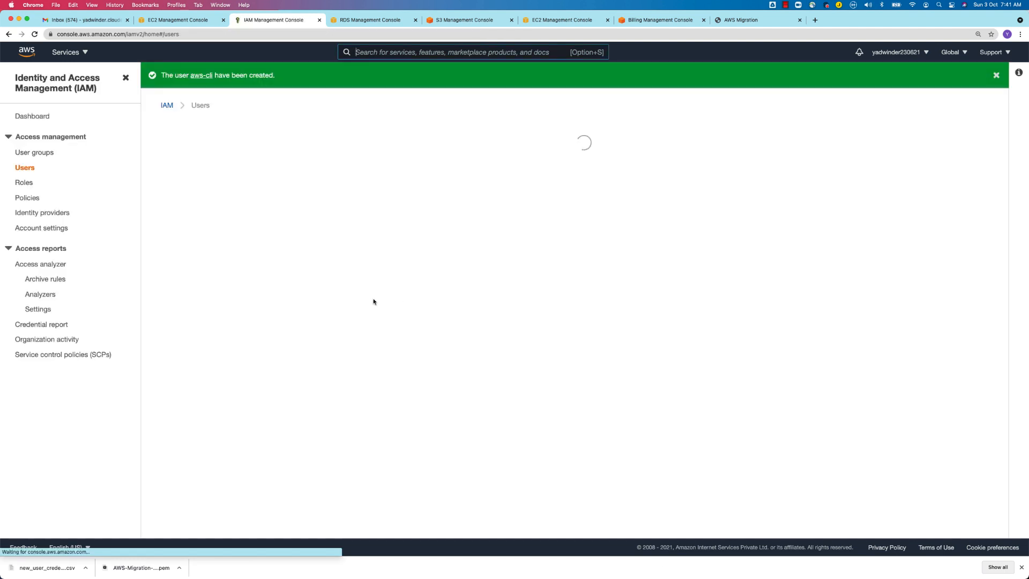
Step: Open the aws-cli user's summary from the users list and highlight its directly attached policy
left_click(174, 270)
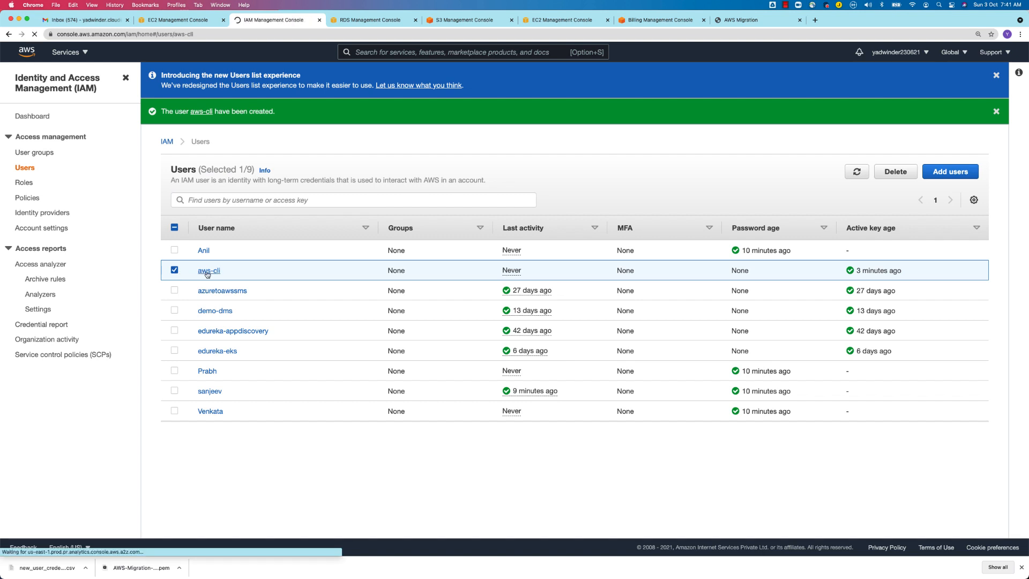
left_click(208, 271)
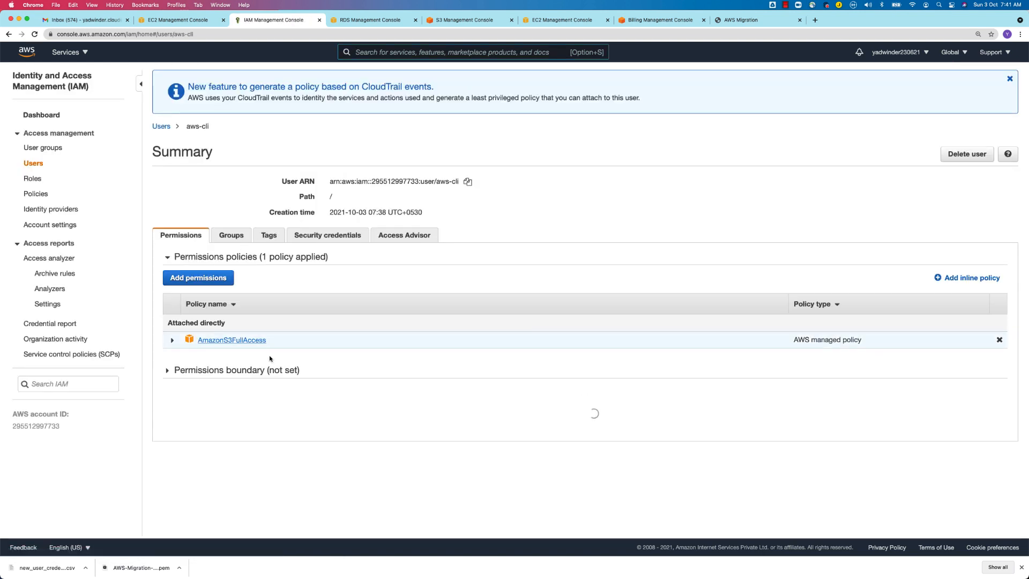
left_click_drag(285, 344, 191, 345)
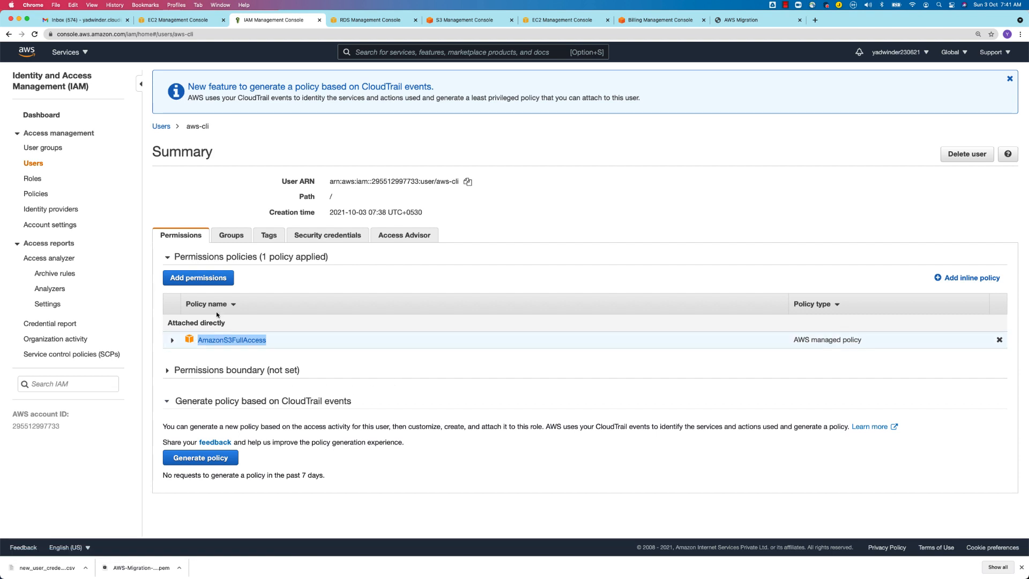
Step: Start a new IAM role for the AWS service use case EC2 and proceed to its permissions
left_click(31, 180)
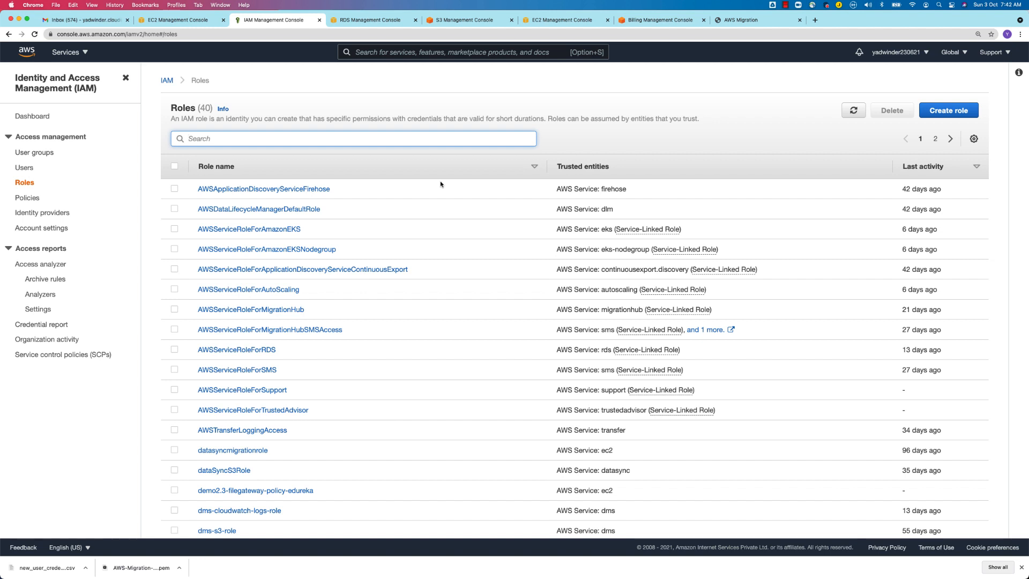
left_click(943, 112)
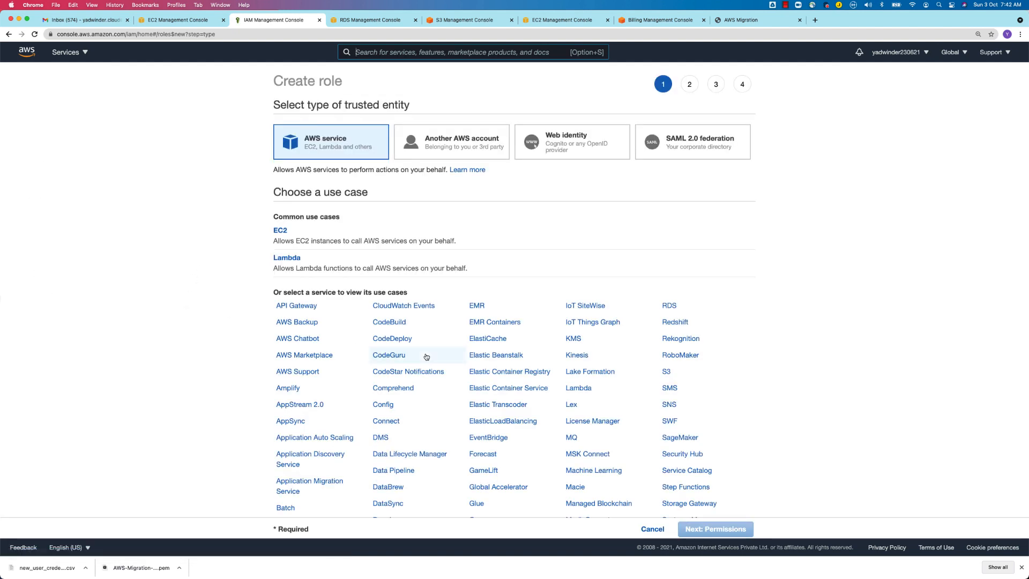
scroll(407, 361, "down", 2)
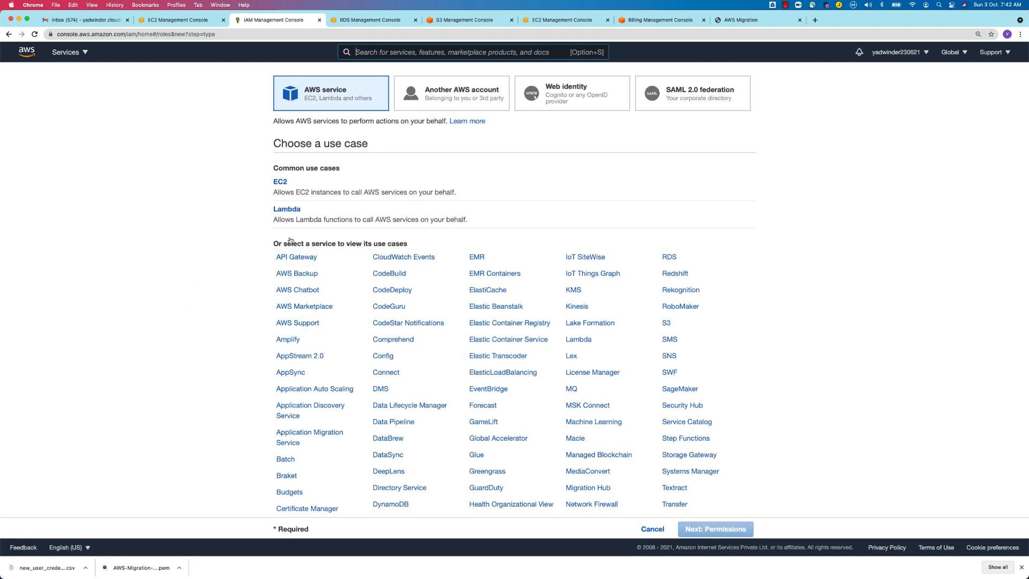
left_click(280, 187)
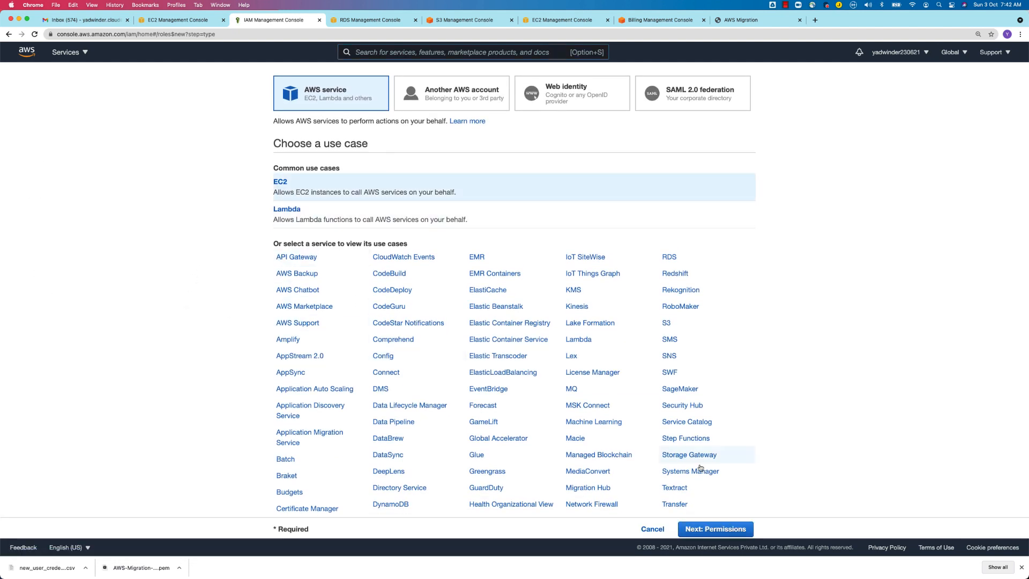
left_click(715, 529)
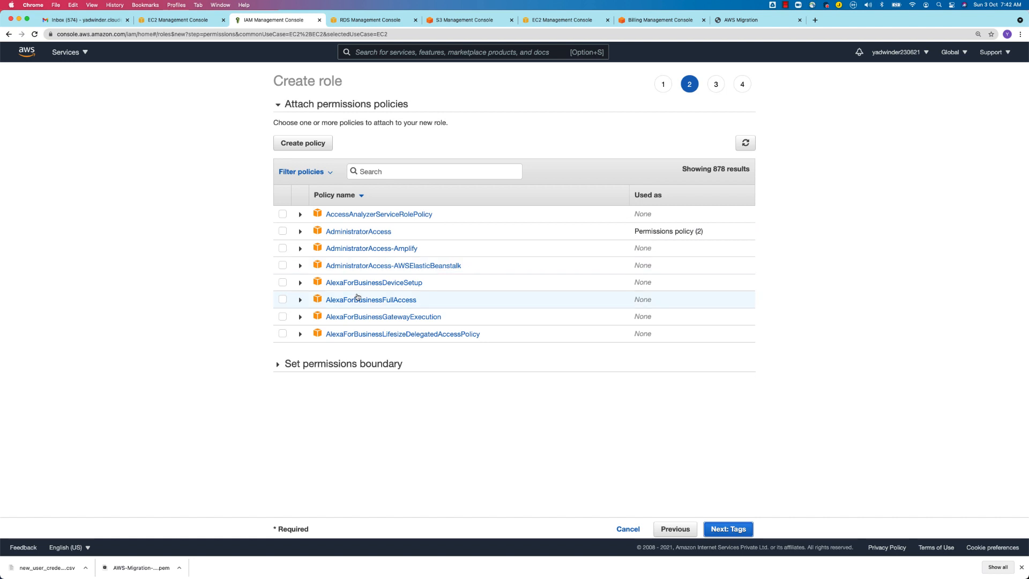
Step: Attach the AdministratorAccess policy to the new role and proceed to the review without adding tags
left_click(374, 172)
scroll(317, 307, "down", 3)
scroll(317, 307, "down", 15)
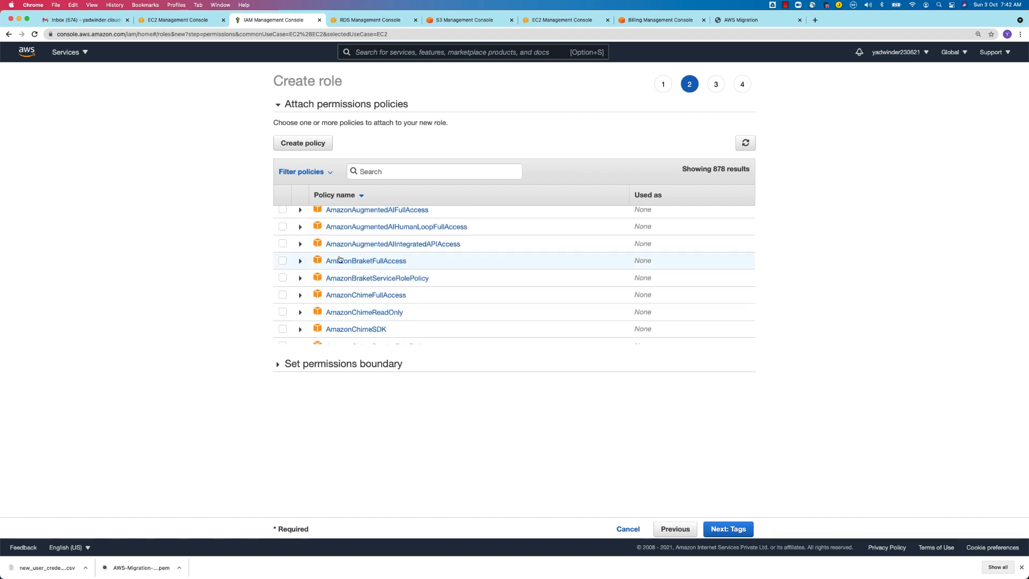
scroll(298, 230, "up", 18)
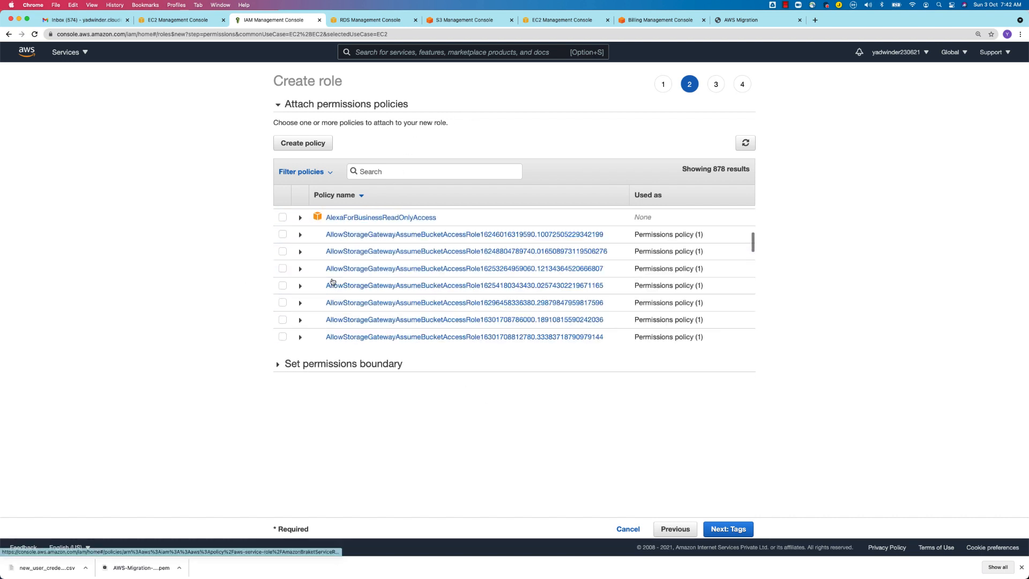
left_click(282, 231)
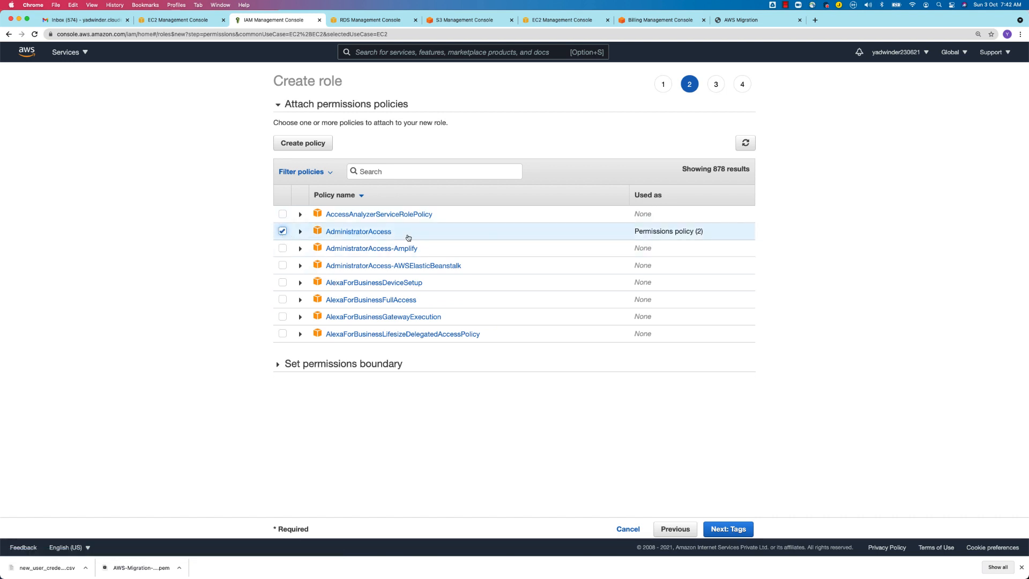
left_click(721, 532)
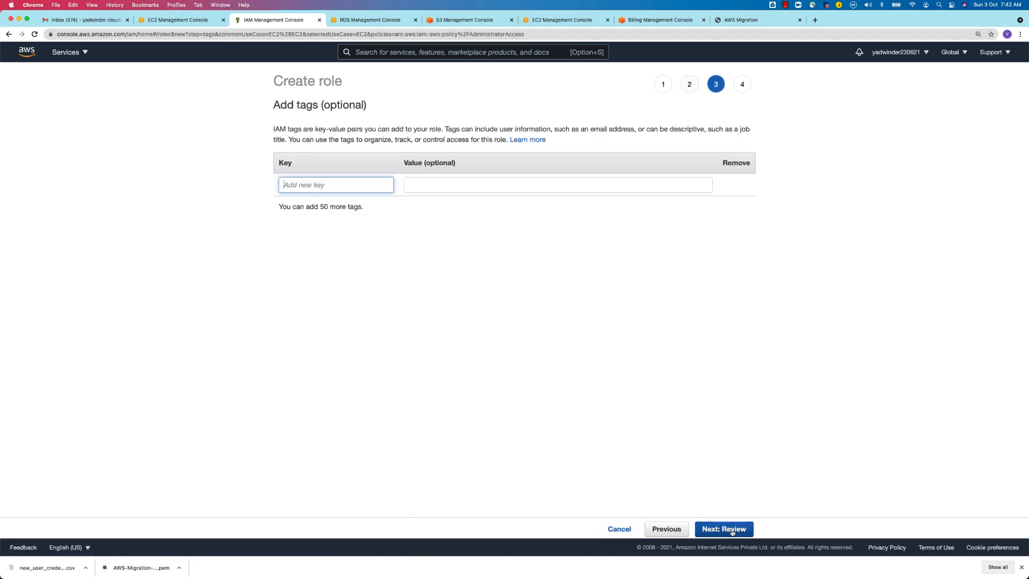
left_click(732, 531)
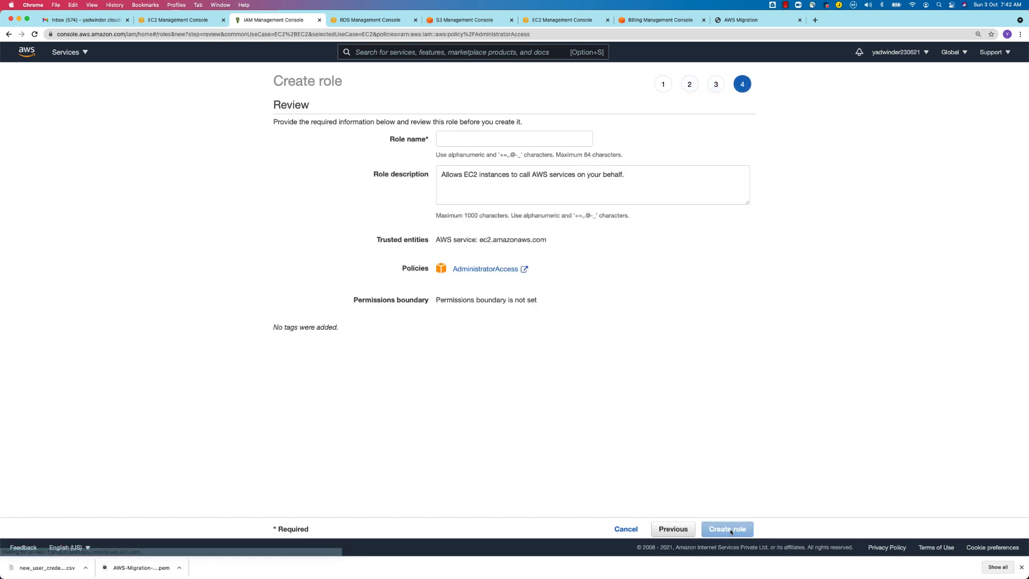
Step: Name the role full-access and create it
left_click(502, 138)
type("fiu")
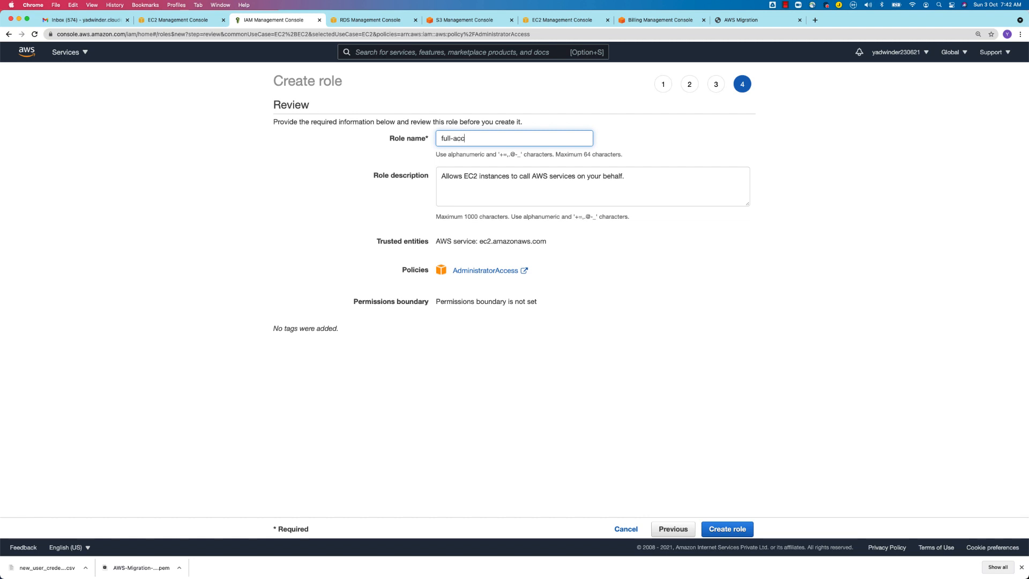
left_click(831, 277)
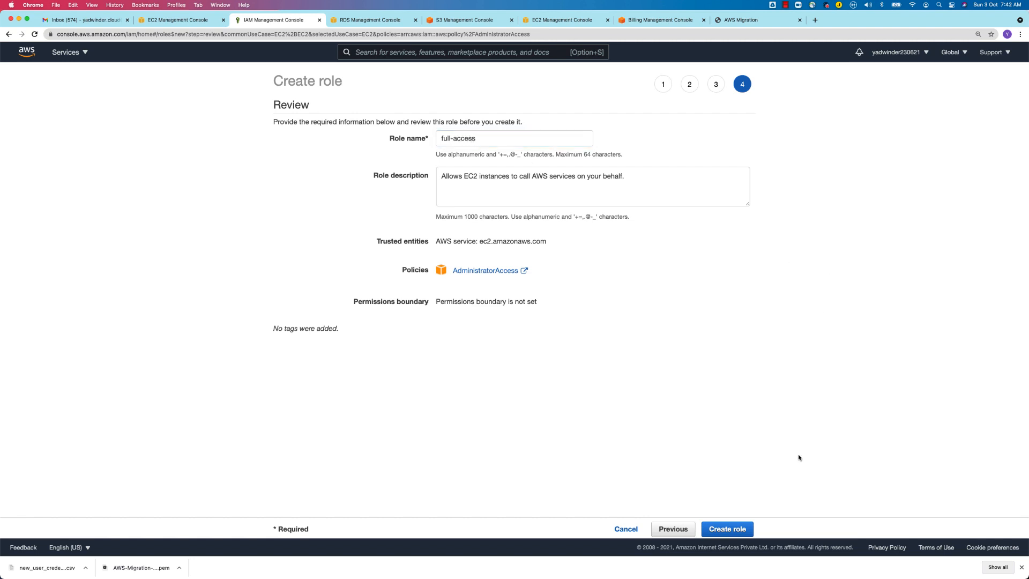
left_click(735, 529)
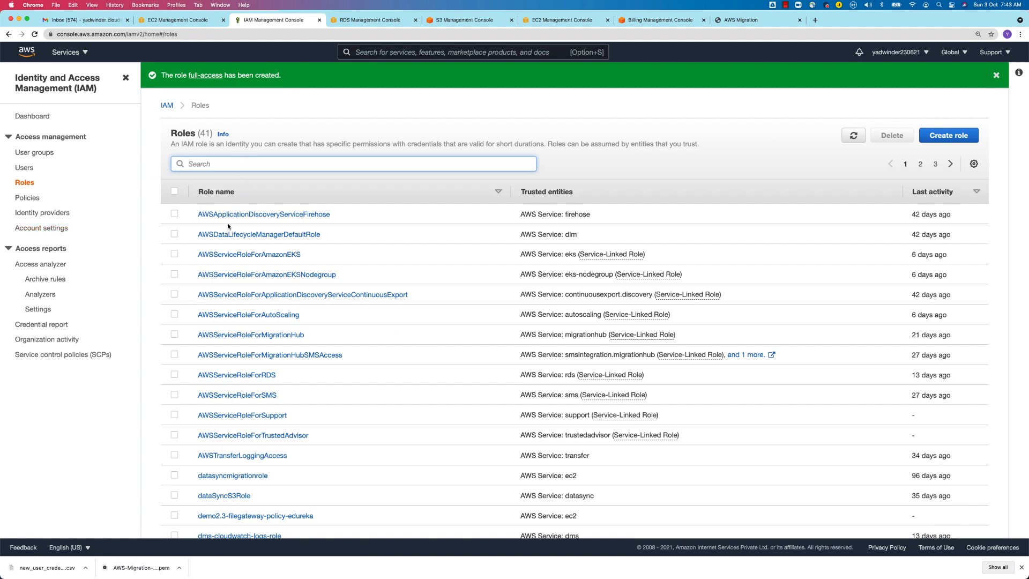
Step: View the EC2 instances list in the console and run aws ec2 --help in the iTerm2 terminal
left_click(187, 20)
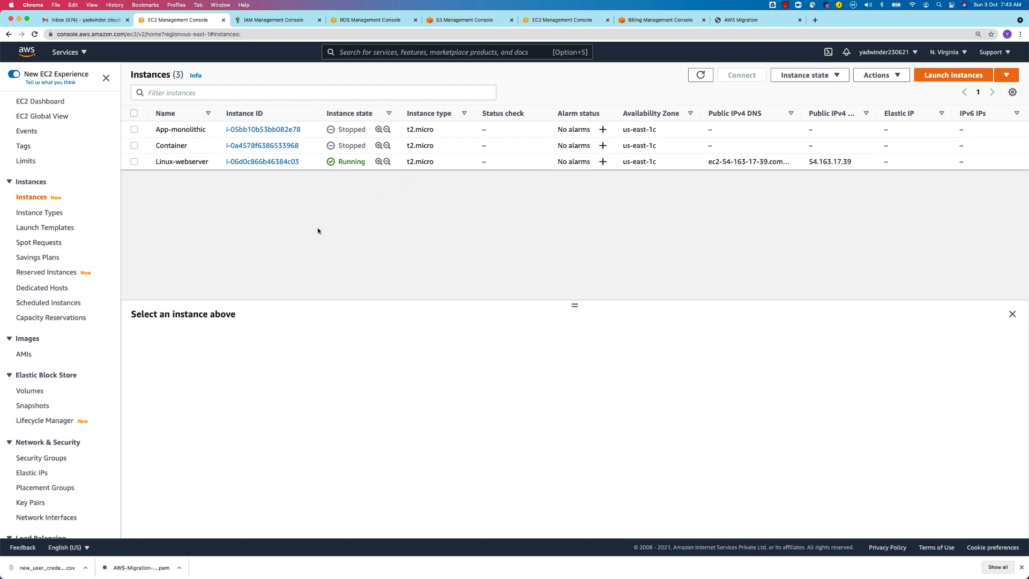
key("super+Tab")
key("super+Tab")
key("super+shift+Tab")
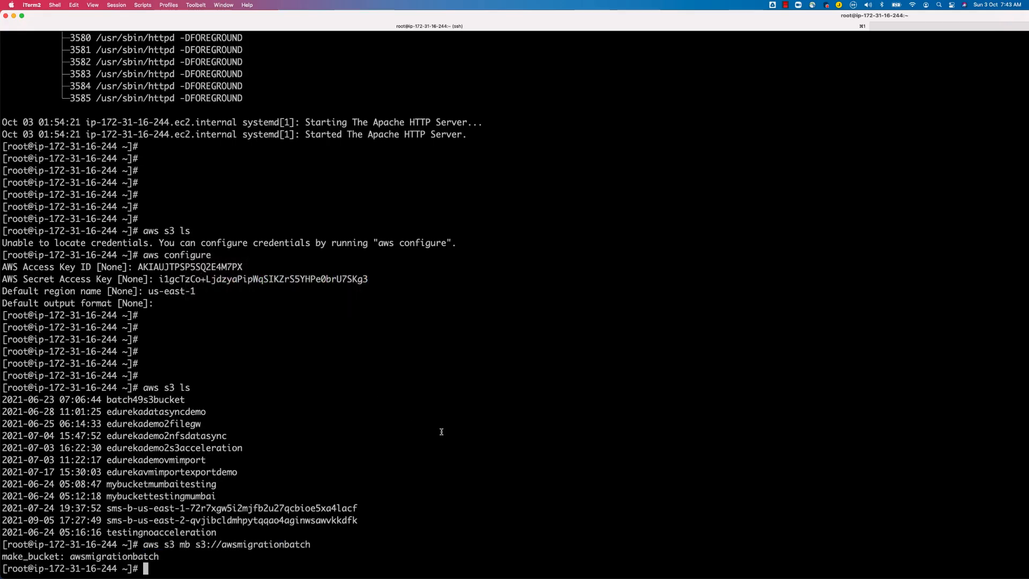
type("aws ec2 --help")
key("Return")
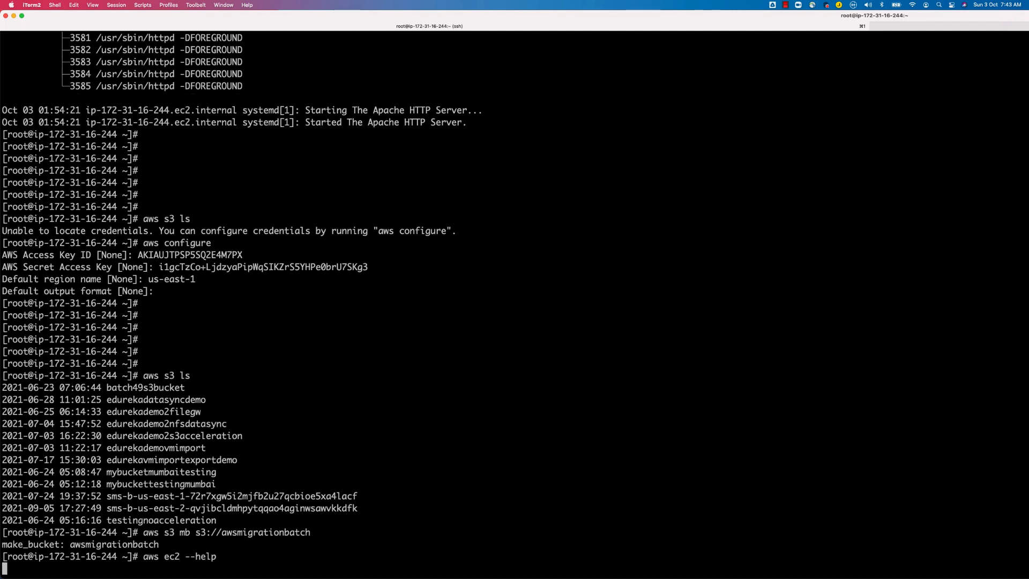
Step: Change the last command to aws ec2 show and run it to list the valid EC2 subcommands
key("Up")
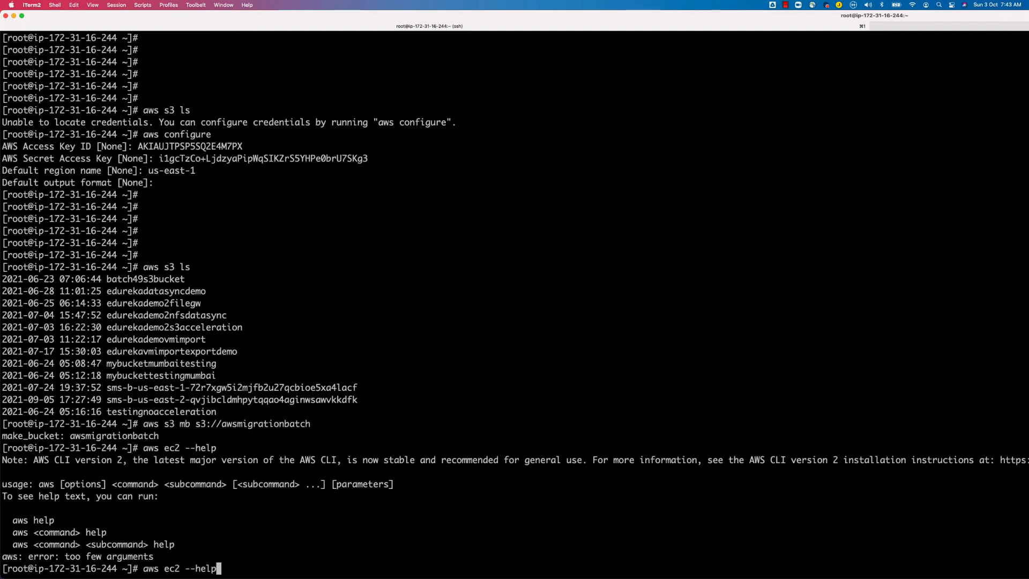
key("BackSpace")
key("BackSpace")
key("BackSpace")
key("BackSpace")
key("BackSpace")
key("BackSpace")
type("show")
key("Return")
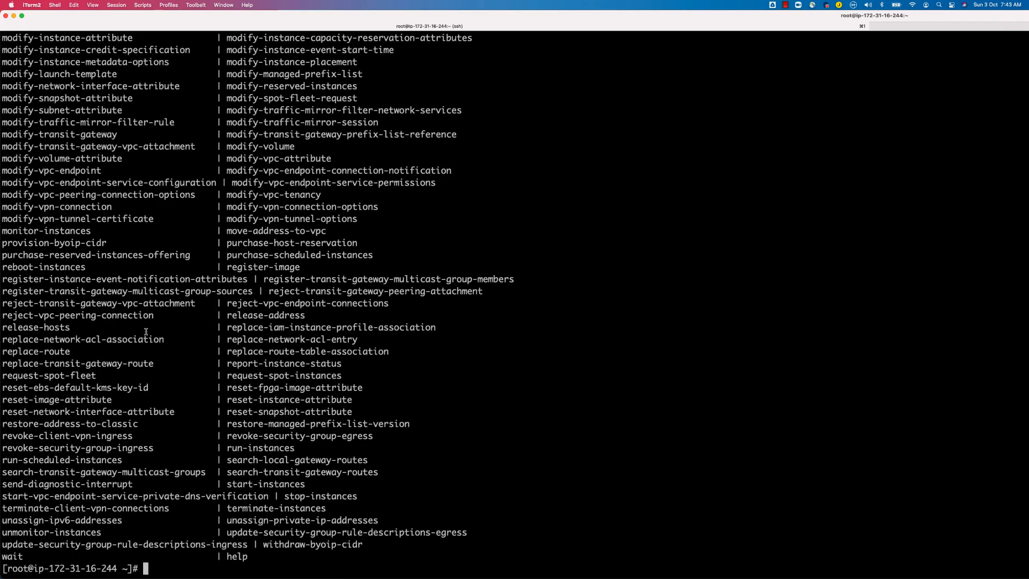
Step: Find the describe-instance-status subcommand in the printed list and copy it
scroll(146, 331, "up", 20)
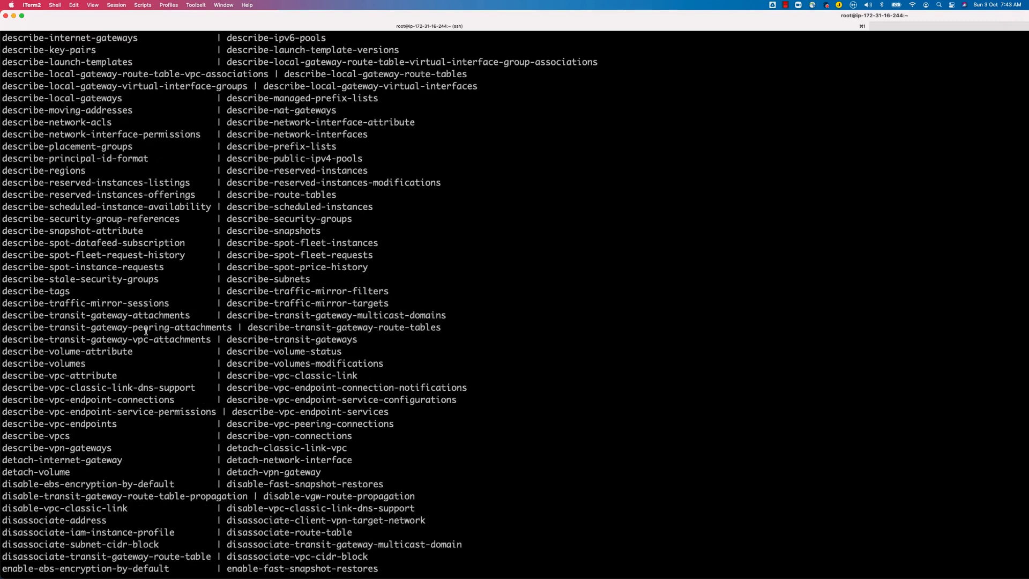
scroll(145, 332, "up", 10)
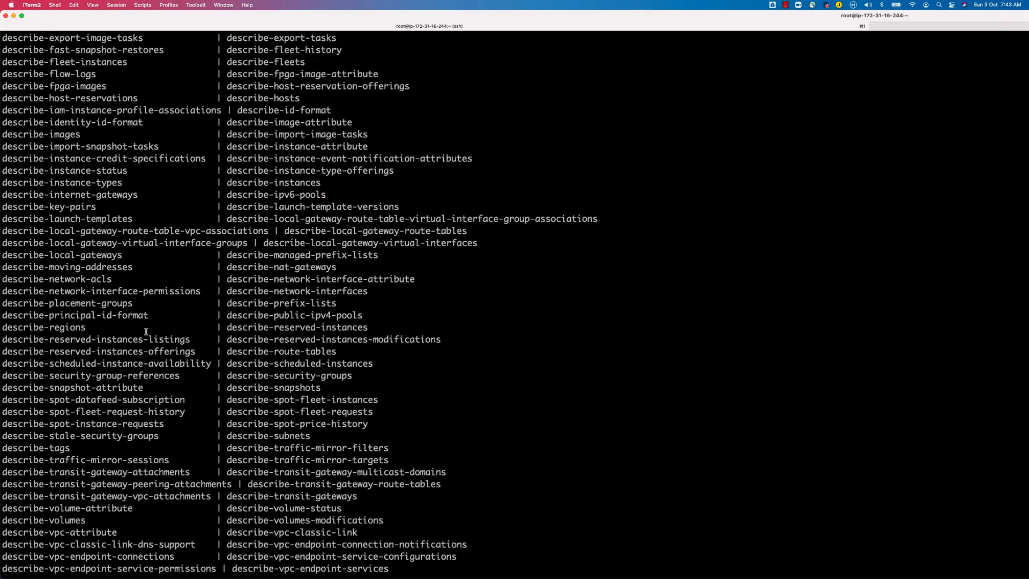
scroll(146, 332, "up", 4)
scroll(81, 229, "up", 2)
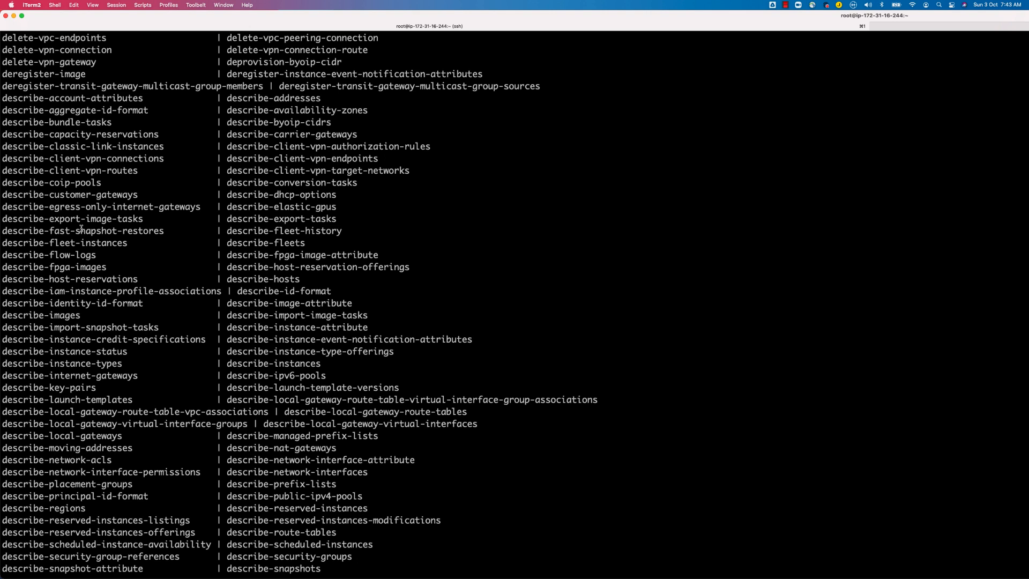
double_click(100, 350)
key("super+c")
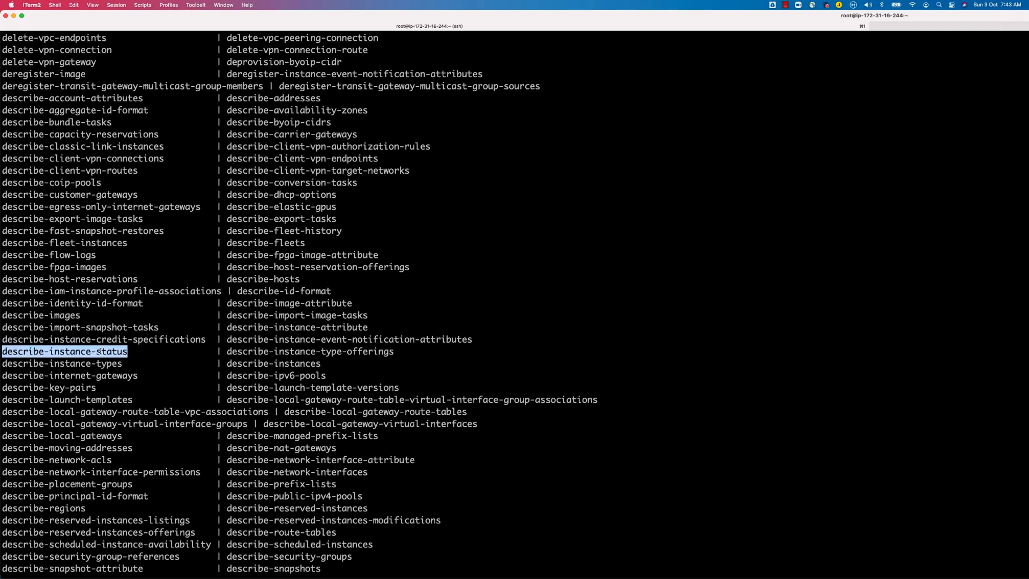
Step: Run aws ec2 describe-instance-status with the copied subcommand and highlight the command and its response message
type("show")
key("BackSpace")
key("BackSpace")
key("BackSpace")
key("BackSpace")
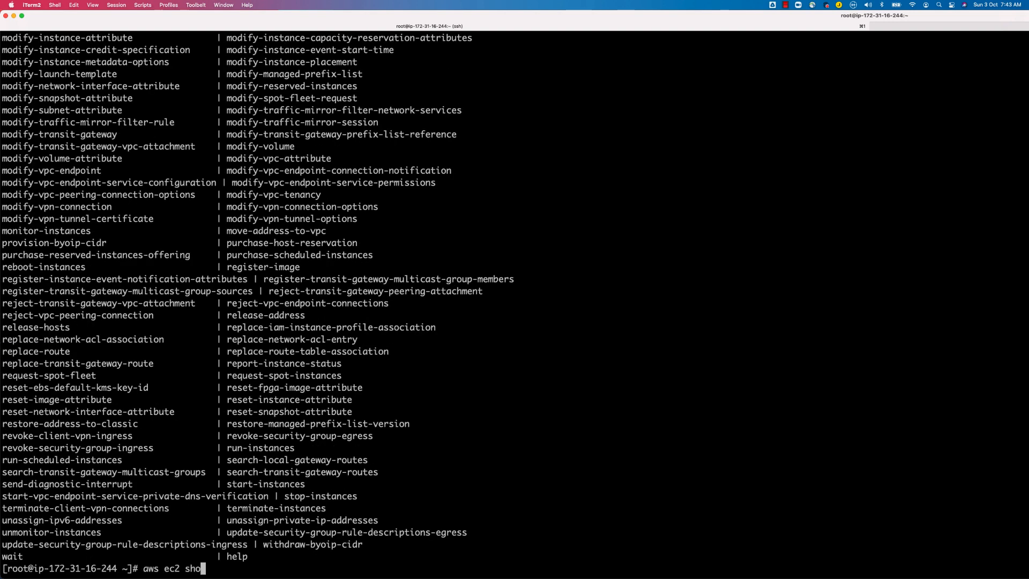
key("super+v")
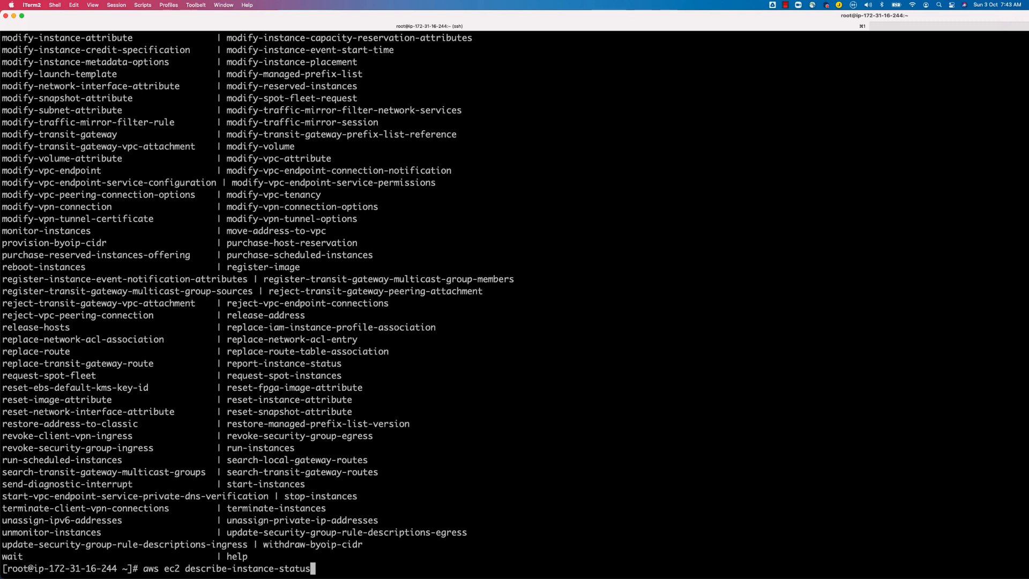
key("Return")
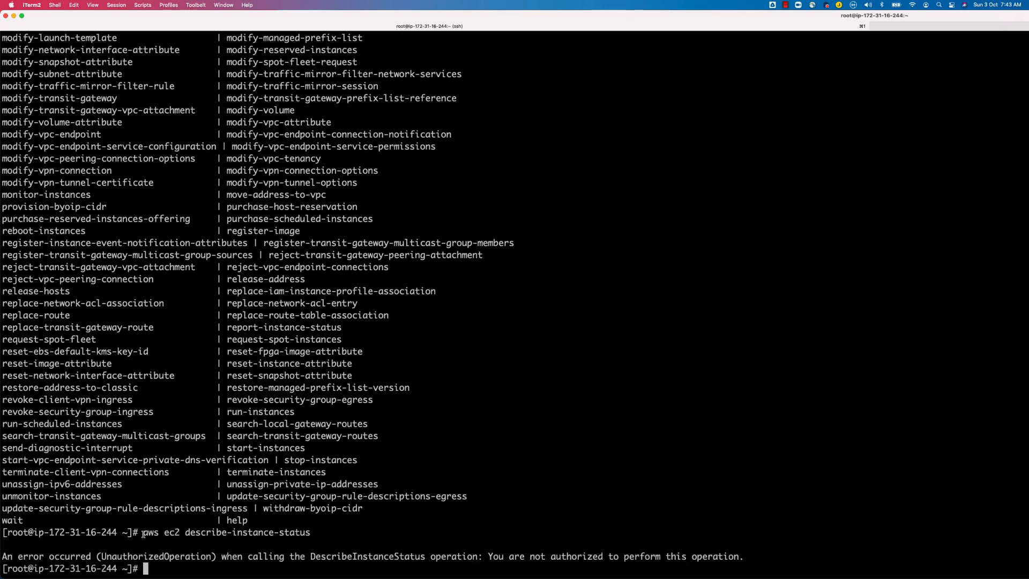
left_click_drag(142, 533, 311, 534)
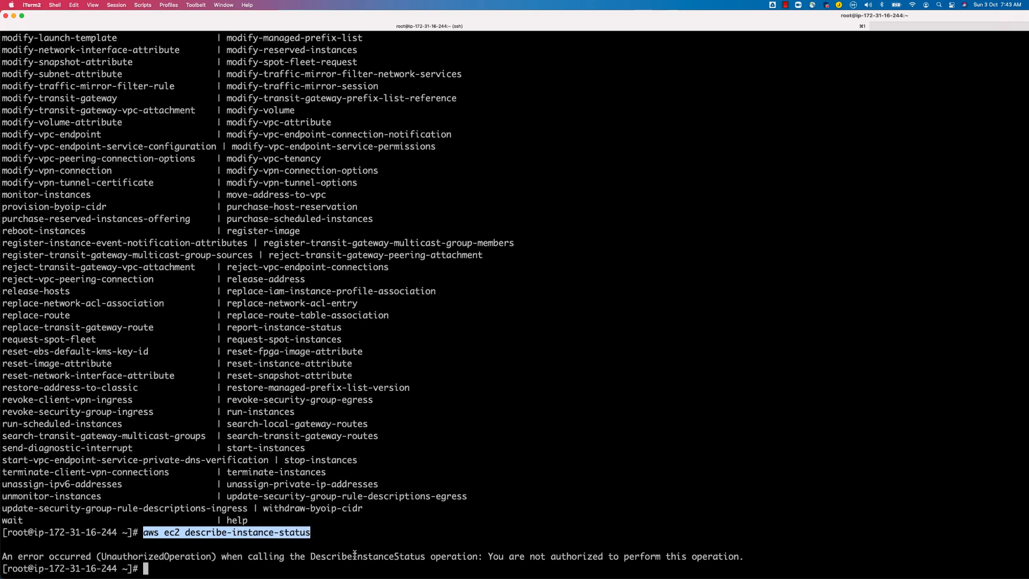
left_click_drag(484, 556, 743, 557)
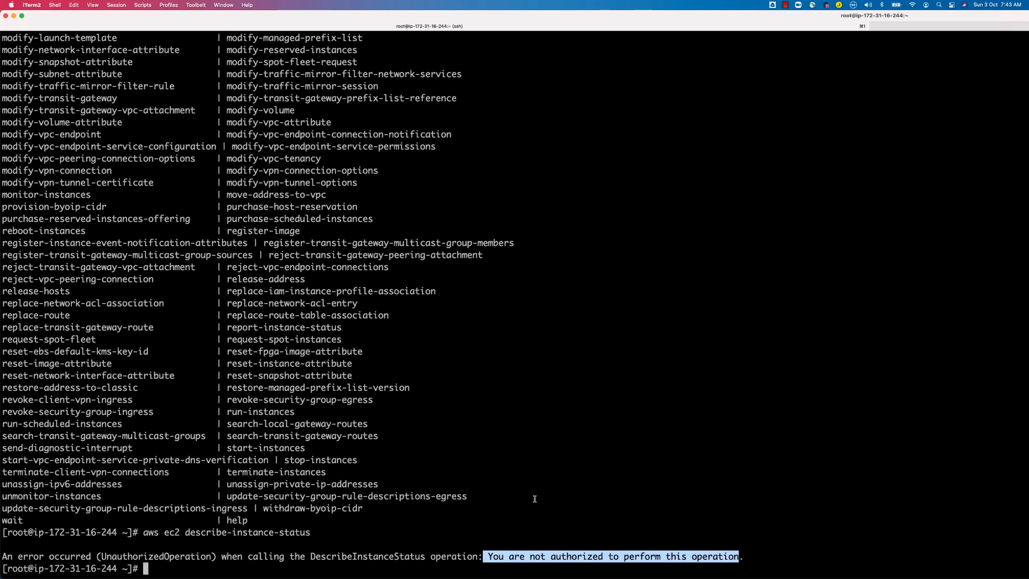
Step: Switch to Chrome and open the Modify IAM role page for the Linux-webserver instance
left_click(484, 507)
double_click(146, 533)
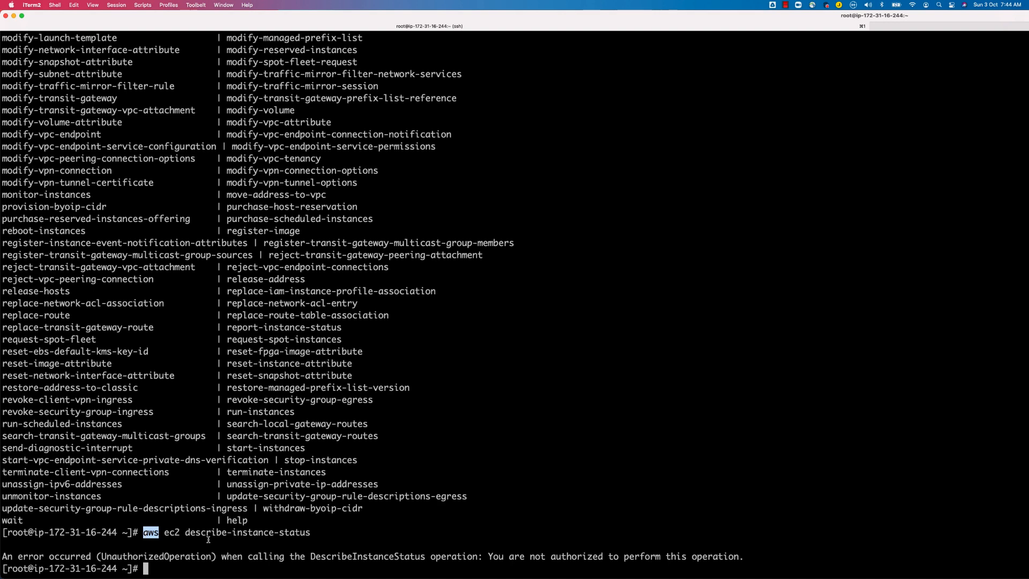
key("super+Tab")
left_click(269, 290)
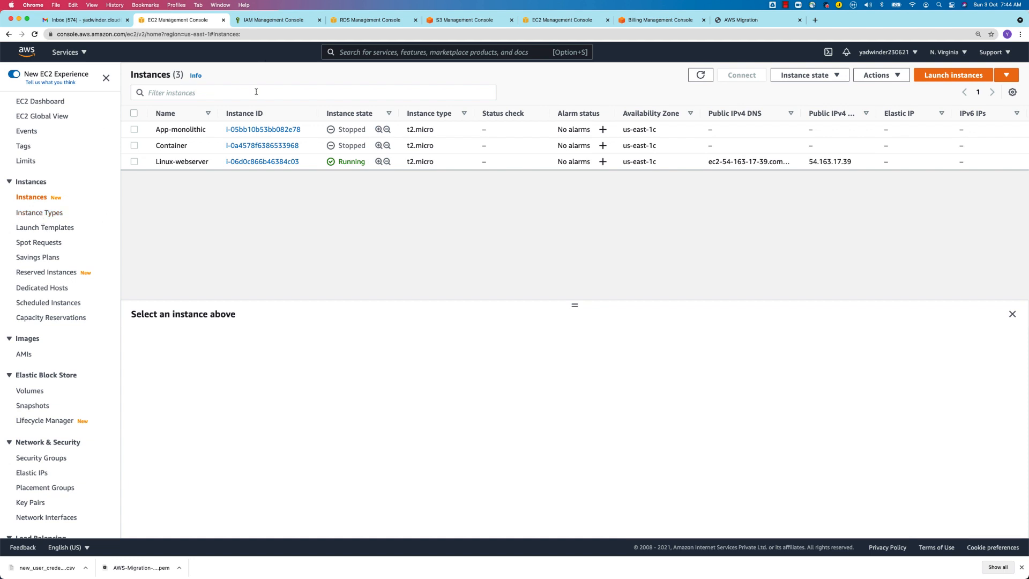
left_click(134, 161)
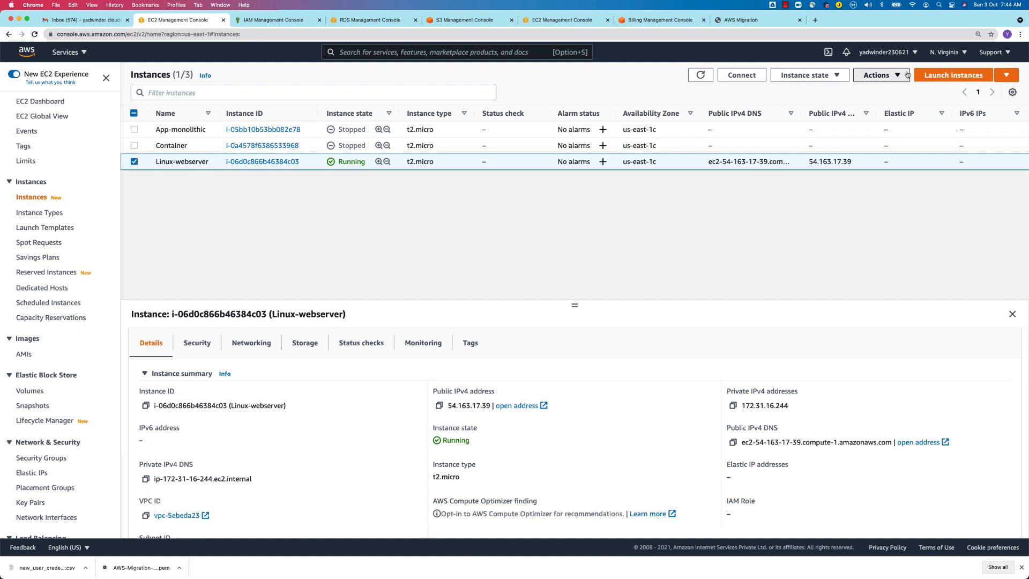
left_click(875, 76)
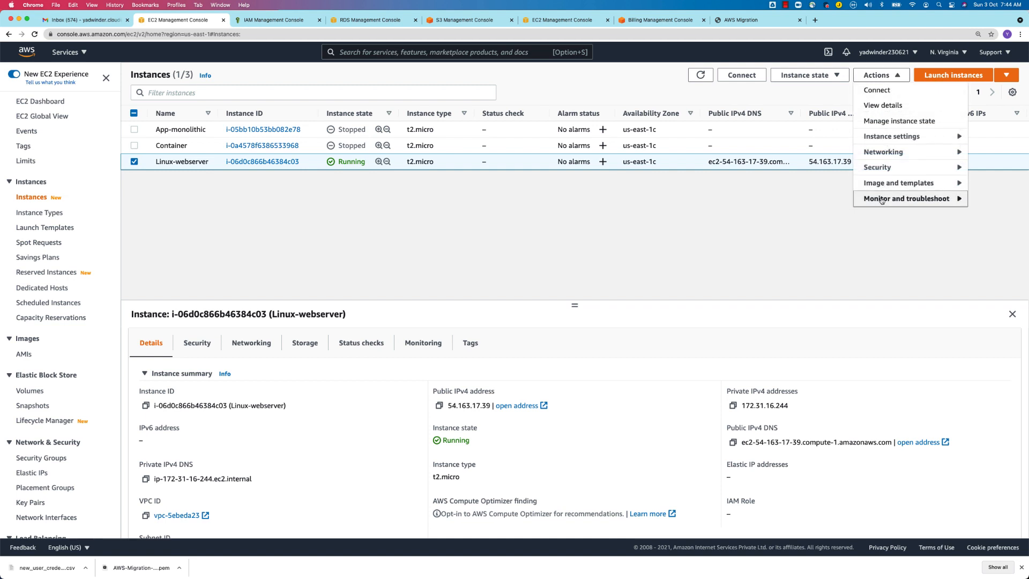
left_click(898, 140)
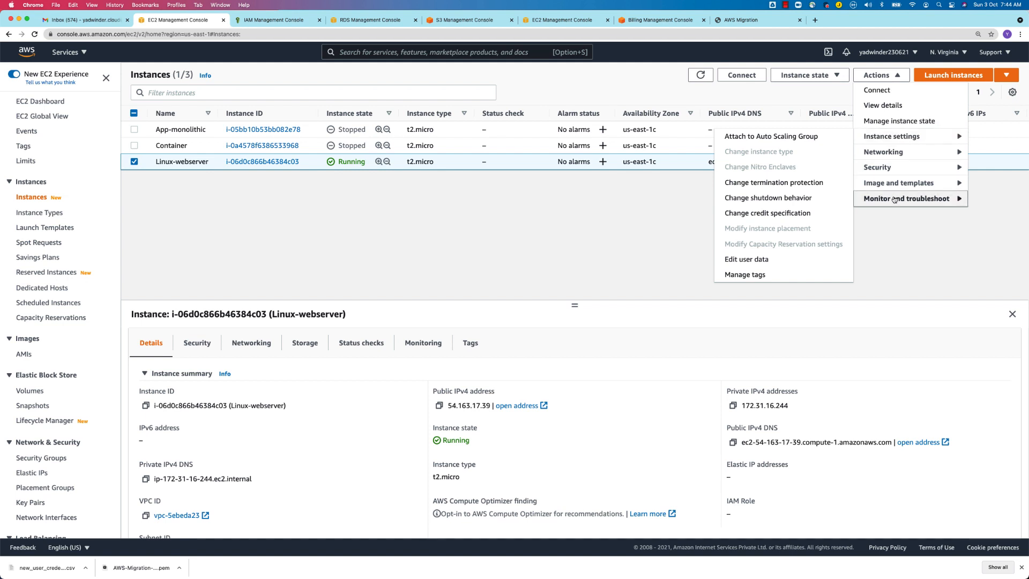
mouse_move(896, 167)
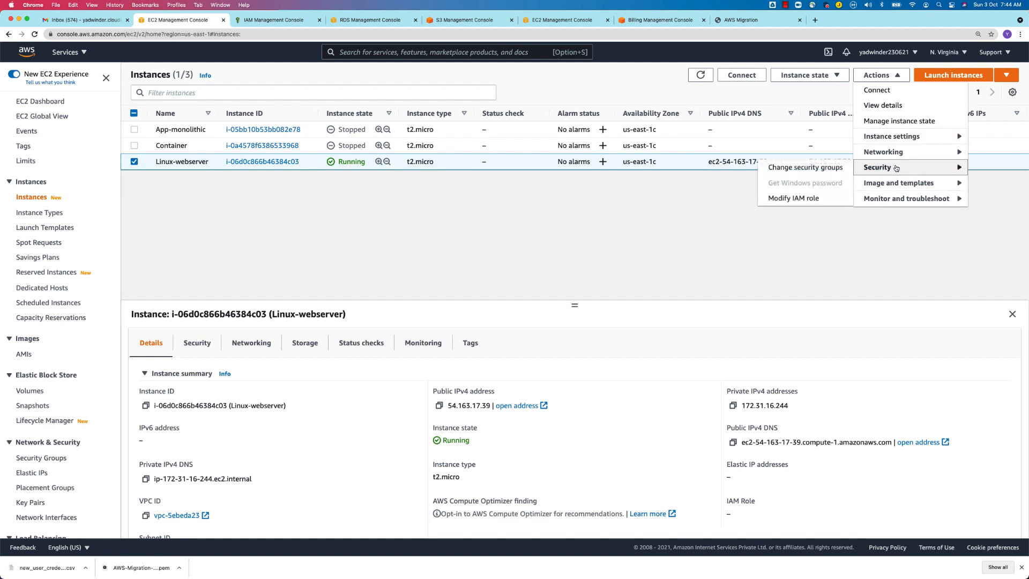
left_click(802, 198)
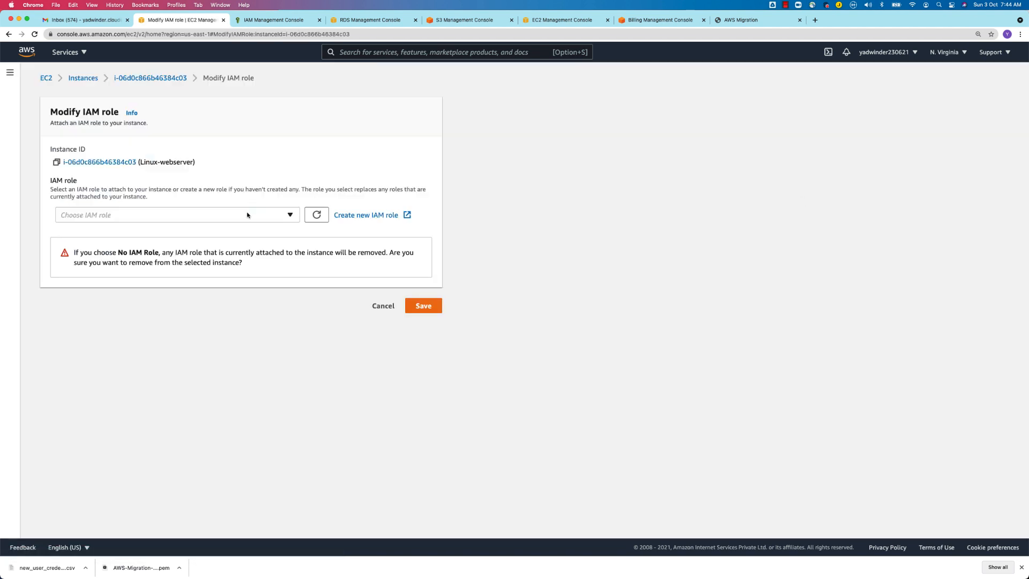
Step: Attach the full-access IAM role to the Linux-webserver instance, save it, and show the instance's details
left_click(230, 213)
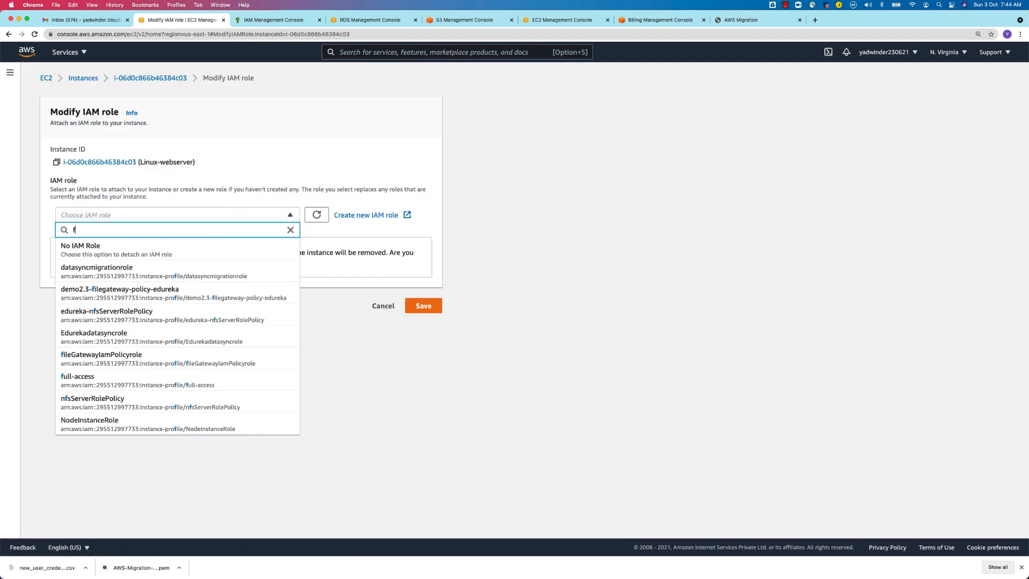
type("full")
left_click(78, 382)
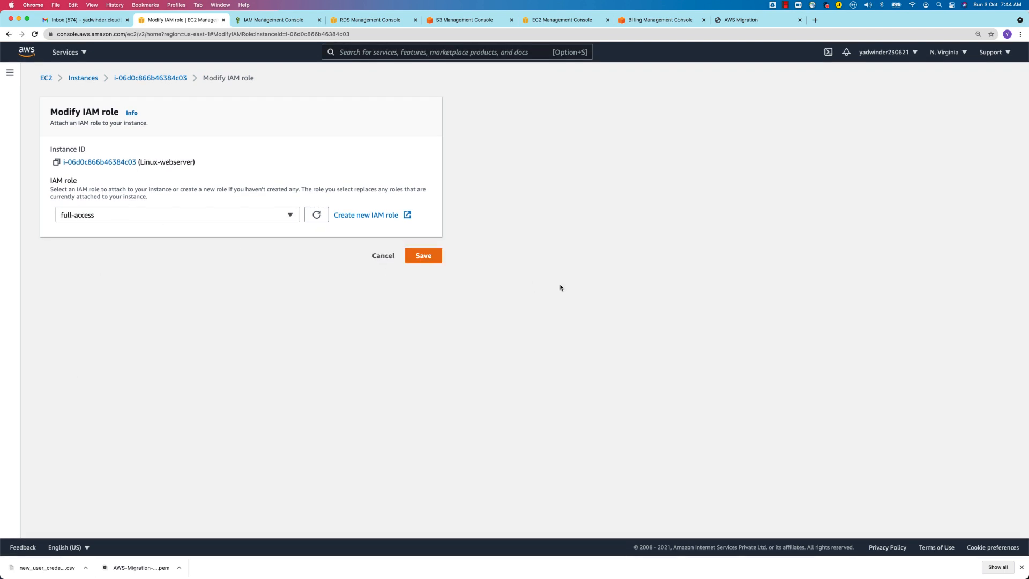
left_click(421, 256)
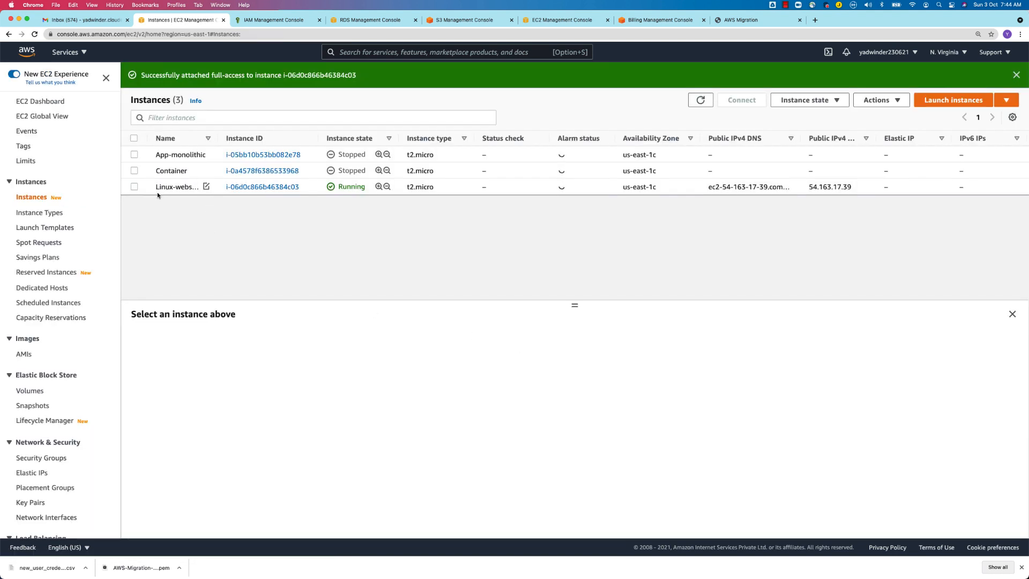
left_click(134, 186)
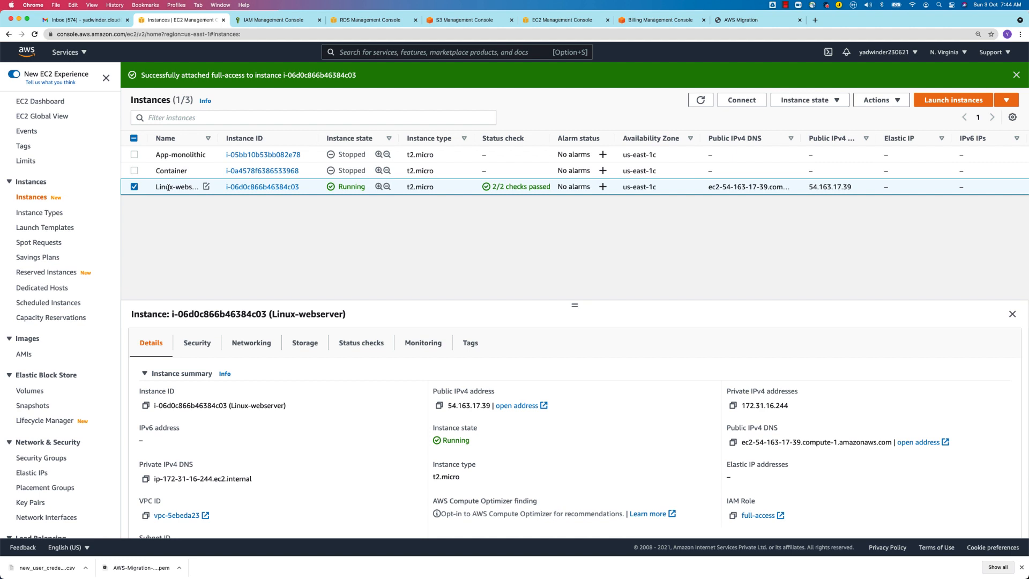
Step: Switch to iTerm2 and run aws ec2 describe-instance-status twice with the role attached
key("super+Tab")
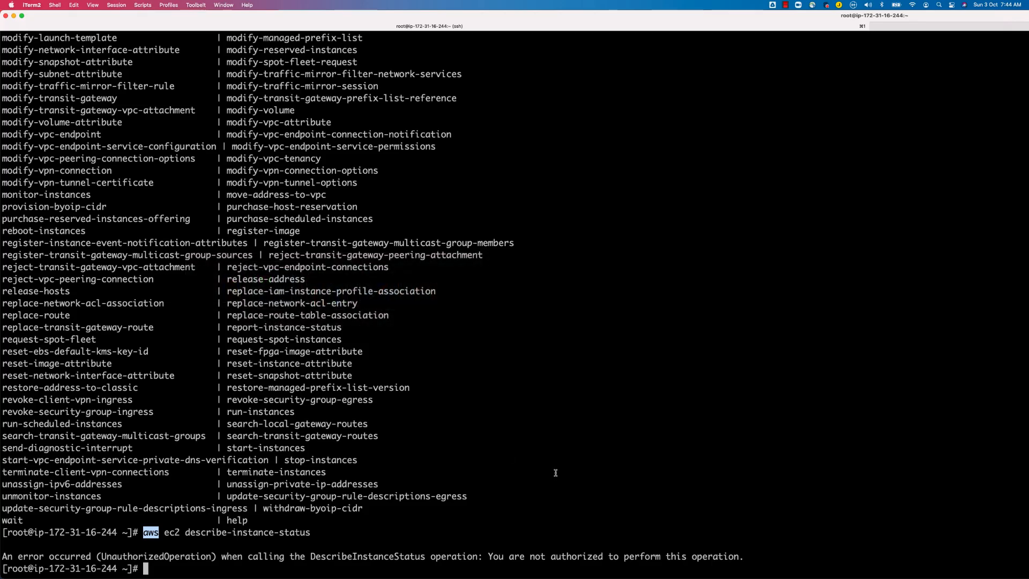
key("Up")
key("Return")
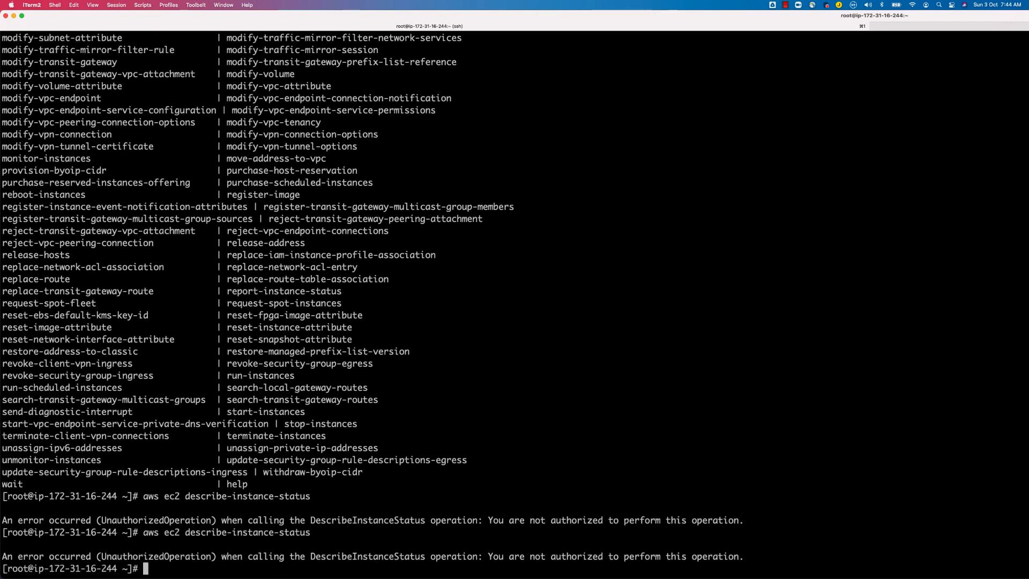
key("Up")
key("Return")
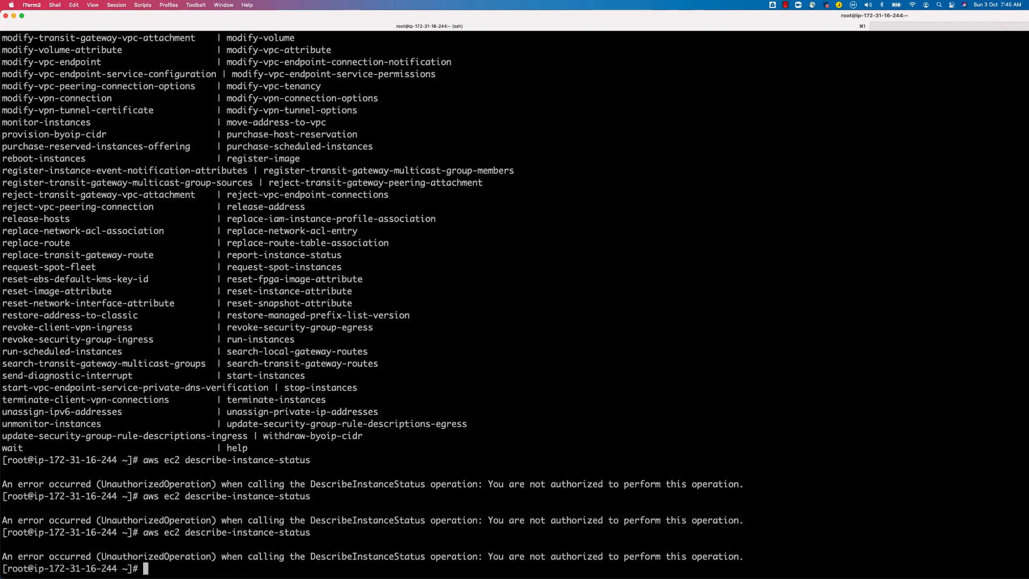
Step: Refresh the EC2 instances list in Chrome, and rerun aws ec2 describe-instance-status in iTerm2
key("super+Tab")
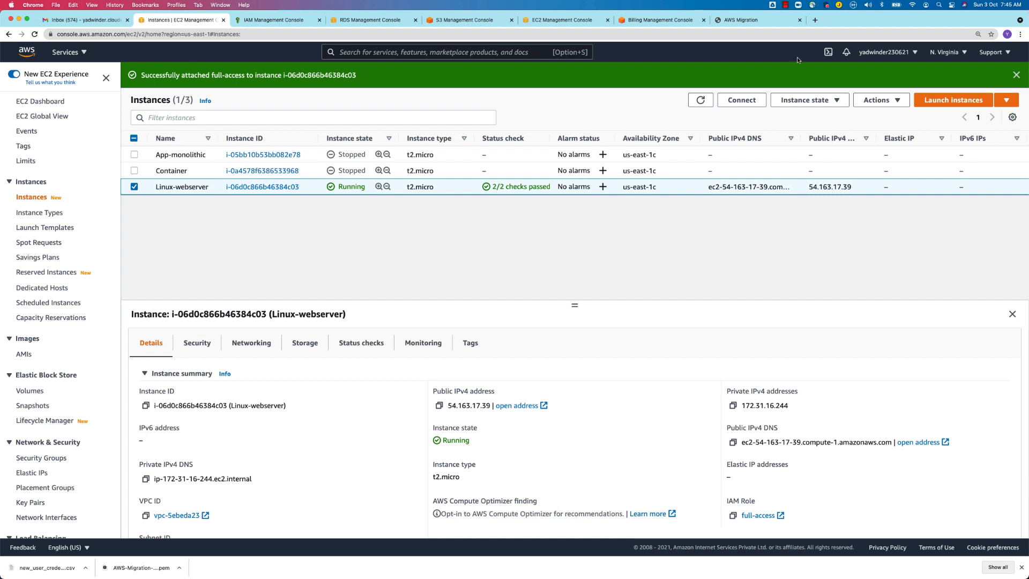
left_click(696, 102)
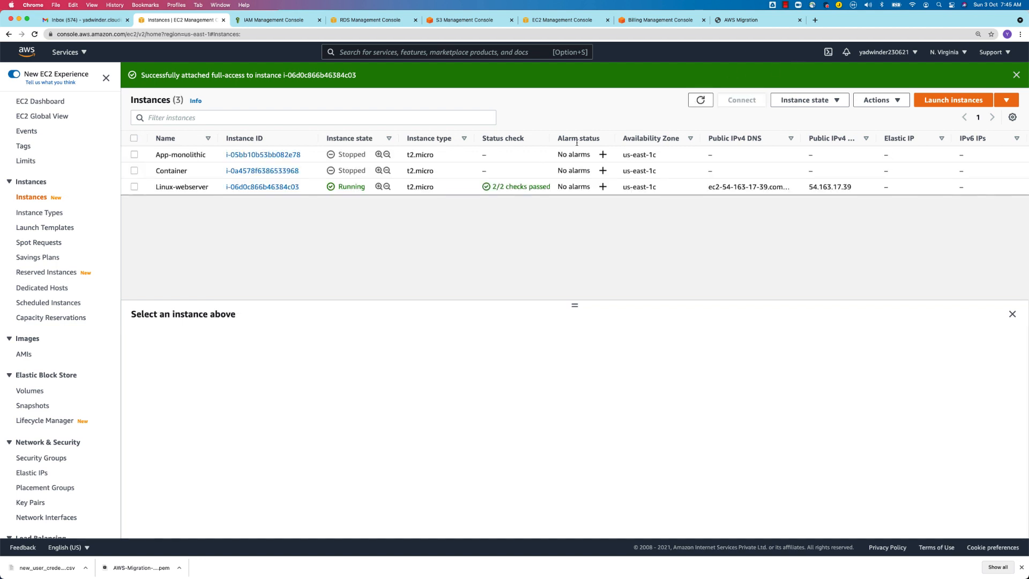
key("super+Tab")
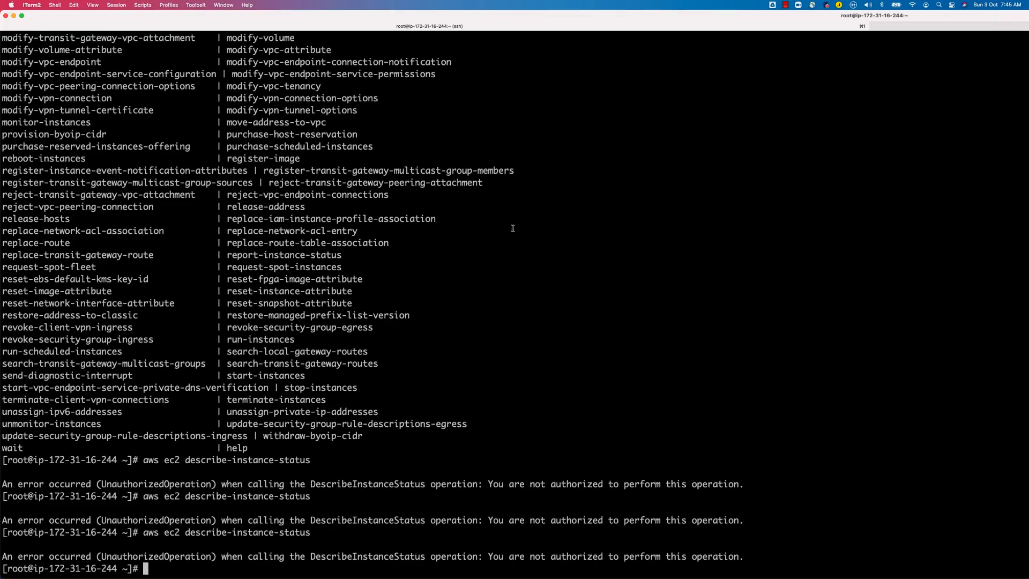
key("Up")
key("Return")
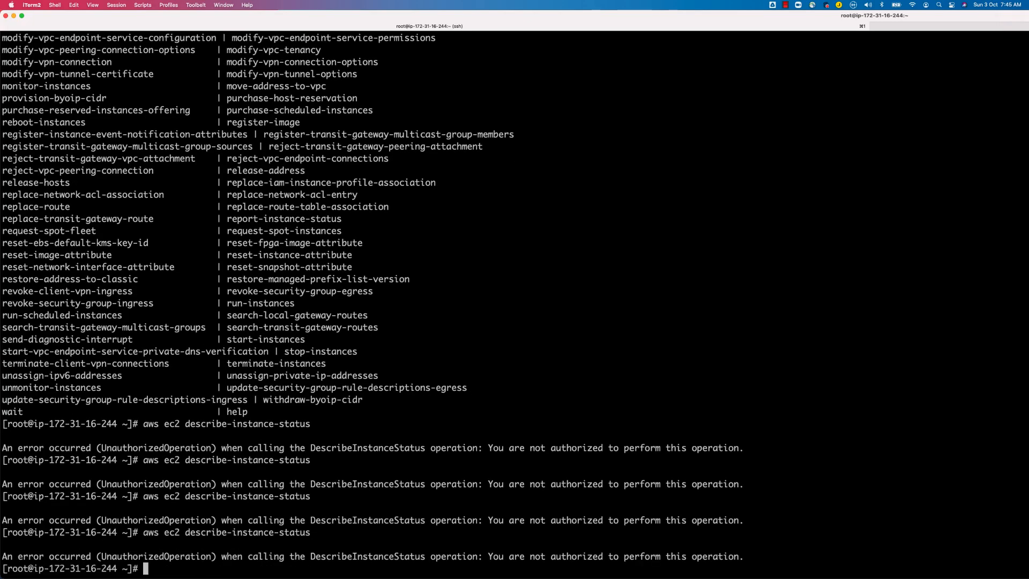
Step: List the S3 buckets with aws s3 ls and run aws ec2 describe-instance-status again
type("aws s3 ls")
key("Return")
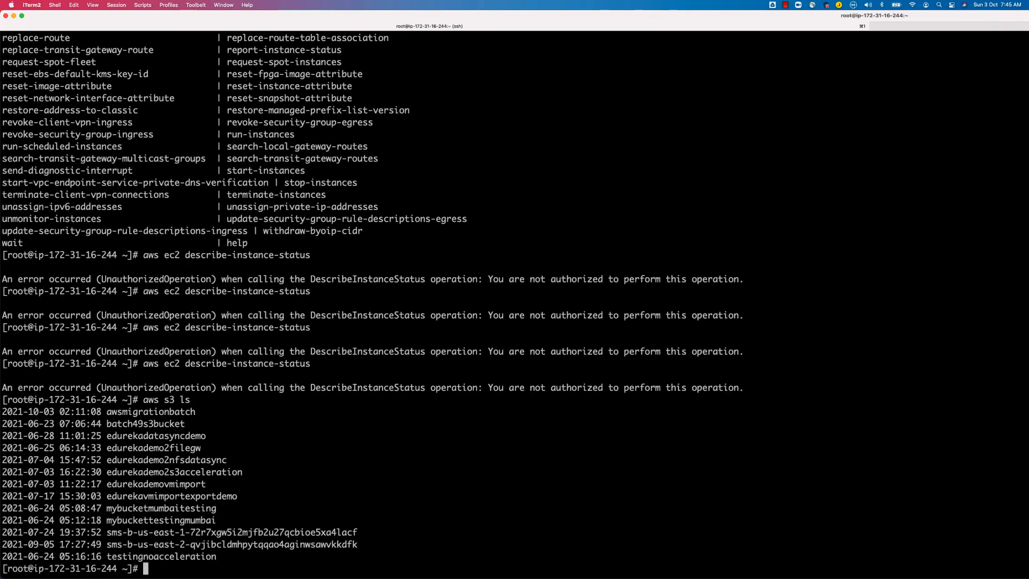
key("Up")
key("Up")
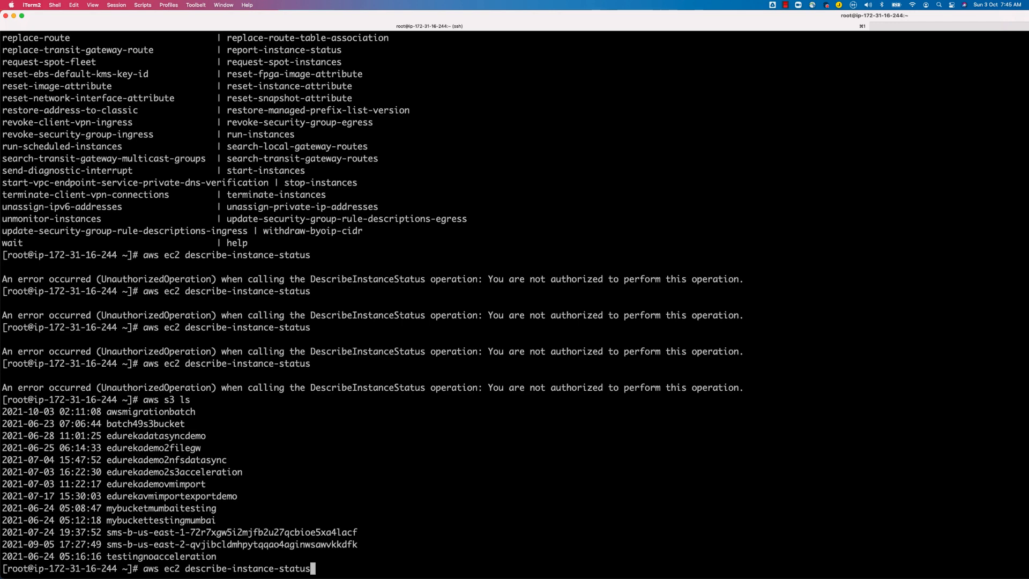
key("Return")
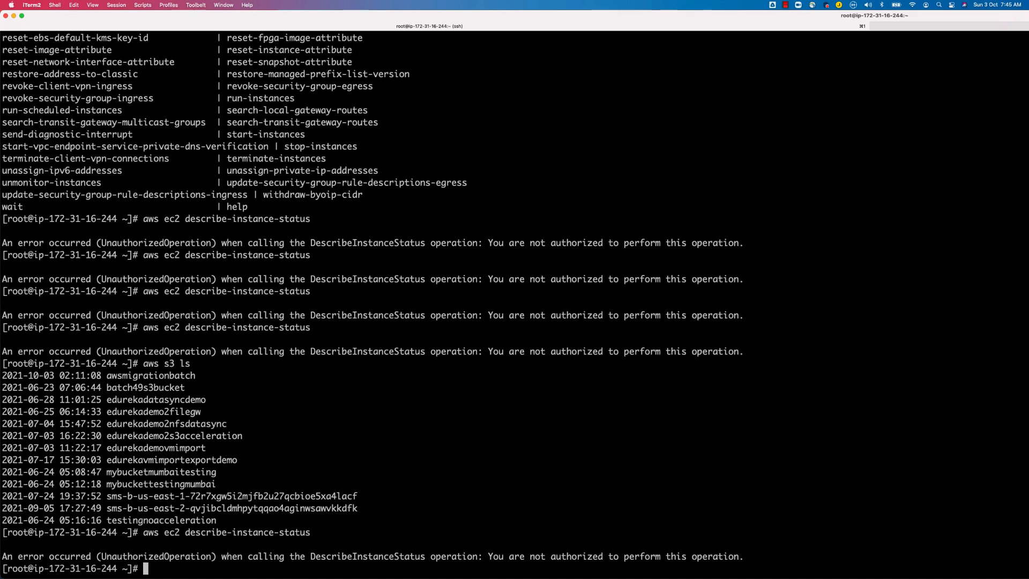
Step: In Chrome, open the full-access role from the Linux-webserver instance's details and check its attached permissions policy
key("super+Tab")
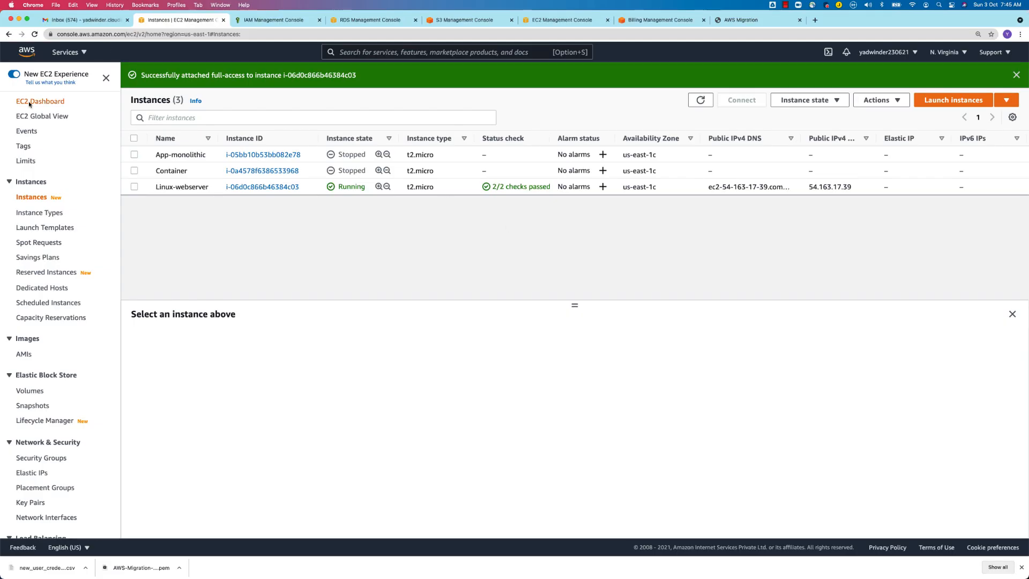
left_click(132, 188)
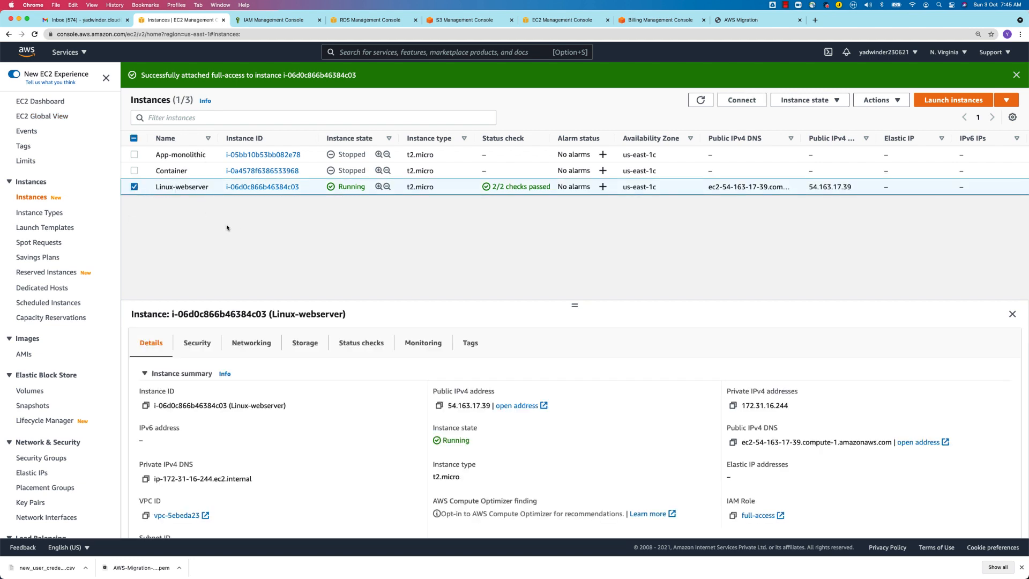
left_click(759, 516)
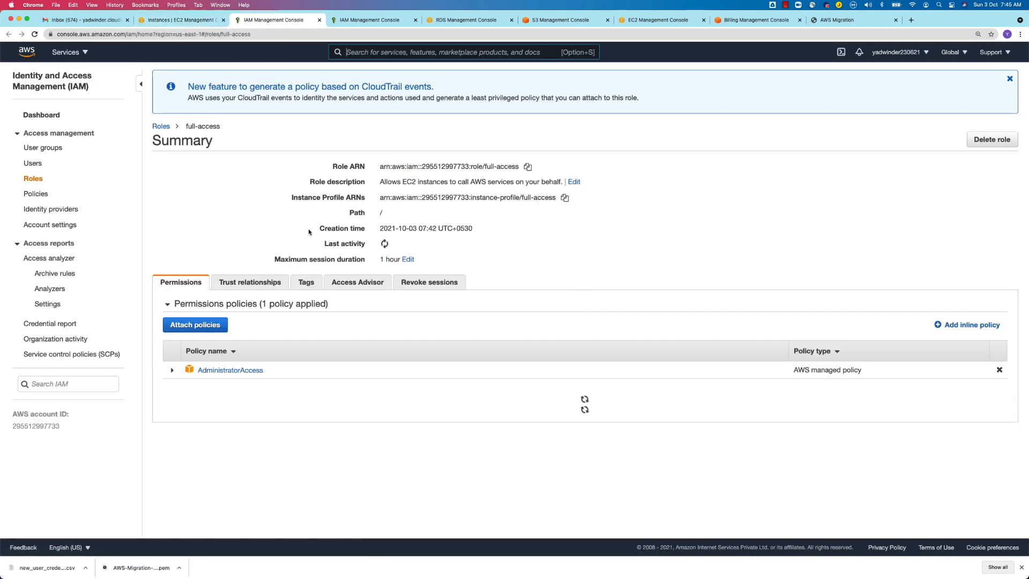
left_click(197, 20)
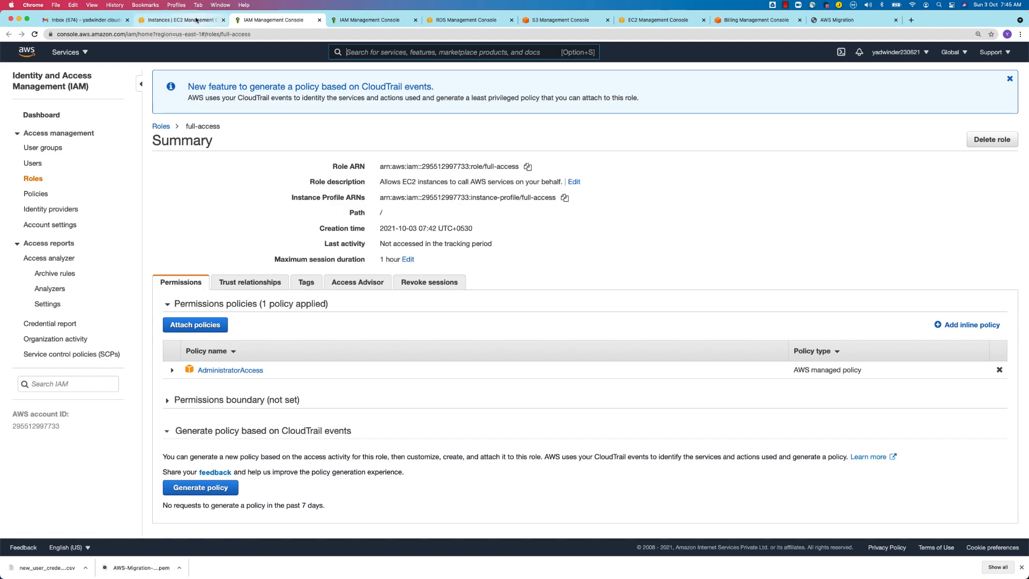
Step: Return to iTerm2, add a few blank prompt lines, and retry aws ec2 describe-instance-status
key("super+Tab")
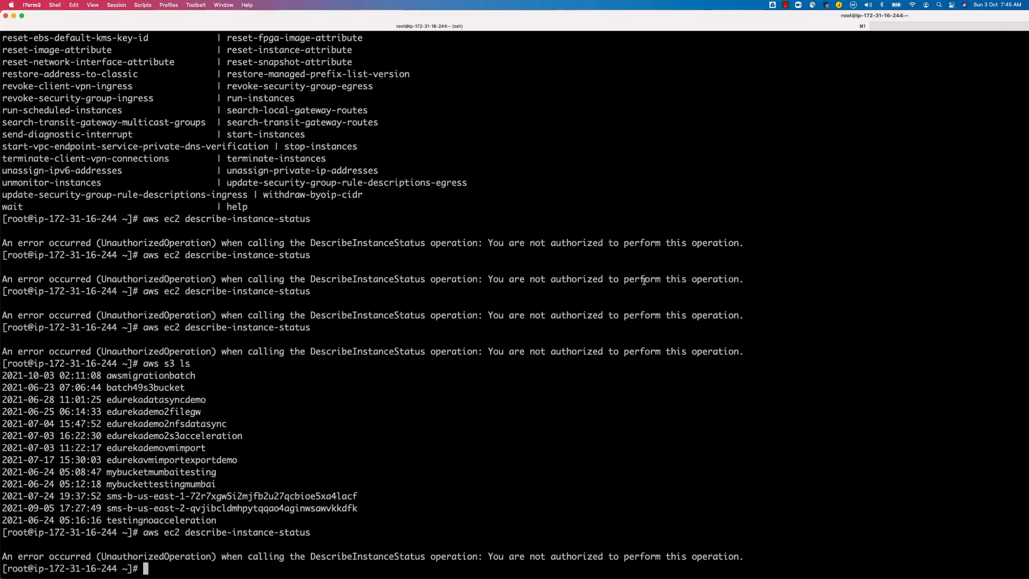
key("Return")
key("Return")
key("Return")
key("Return")
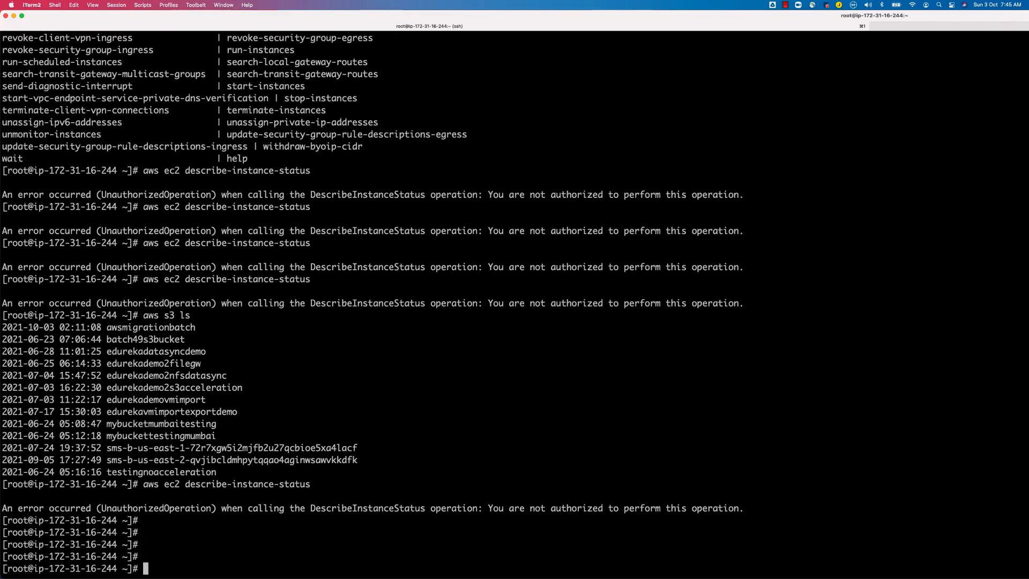
key("Up")
key("Return")
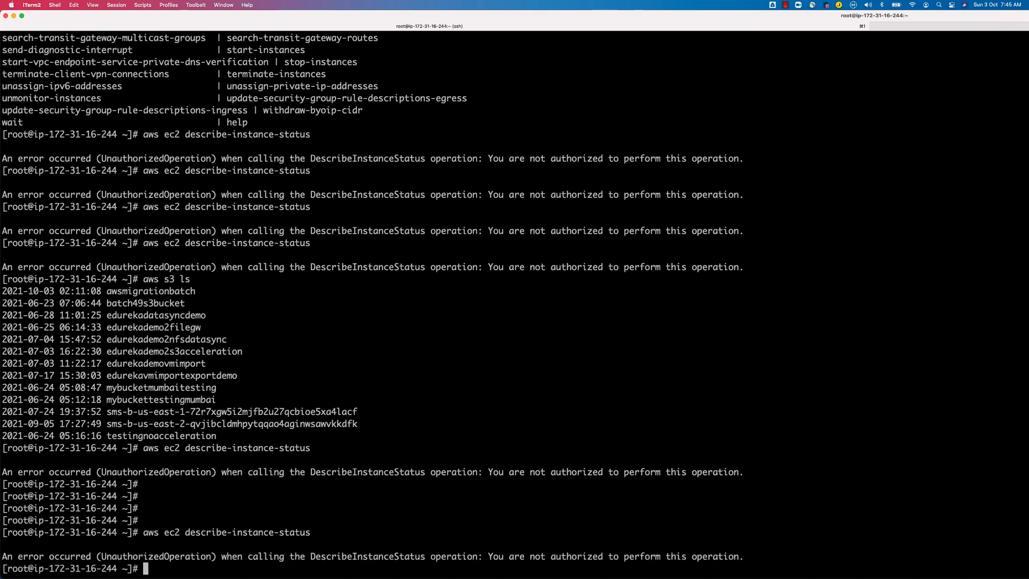
Step: Exit the root and ec2-user sessions, and reconnect to the instance over SSH with the AWS-Migration-keys.pem key
type("exit")
key("Return")
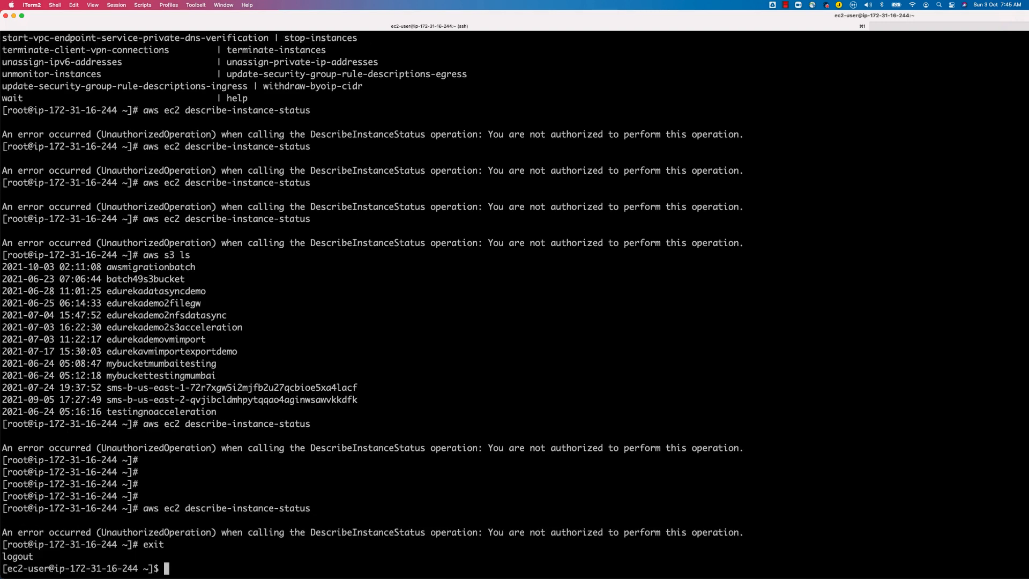
type("exit")
key("Return")
key("Up")
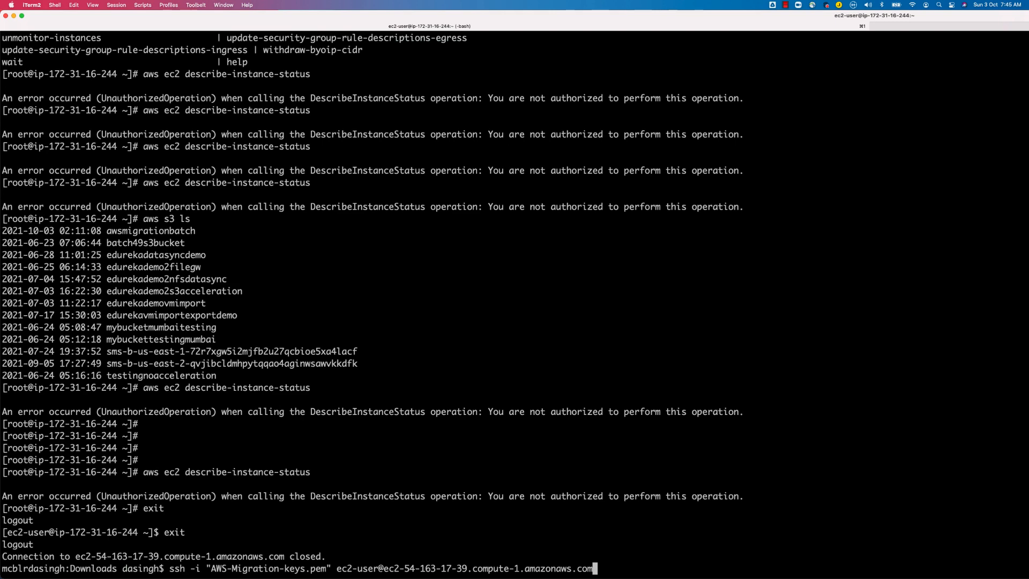
key("Return")
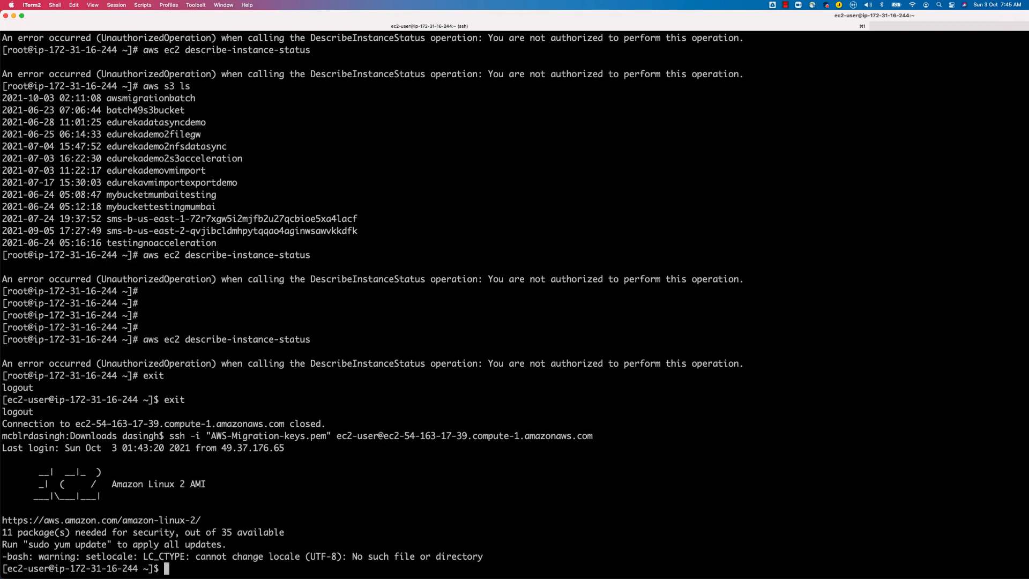
Step: Become root with sudo -i and run aws ec2 describe-instance-status in the new session
type("sudo -i")
key("Return")
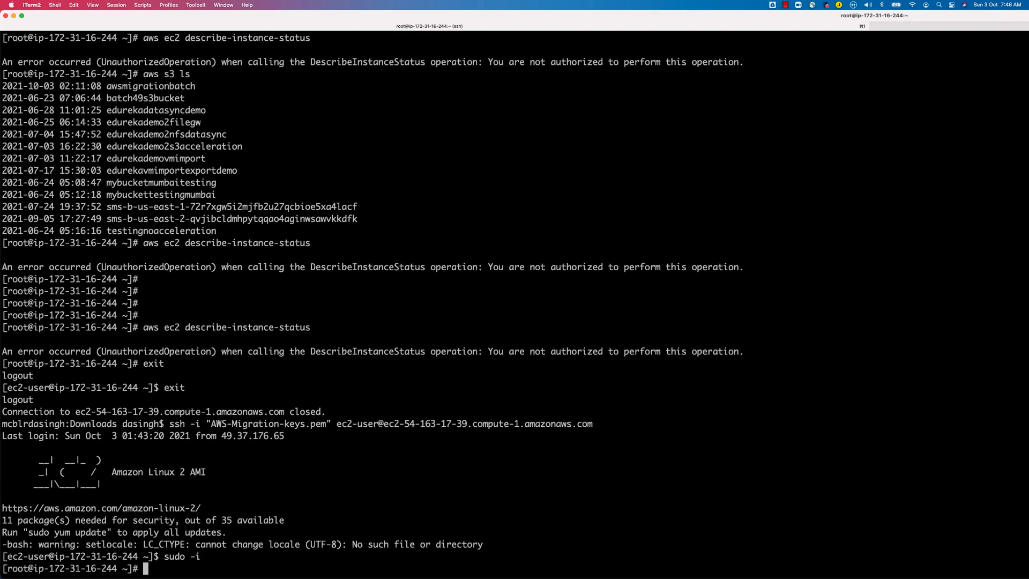
type("aws ec2 describe-instance-status")
key("Return")
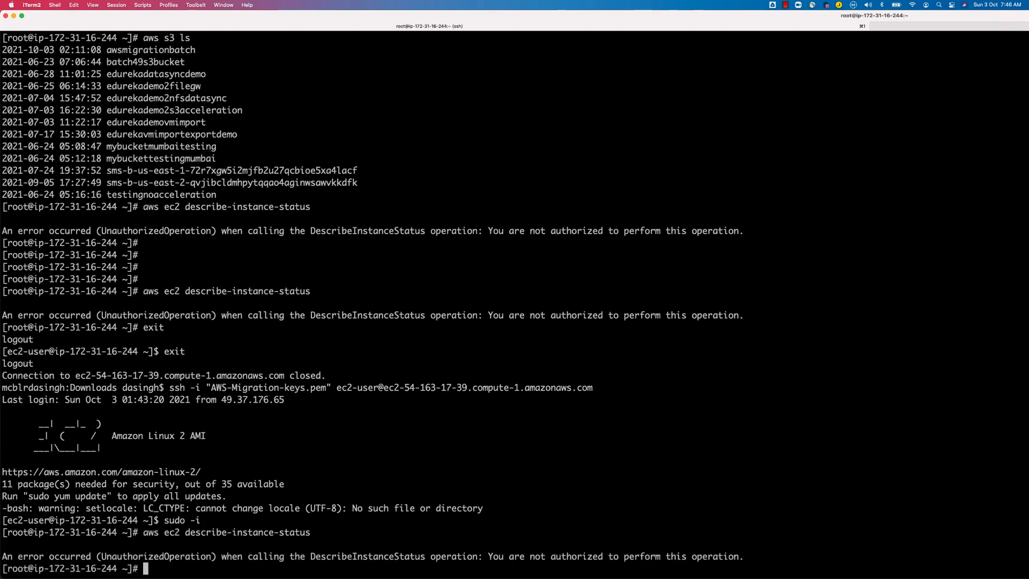
Step: Switch to Chrome and start creating a new database from the RDS dashboard
key("super+Tab")
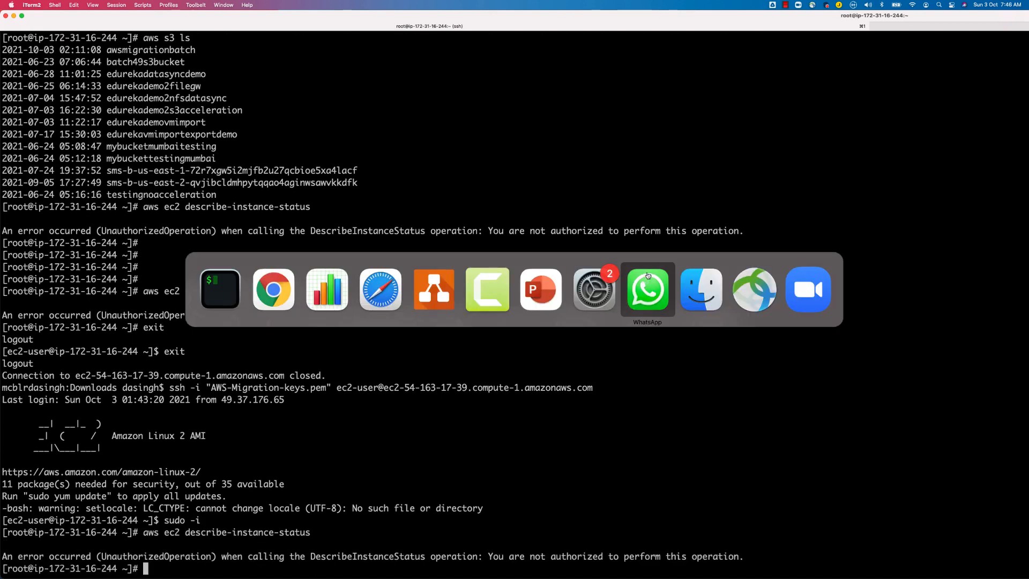
left_click(647, 289)
key("super+Tab")
key("super+Tab")
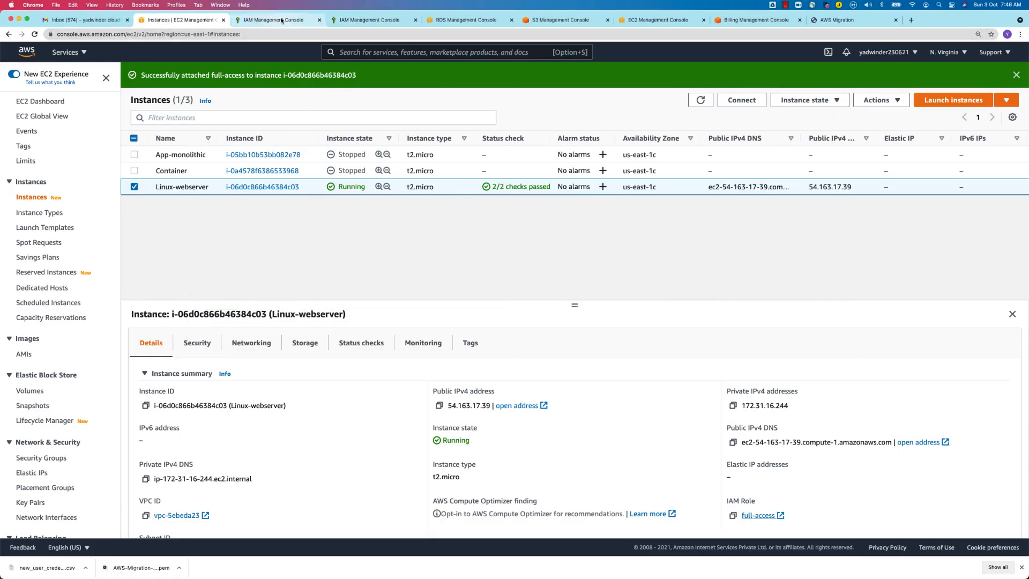
left_click(482, 20)
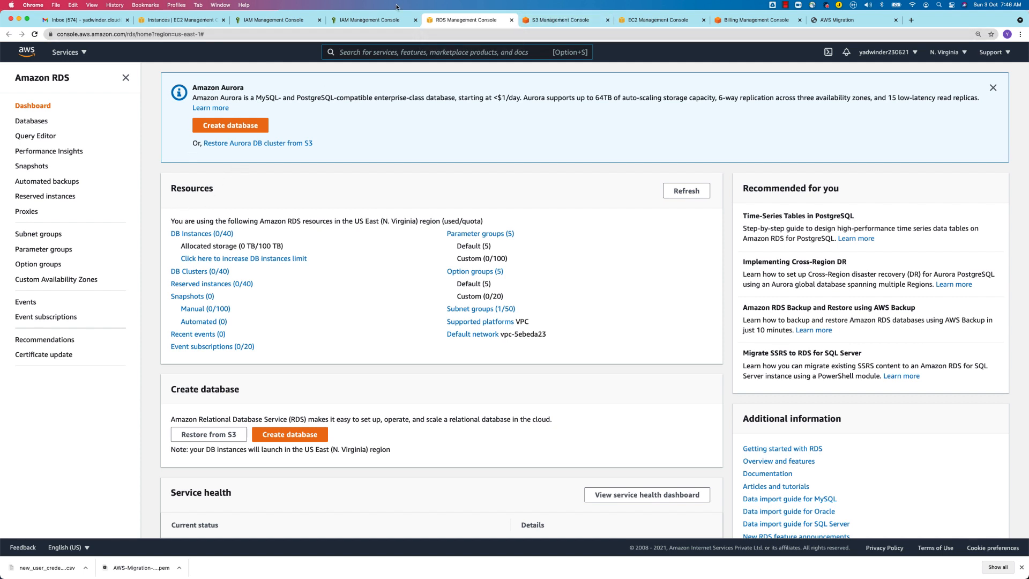
left_click(231, 126)
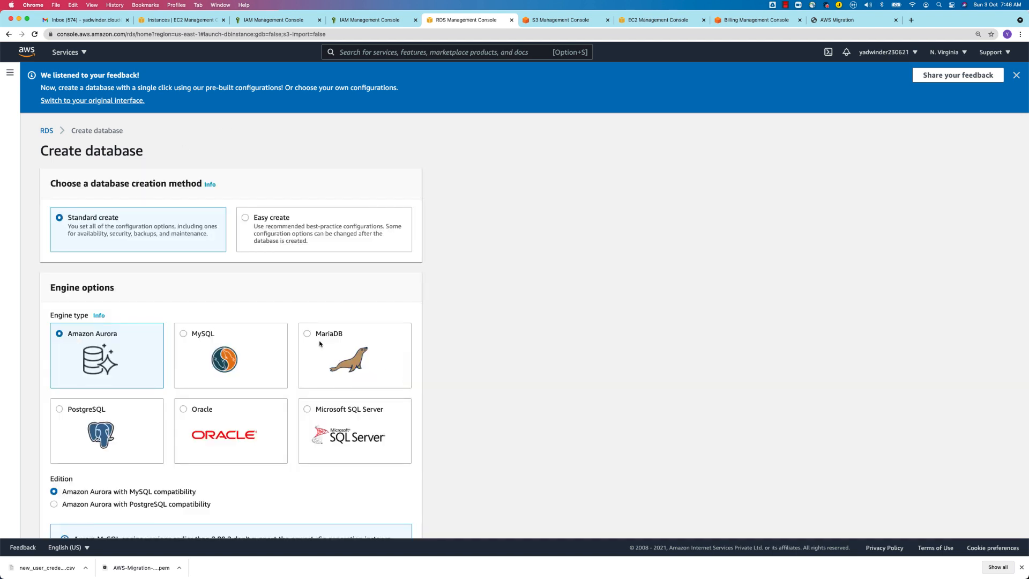
Step: Choose MySQL as the database engine and Free tier as the template
scroll(320, 344, "down", 2)
scroll(320, 344, "down", 1)
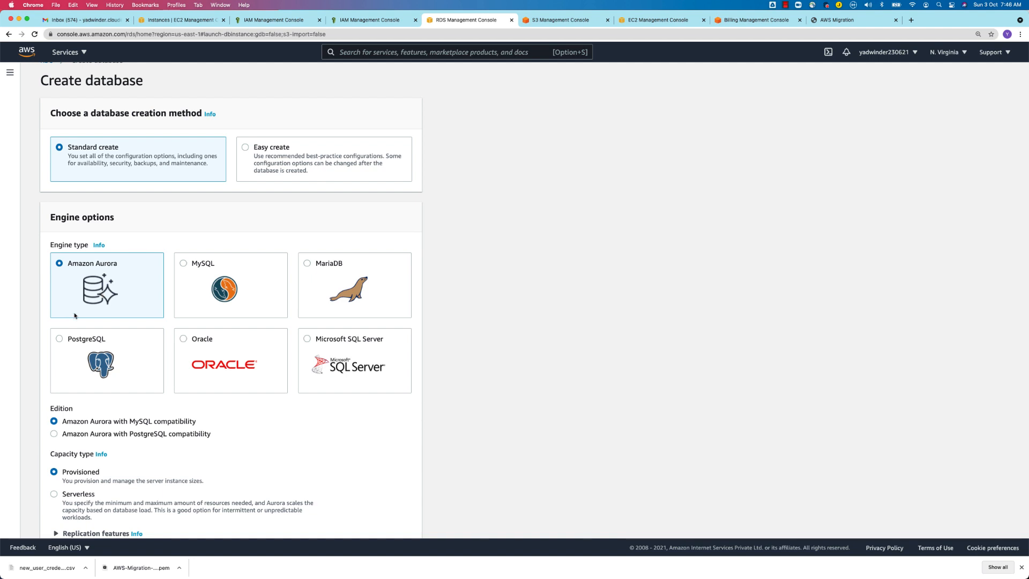
left_click(183, 264)
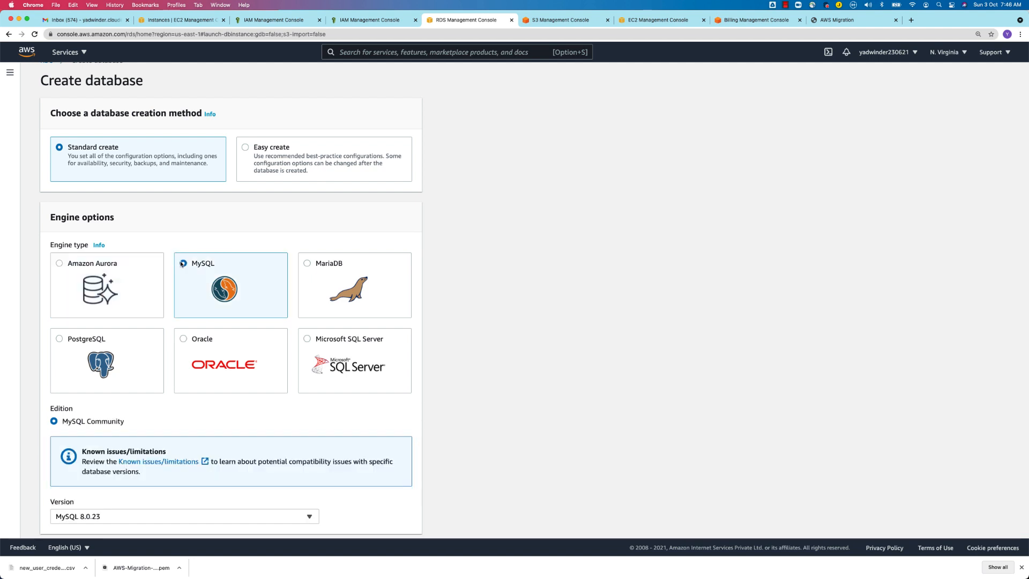
scroll(267, 265, "down", 5)
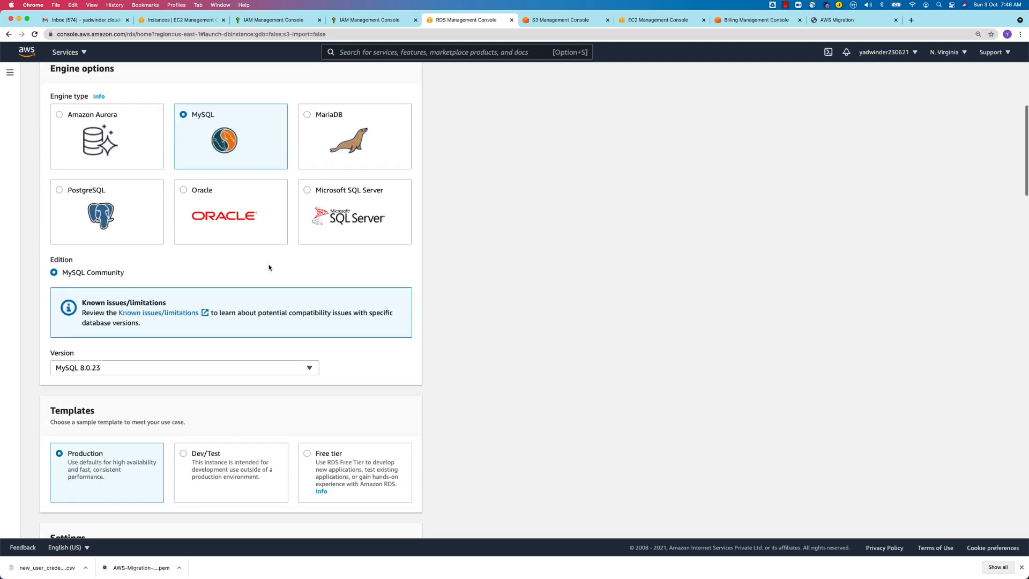
scroll(269, 267, "down", 6)
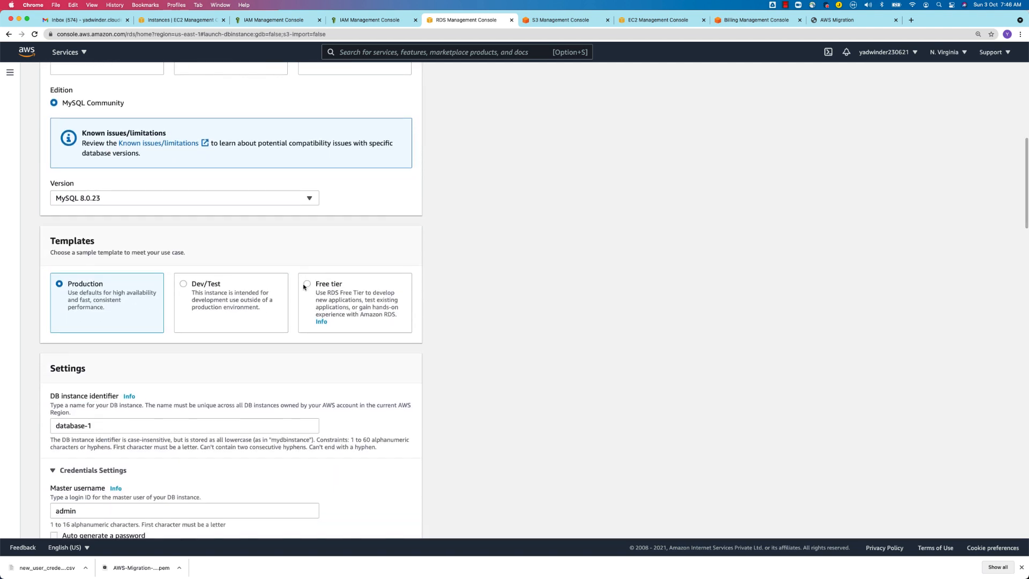
left_click(306, 285)
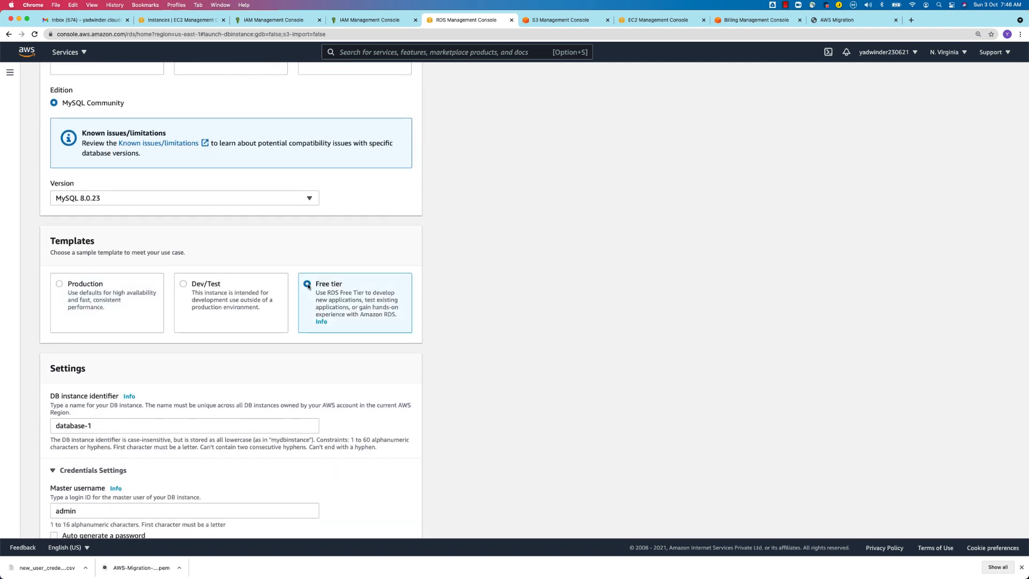
Step: Change the database template to Production and check its estimated monthly costs
left_click(92, 300)
scroll(92, 300, "down", 4)
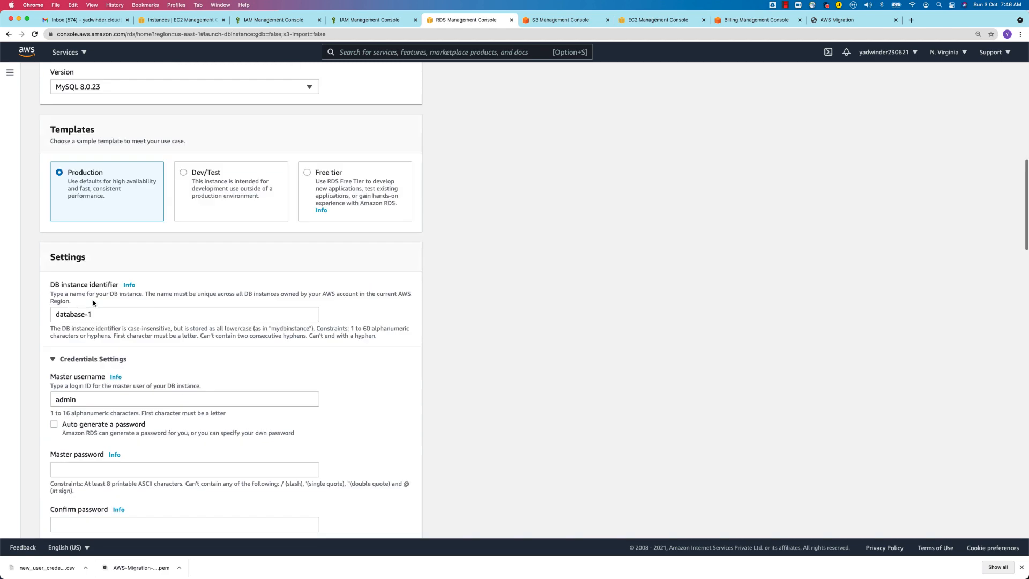
scroll(93, 303, "down", 20)
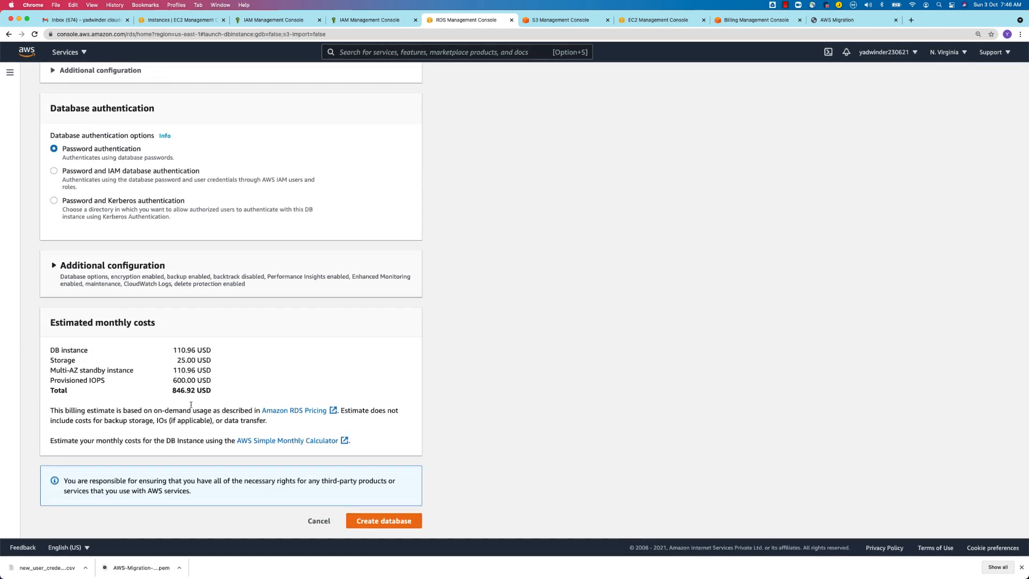
left_click_drag(172, 390, 223, 392)
scroll(223, 389, "up", 20)
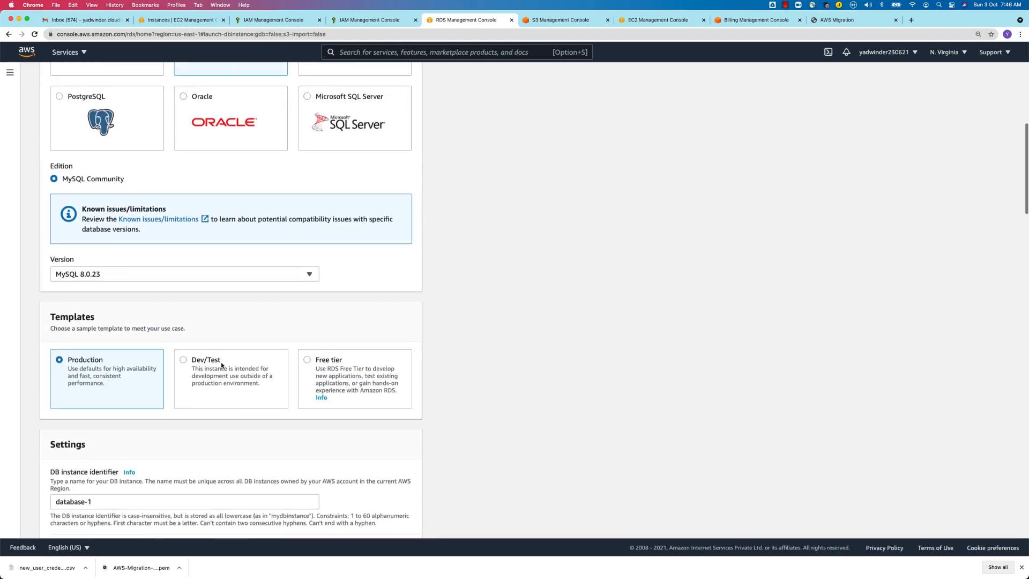
Step: Set the template back to Free tier and check which DB instance class it uses
left_click(306, 398)
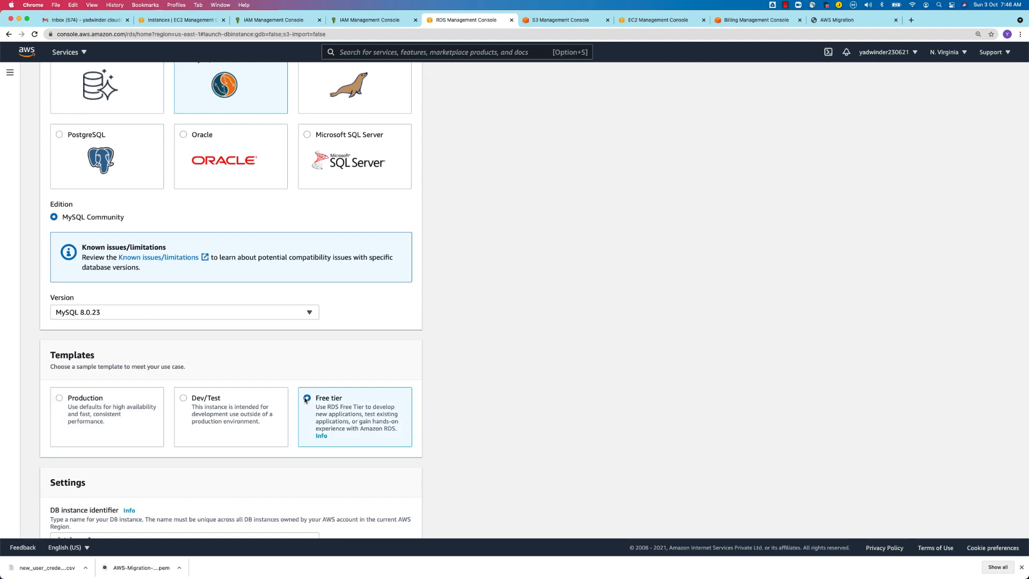
scroll(304, 399, "down", 3)
scroll(304, 399, "down", 10)
scroll(305, 402, "up", 3)
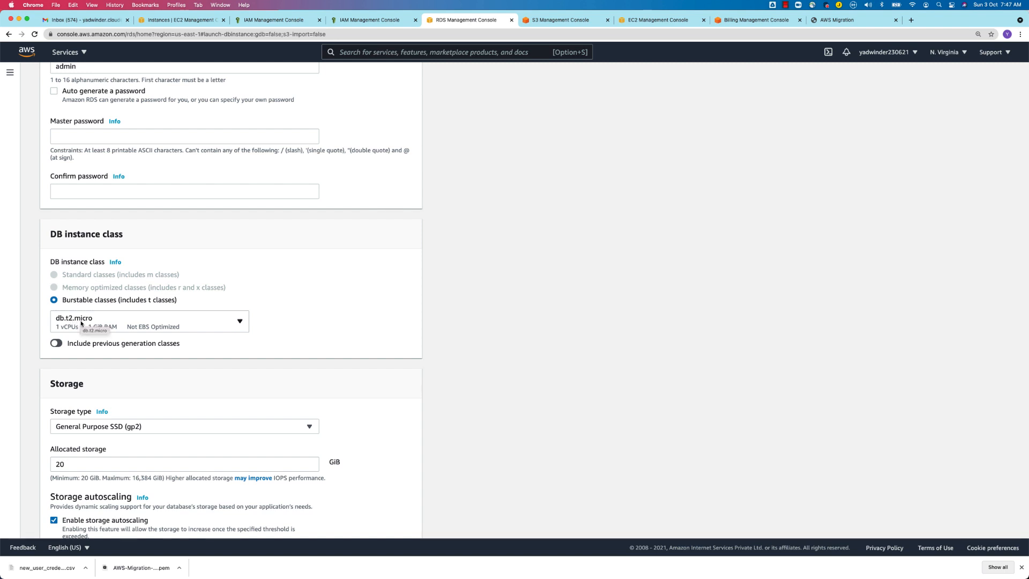
scroll(73, 321, "up", 5)
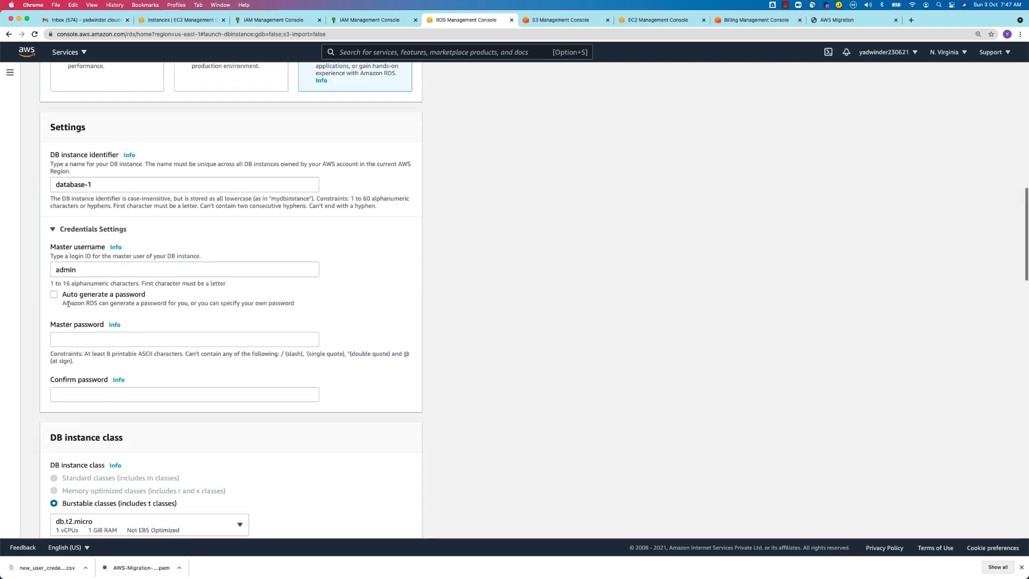
Step: Set the DB instance identifier to mydb, and enter and confirm the master password
scroll(69, 304, "up", 2)
left_click_drag(97, 253, 1, 254)
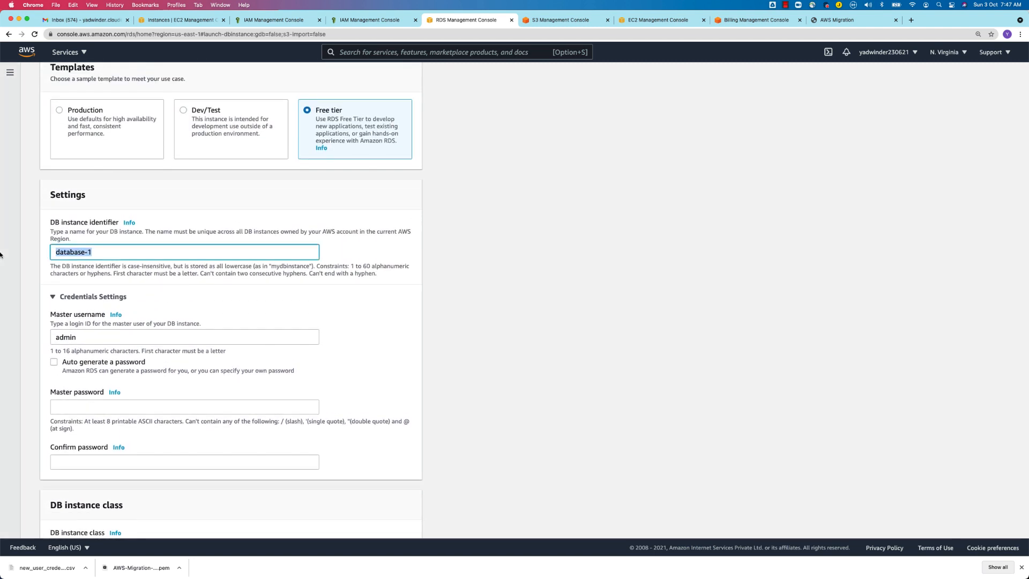
type("mydb")
left_click(170, 405)
type("a")
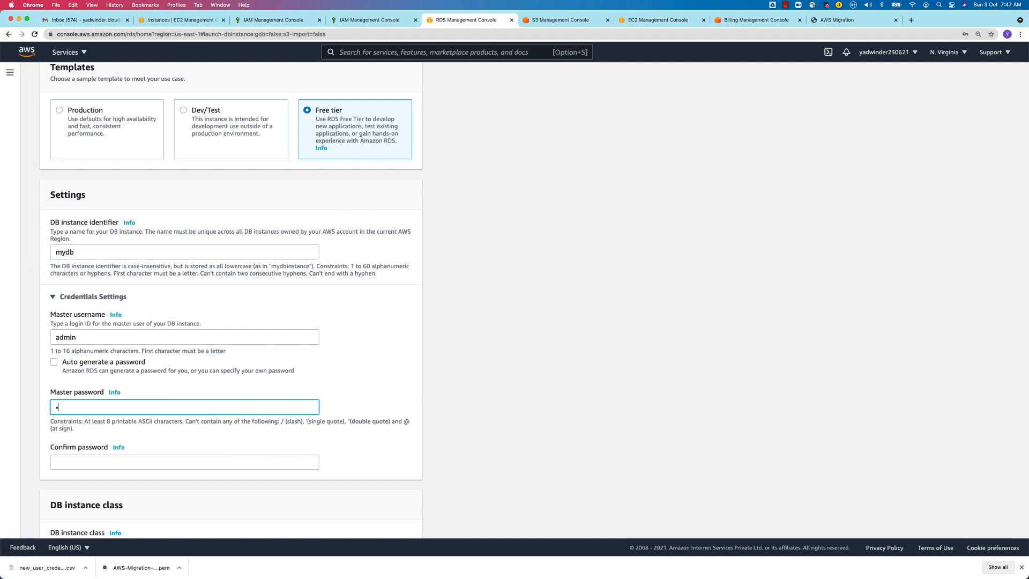
type("••••••")
key("Tab")
type("••••••••")
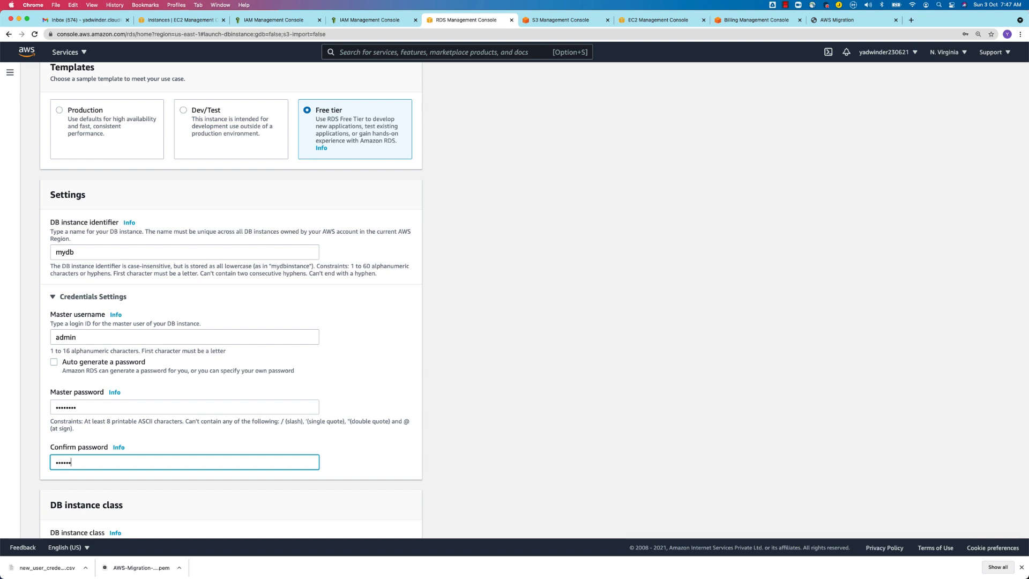
Step: Review the database's instance class, storage, connectivity and authentication settings and the free-tier terms under the estimated monthly costs
scroll(169, 400, "down", 10)
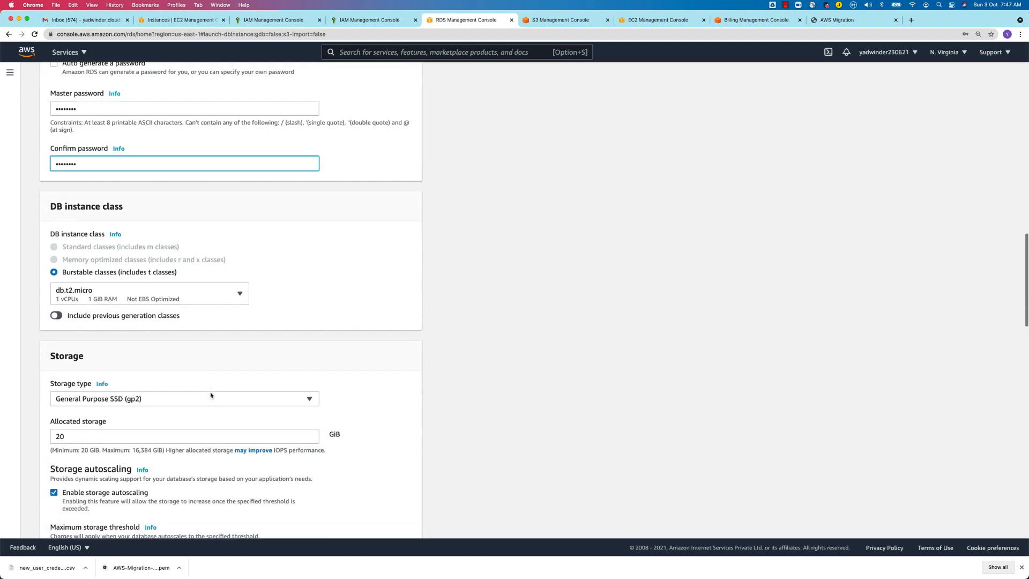
scroll(211, 395, "down", 1)
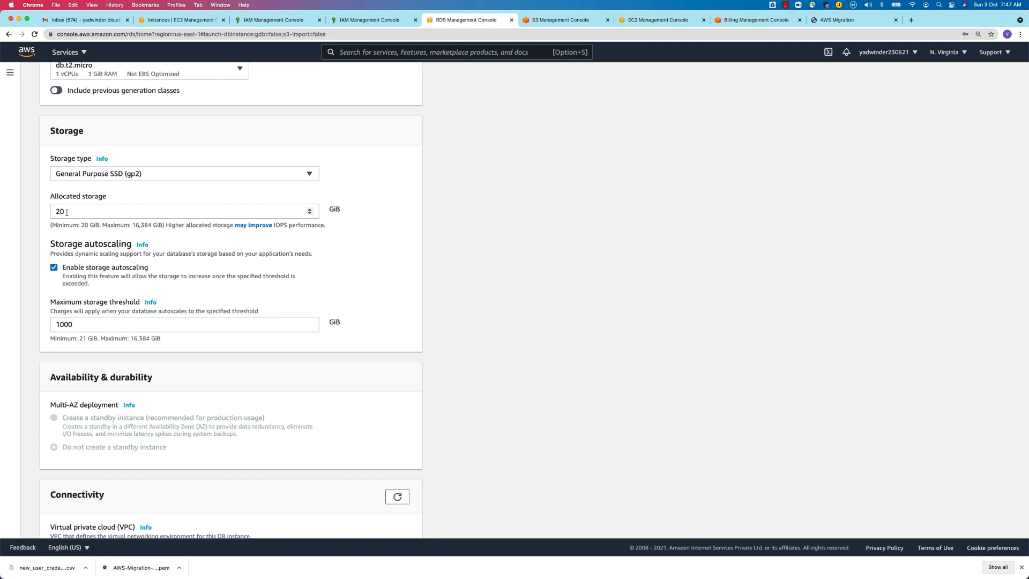
scroll(66, 212, "down", 5)
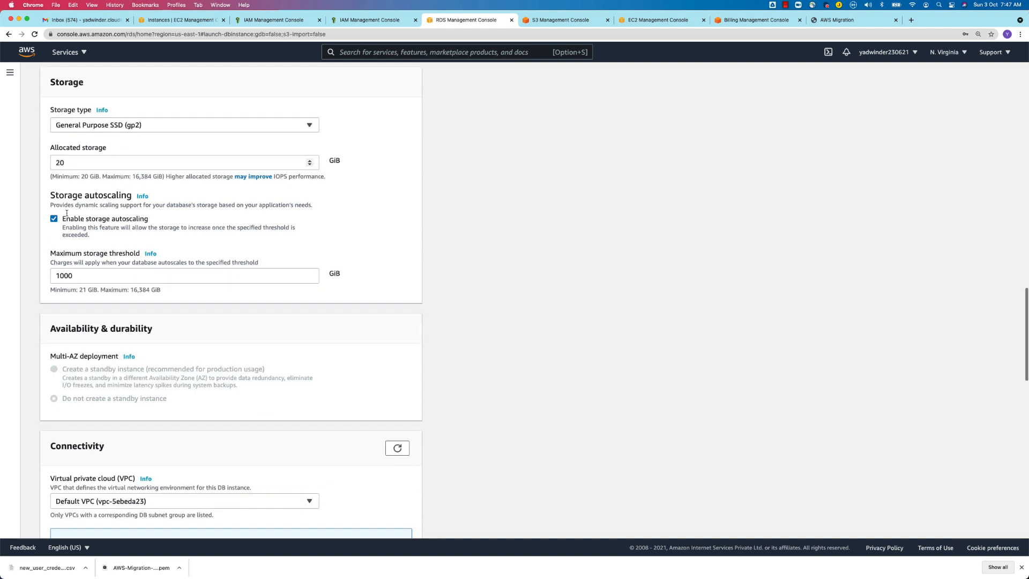
scroll(67, 213, "down", 10)
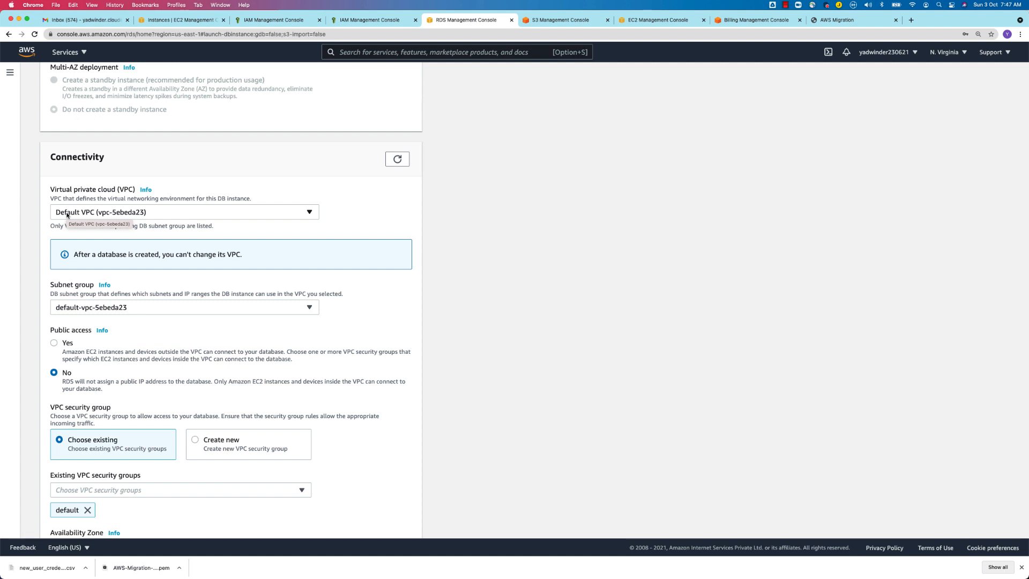
scroll(67, 330, "down", 13)
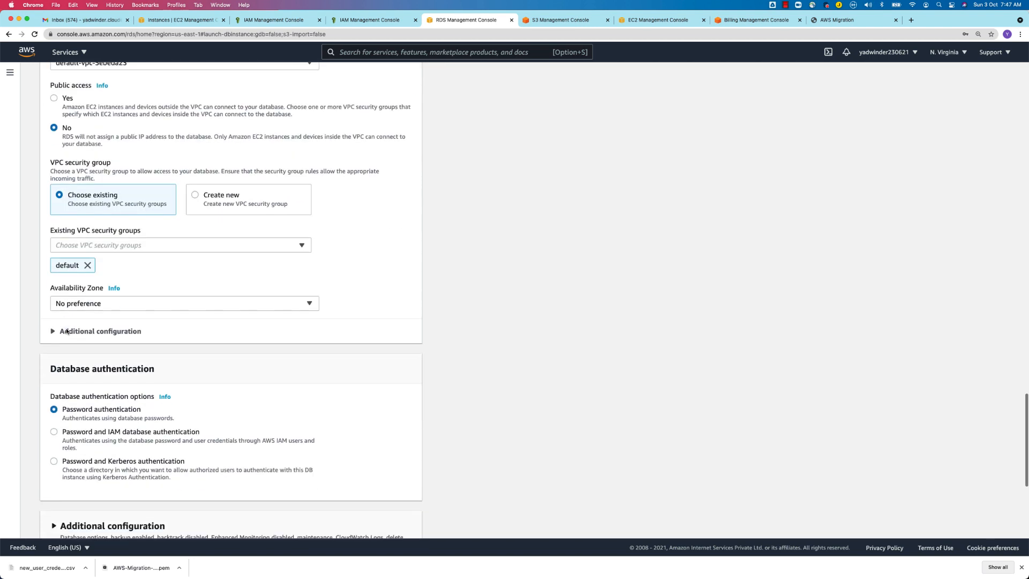
scroll(67, 331, "down", 5)
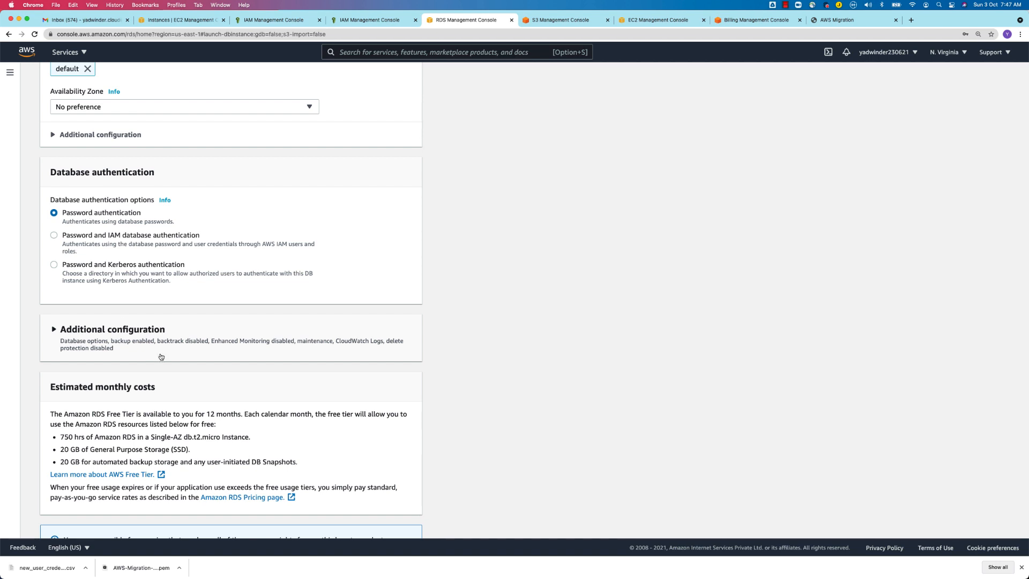
scroll(161, 357, "down", 2)
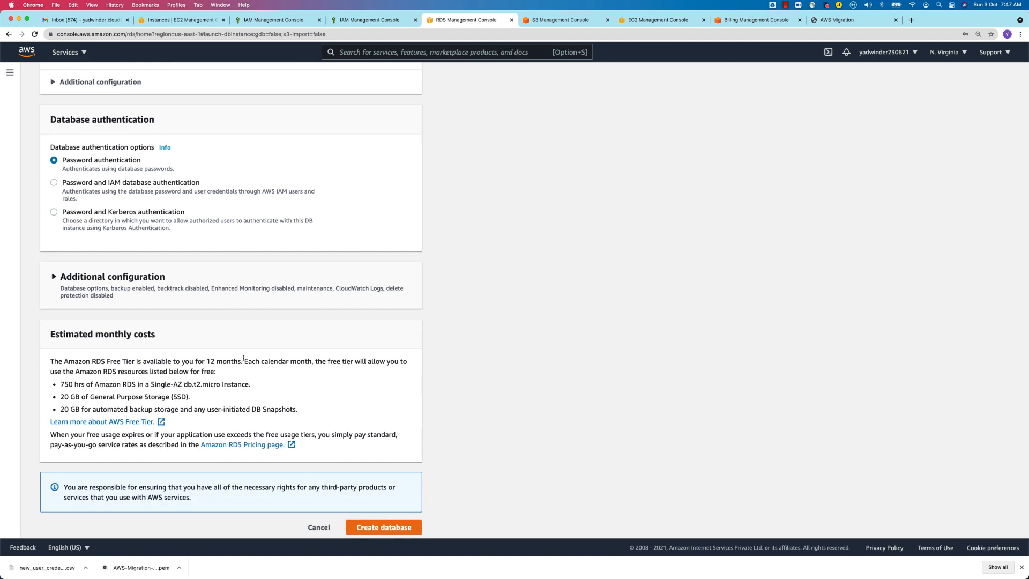
left_click_drag(53, 361, 230, 361)
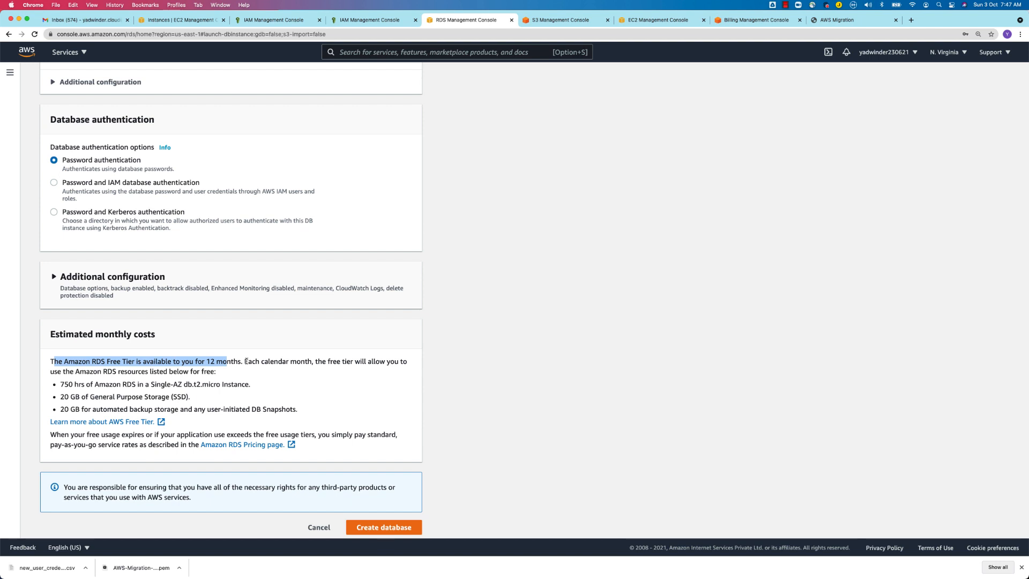
left_click(246, 362)
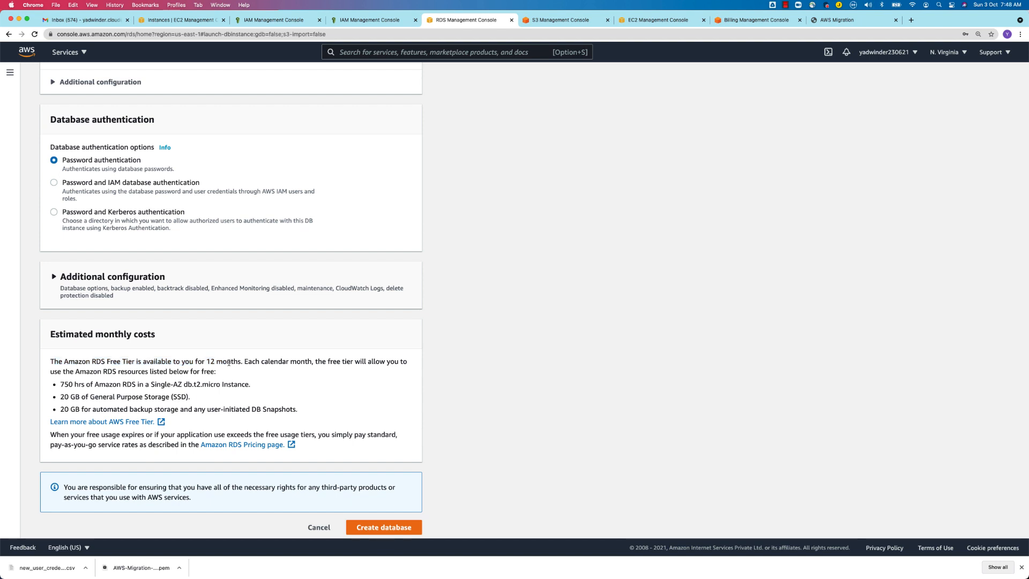
scroll(229, 362, "down", 1)
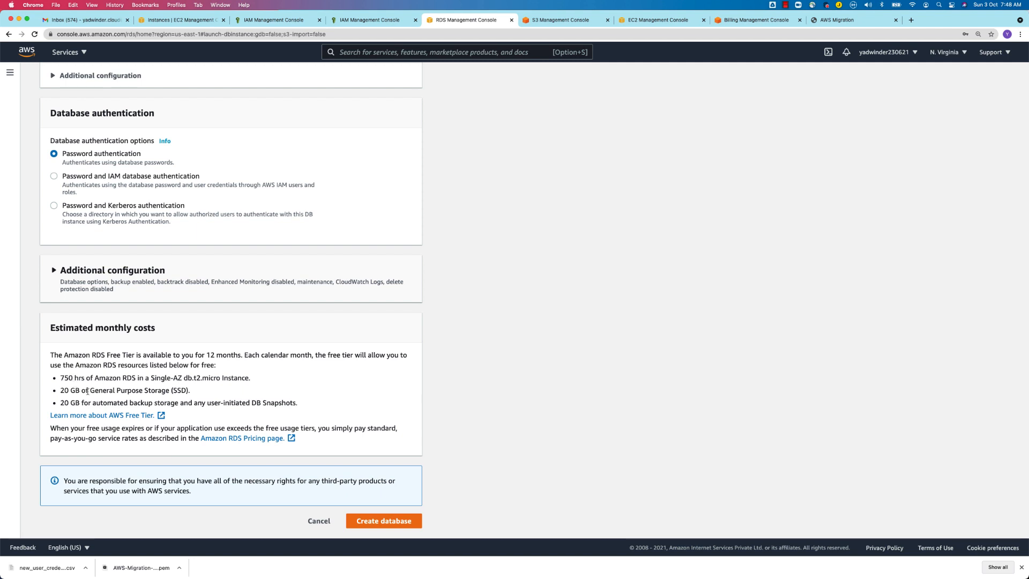
Step: Create the mydb database and dismiss Chrome's password warning and save-password prompt
left_click(403, 523)
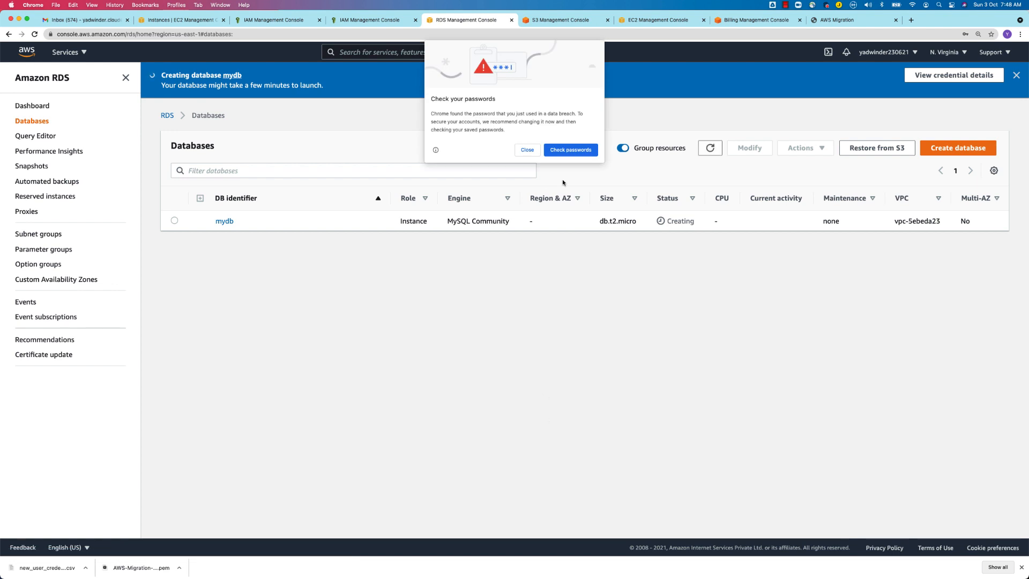
left_click(525, 150)
left_click_drag(448, 224, 511, 224)
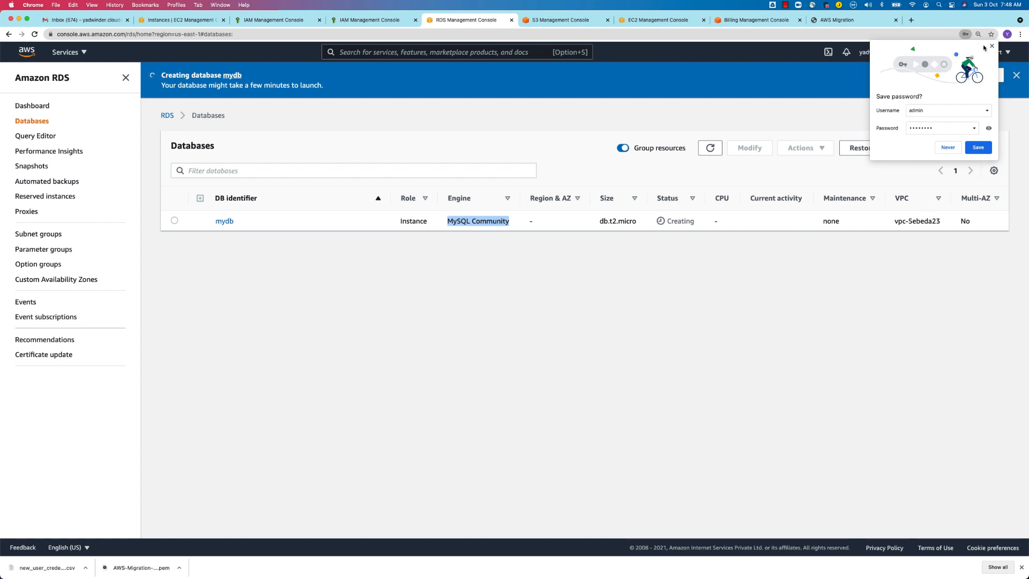
left_click(991, 46)
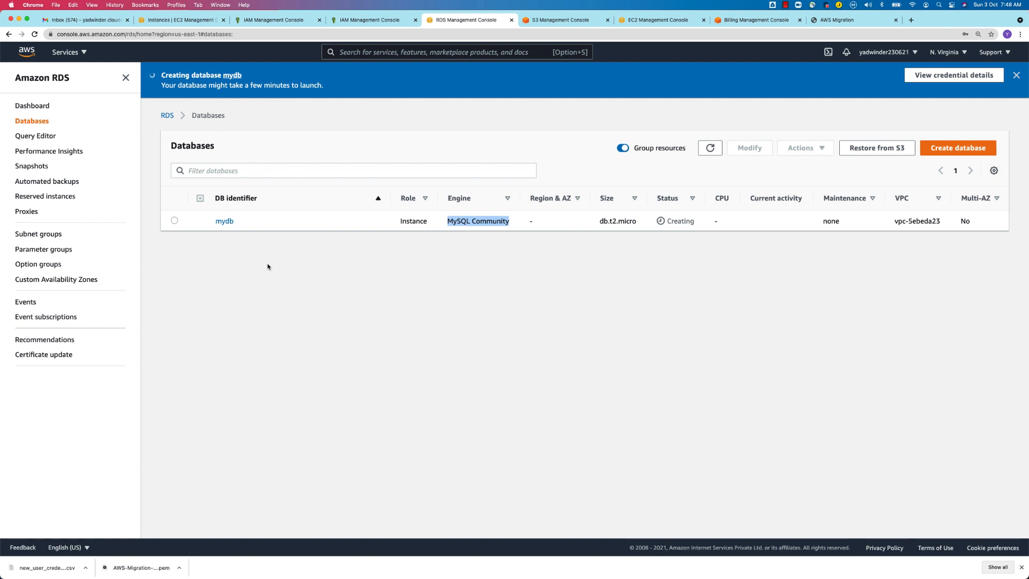
Step: In the S3 console, start creating a bucket and name it awsmigrationbatch1
left_click(573, 19)
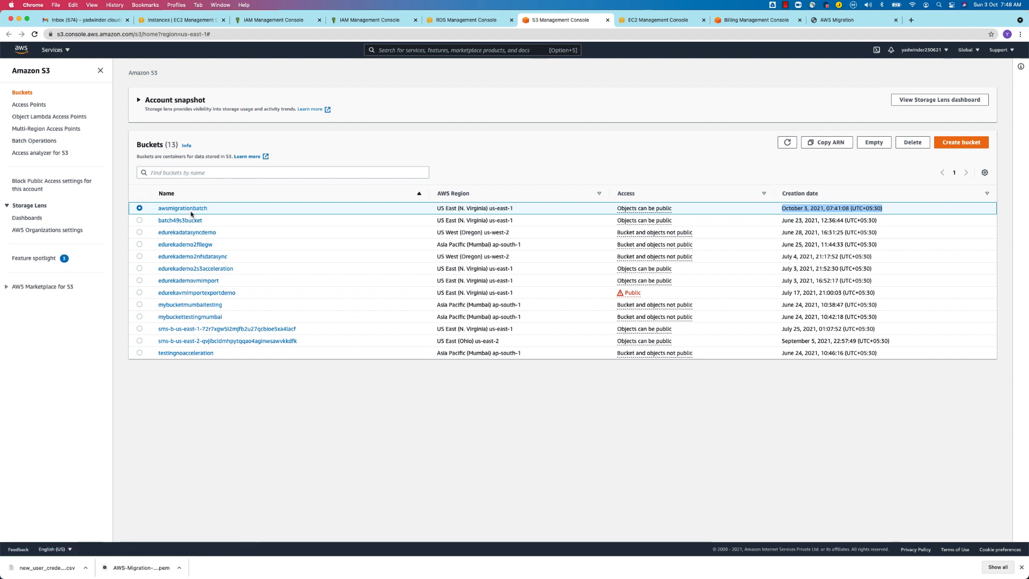
left_click(968, 148)
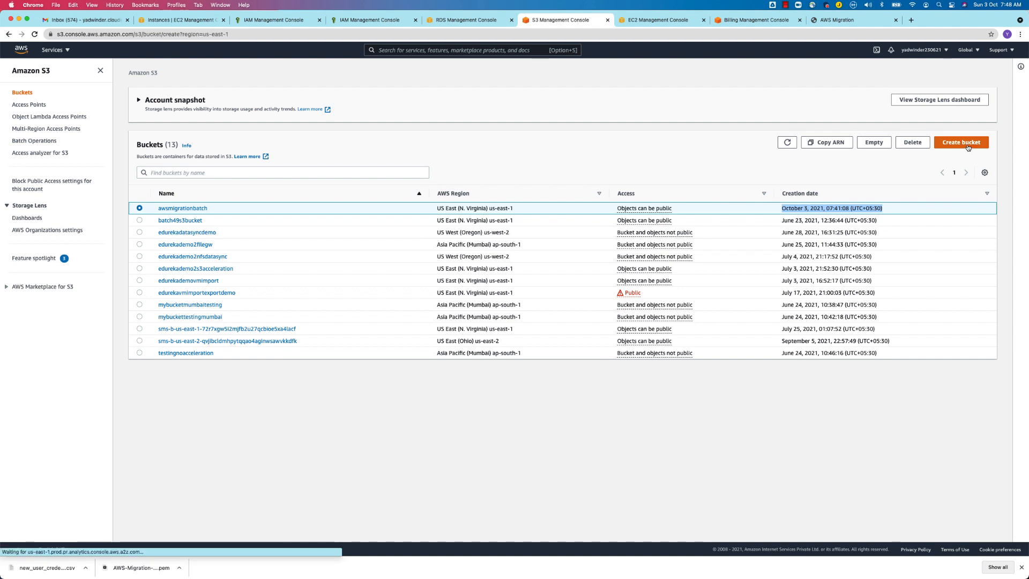
left_click(117, 168)
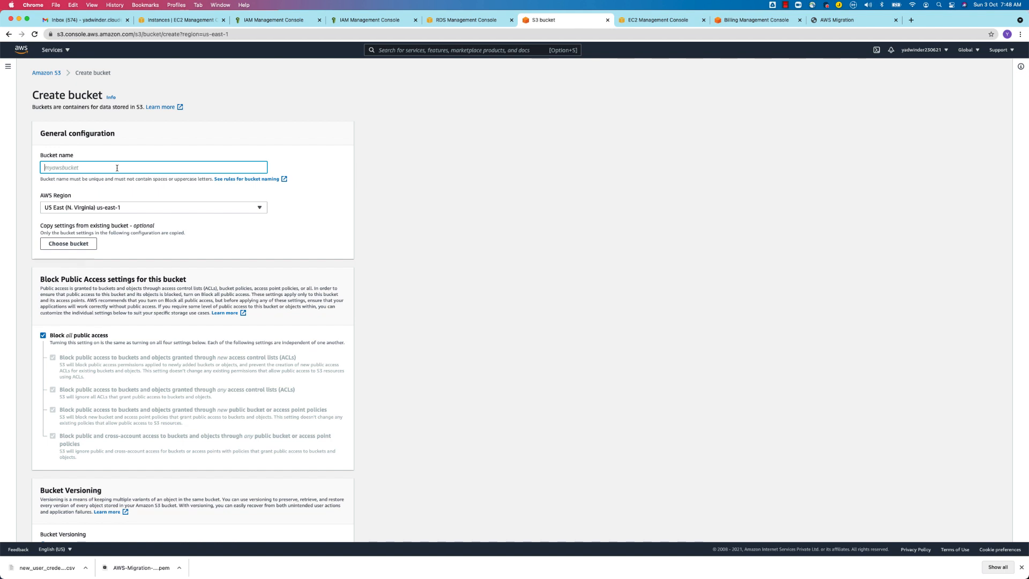
type("m")
key("BackSpace")
type("awsmigrationbatch1")
left_click(278, 234)
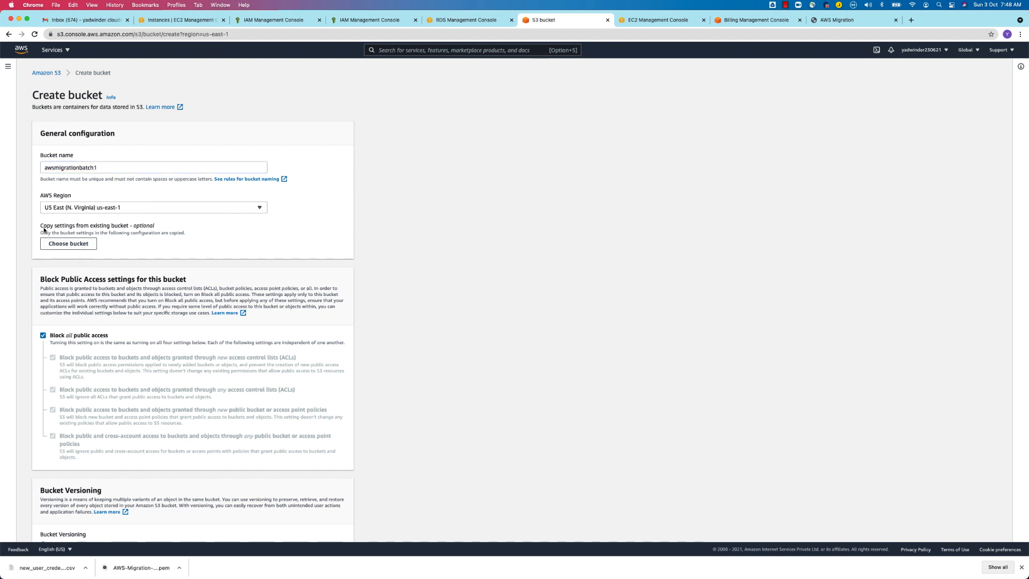
Step: Review the new bucket's copy-settings, versioning, tags and default encryption options, switching Block all public access off and back on
left_click_drag(40, 226, 159, 230)
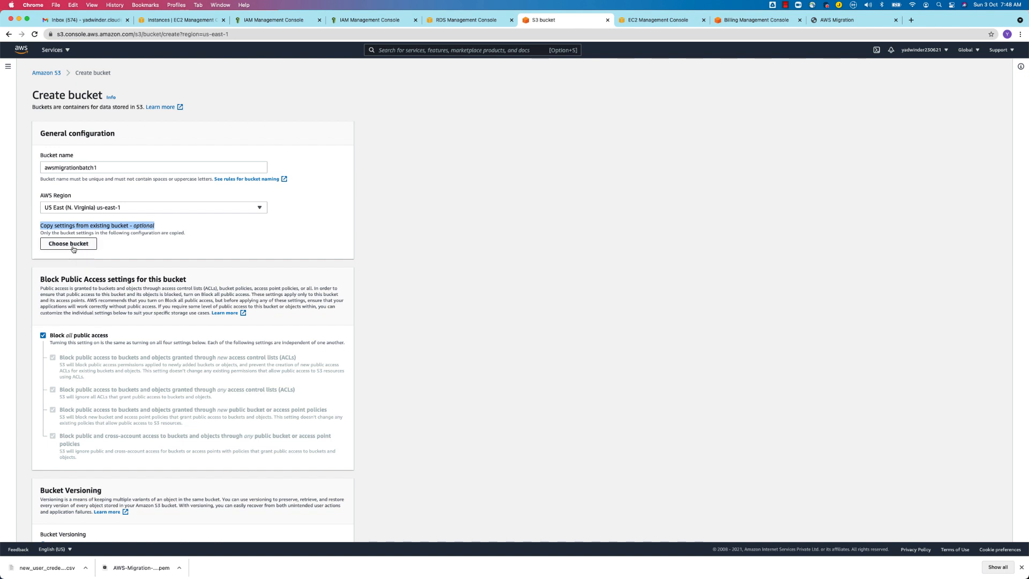
scroll(164, 290, "down", 3)
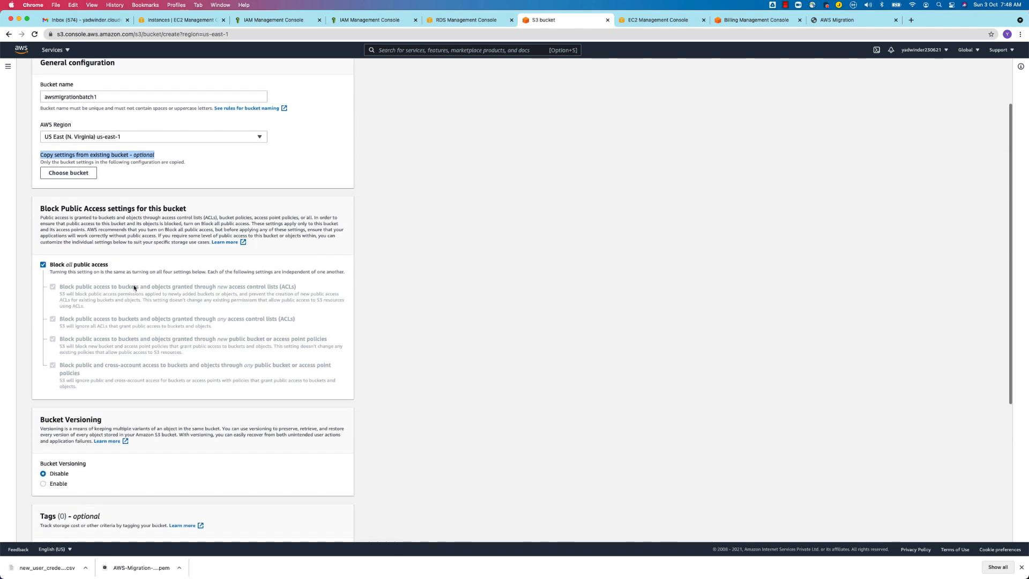
left_click(83, 267)
left_click(60, 266)
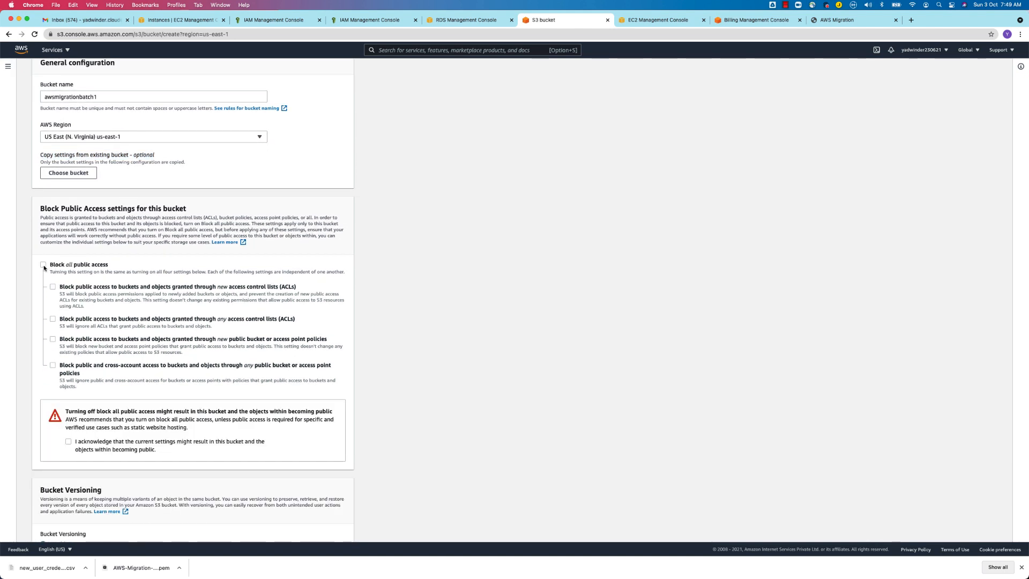
scroll(129, 271, "down", 6)
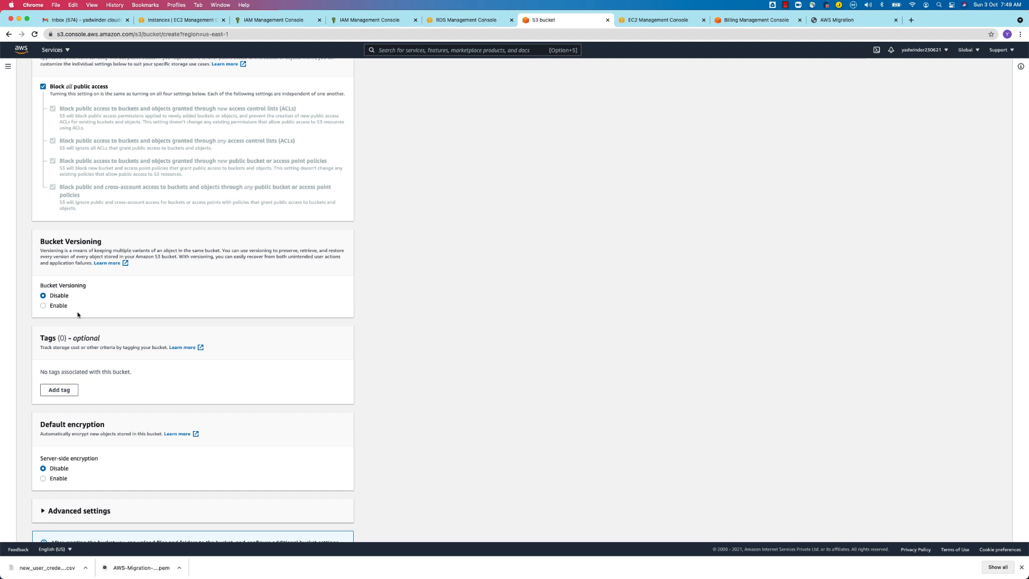
scroll(78, 310, "down", 2)
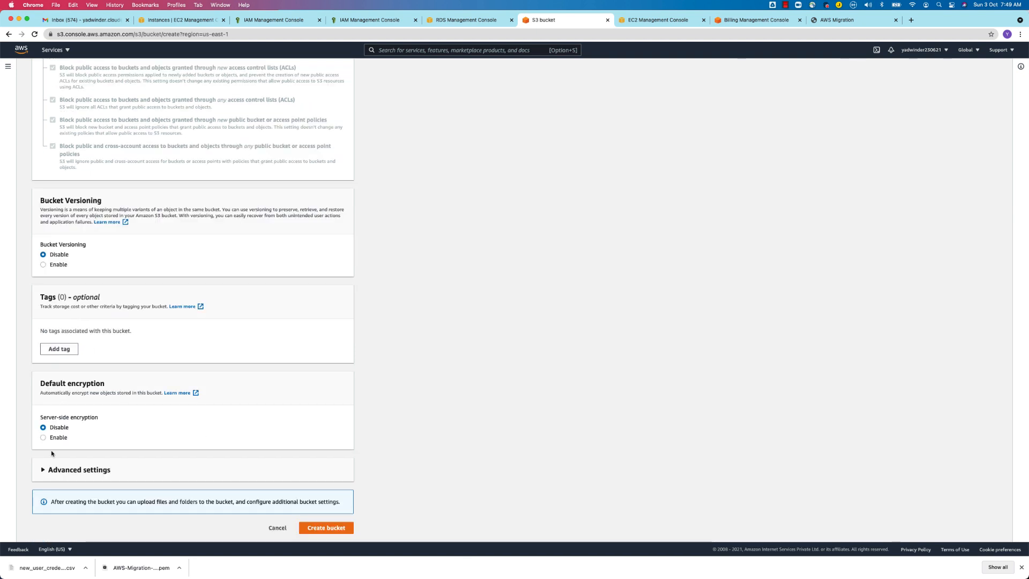
left_click_drag(40, 393, 151, 393)
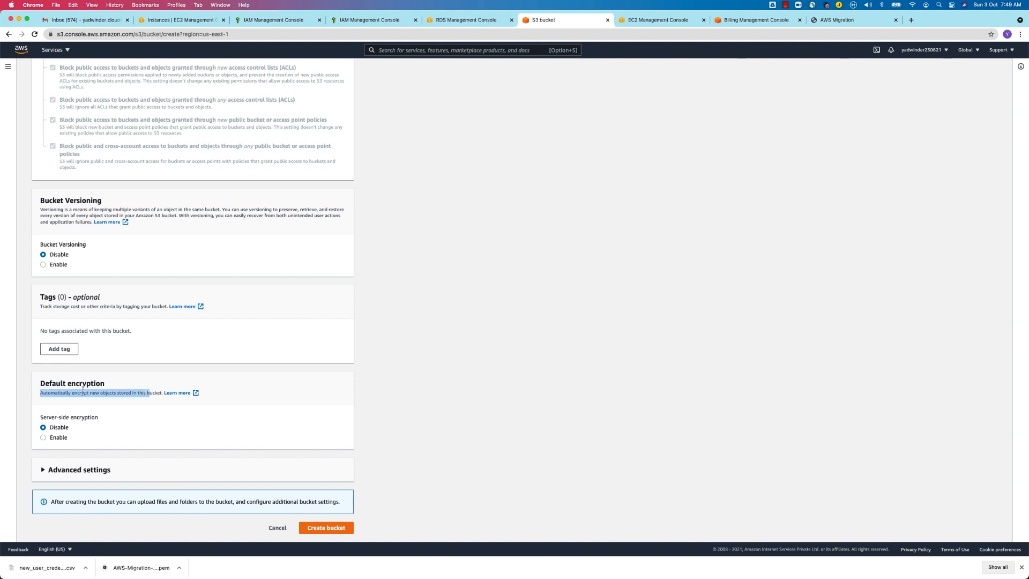
Step: Expand the advanced settings to read about Object Lock, and create the awsmigrationbatch1 bucket
left_click(87, 469)
scroll(87, 470, "down", 3)
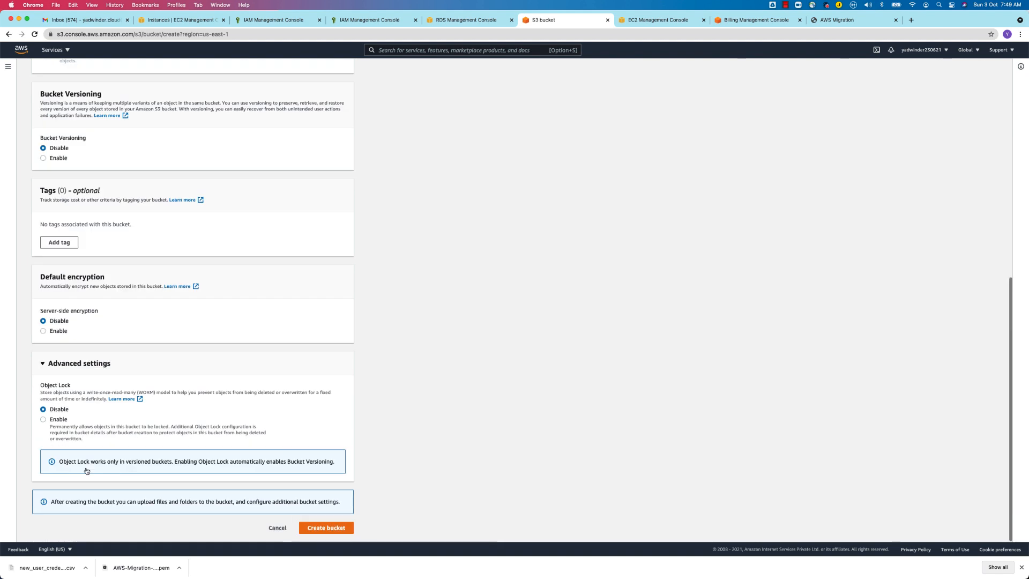
left_click_drag(39, 385, 81, 386)
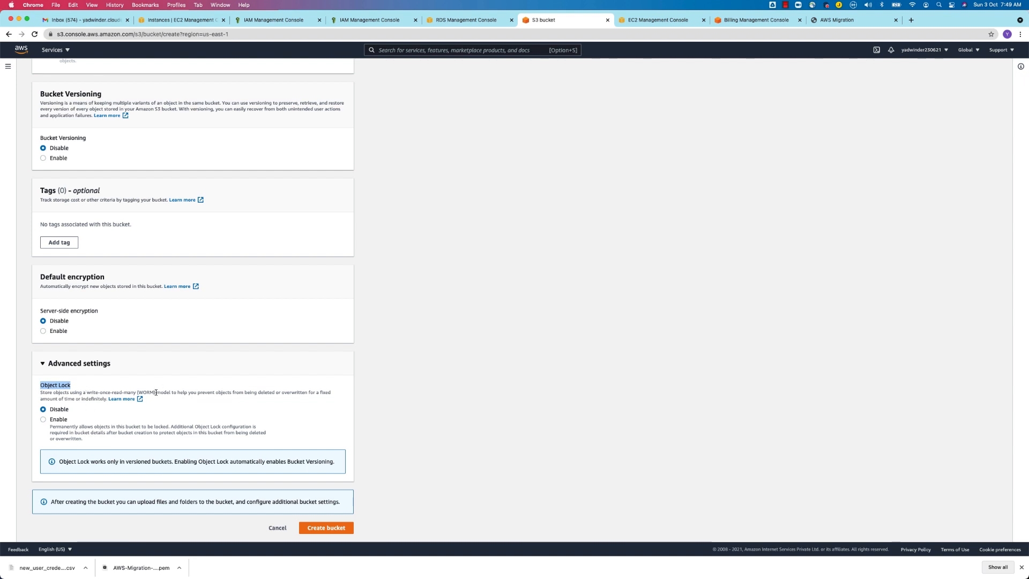
left_click_drag(157, 392, 77, 392)
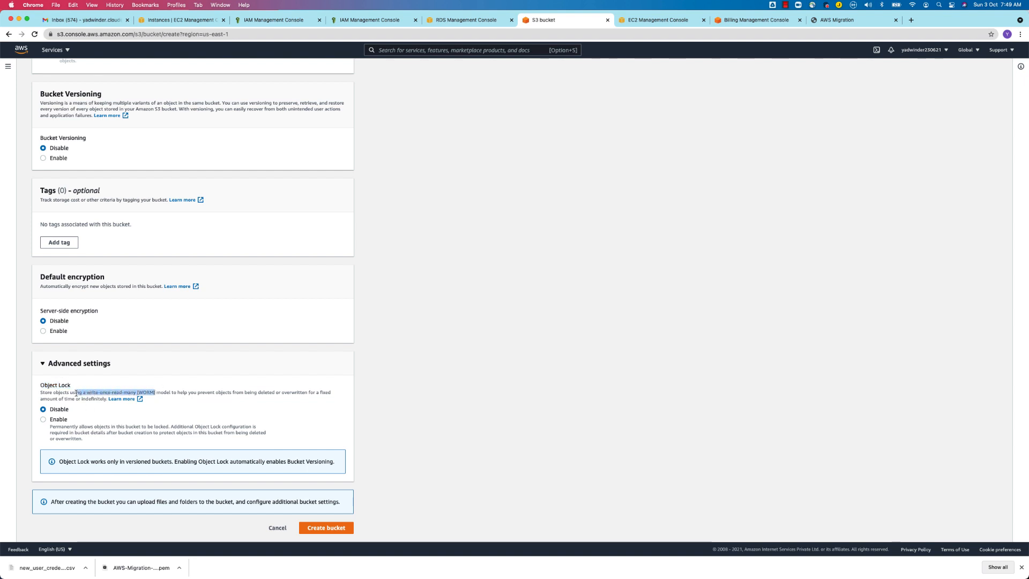
left_click(101, 393)
left_click(328, 528)
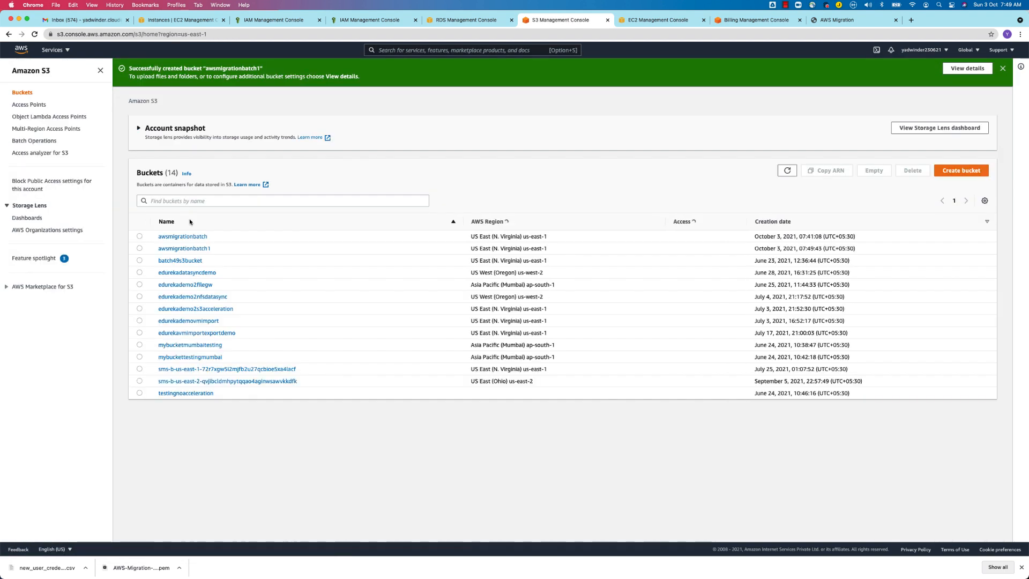
Step: Open the awsmigrationbatch1 bucket, look at its properties and return to its objects
left_click(194, 249)
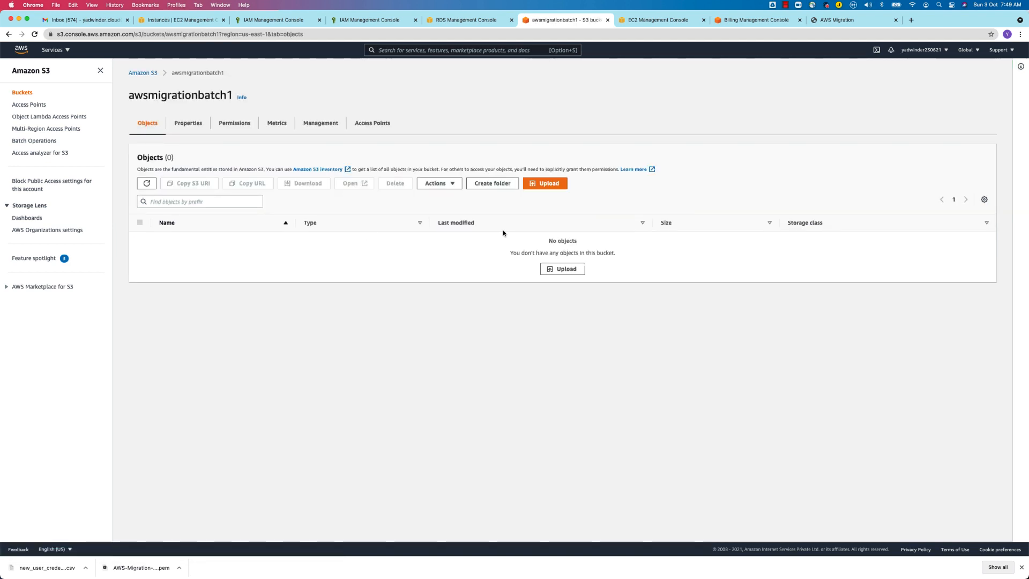
left_click(188, 123)
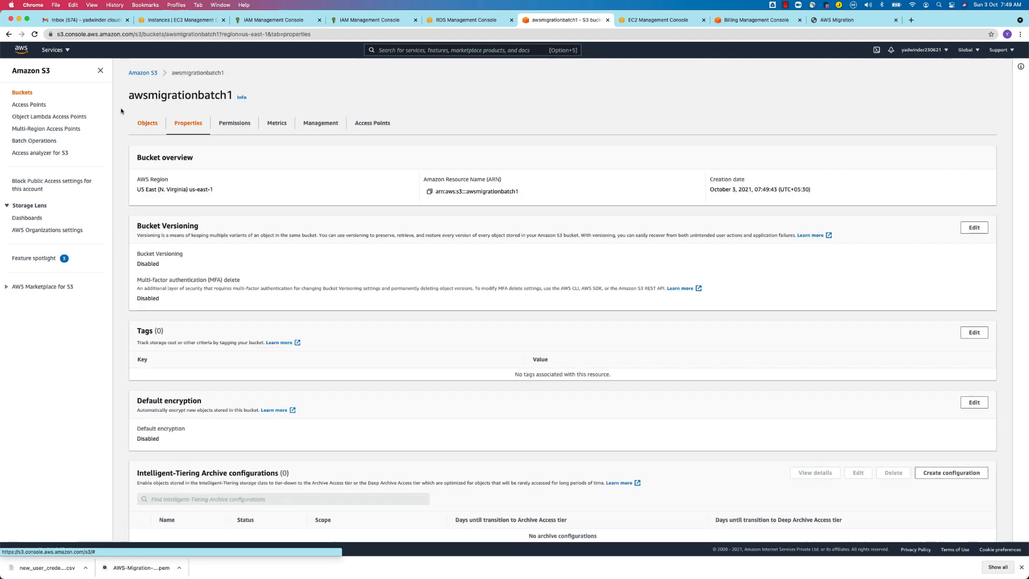
left_click_drag(229, 96, 135, 95)
left_click(148, 124)
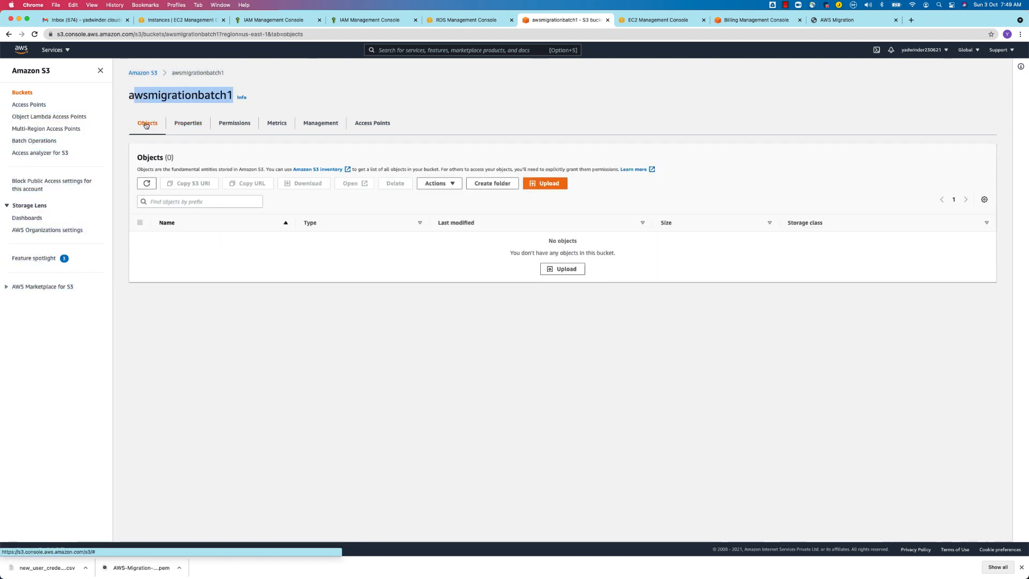
Step: Upload the AWS cloud Migration document from the AxaInfotech folder to the bucket and close the upload status
left_click(571, 270)
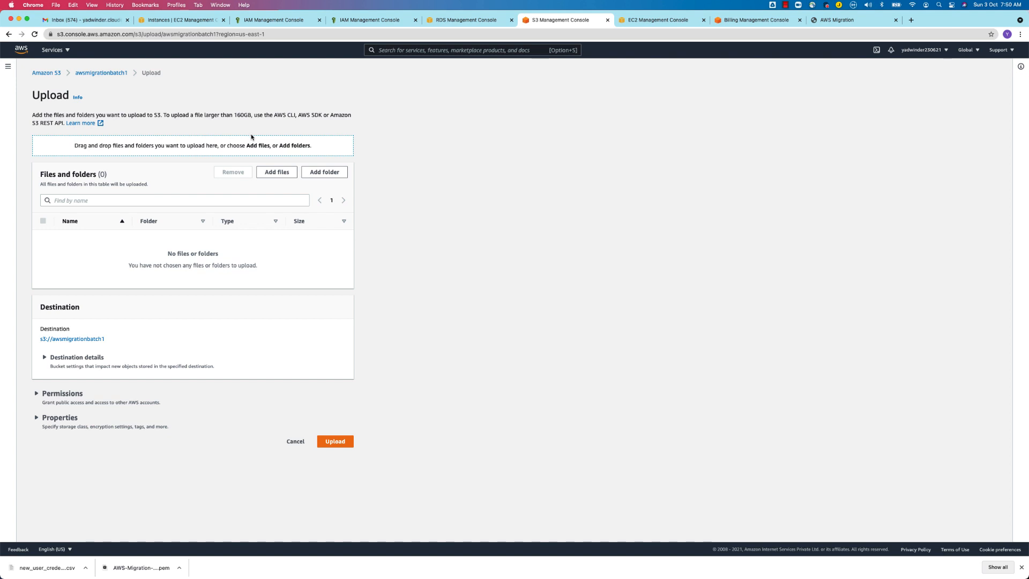
left_click(279, 174)
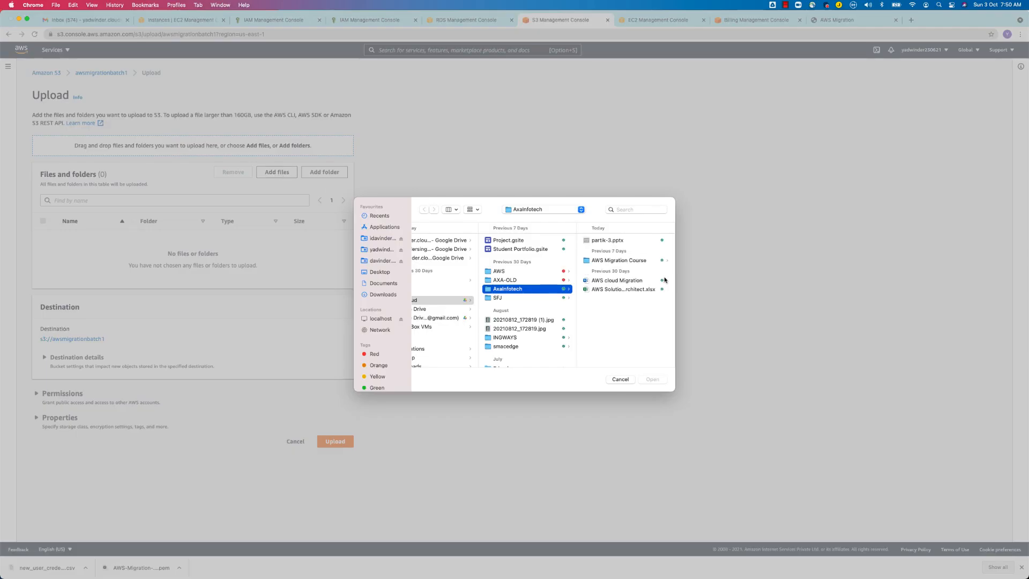
left_click(622, 281)
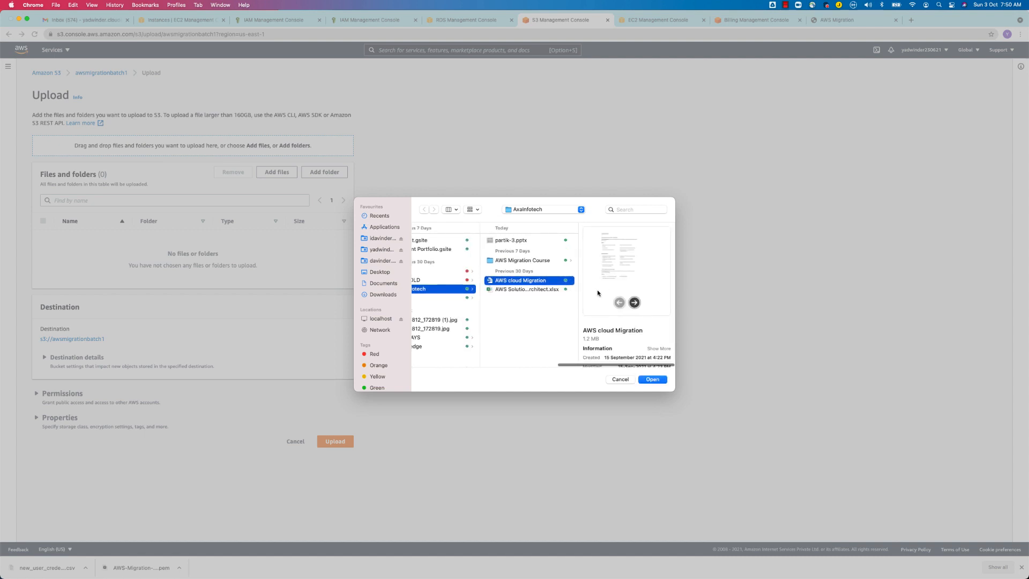
left_click(652, 379)
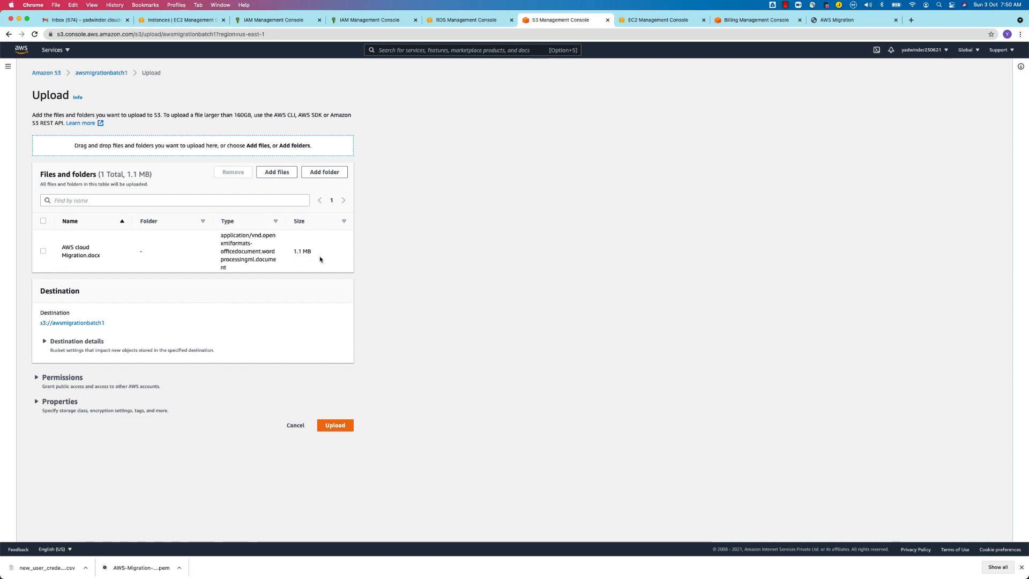
left_click(342, 424)
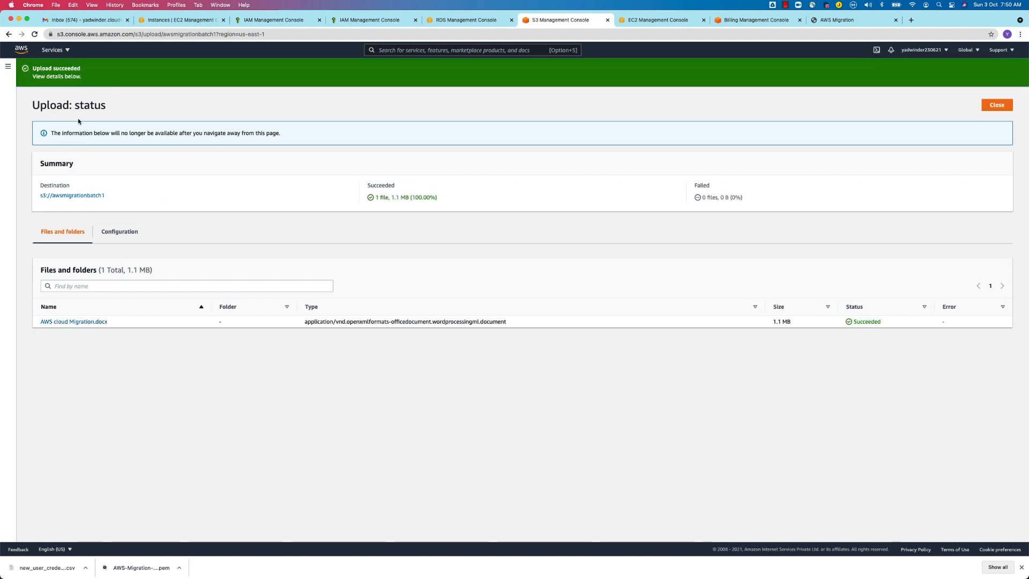
left_click(996, 106)
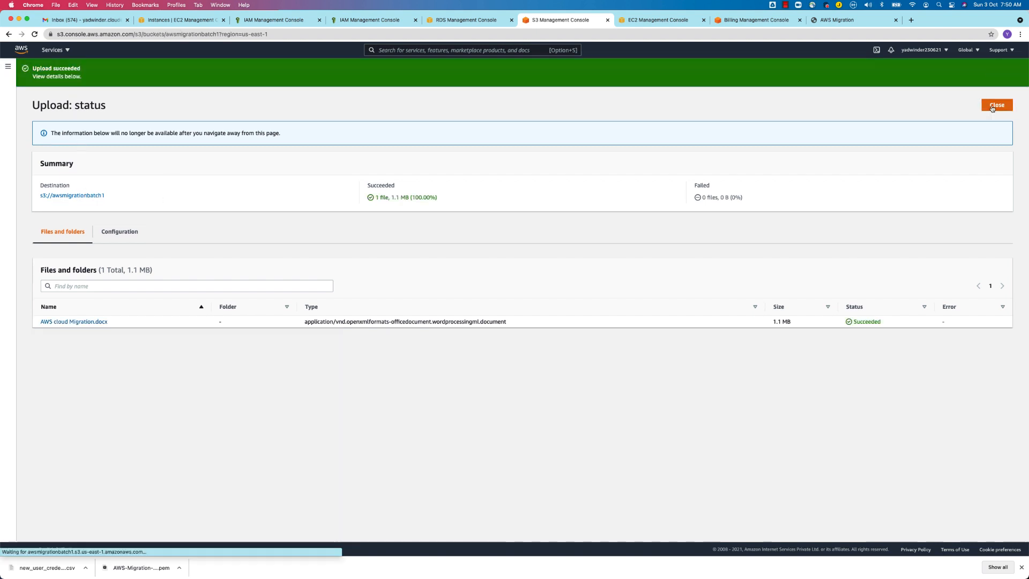
Step: Open the details of AWS cloud Migration.docx and download the file
left_click(43, 237)
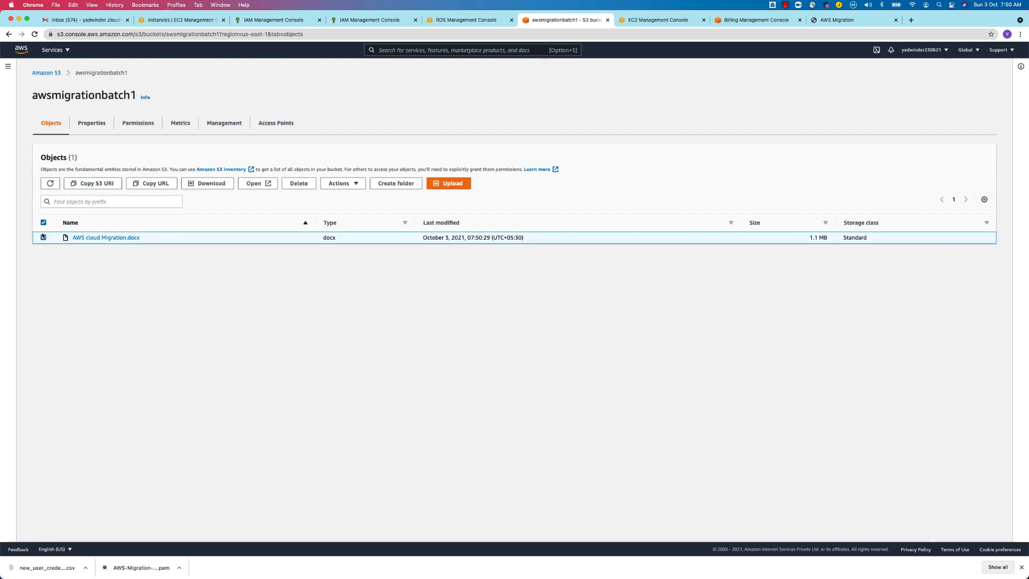
left_click(99, 239)
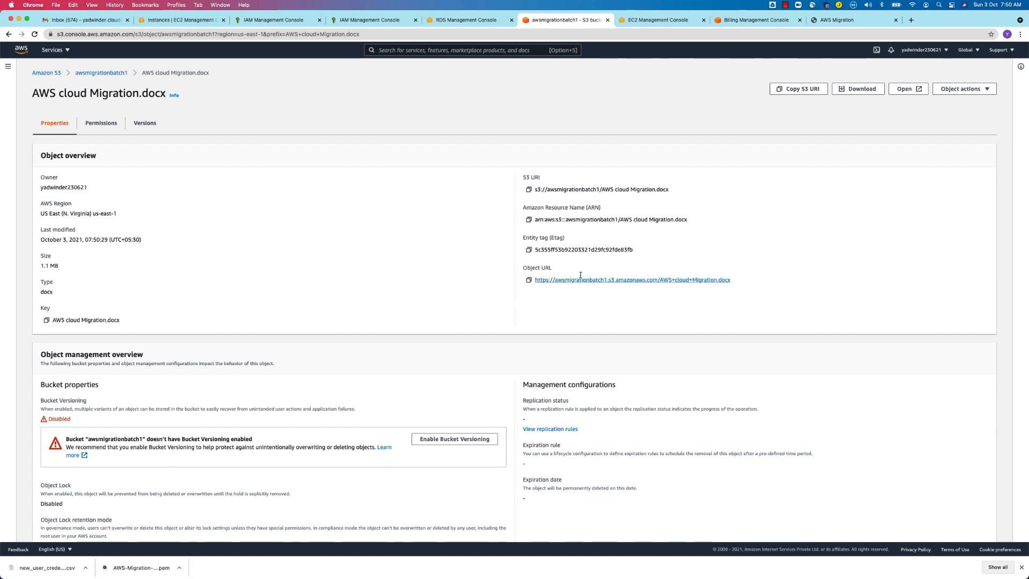
left_click(859, 91)
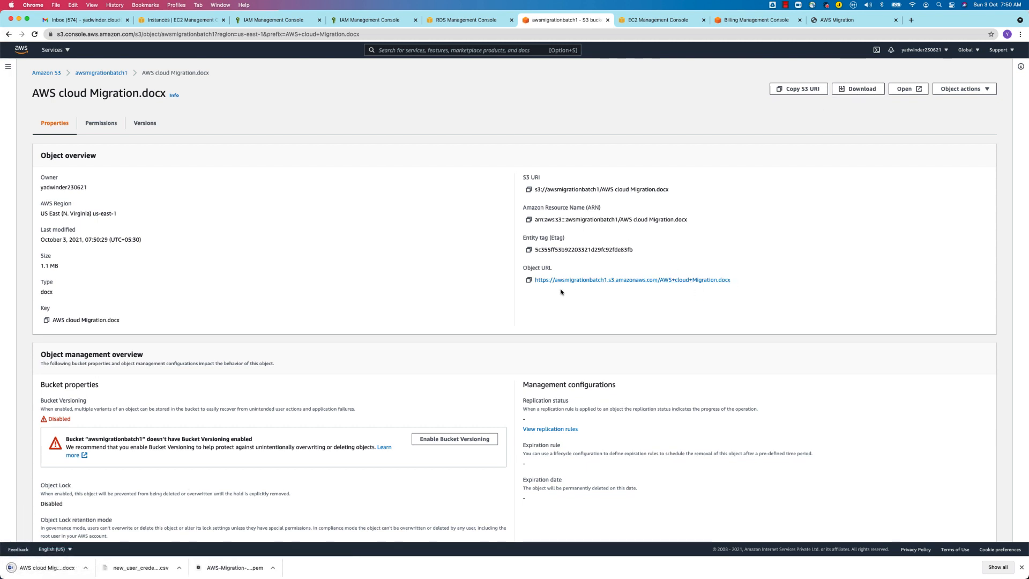
Step: Check the access permissions of AWS cloud Migration.docx and return to the awsmigrationbatch1 object list
left_click(96, 126)
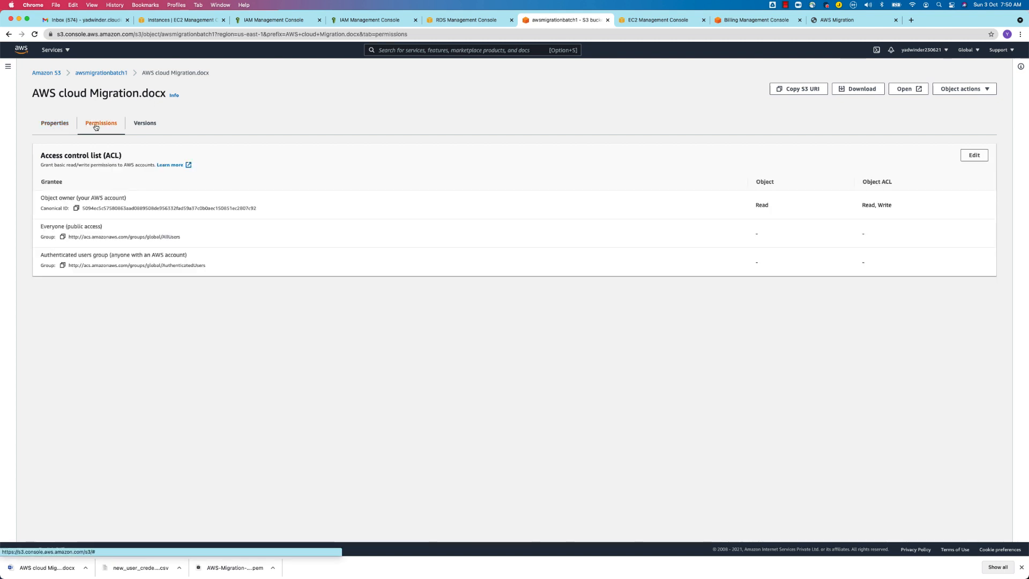
left_click(54, 123)
left_click(111, 73)
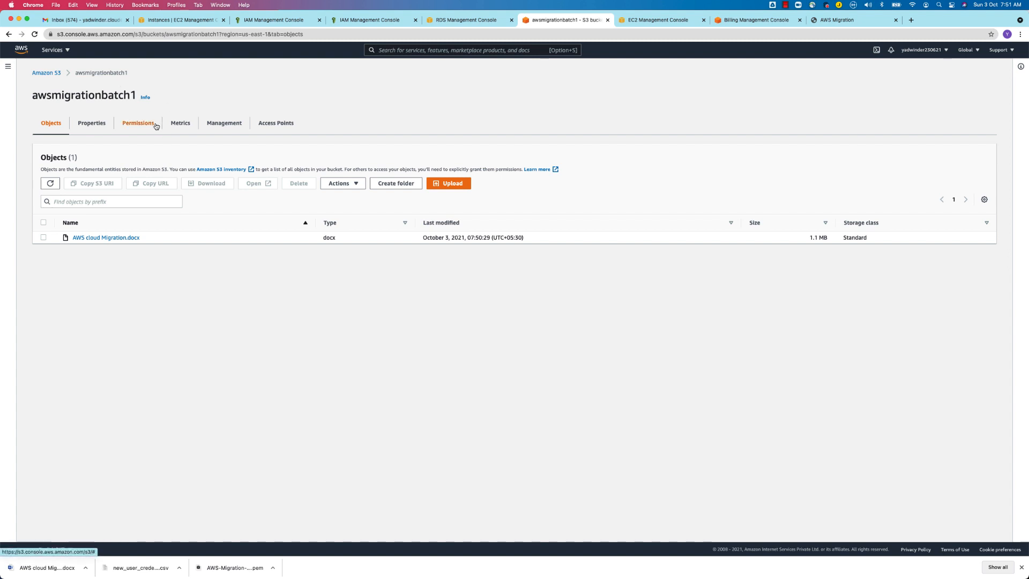
scroll(155, 124, "up", 5)
scroll(535, 150, "down", 5)
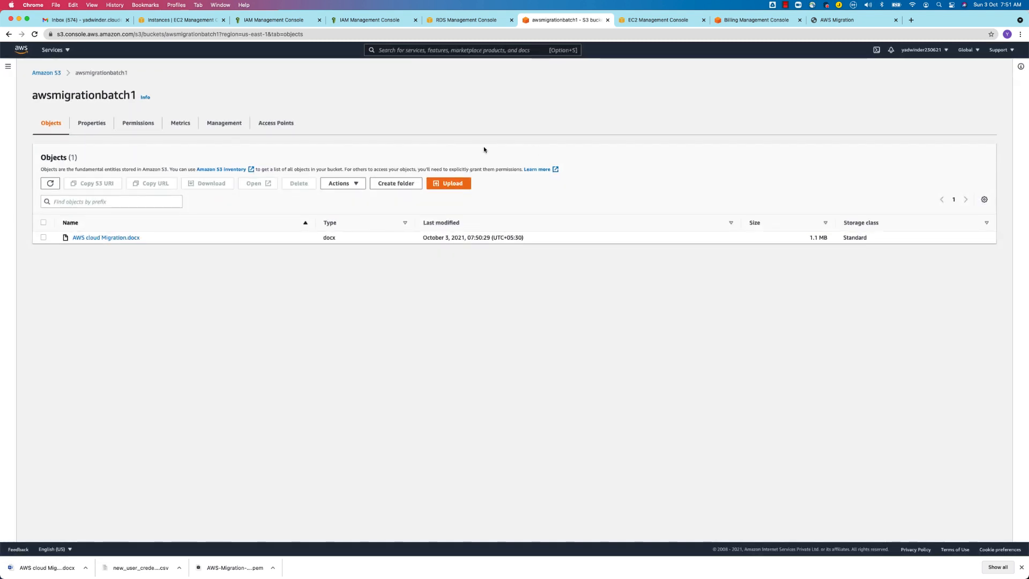
Step: Look through the bucket's properties, enable Bucket Versioning and save the change
left_click(103, 126)
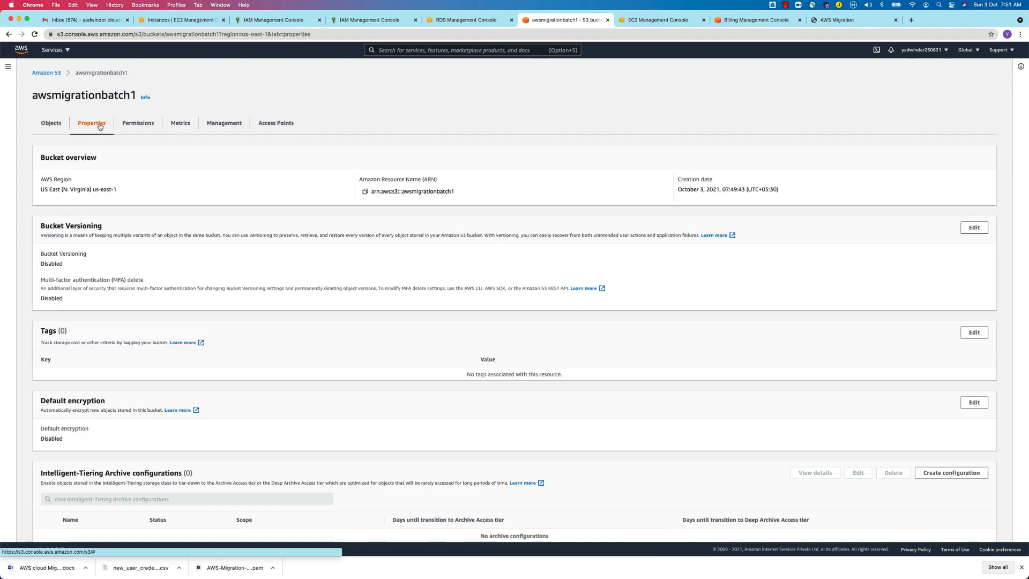
scroll(216, 360, "down", 4)
scroll(217, 361, "down", 9)
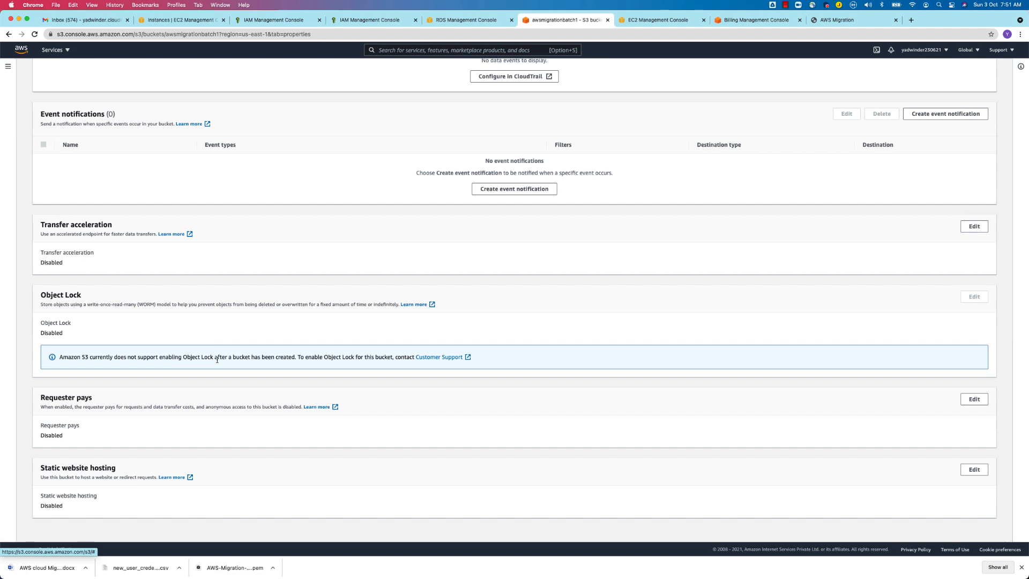
scroll(217, 359, "up", 20)
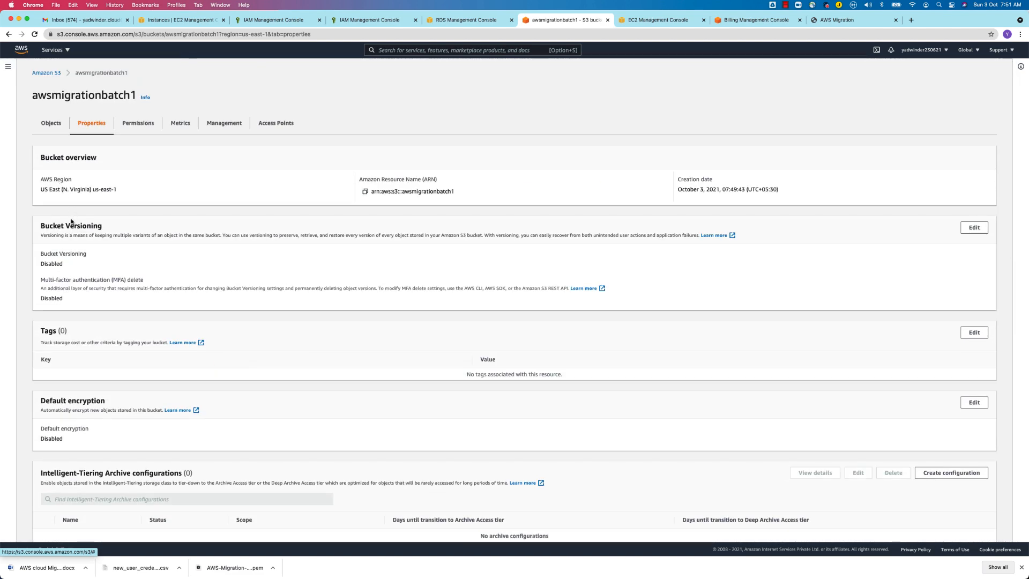
left_click(974, 227)
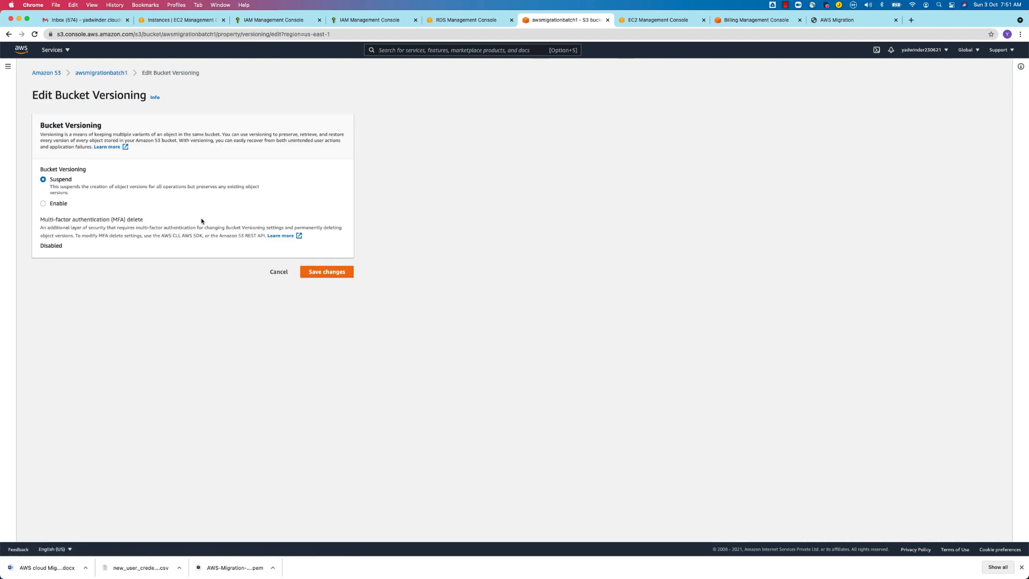
left_click(43, 204)
left_click(324, 316)
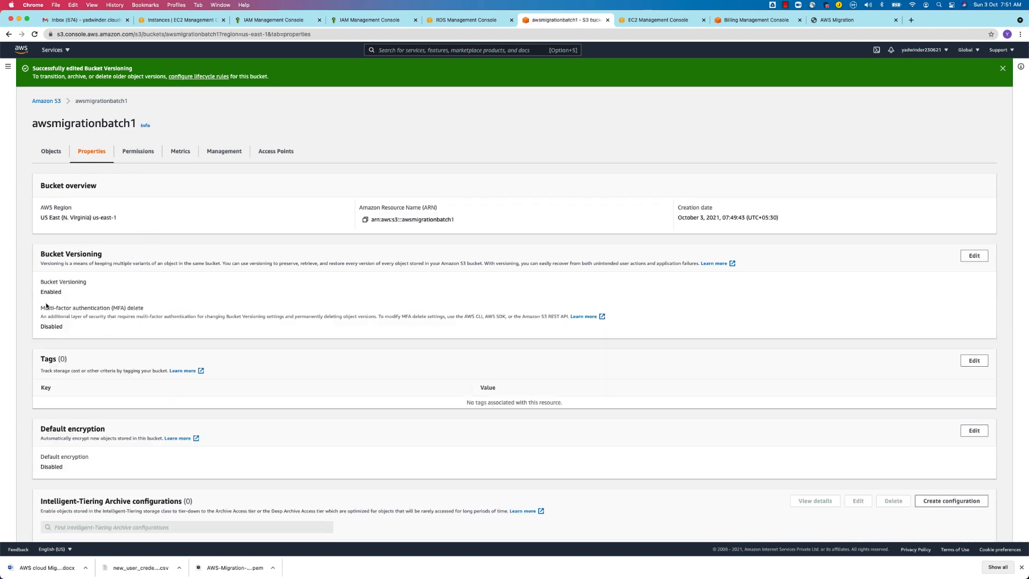
Step: Show object versions in the bucket to examine the document's version ID, and hide the versions again
left_click(50, 152)
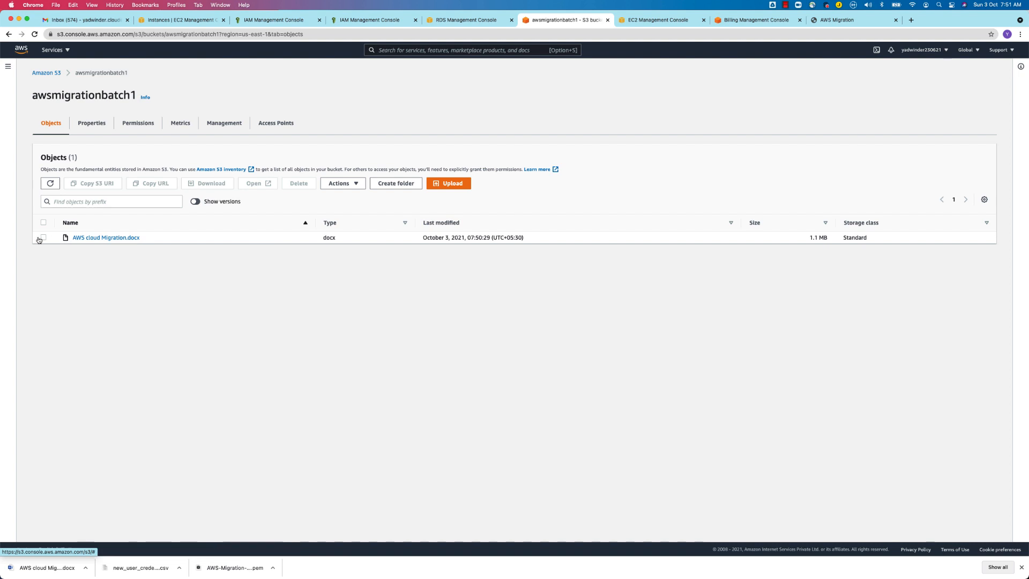
left_click(198, 202)
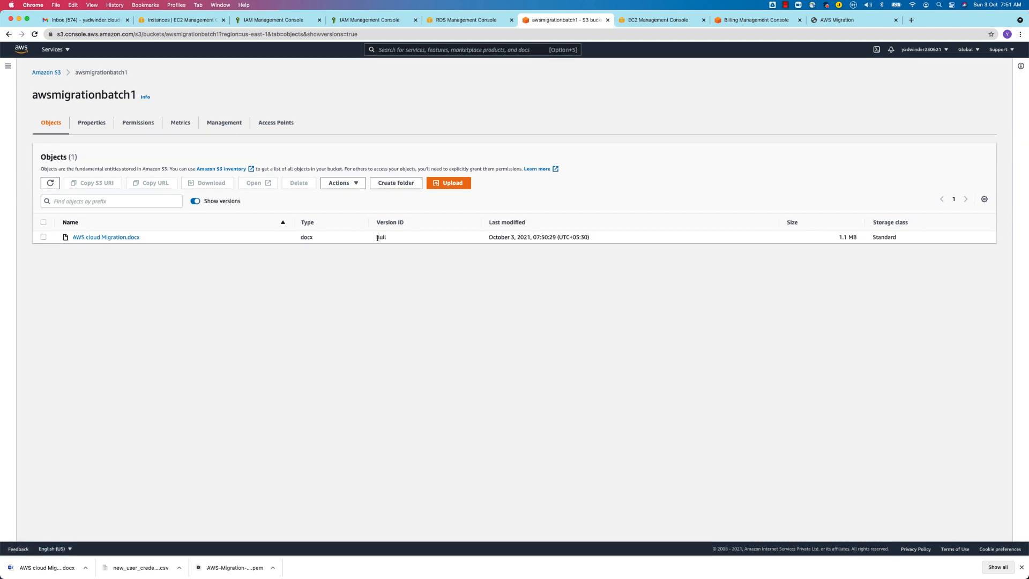
left_click_drag(375, 238, 391, 239)
left_click(195, 202)
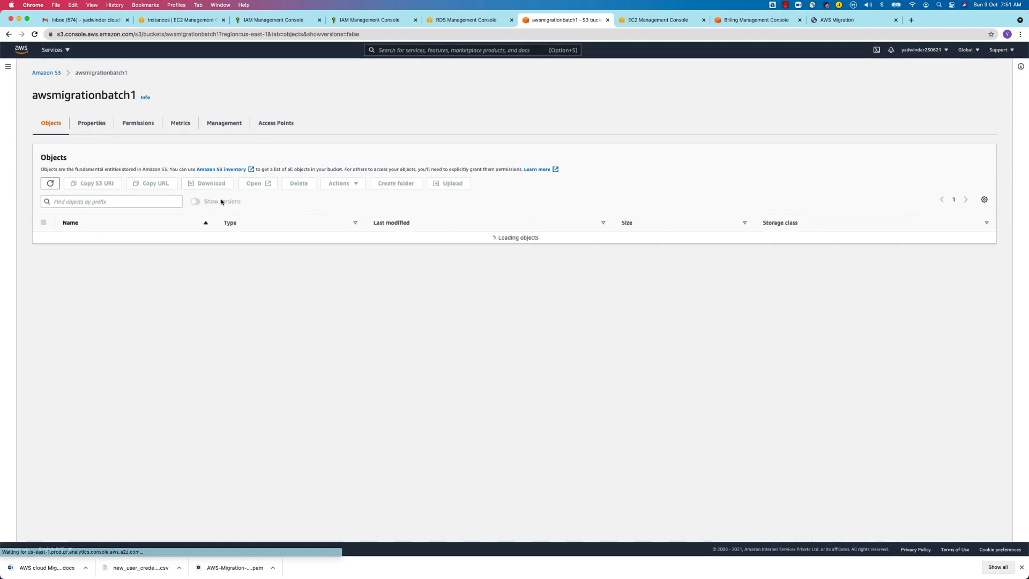
Step: Upload AWS cloud Migration.docx to the awsmigrationbatch1 bucket again and close the upload status page
left_click(442, 186)
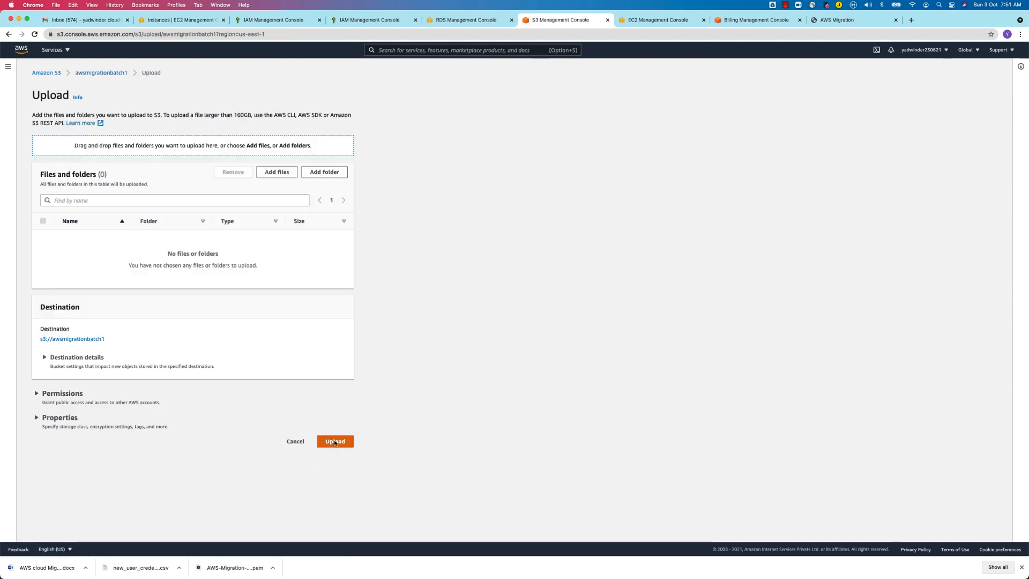
left_click(334, 441)
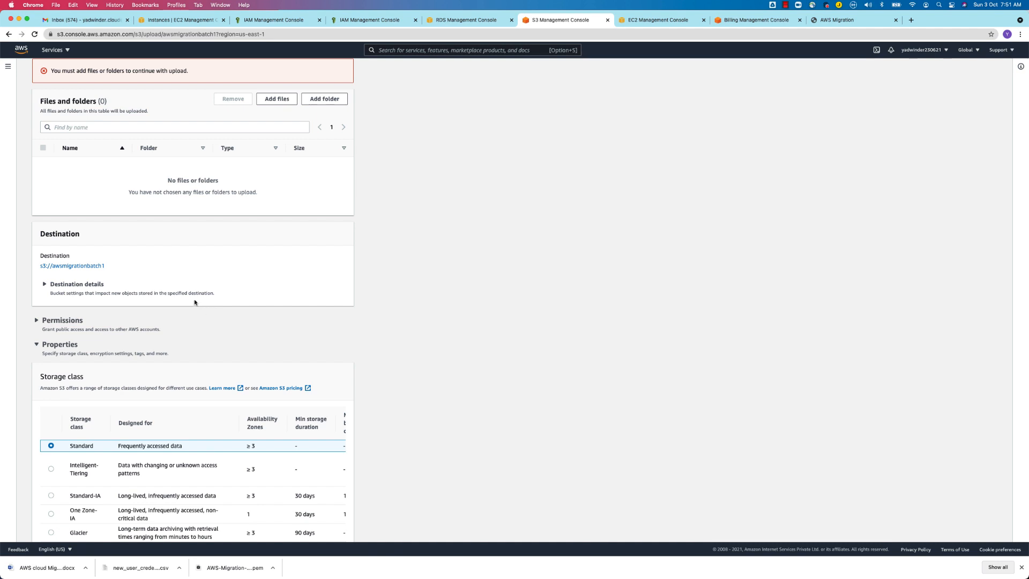
left_click(277, 100)
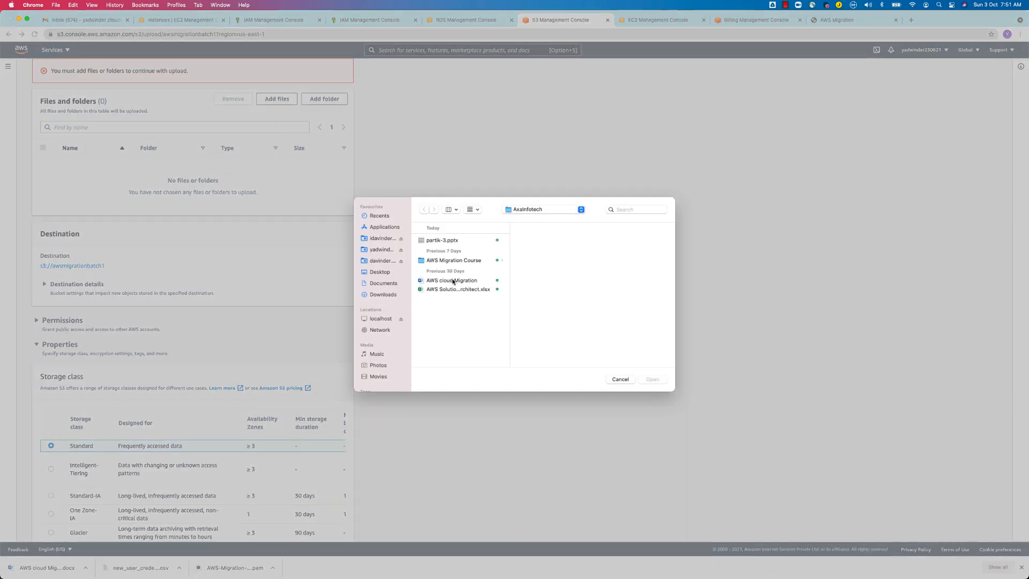
left_click(453, 281)
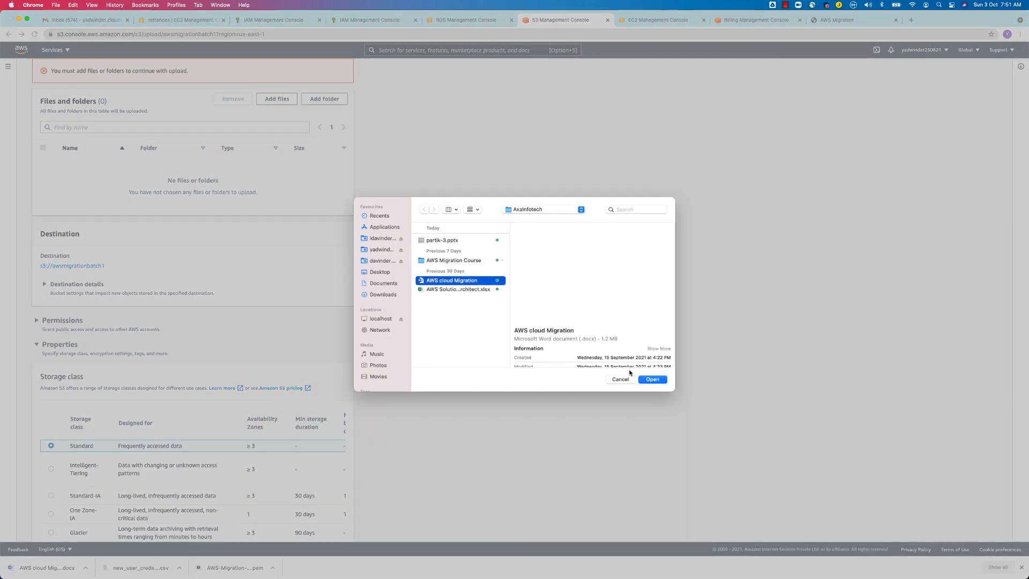
left_click(651, 377)
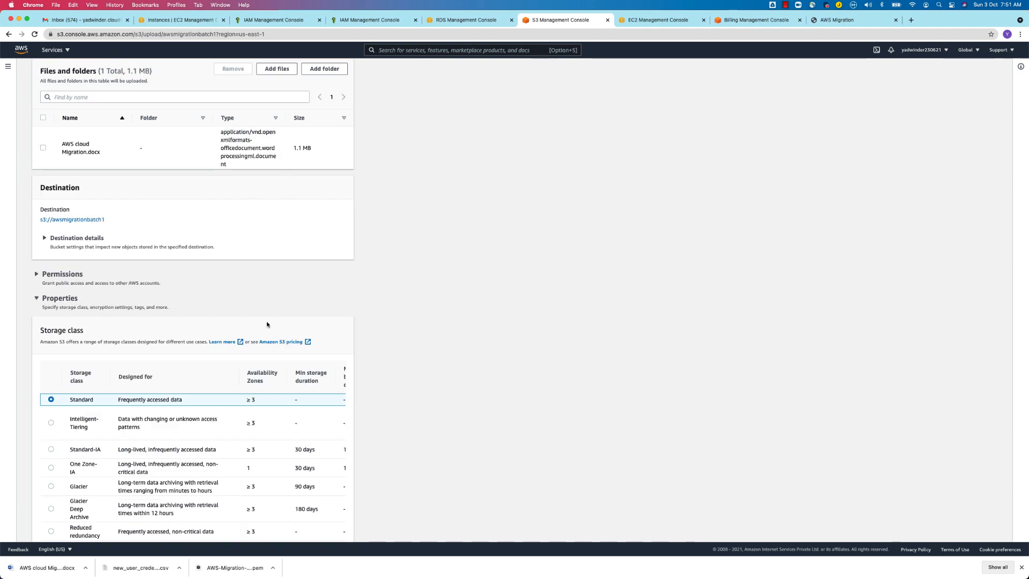
scroll(268, 349, "down", 10)
left_click(332, 529)
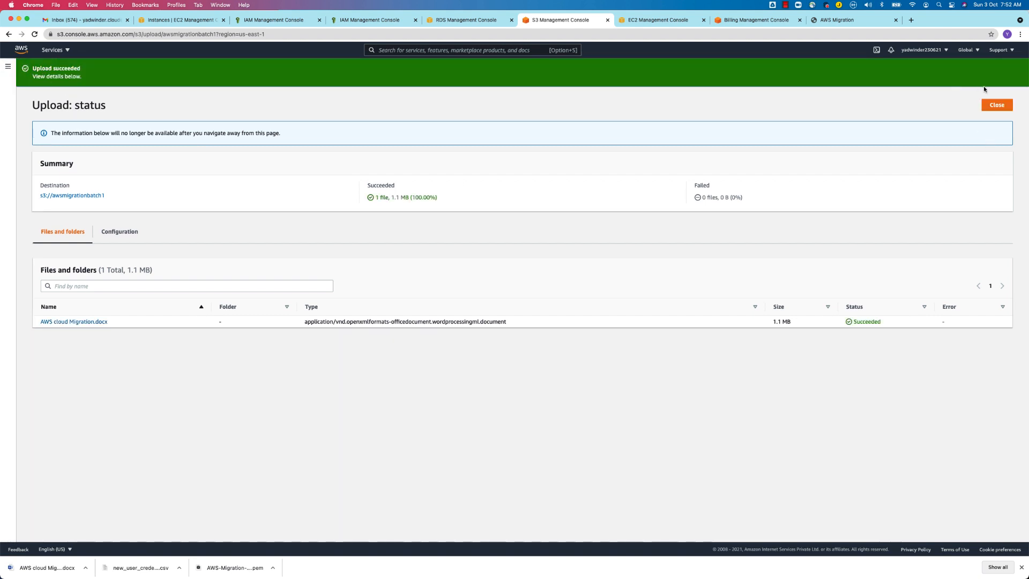
left_click(992, 107)
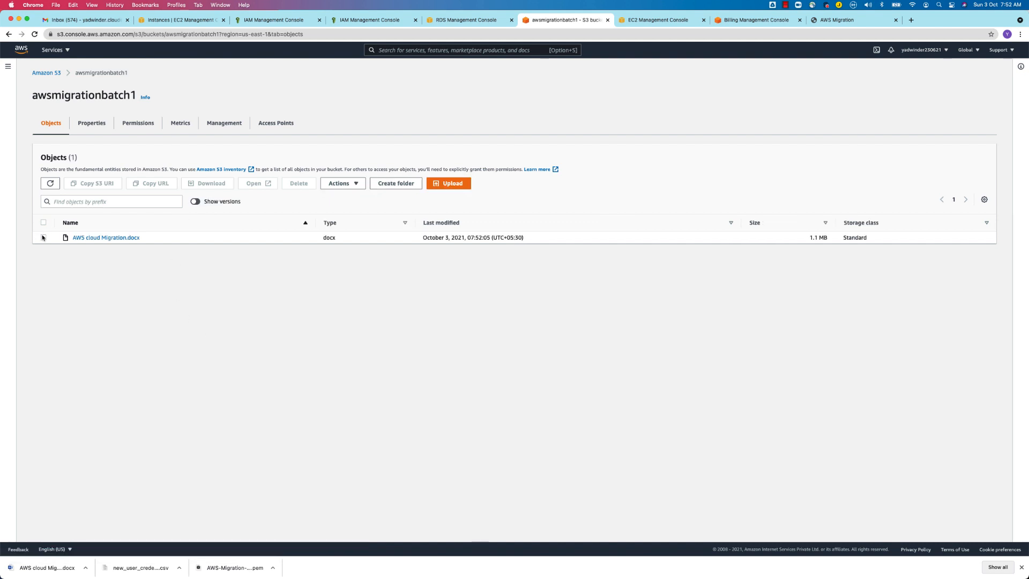
Step: Show object versions in the bucket and compare the version IDs of both AWS cloud Migration.docx entries
left_click(195, 202)
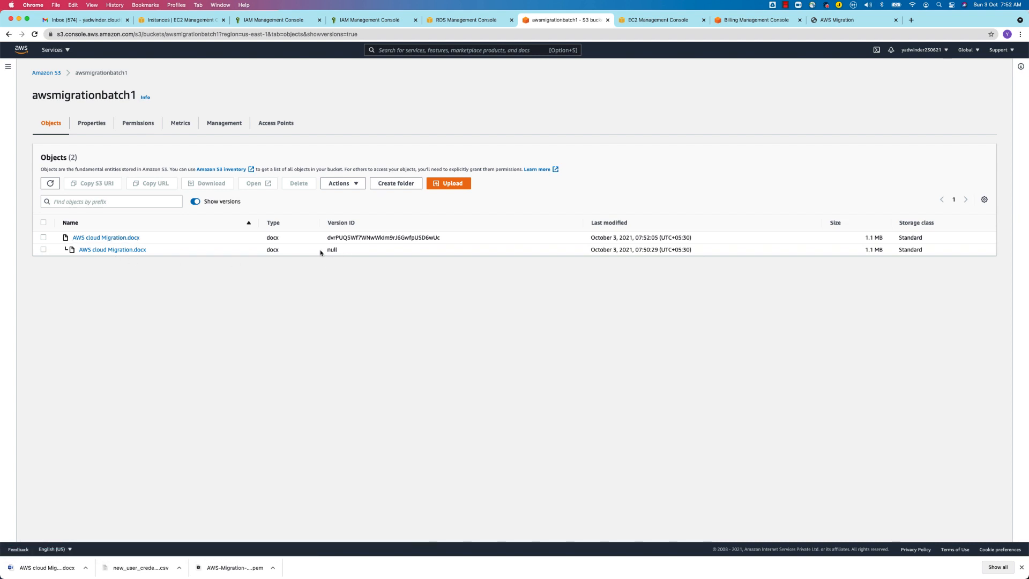
left_click_drag(320, 250, 346, 252)
left_click_drag(454, 240, 323, 241)
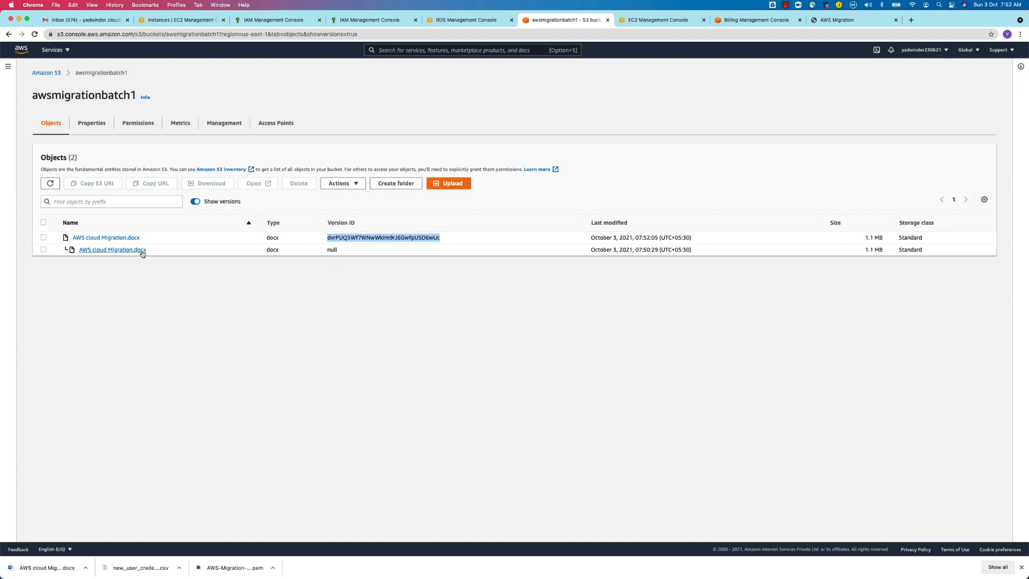
left_click_drag(152, 241, 65, 237)
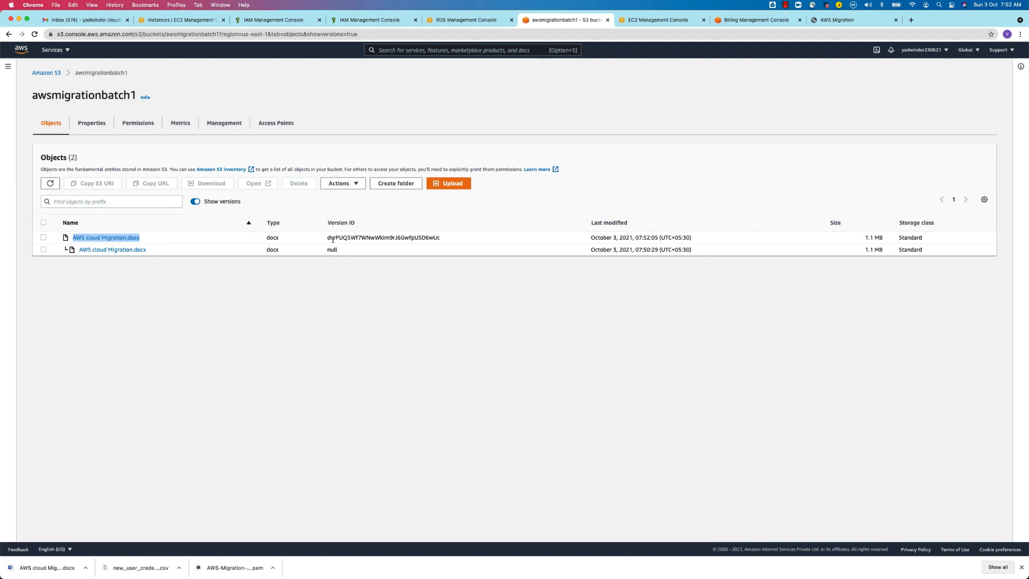
left_click_drag(328, 248, 79, 249)
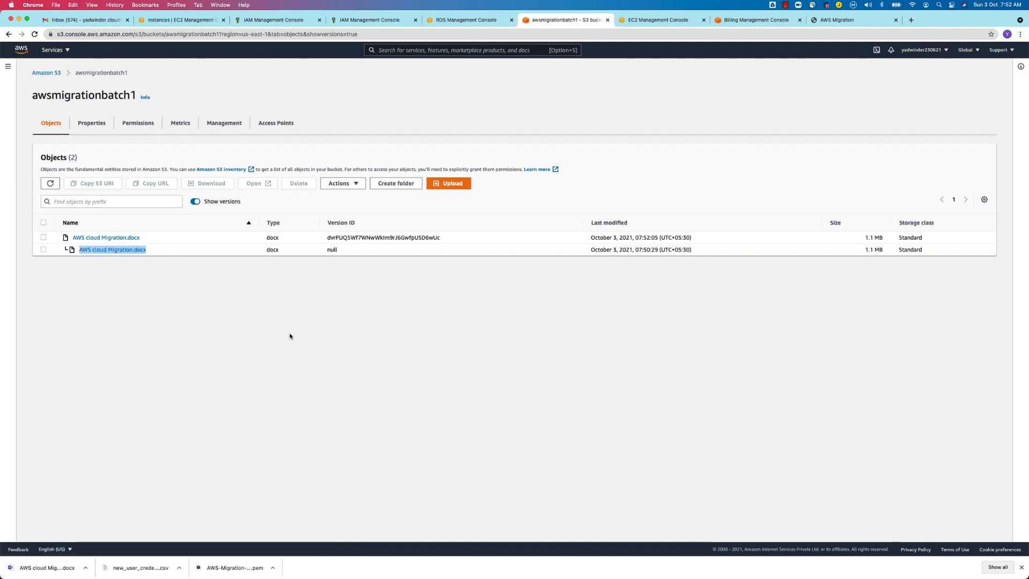
left_click(300, 298)
double_click(331, 249)
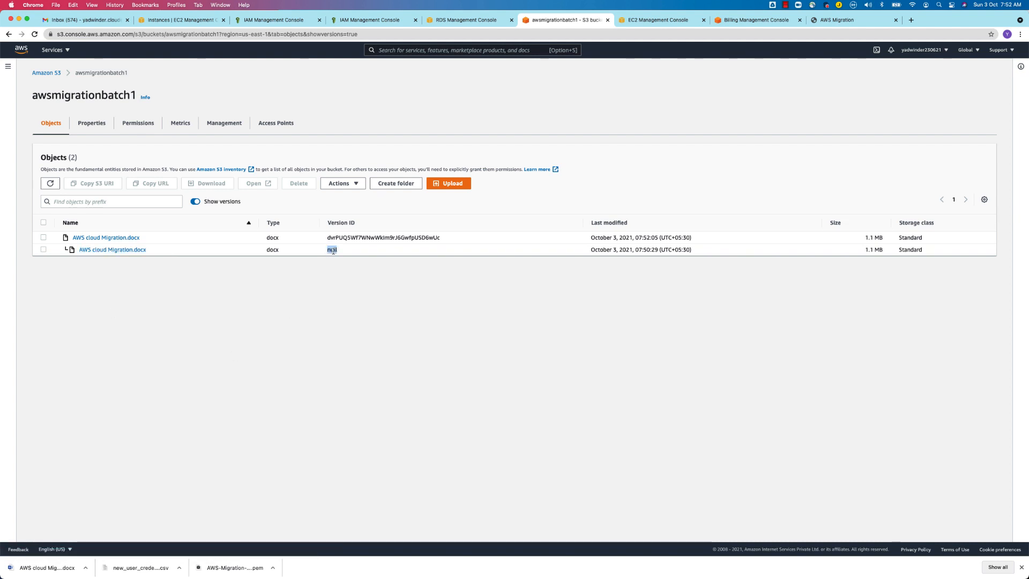
Step: Review the awsmigrationbatch1 bucket's properties, permissions and objects, and return to the list of S3 buckets
left_click(91, 123)
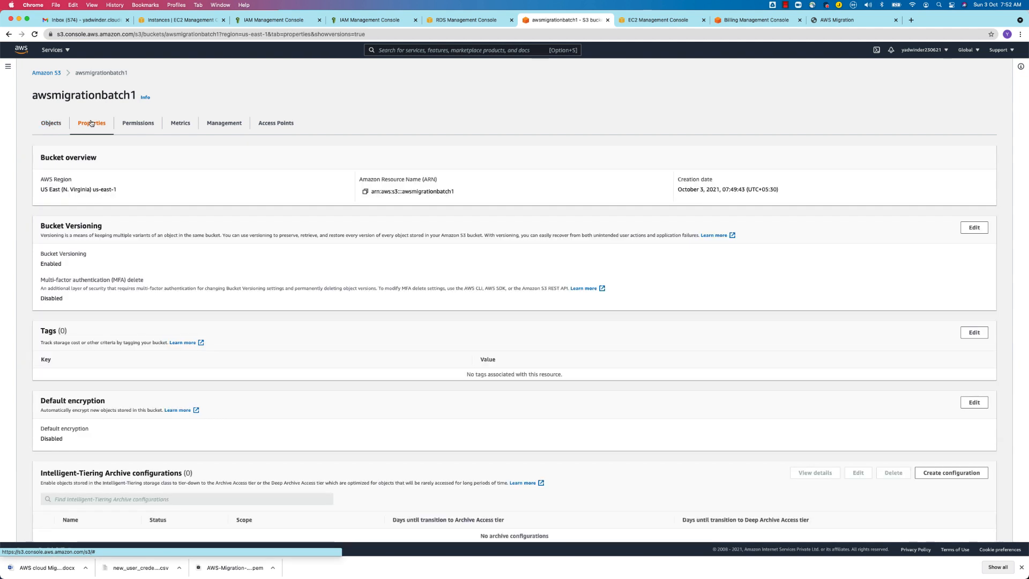
left_click(129, 124)
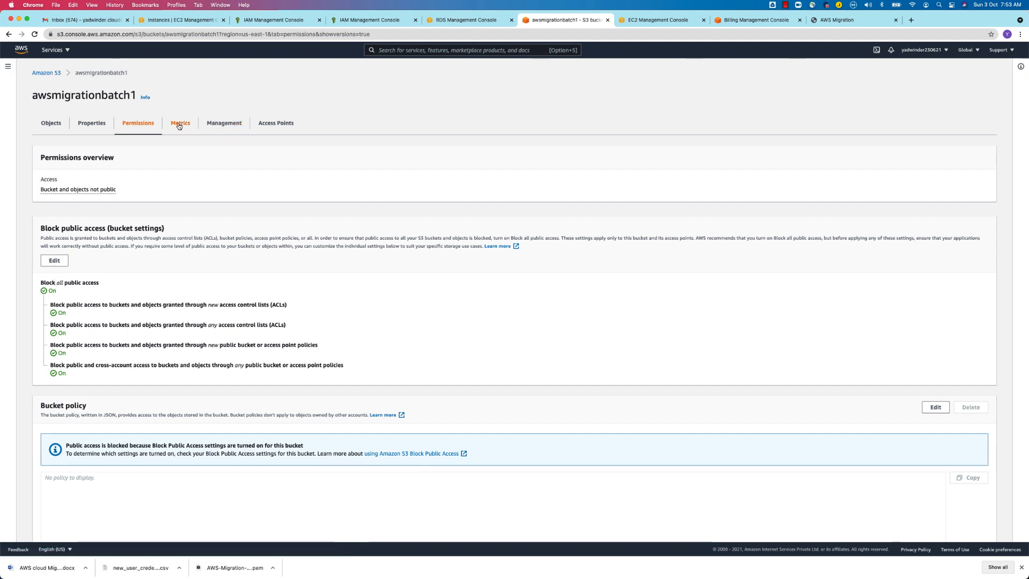
left_click(100, 124)
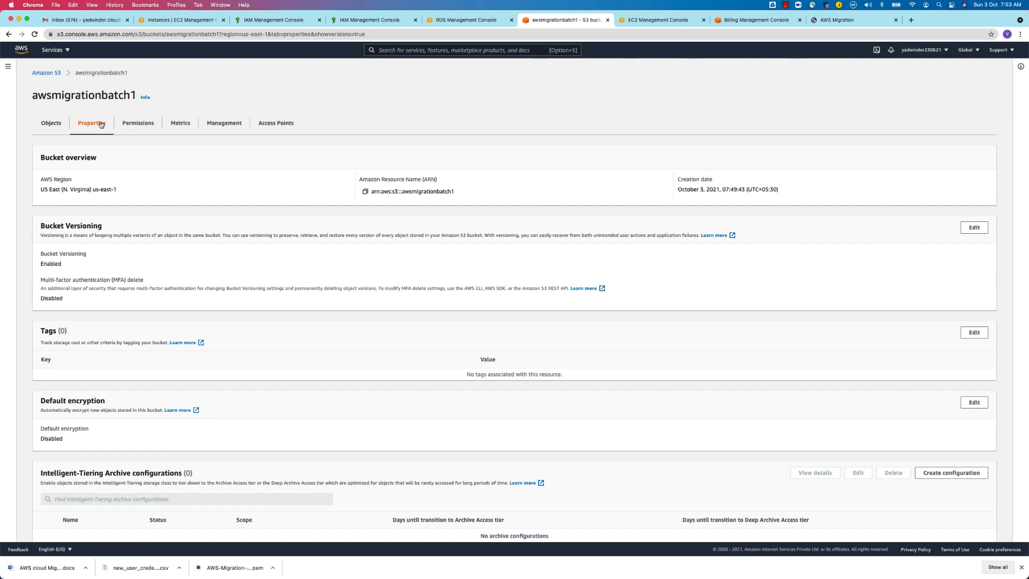
left_click(47, 126)
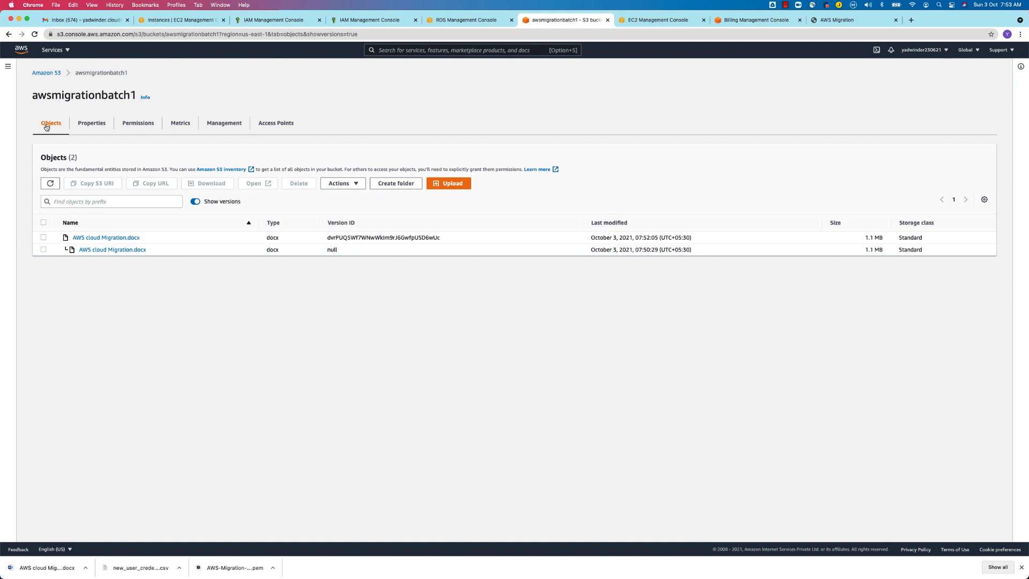
left_click(46, 73)
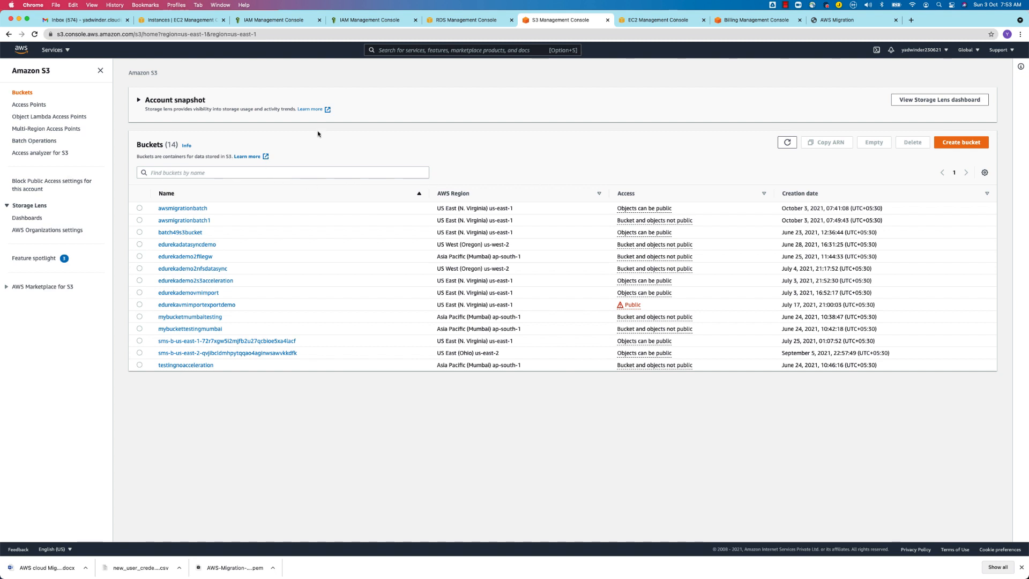
Step: Switch to the RDS console, refresh the database list and check the status of mydb
left_click(463, 20)
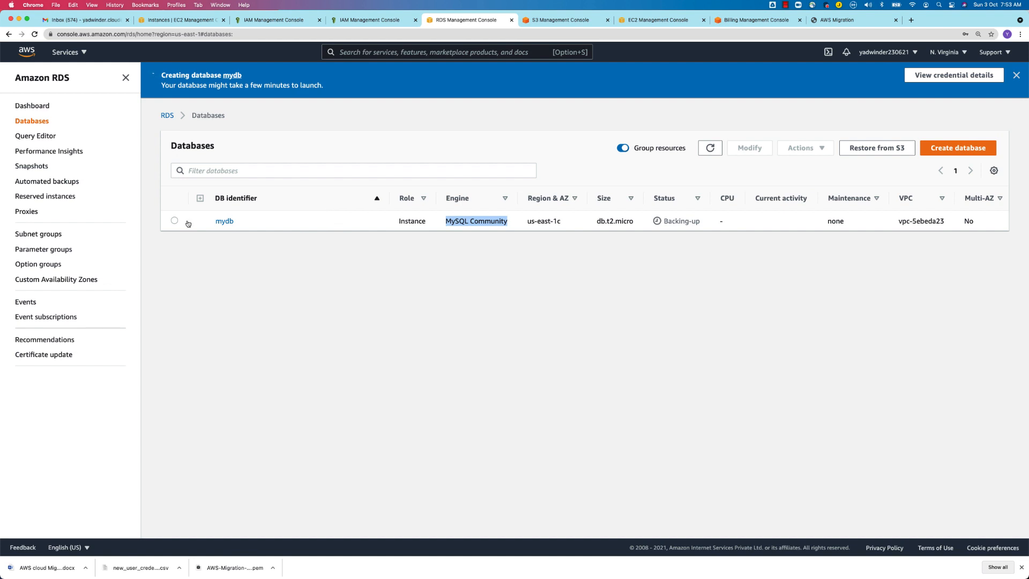
left_click(357, 227)
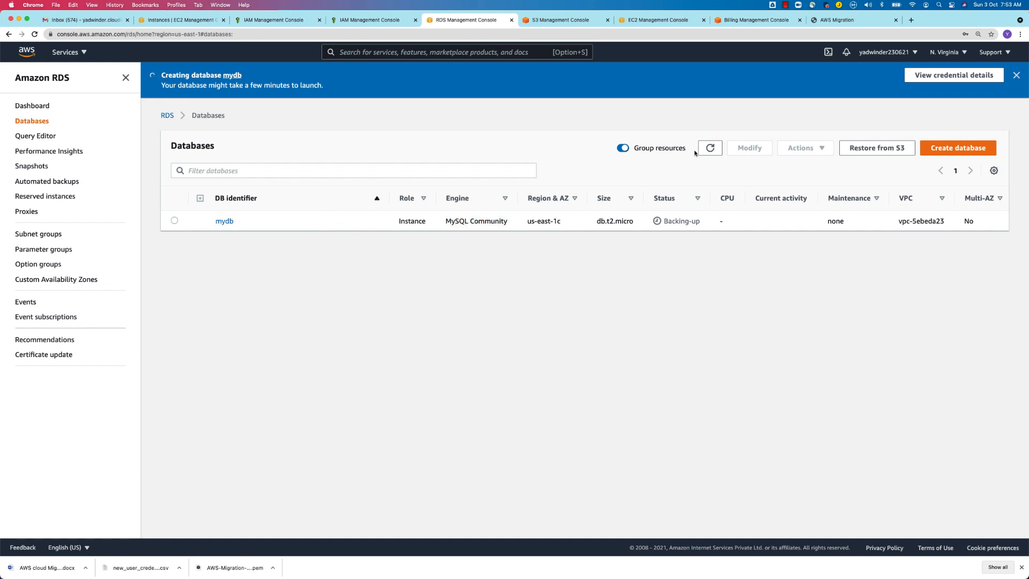
left_click(710, 149)
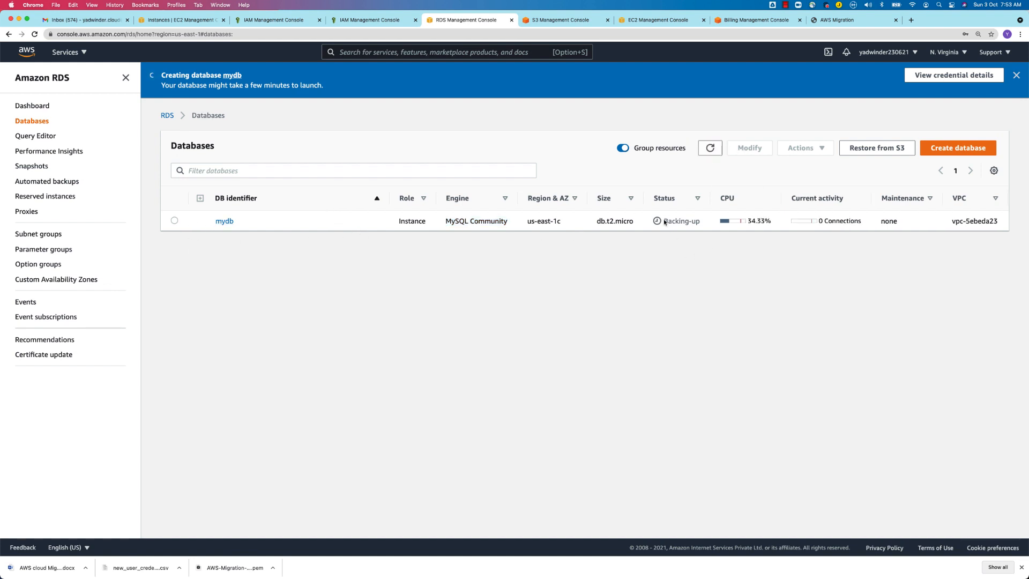
left_click_drag(665, 222, 701, 222)
left_click(656, 334)
Step: Revisit the open S3, RDS, IAM, EC2 and Billing consoles, ending on the EC2 instances list
left_click(551, 19)
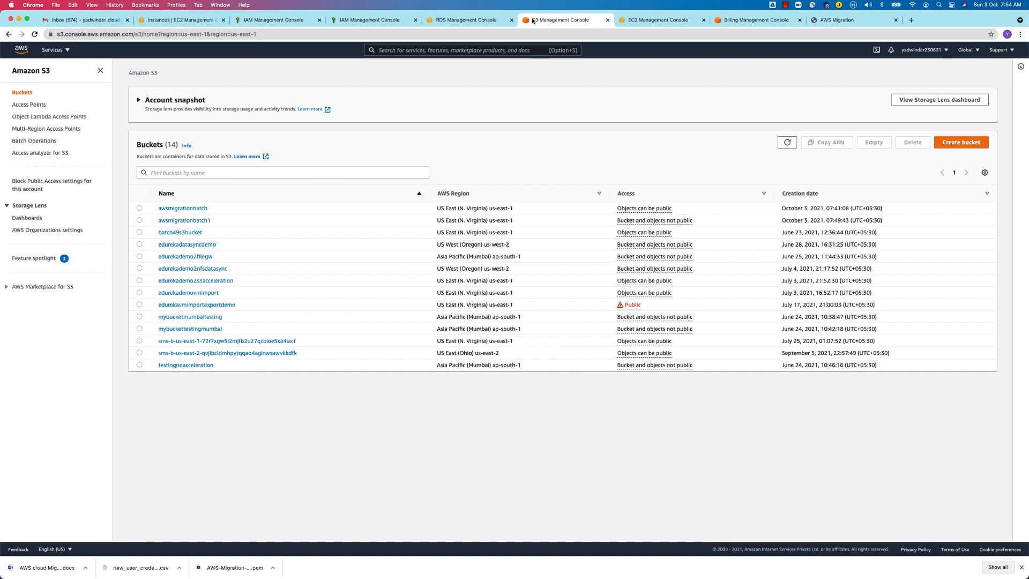
left_click(444, 22)
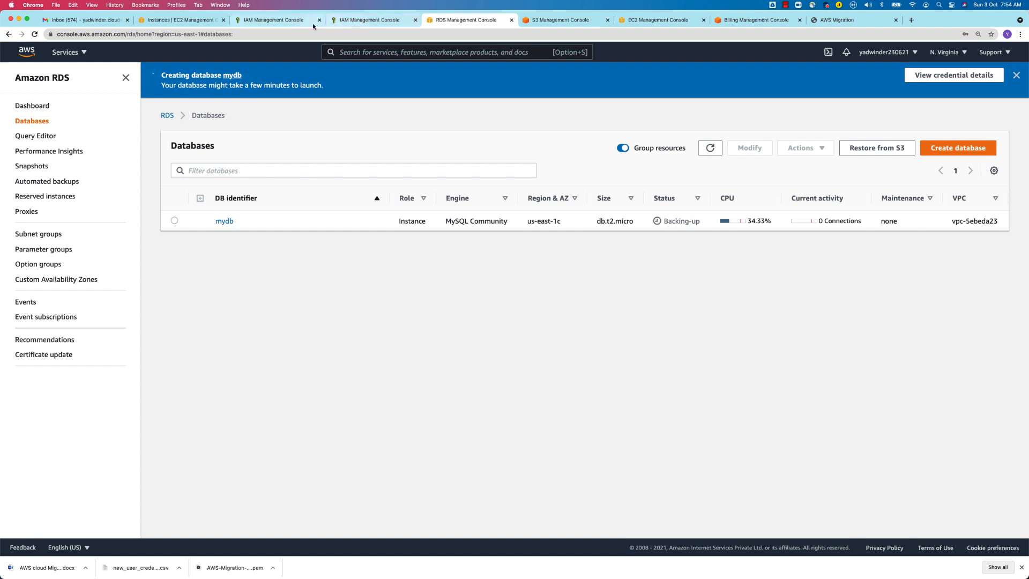
left_click(368, 21)
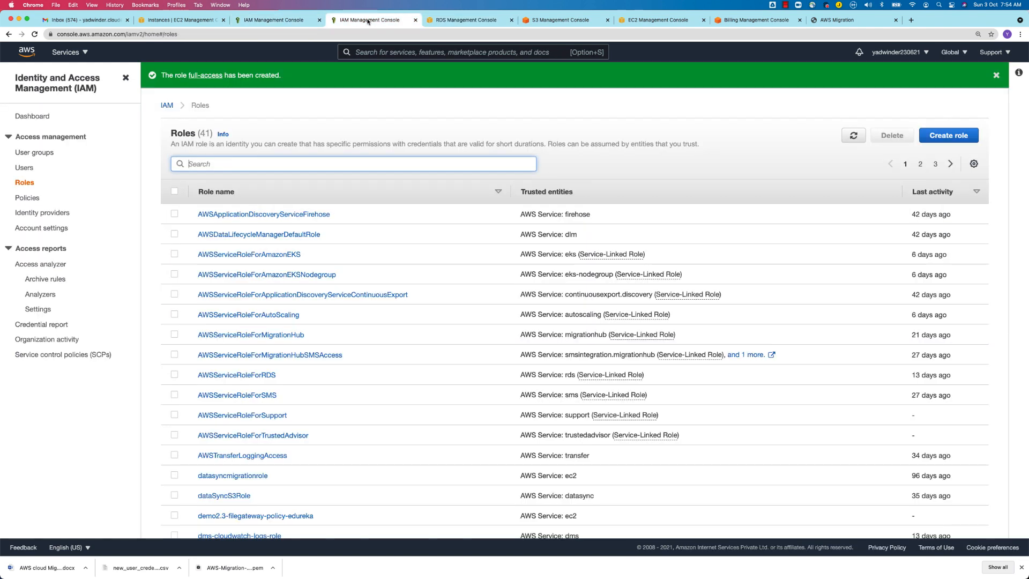
left_click(305, 21)
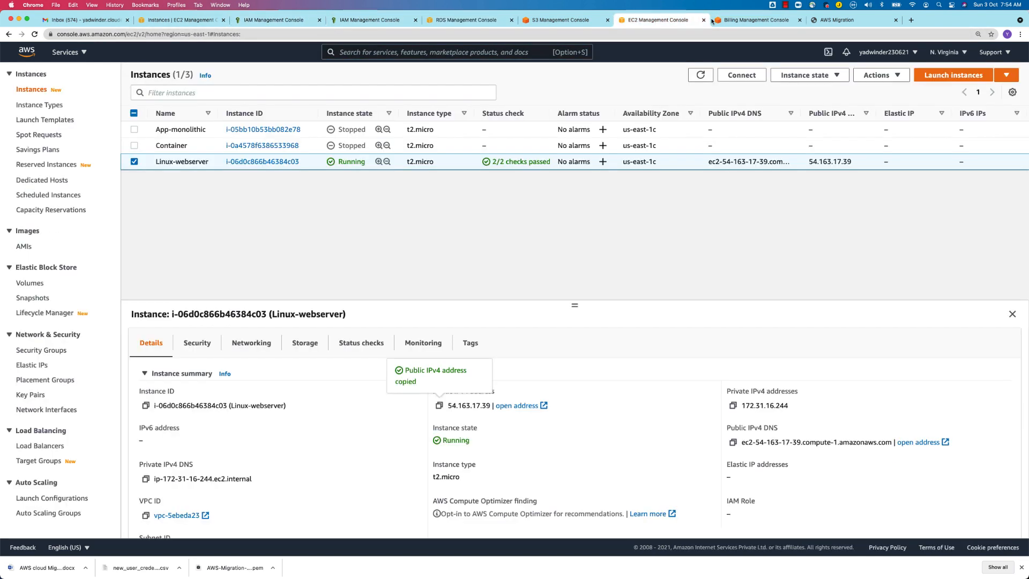
left_click(658, 20)
left_click(743, 20)
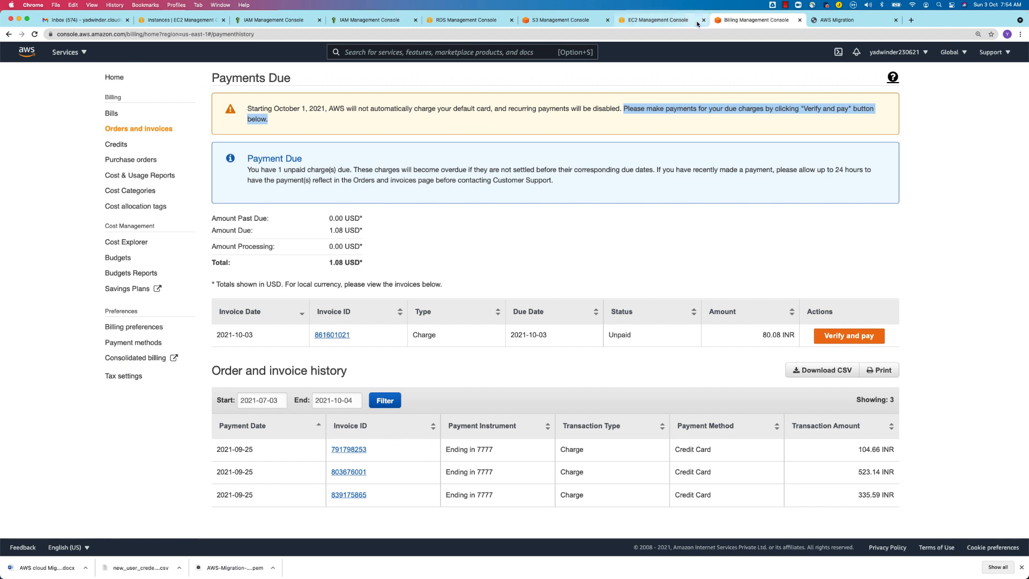
left_click(660, 20)
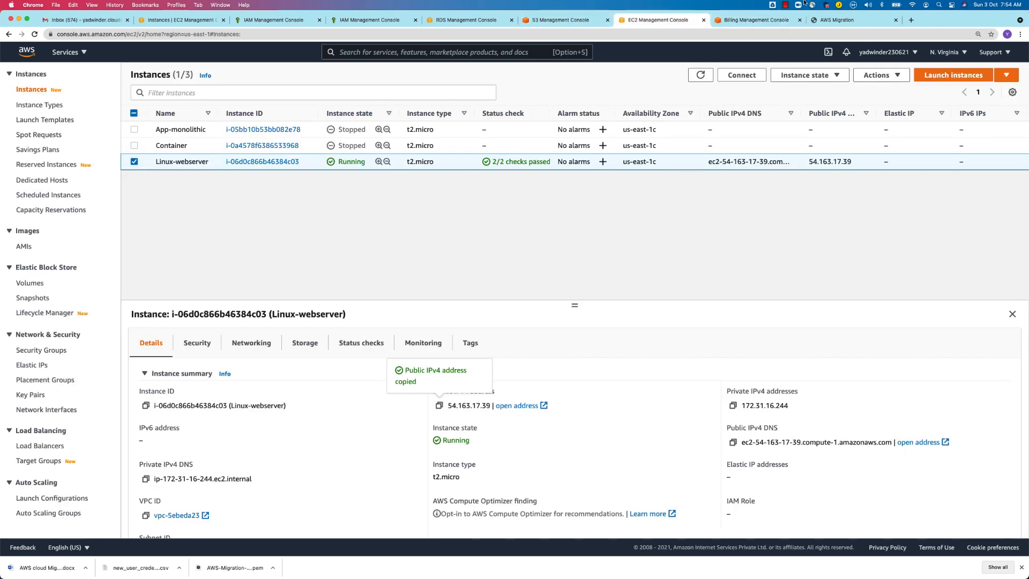
left_click(785, 6)
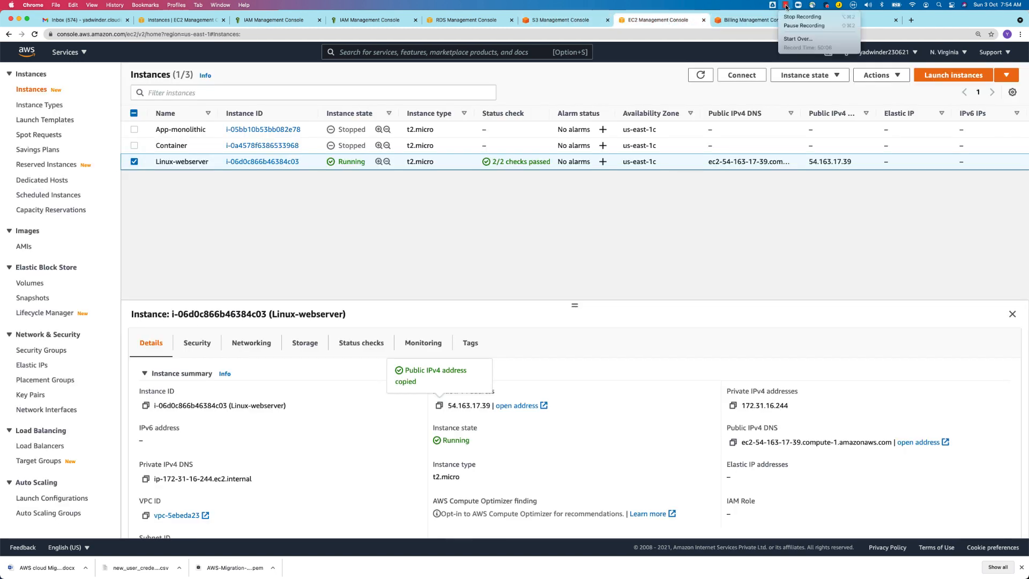